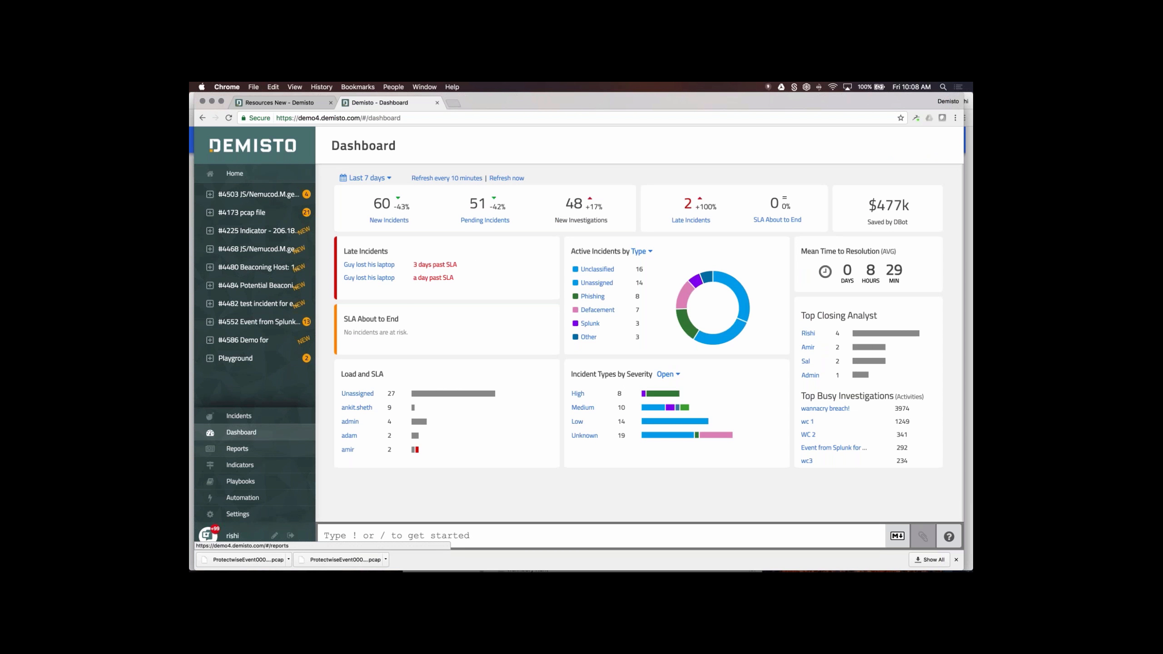
- Change the Dashboard's date range from Last 7 days to Last 30 days
{"action": "left_click", "coordinate": [376, 180]}
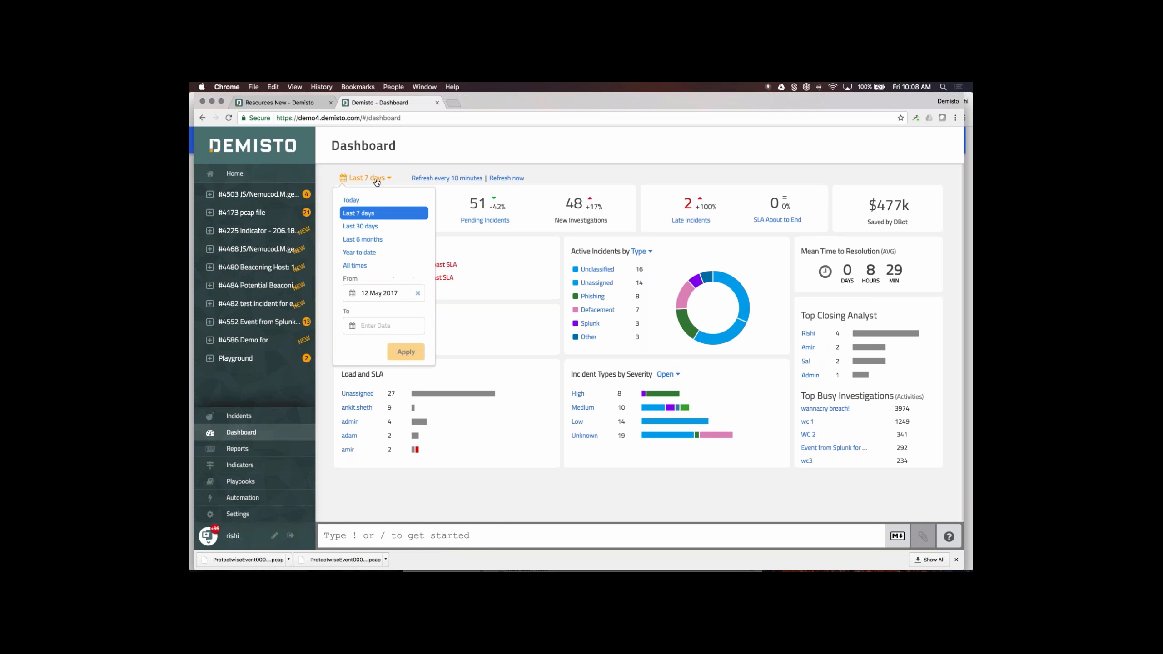
{"action": "left_click", "coordinate": [360, 226]}
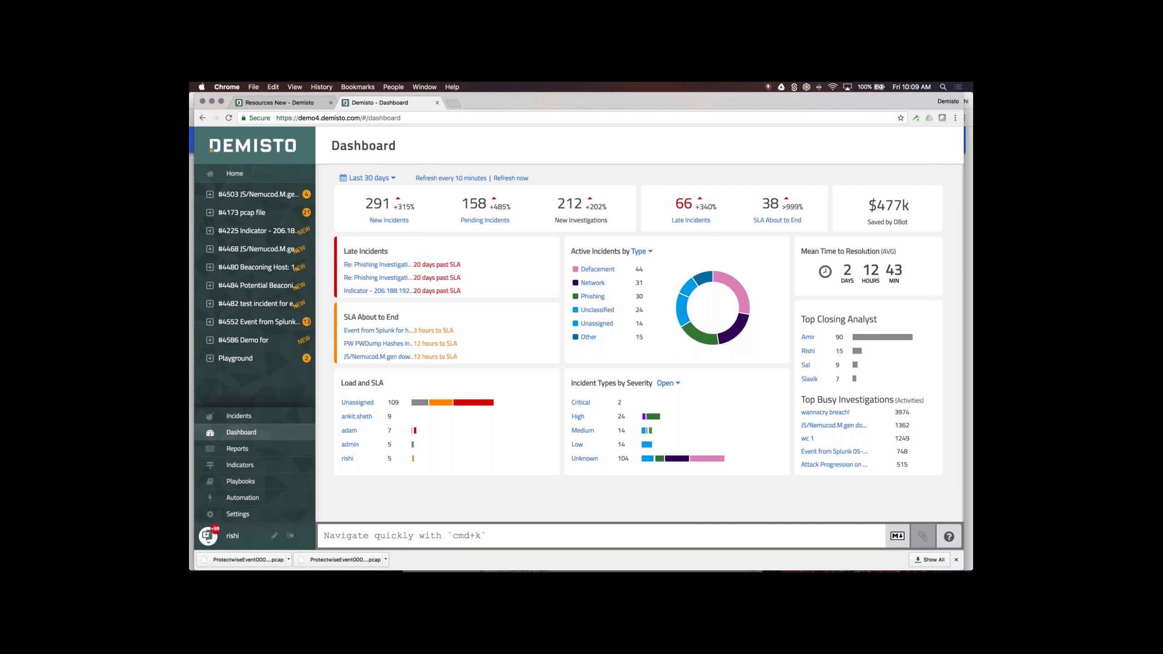
{"action": "key", "text": "super+Tab"}
{"action": "key", "text": "super+shift+Tab"}
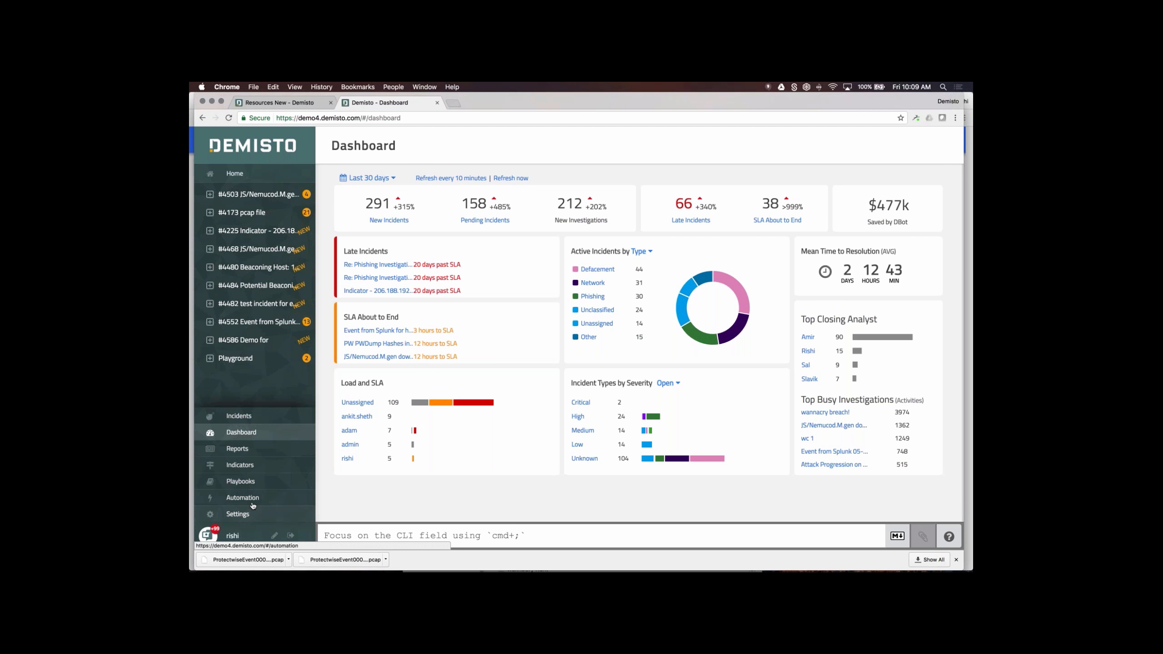
- Search the Playbooks list for 'wannacry' to open the WannaCry Playbook
{"action": "left_click", "coordinate": [255, 484]}
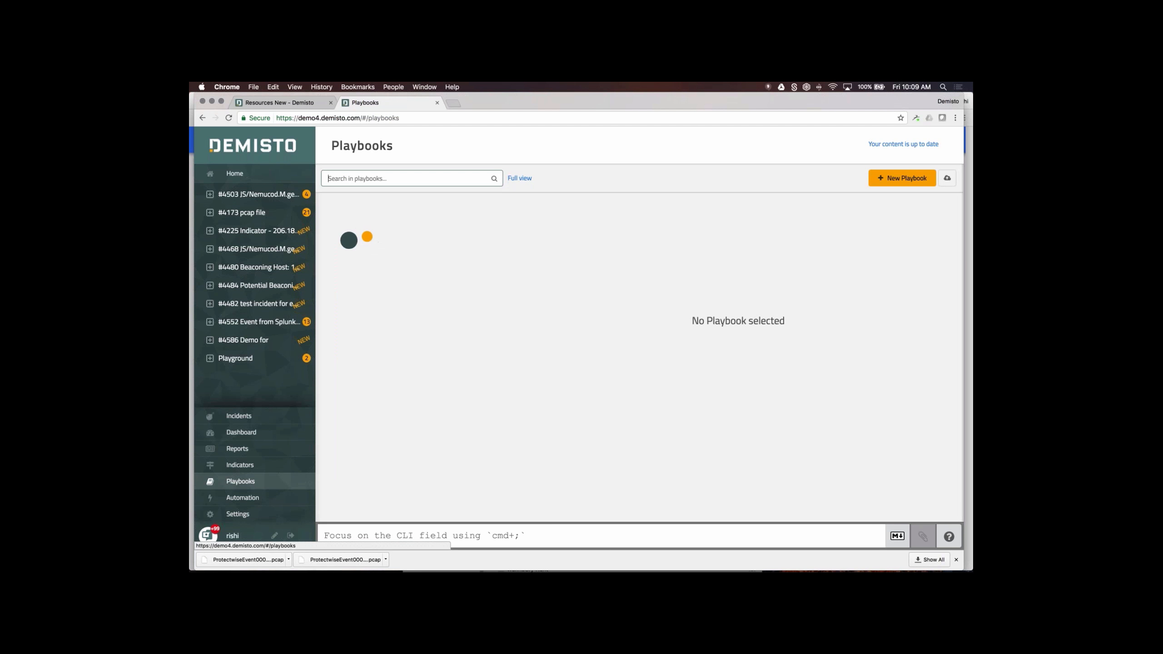
{"action": "left_click", "coordinate": [395, 177]}
{"action": "type", "text": "wannacry"}
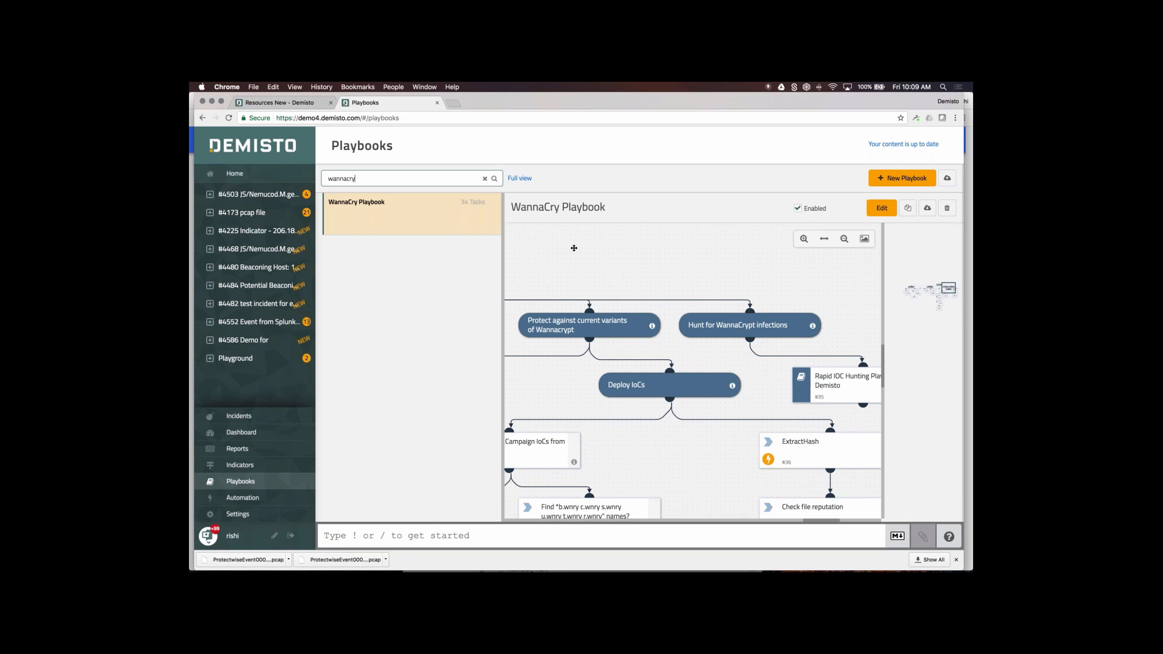
- Open the WannaCry Ransomware article from Demisto resources and scroll to its Deploy IOCs MD5 list
{"action": "left_click", "coordinate": [302, 107]}
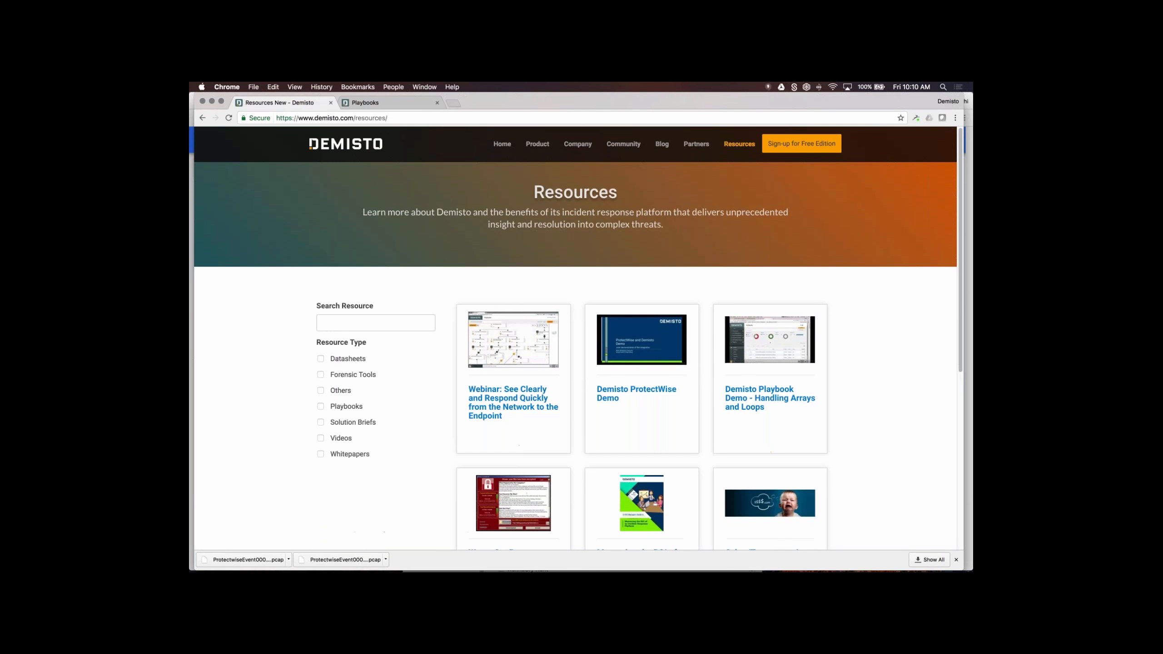
{"action": "scroll", "coordinate": [533, 438], "scroll_direction": "down", "scroll_amount": 2}
{"action": "scroll", "coordinate": [549, 396], "scroll_direction": "down", "scroll_amount": 2}
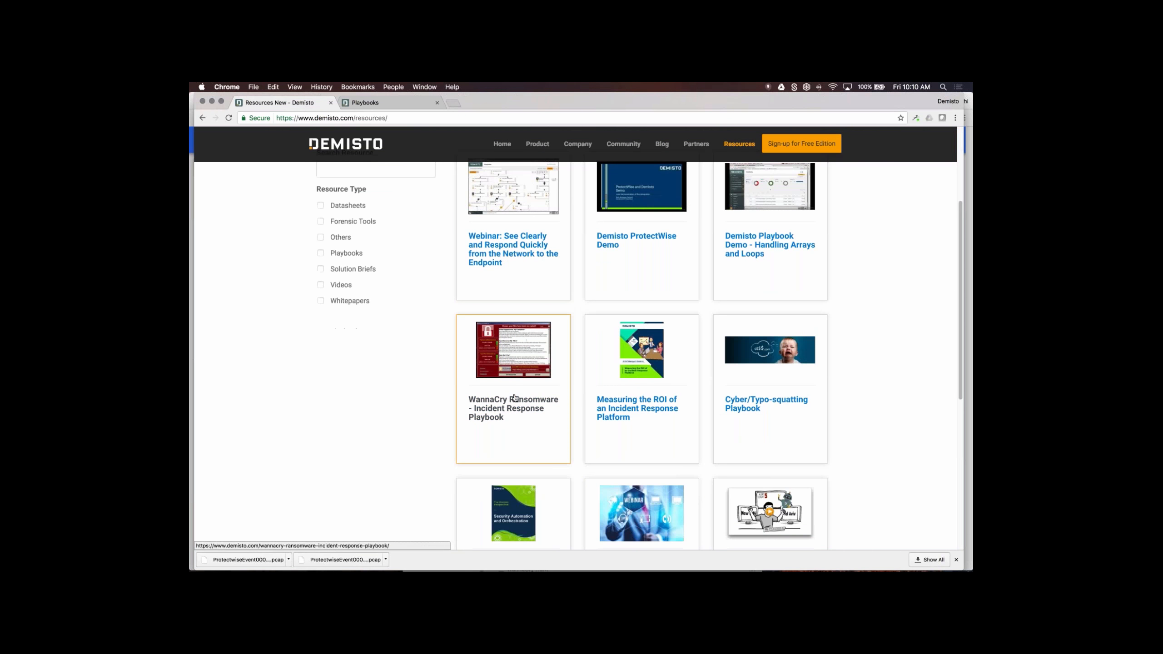
{"action": "left_click", "coordinate": [549, 396]}
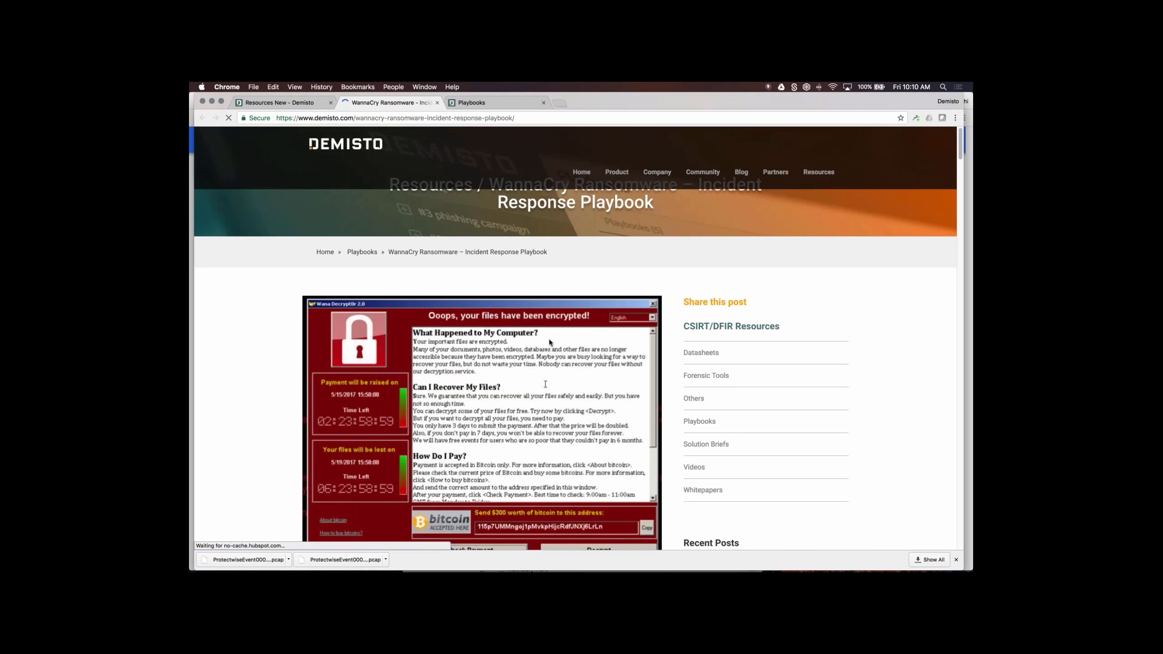
{"action": "scroll", "coordinate": [549, 338], "scroll_direction": "down", "scroll_amount": 10}
{"action": "scroll", "coordinate": [549, 341], "scroll_direction": "down", "scroll_amount": 10}
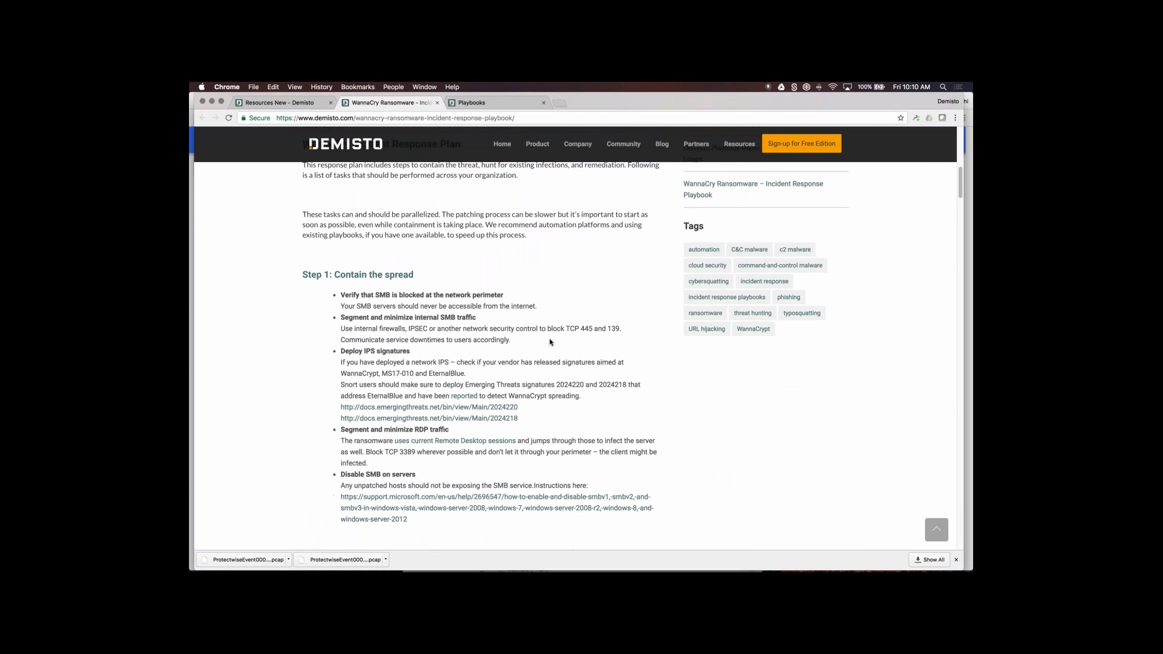
{"action": "scroll", "coordinate": [549, 340], "scroll_direction": "down", "scroll_amount": 10}
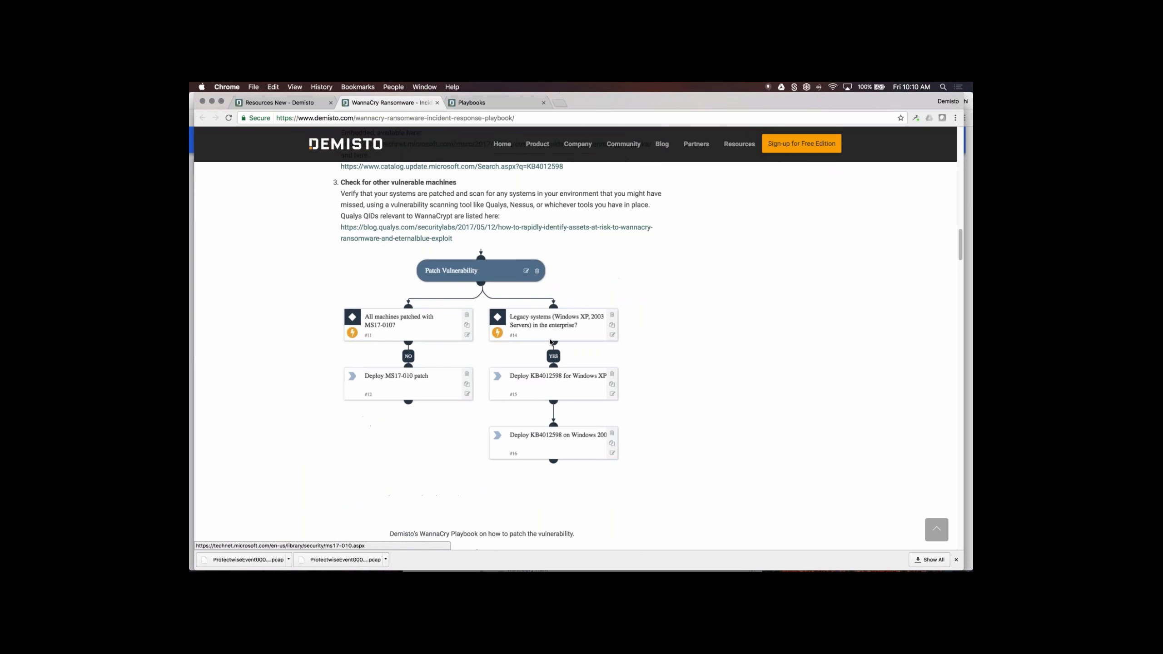
{"action": "scroll", "coordinate": [549, 341], "scroll_direction": "down", "scroll_amount": 10}
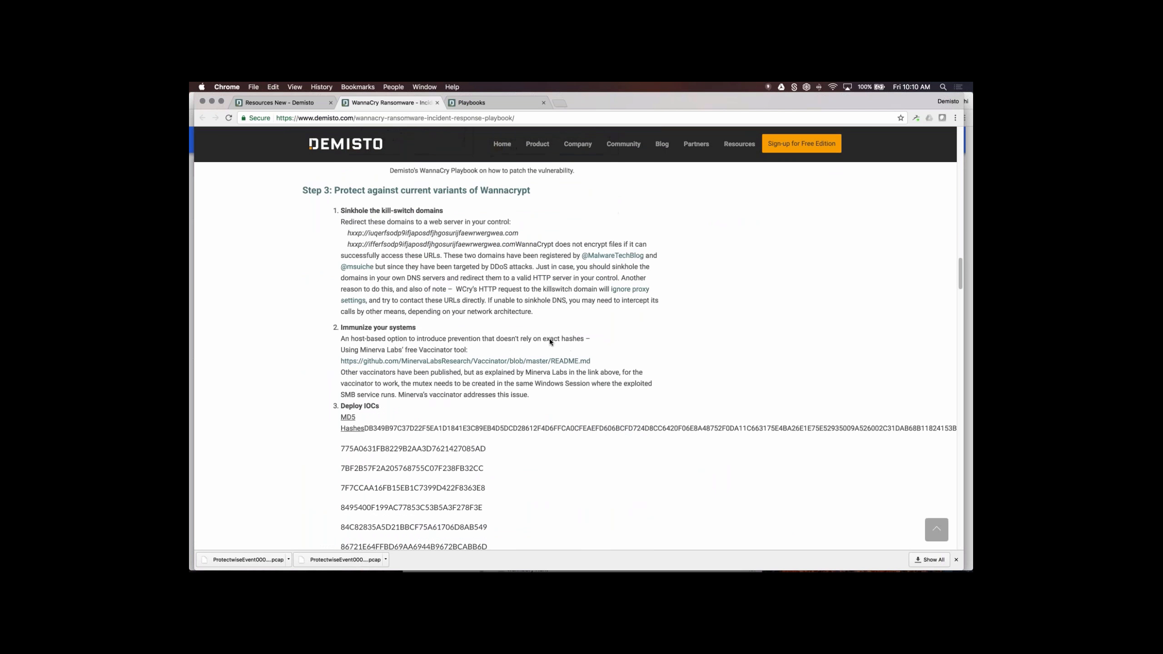
- Edit the WannaCry Playbook, zoom out and pan until Contain the Spread is centred
{"action": "left_click", "coordinate": [478, 102]}
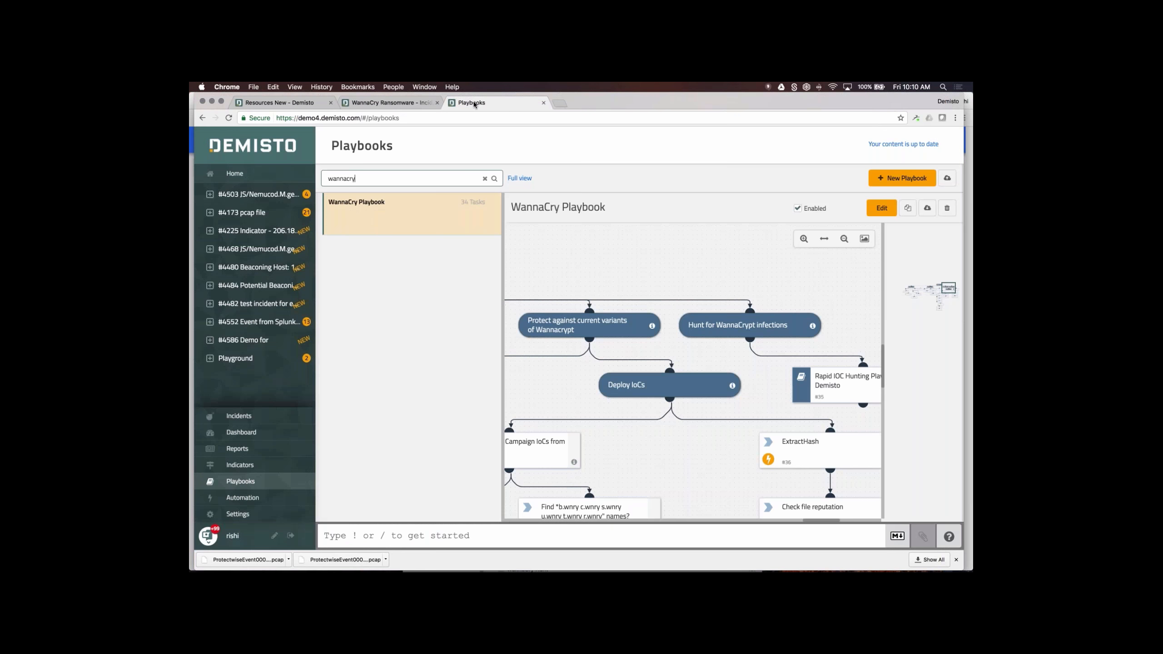
{"action": "left_click", "coordinate": [878, 209]}
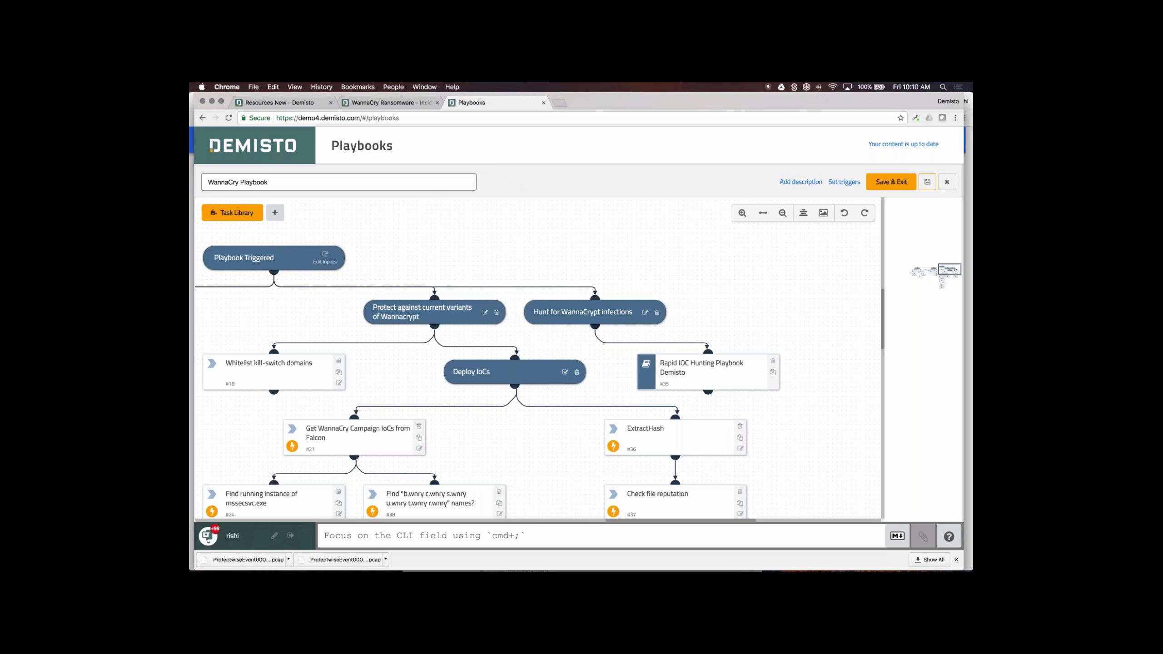
{"action": "left_click", "coordinate": [782, 212]}
{"action": "left_click_drag", "start_coordinate": [700, 242], "coordinate": [664, 224]}
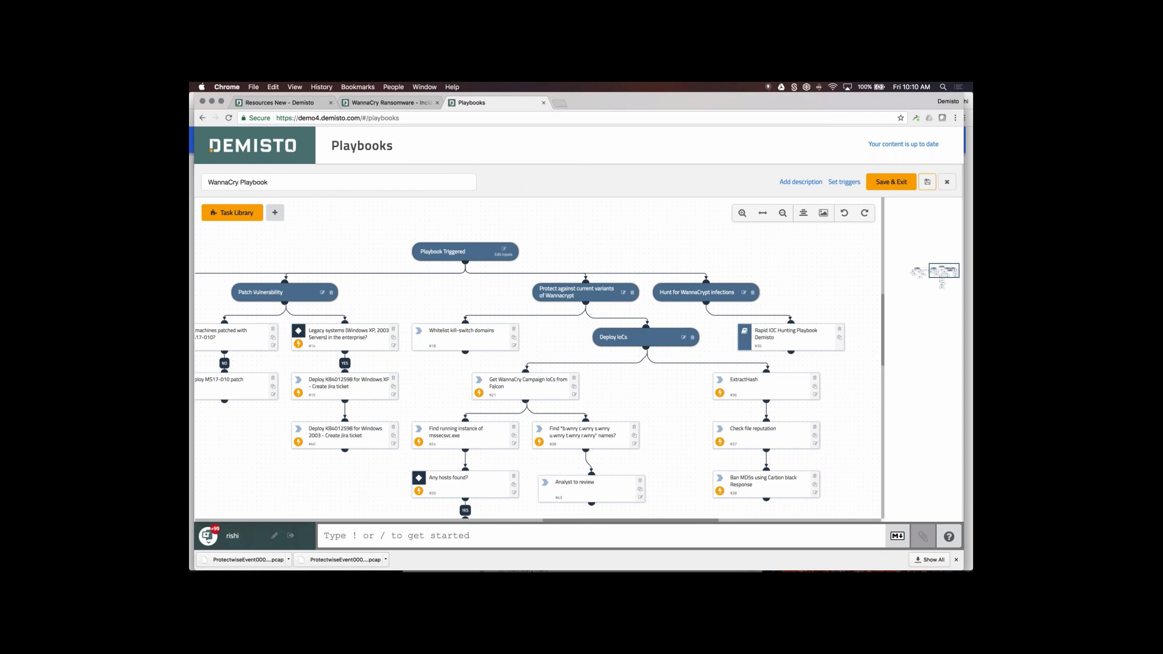
{"action": "mouse_move", "coordinate": [435, 284]}
{"action": "left_mouse_down"}
{"action": "mouse_move", "coordinate": [778, 278]}
{"action": "mouse_move", "coordinate": [521, 309]}
{"action": "mouse_move", "coordinate": [452, 282]}
{"action": "left_mouse_up"}
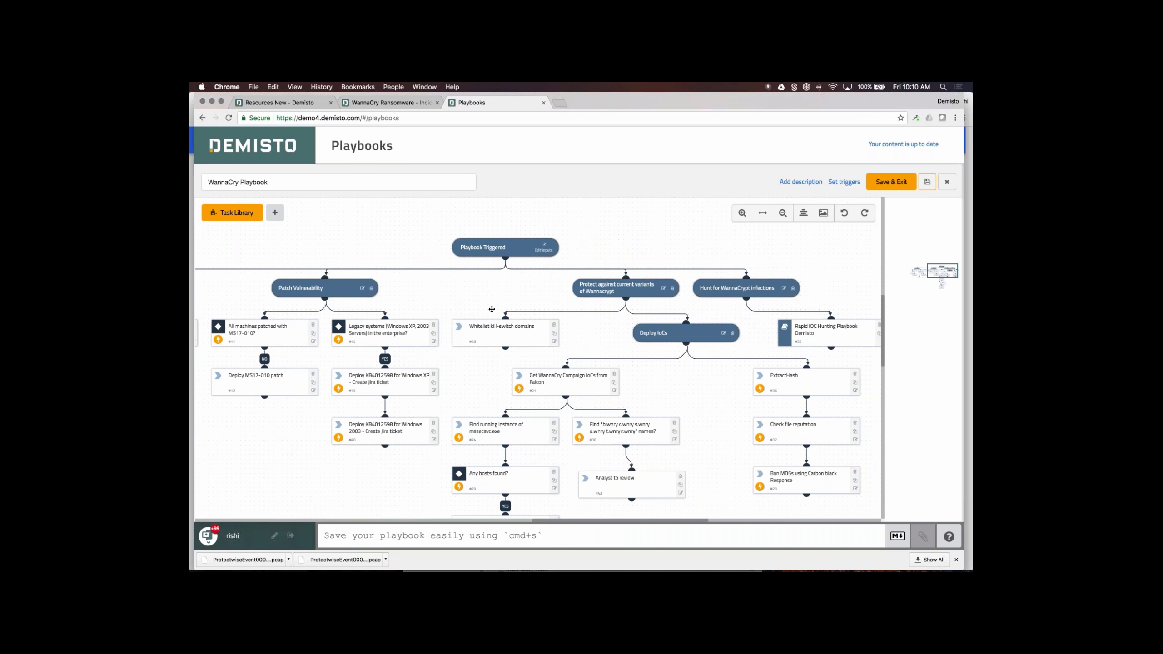
{"action": "left_click_drag", "start_coordinate": [511, 289], "coordinate": [730, 268]}
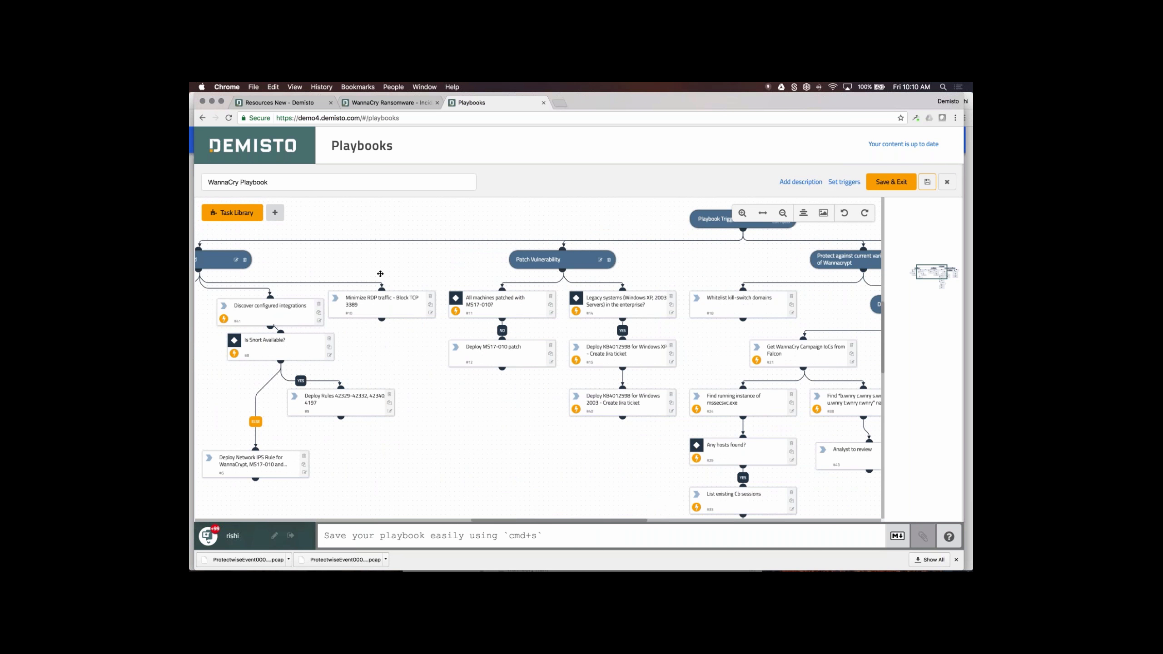
{"action": "left_click_drag", "start_coordinate": [381, 273], "coordinate": [589, 267]}
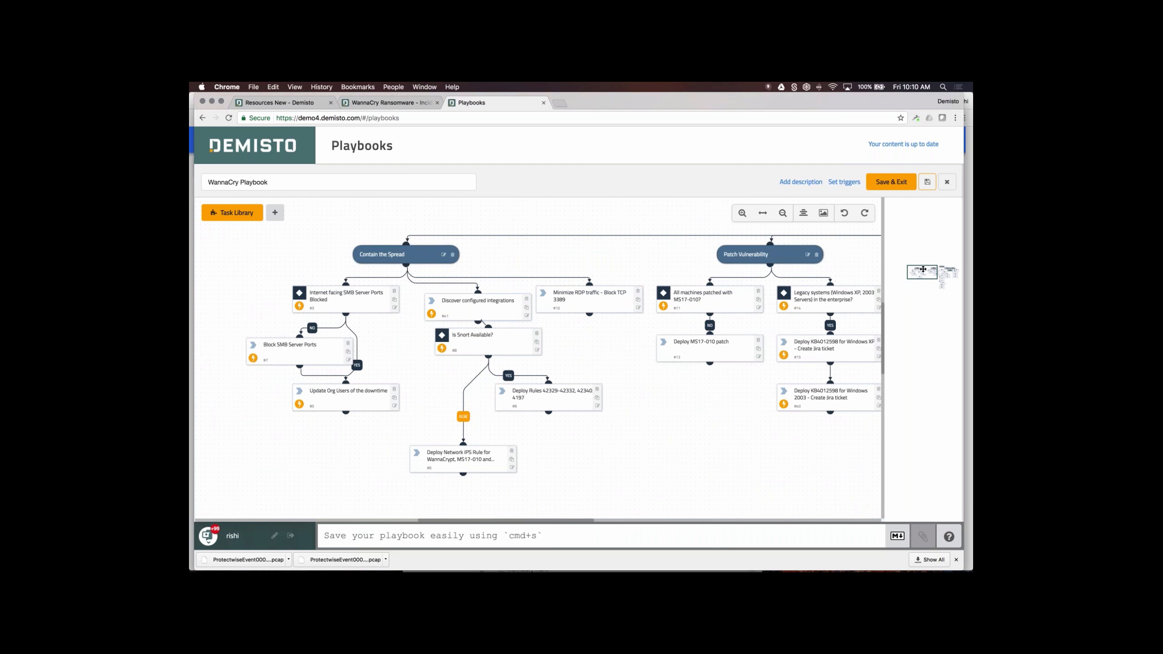
{"action": "left_click_drag", "start_coordinate": [923, 269], "coordinate": [919, 270]}
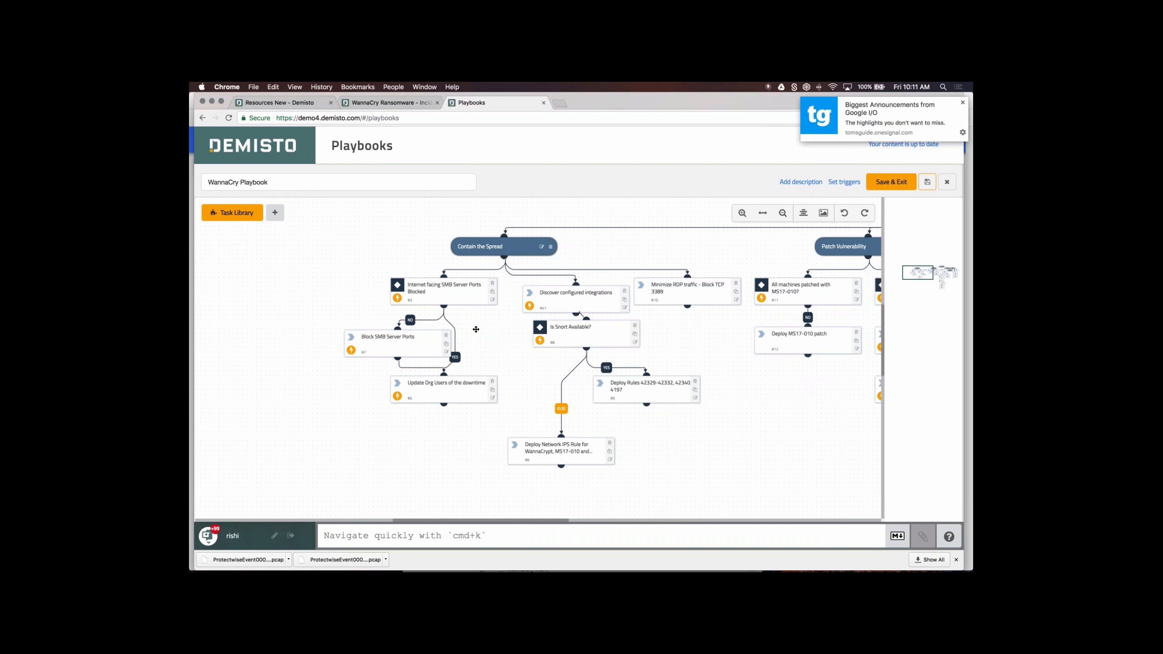
{"action": "left_click_drag", "start_coordinate": [476, 329], "coordinate": [414, 326]}
{"action": "scroll", "coordinate": [414, 326], "scroll_direction": "right", "scroll_amount": 1}
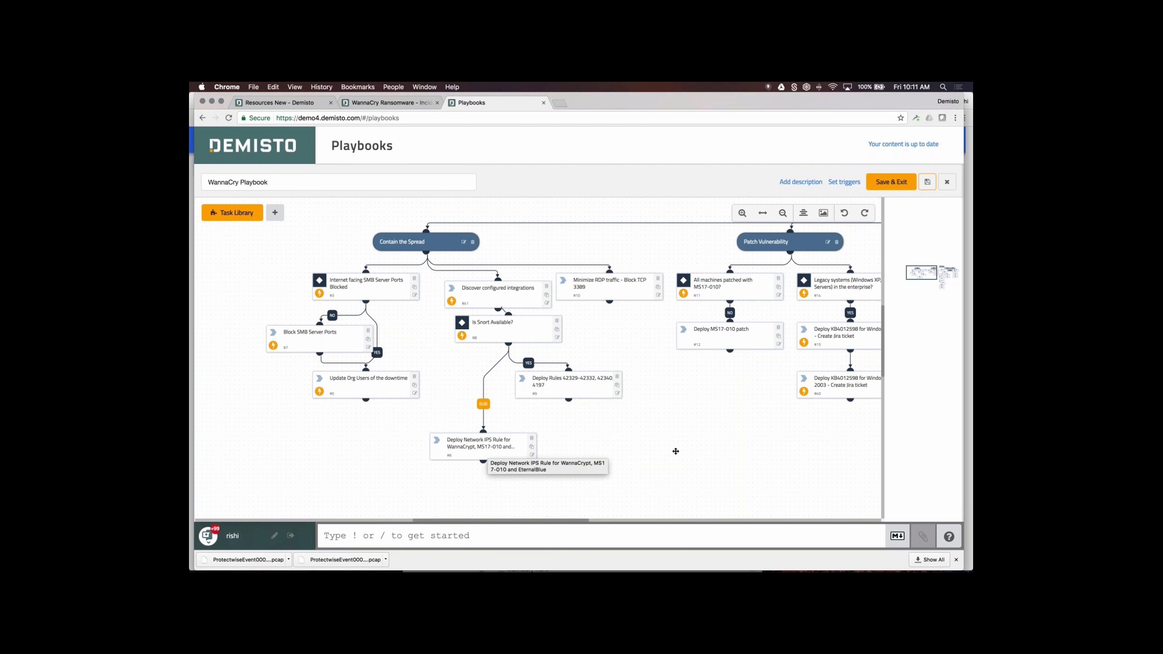
{"action": "scroll", "coordinate": [680, 449], "scroll_direction": "right", "scroll_amount": 5}
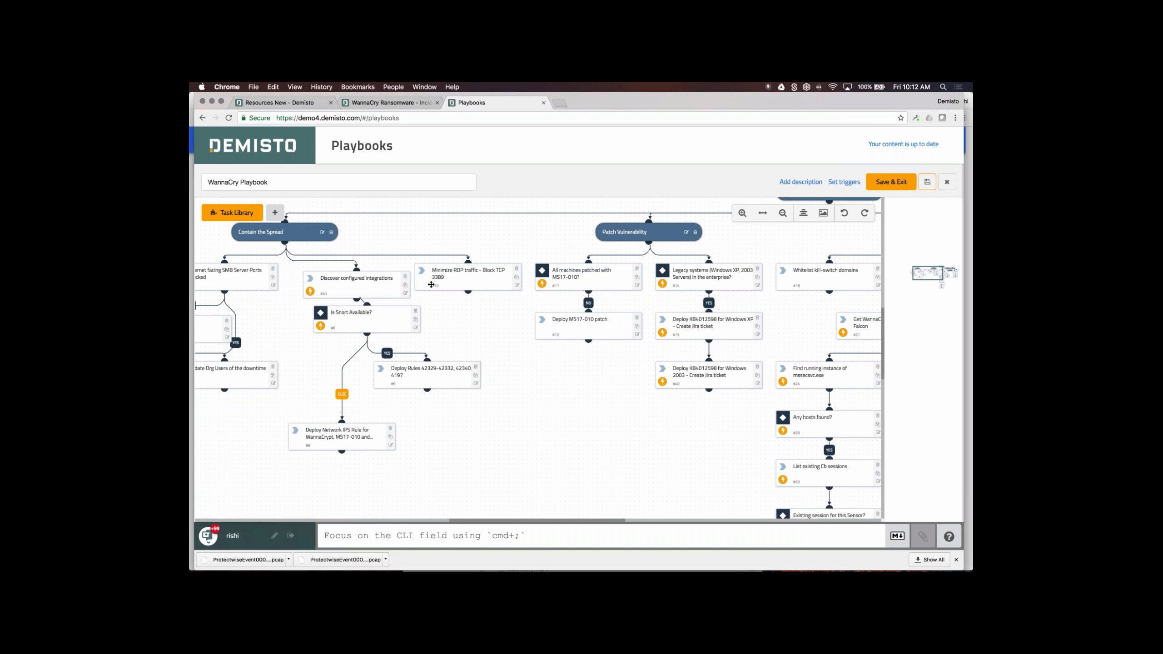
{"action": "left_click_drag", "start_coordinate": [597, 395], "coordinate": [528, 415]}
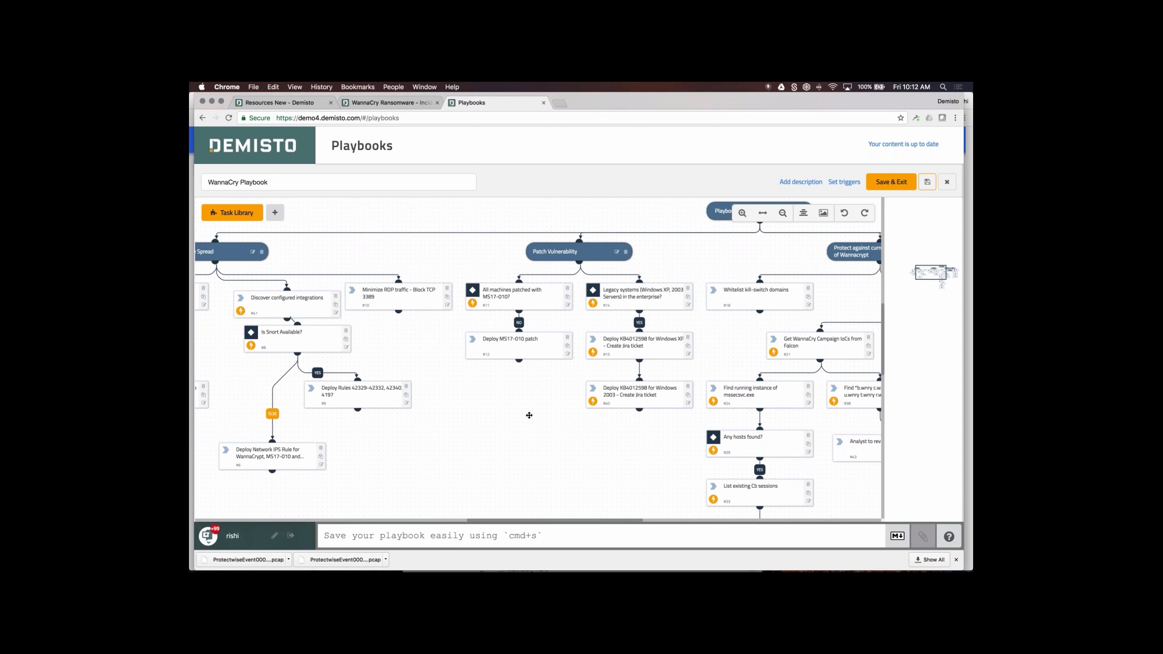
{"action": "scroll", "coordinate": [545, 439], "scroll_direction": "right", "scroll_amount": 5}
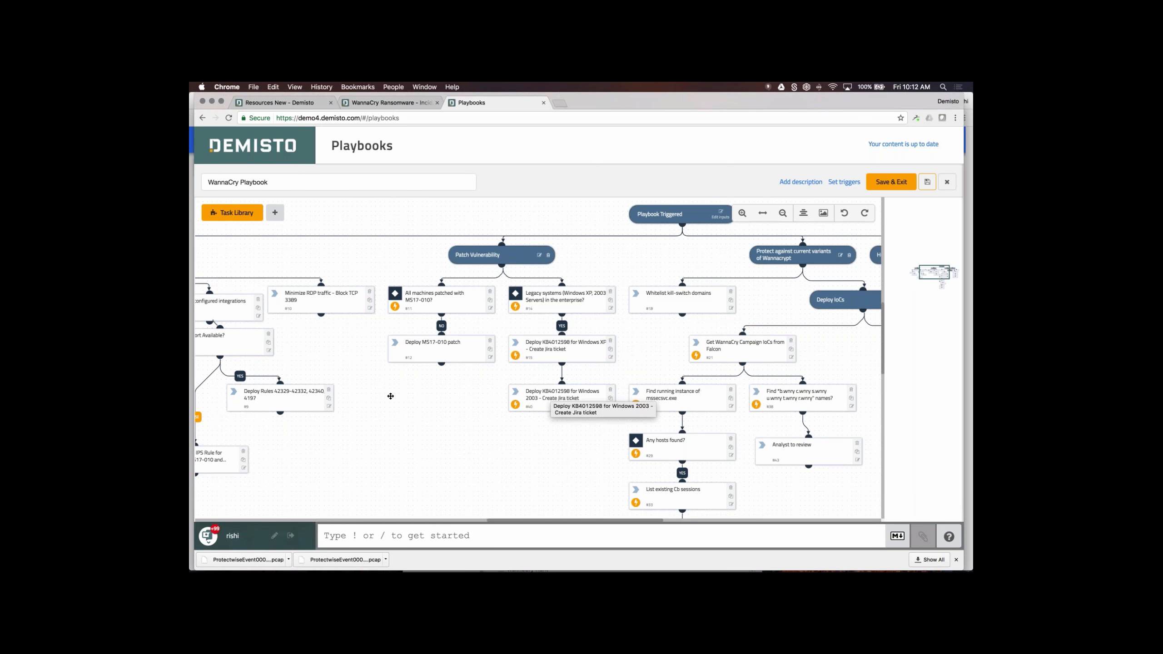
{"action": "scroll", "coordinate": [390, 396], "scroll_direction": "right", "scroll_amount": 5}
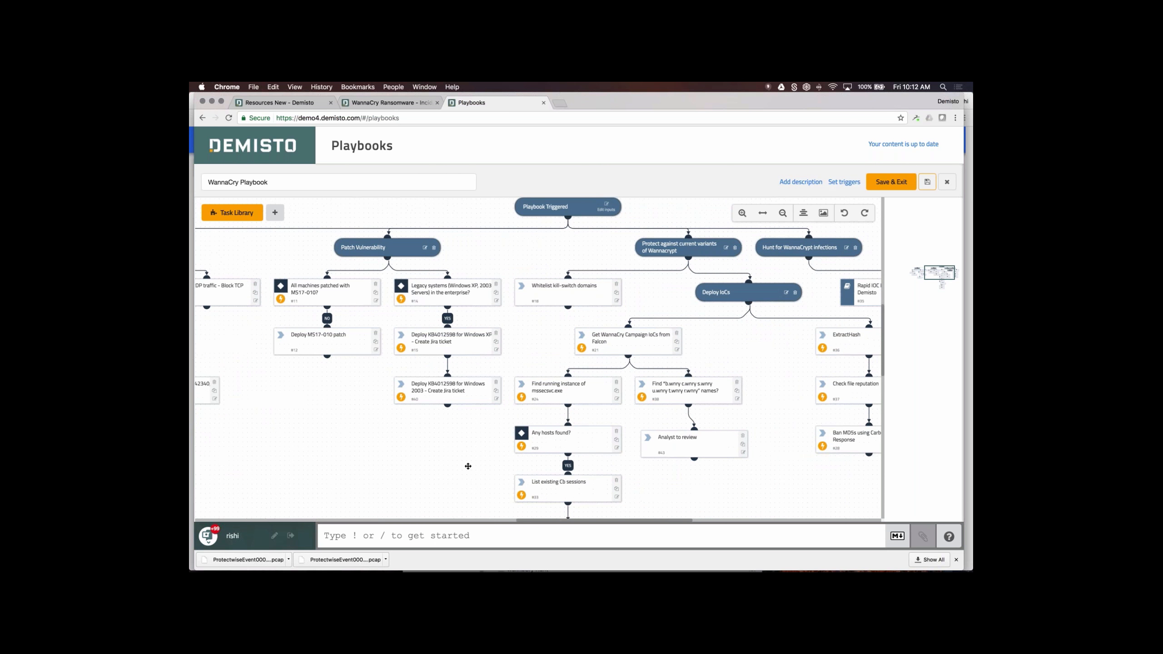
{"action": "scroll", "coordinate": [669, 442], "scroll_direction": "down", "scroll_amount": 1}
{"action": "scroll", "coordinate": [669, 443], "scroll_direction": "right", "scroll_amount": 5}
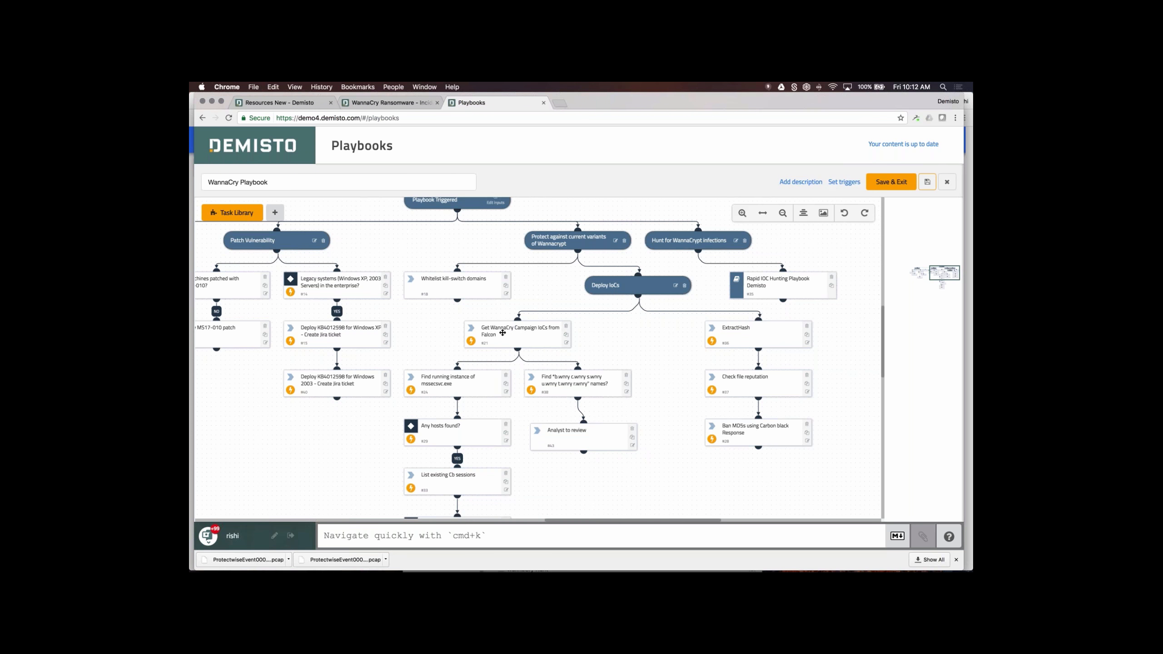
{"action": "left_click", "coordinate": [566, 344]}
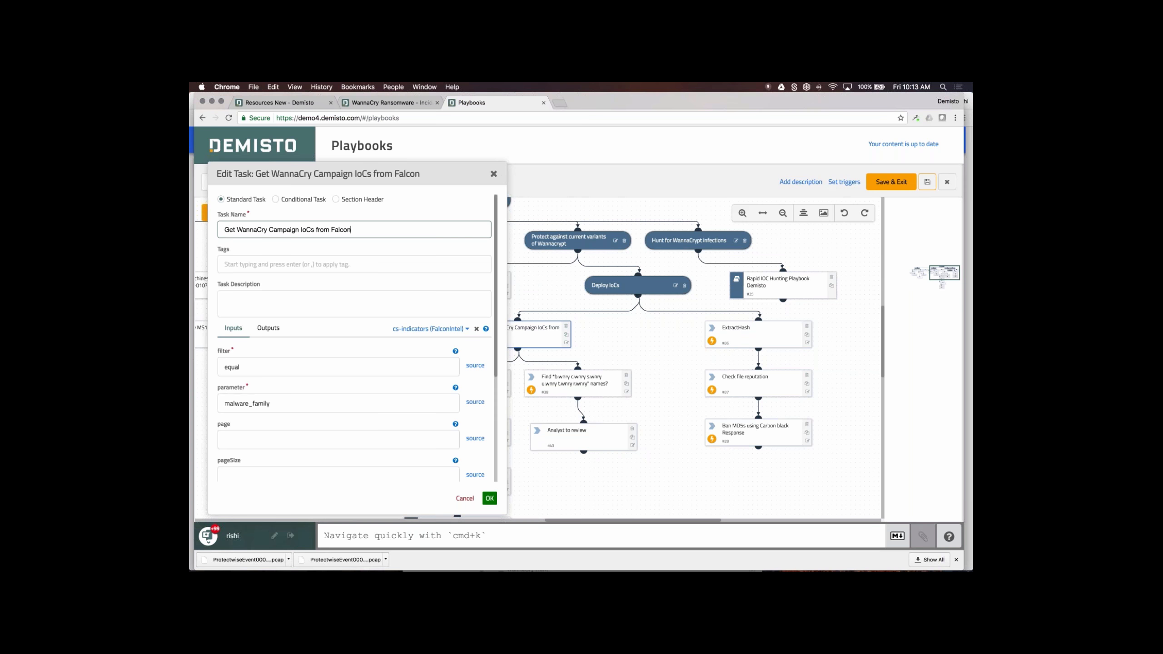
{"action": "left_click", "coordinate": [493, 174]}
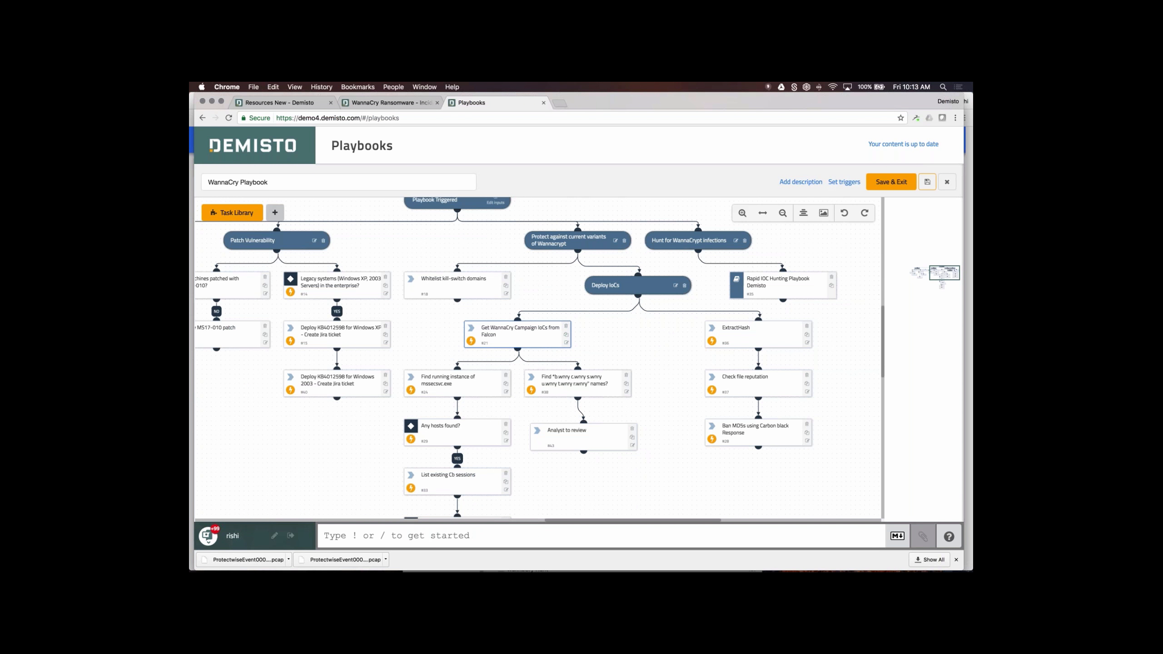
{"action": "left_click", "coordinate": [232, 212]}
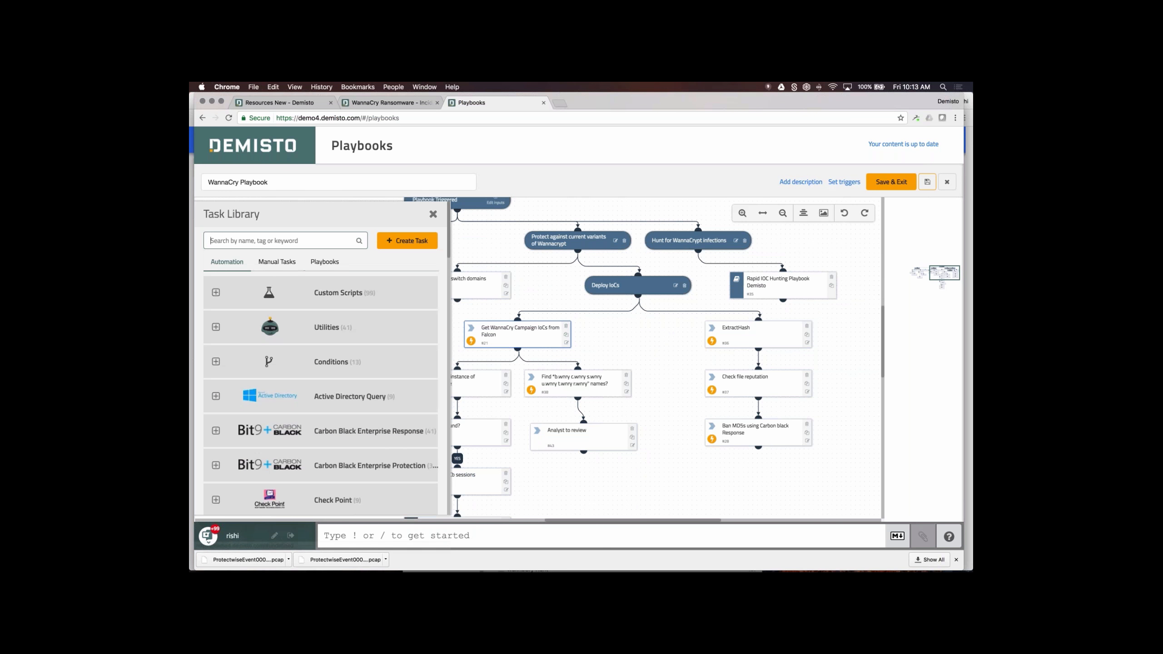
{"action": "left_click", "coordinate": [322, 242]}
{"action": "type", "text": "falcon"}
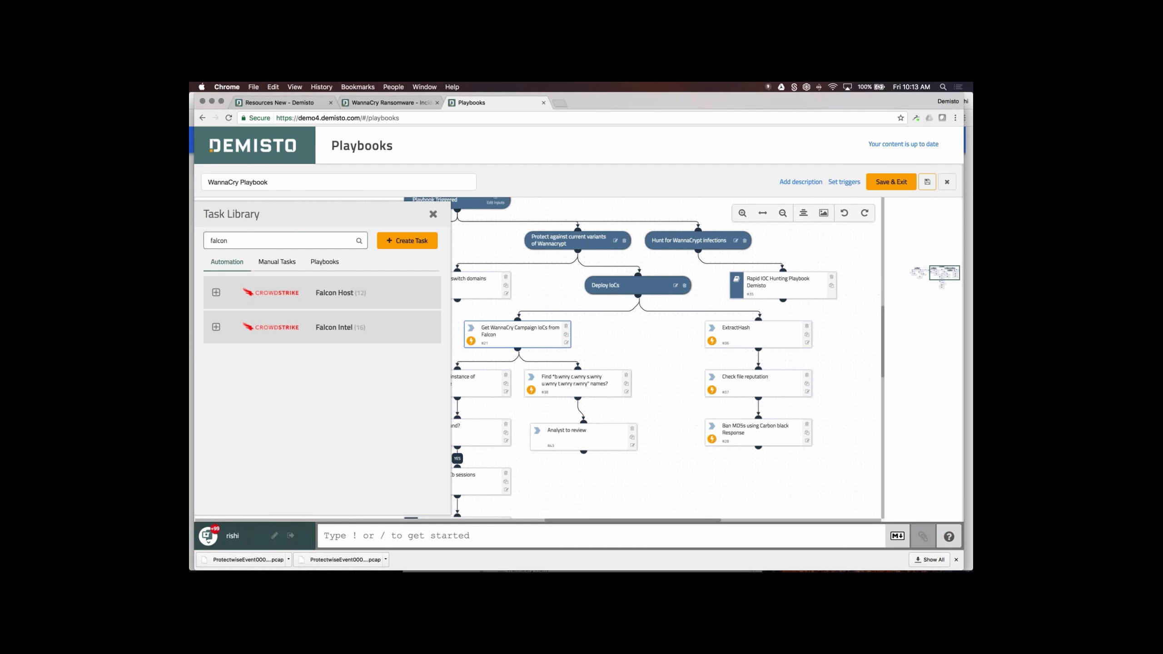
{"action": "left_click", "coordinate": [372, 329]}
{"action": "scroll", "coordinate": [374, 334], "scroll_direction": "down", "scroll_amount": 6}
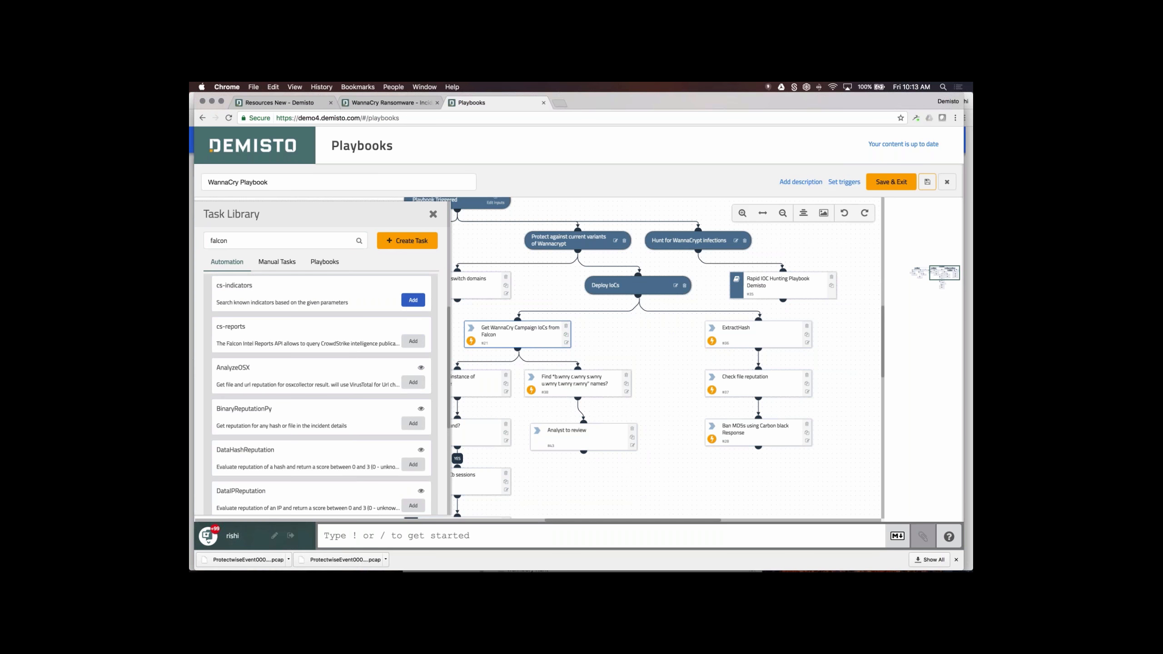
{"action": "left_click", "coordinate": [413, 297]}
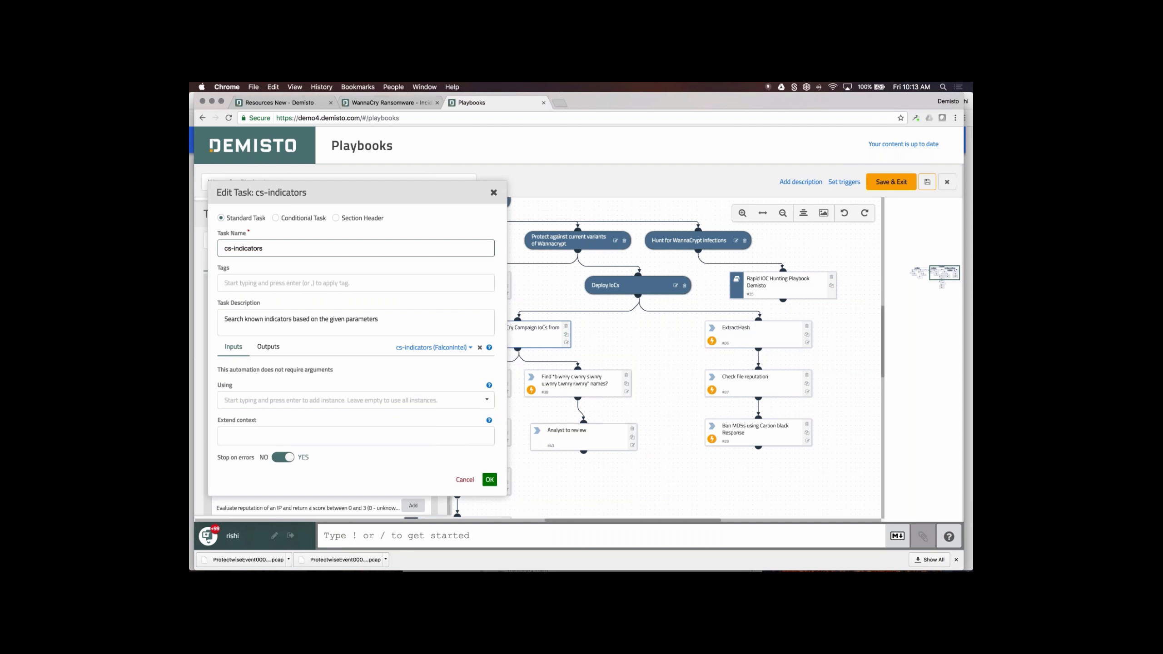
{"action": "left_click", "coordinate": [493, 192]}
{"action": "left_click", "coordinate": [432, 214]}
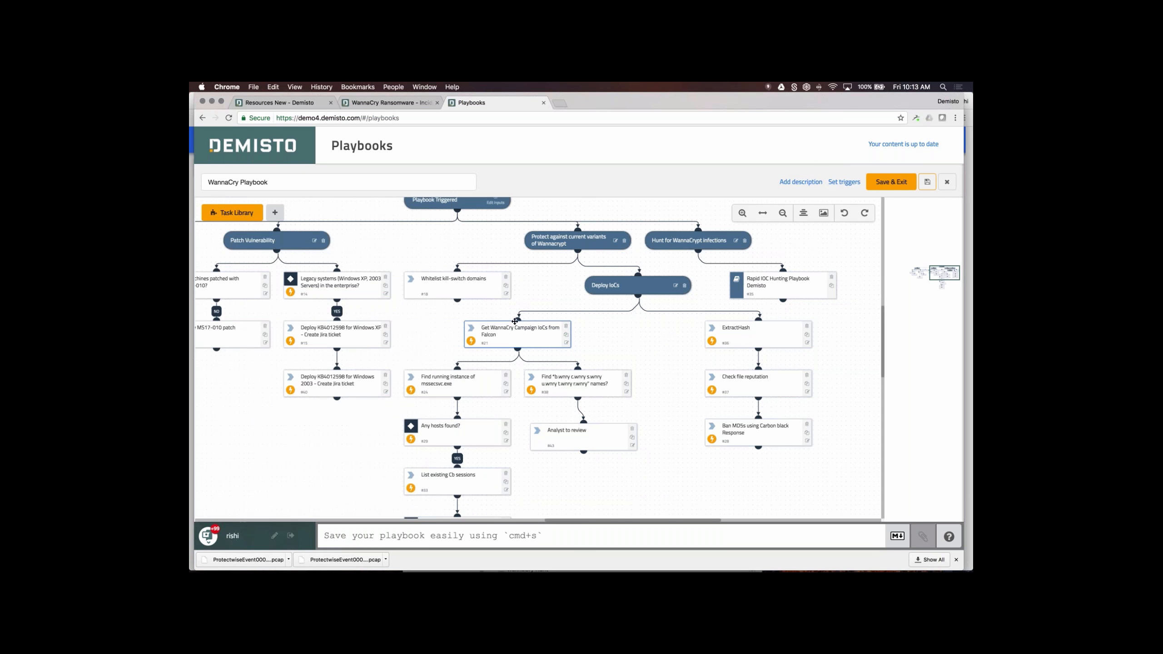
{"action": "left_click", "coordinate": [566, 343]}
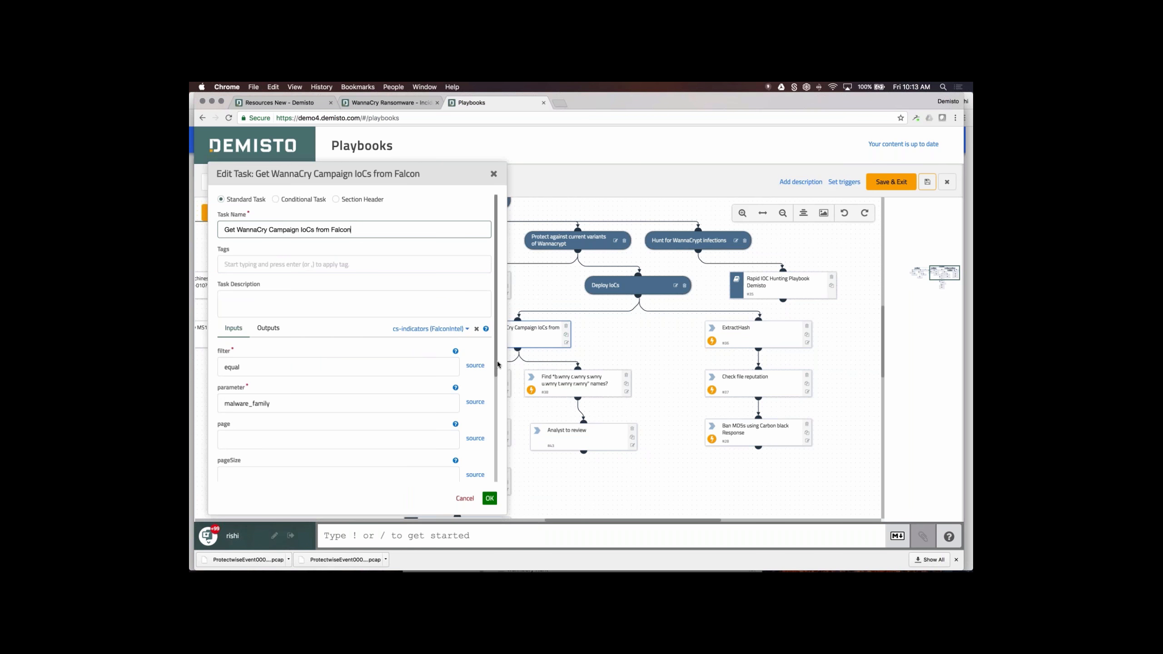
{"action": "left_click_drag", "start_coordinate": [498, 365], "coordinate": [493, 391]}
{"action": "scroll", "coordinate": [494, 377], "scroll_direction": "down", "scroll_amount": 10}
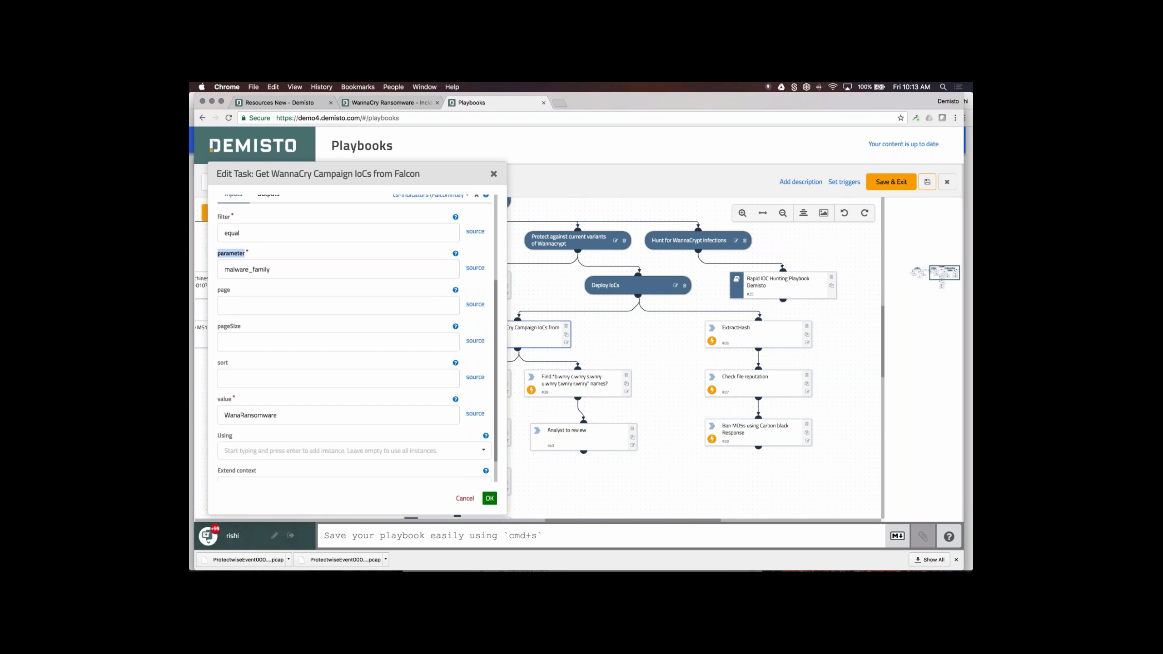
{"action": "left_click", "coordinate": [464, 498]}
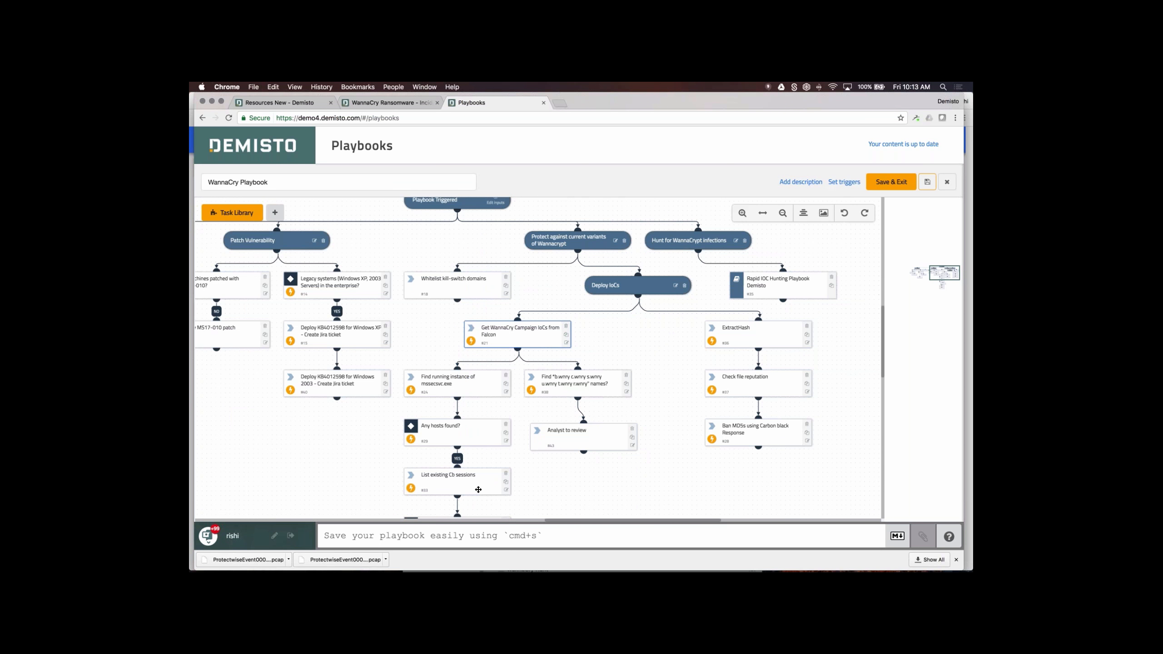
{"action": "left_click_drag", "start_coordinate": [413, 346], "coordinate": [457, 356]}
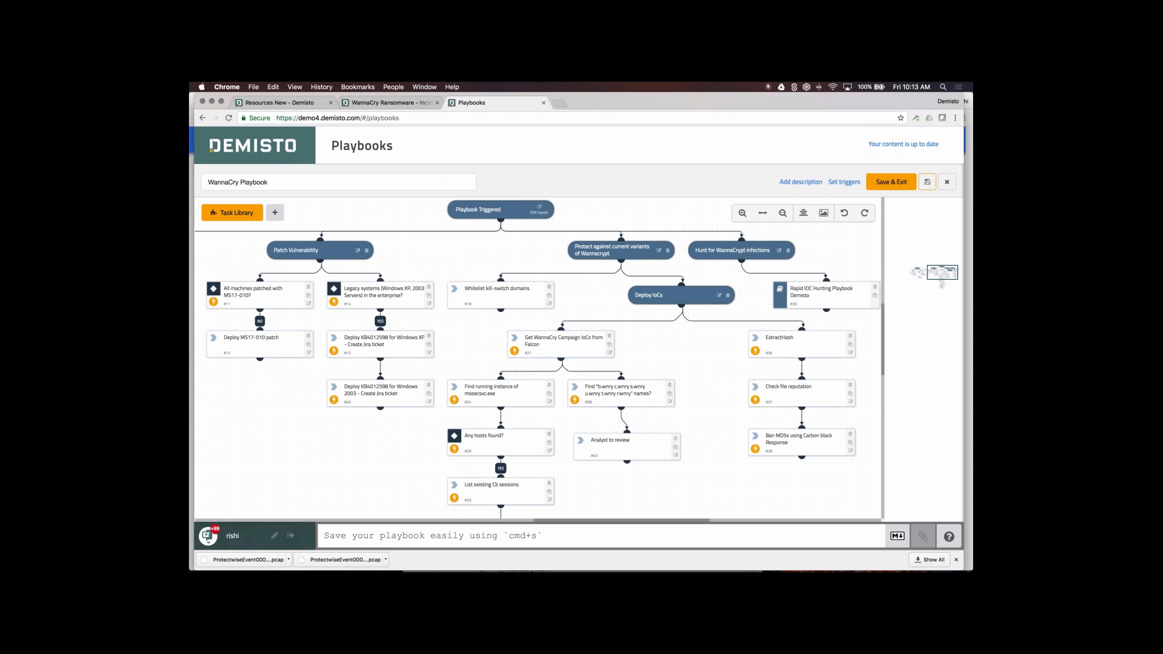
{"action": "left_click_drag", "start_coordinate": [561, 347], "coordinate": [697, 375]}
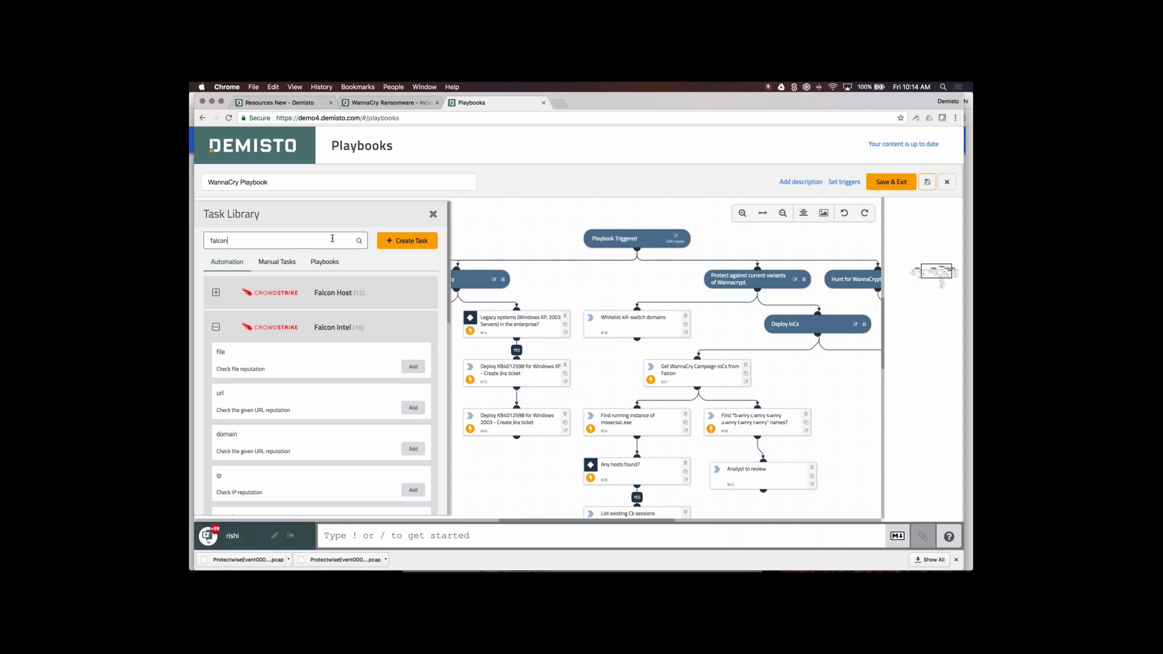
{"action": "key", "text": "BackSpace"}
{"action": "key", "text": "BackSpace"}
{"action": "key", "text": "BackSpace"}
{"action": "key", "text": "BackSpace"}
{"action": "key", "text": "BackSpace"}
{"action": "key", "text": "BackSpace"}
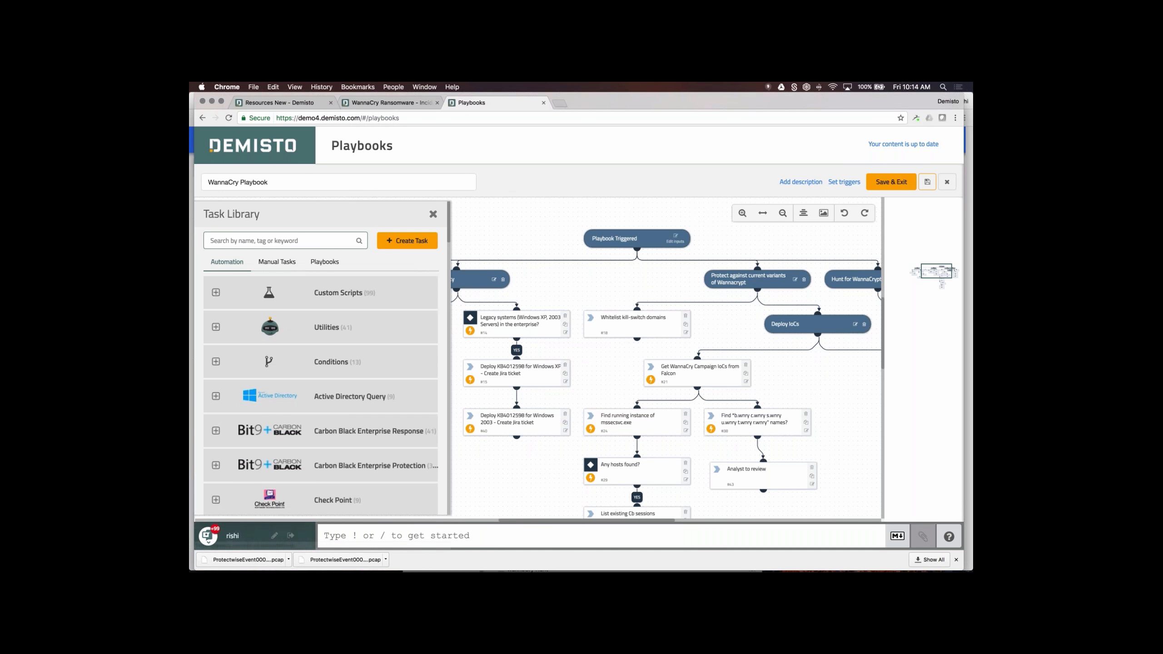
{"action": "scroll", "coordinate": [335, 413], "scroll_direction": "down", "scroll_amount": 2}
{"action": "scroll", "coordinate": [335, 414], "scroll_direction": "down", "scroll_amount": 5}
{"action": "scroll", "coordinate": [335, 414], "scroll_direction": "up", "scroll_amount": 5}
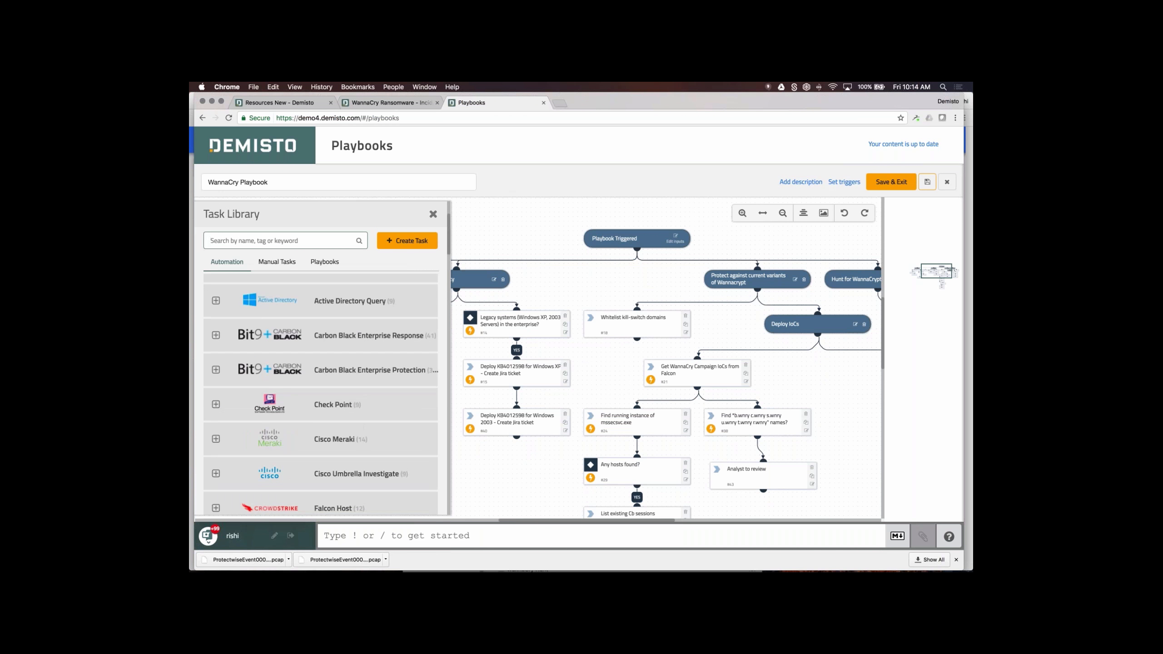
{"action": "type", "text": "jira"}
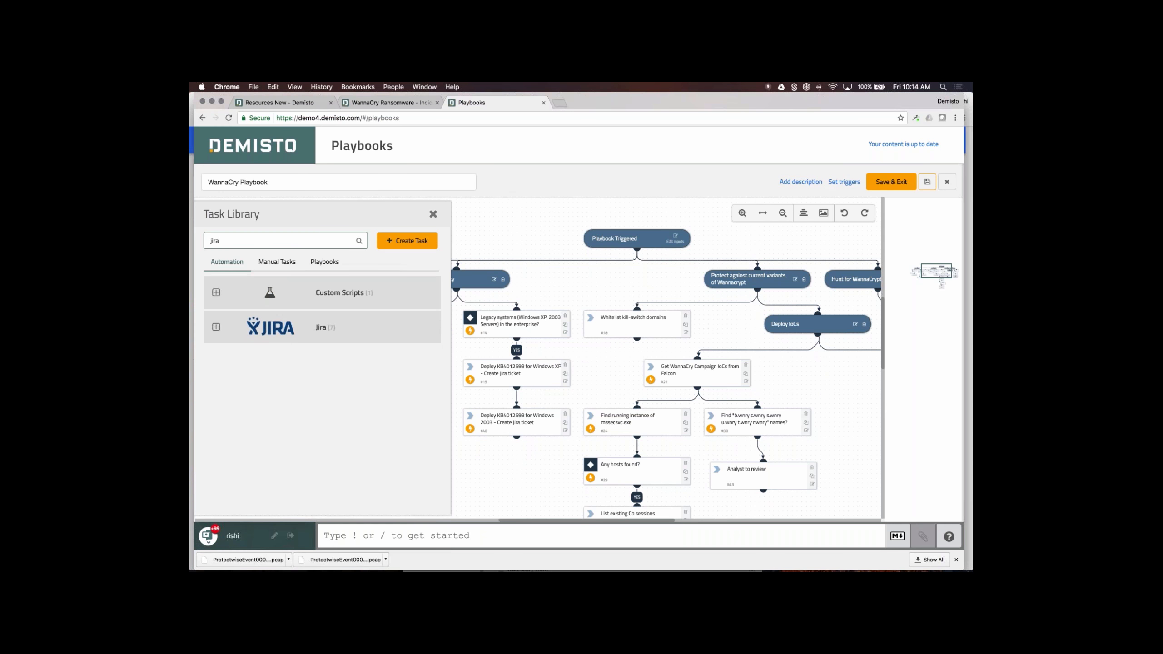
{"action": "left_click", "coordinate": [324, 332]}
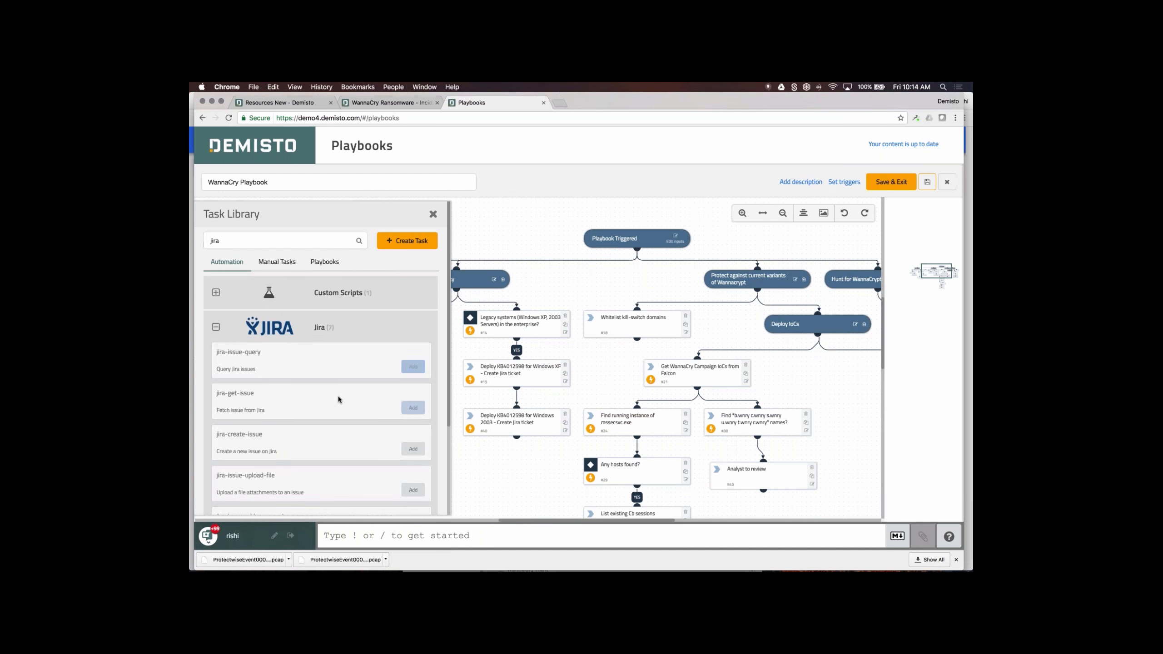
{"action": "scroll", "coordinate": [332, 402], "scroll_direction": "down", "scroll_amount": 2}
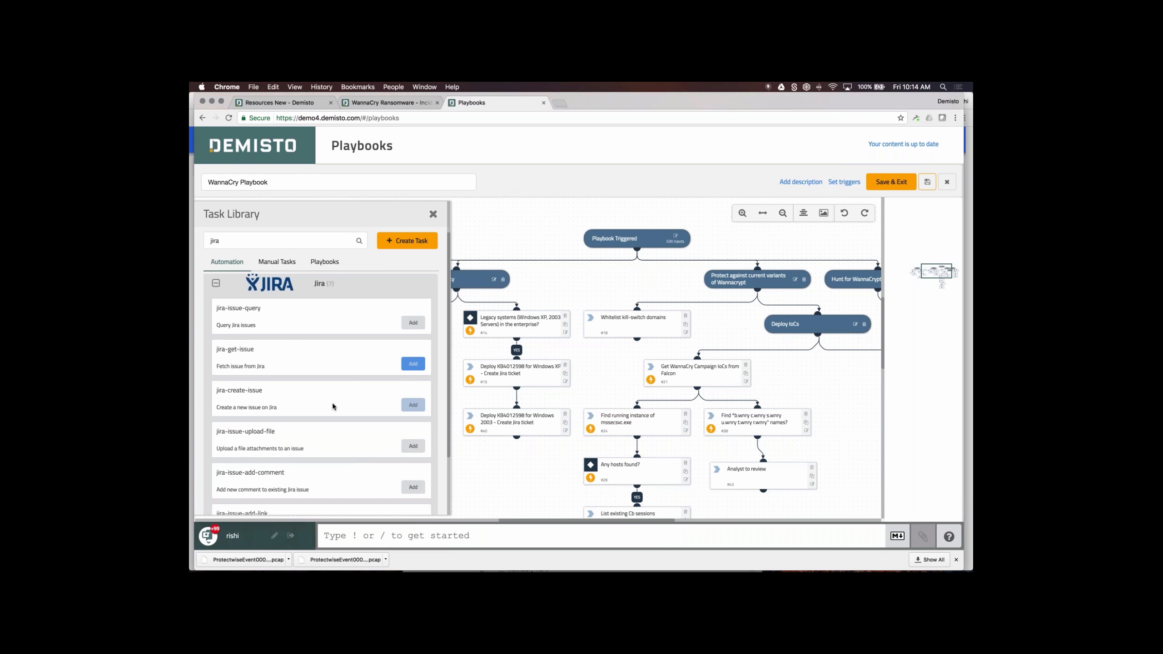
{"action": "left_click", "coordinate": [413, 405]}
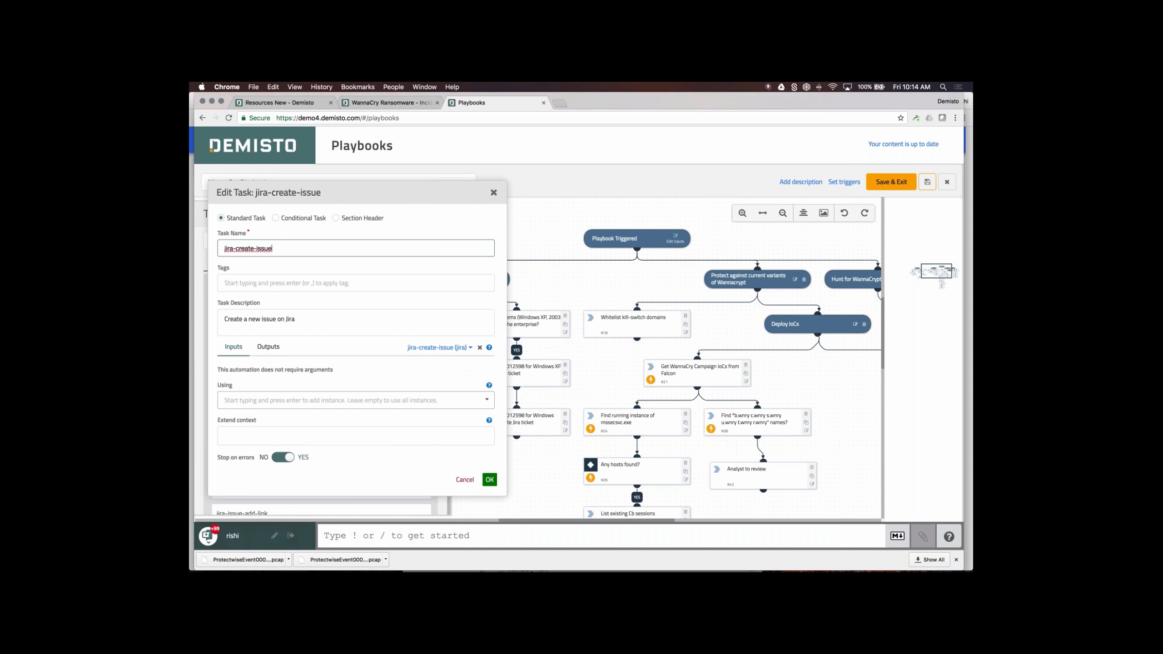
{"action": "left_click", "coordinate": [469, 480]}
{"action": "left_click", "coordinate": [432, 214]}
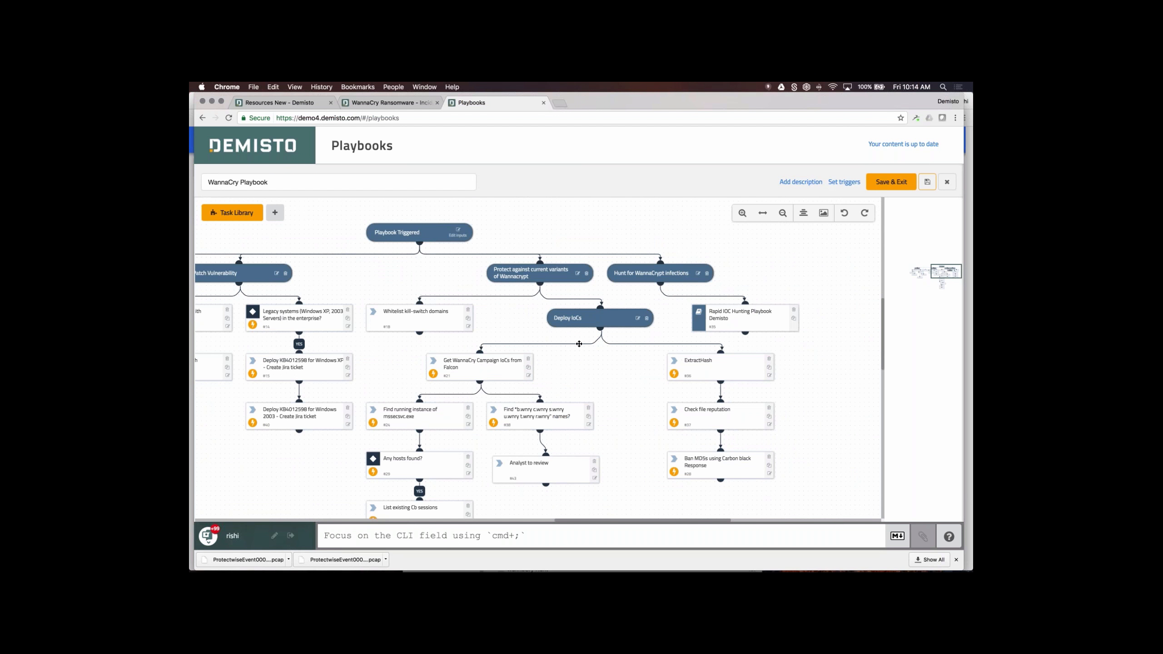
- Link the legacy systems condition's else branch to a new task 'no patching to be done'
{"action": "left_click_drag", "start_coordinate": [578, 343], "coordinate": [651, 392]}
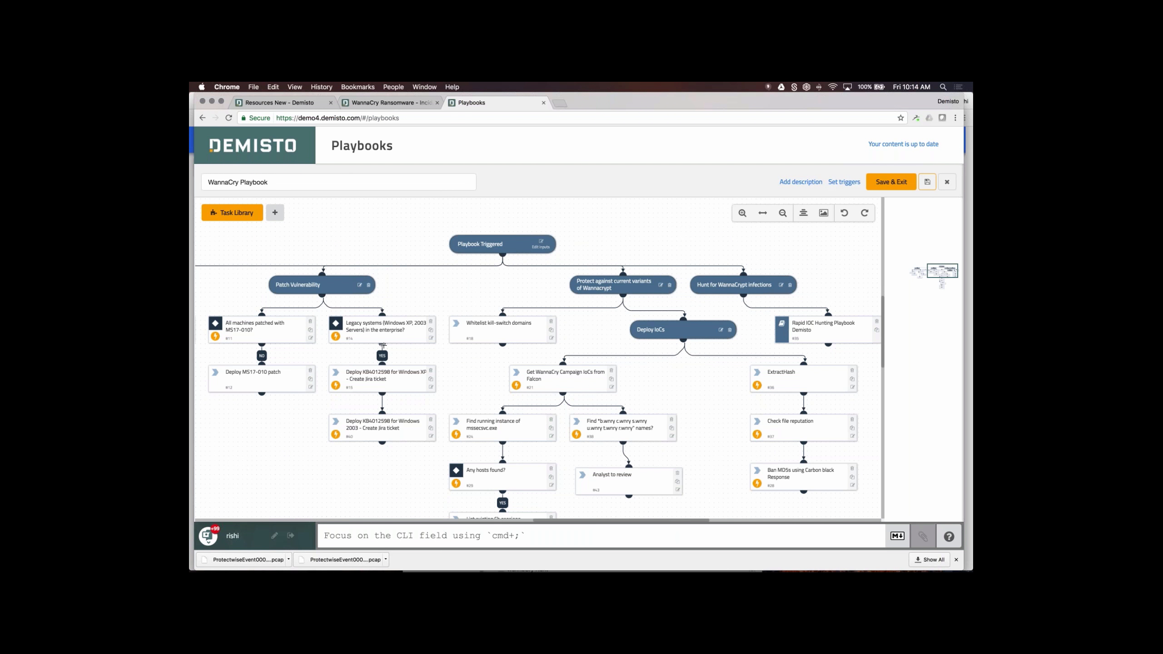
{"action": "left_click_drag", "start_coordinate": [447, 352], "coordinate": [476, 381]}
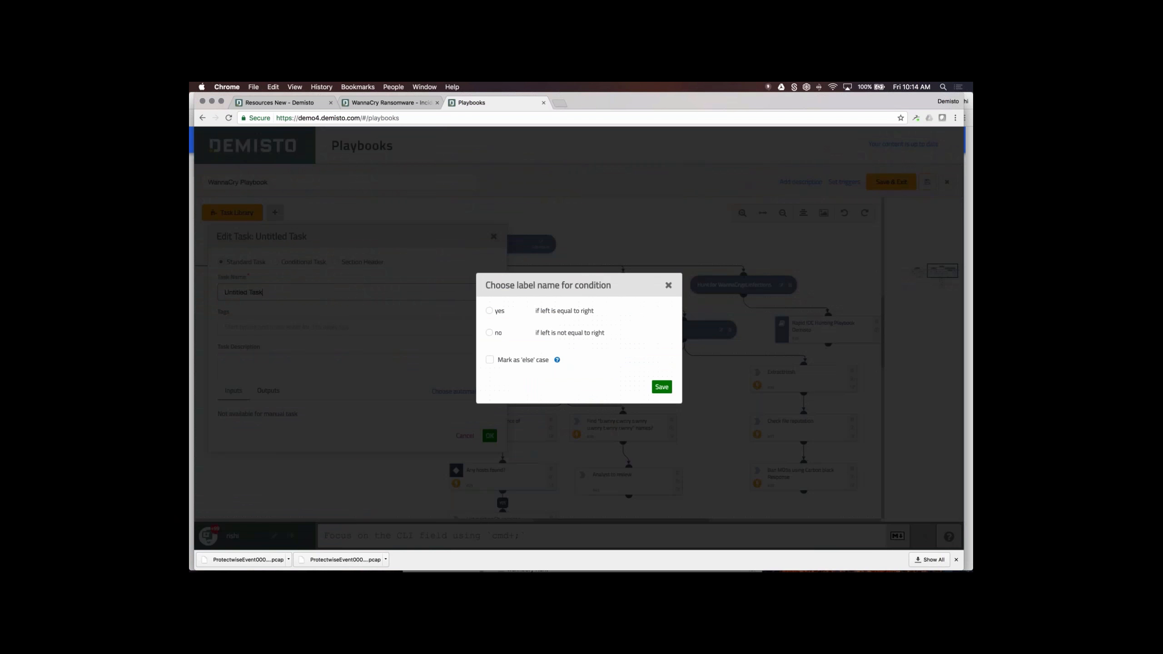
{"action": "left_click", "coordinate": [489, 359]}
{"action": "left_click", "coordinate": [660, 386]}
{"action": "key", "text": "shift+alt+Left"}
{"action": "key", "text": "shift+alt+Left"}
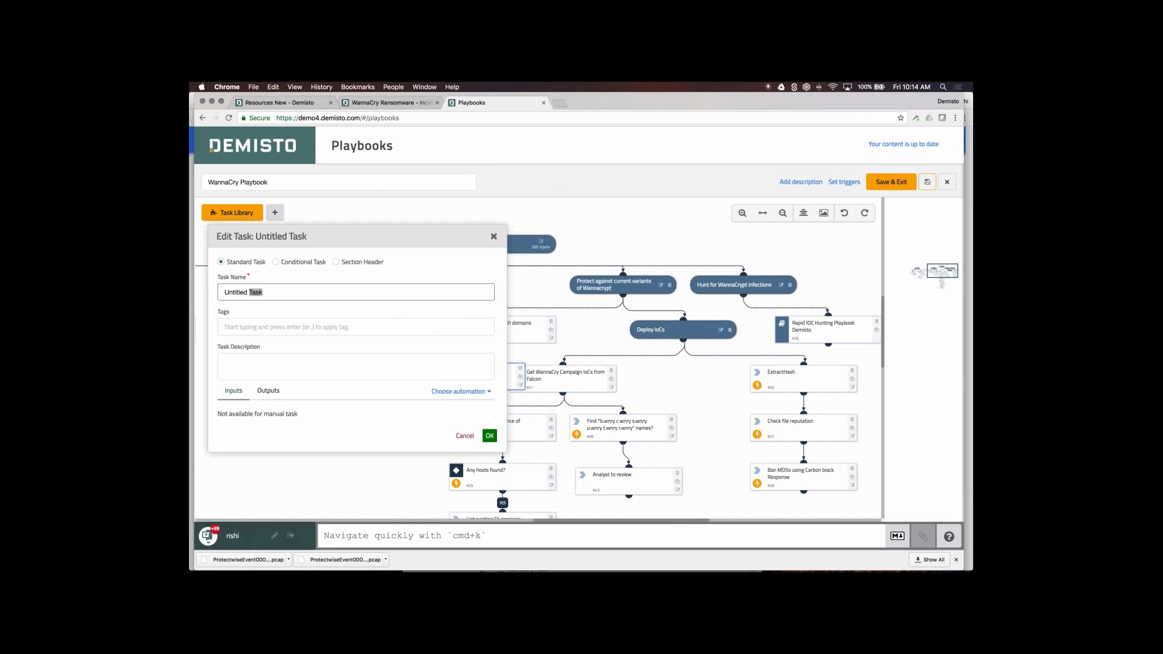
{"action": "type", "text": "no patching to be done"}
{"action": "left_click", "coordinate": [489, 436]}
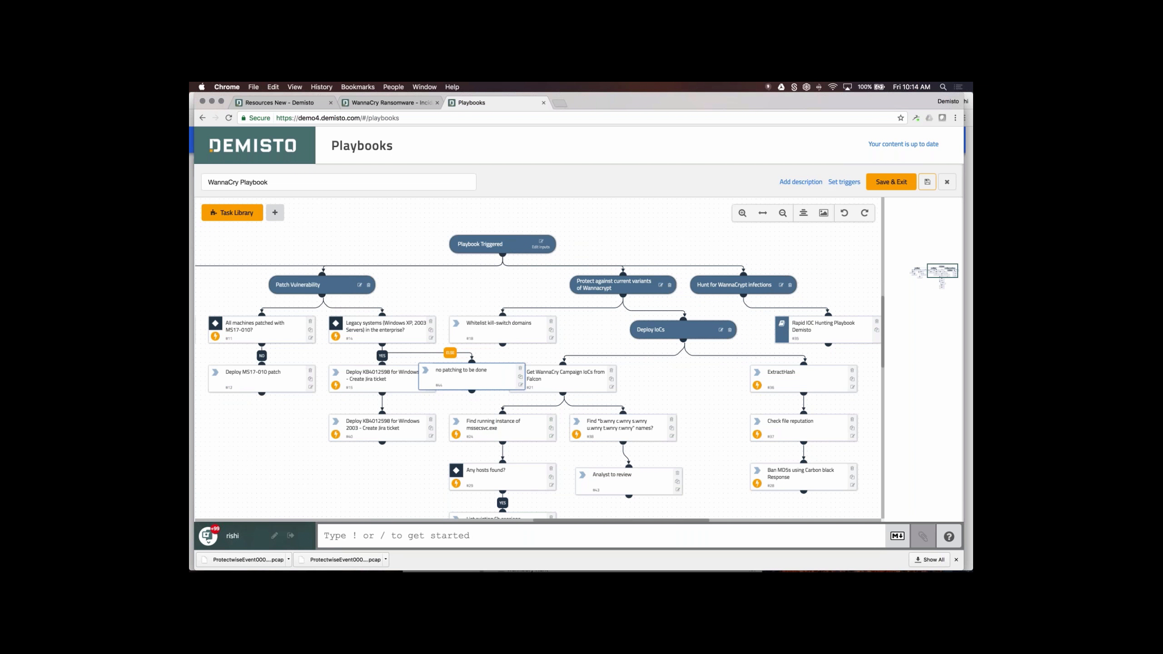
- Auto-align the WannaCry Playbook tasks and reposition the canvas view
{"action": "left_click", "coordinate": [804, 214]}
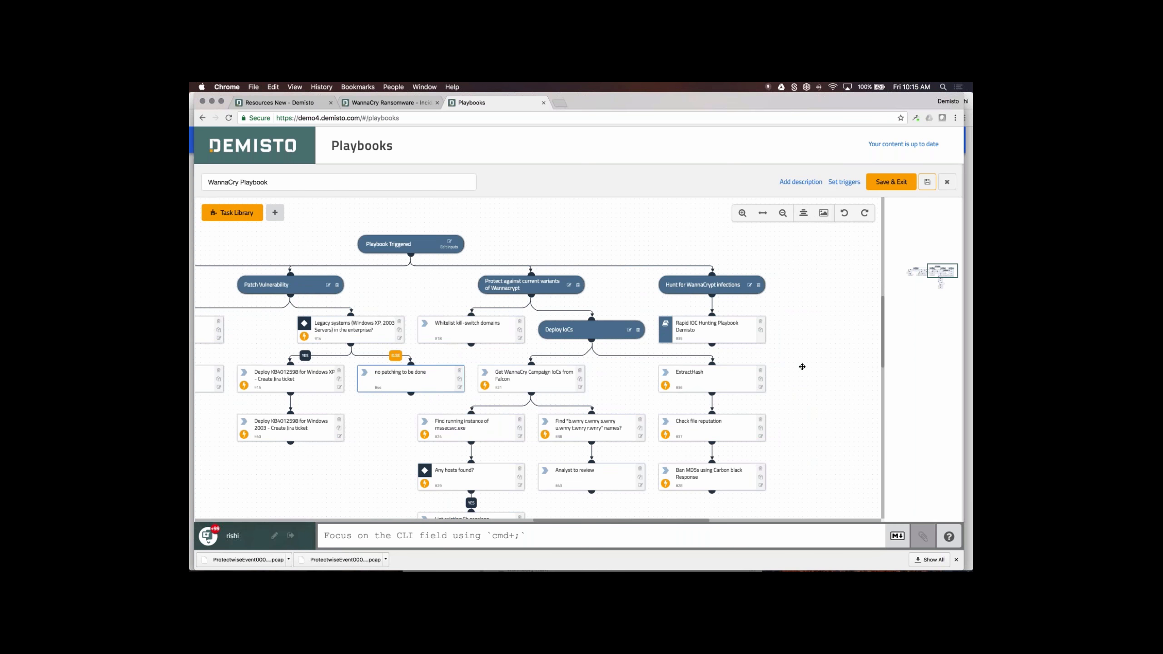
{"action": "scroll", "coordinate": [801, 366], "scroll_direction": "down", "scroll_amount": 2}
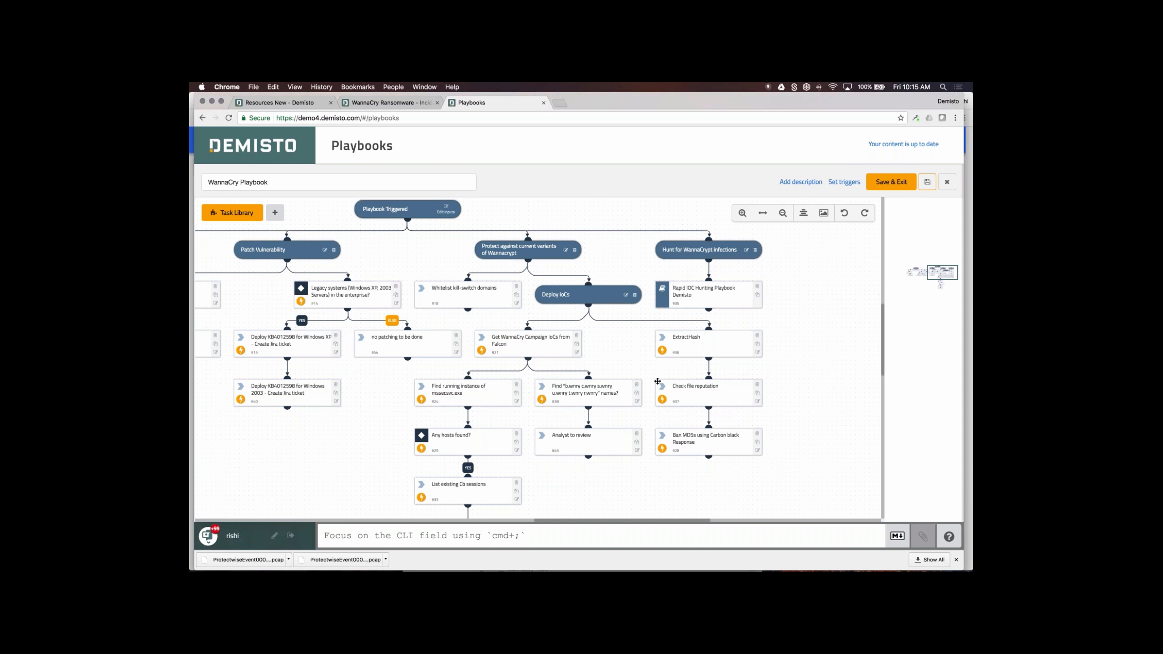
{"action": "left_click_drag", "start_coordinate": [820, 335], "coordinate": [794, 414]}
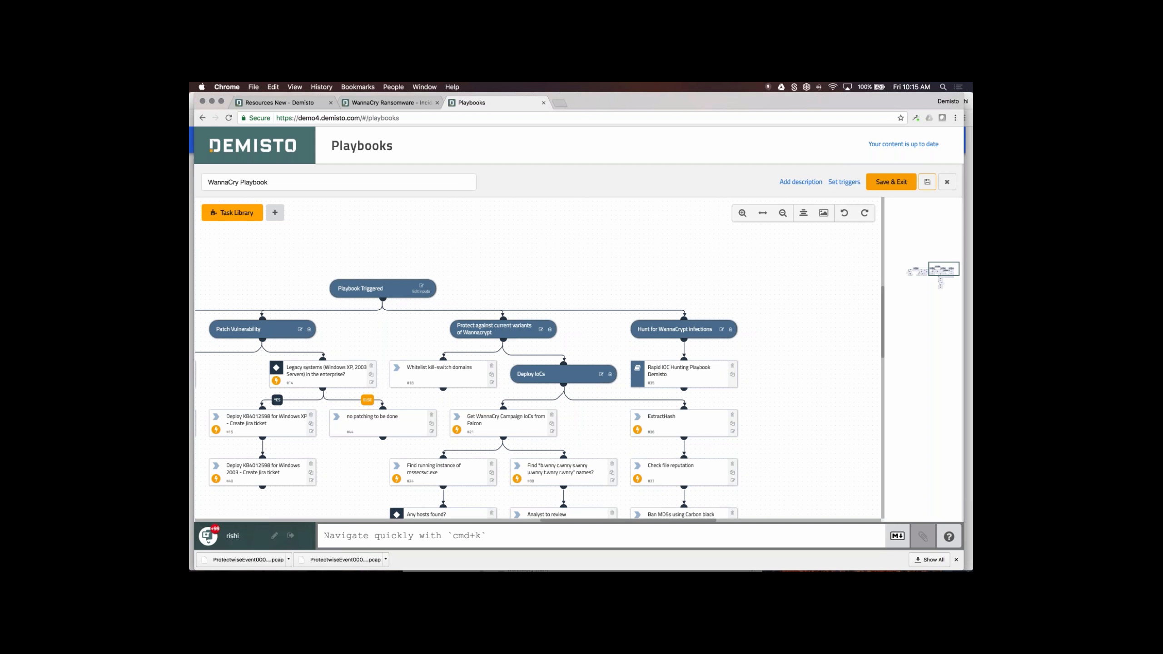
- Place Malware Playbook - Manual from the task library's Playbooks list below Analyst to review
{"action": "left_click", "coordinate": [232, 212]}
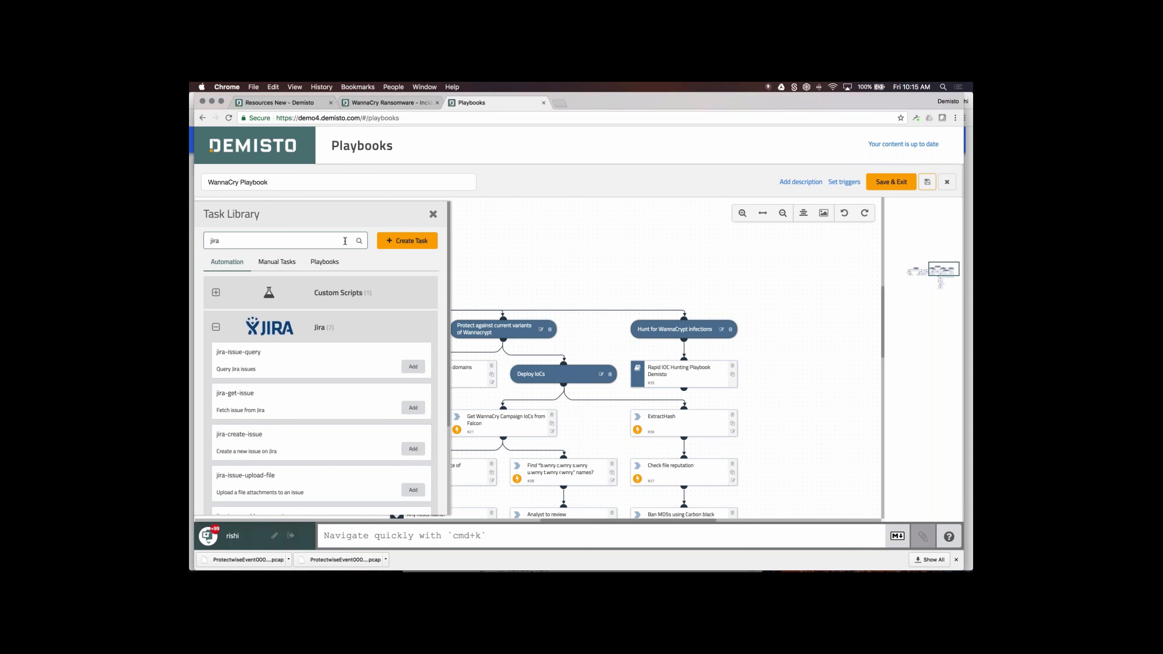
{"action": "left_click", "coordinate": [325, 261]}
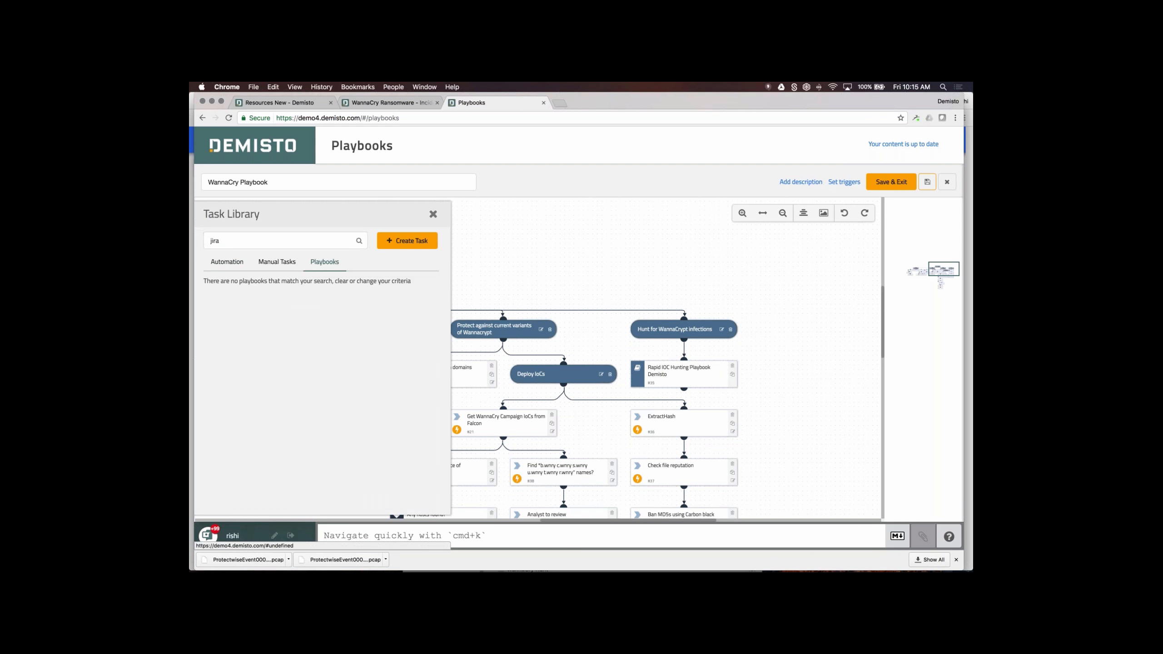
{"action": "double_click", "coordinate": [309, 241]}
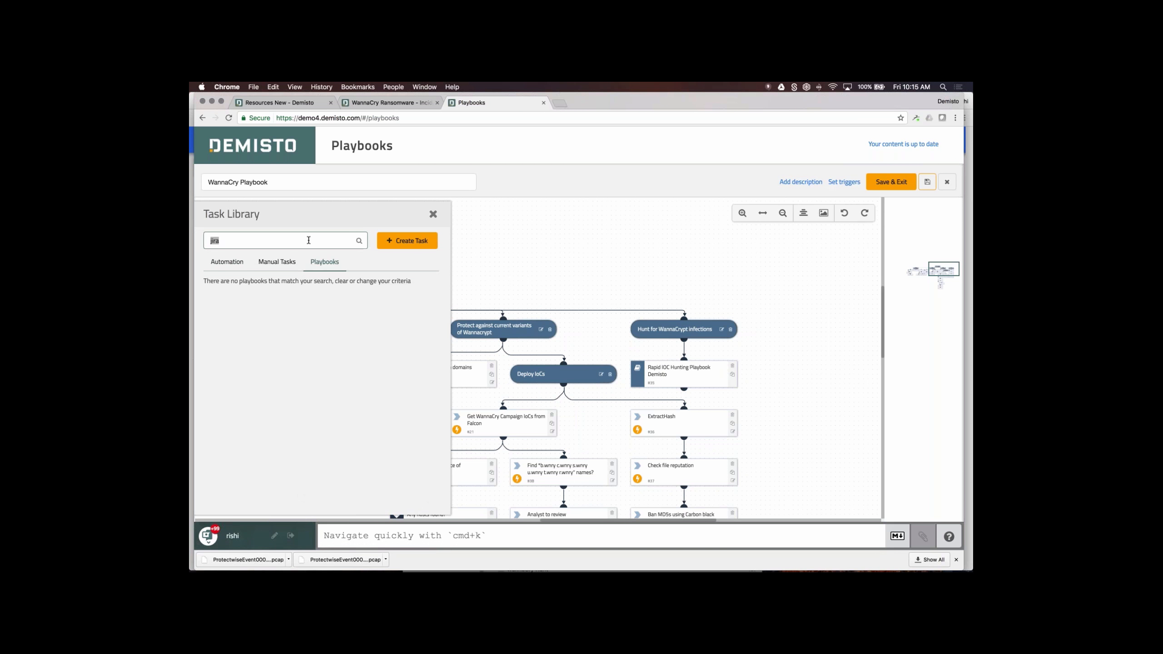
{"action": "key", "text": "BackSpace"}
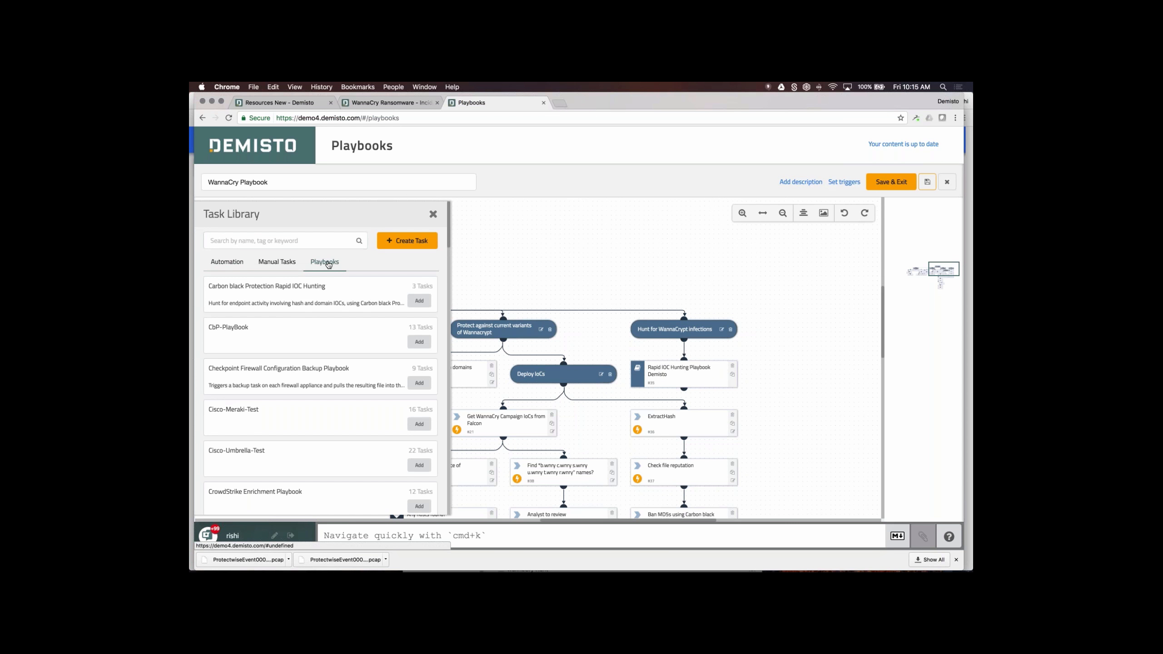
{"action": "scroll", "coordinate": [332, 353], "scroll_direction": "down", "scroll_amount": 15}
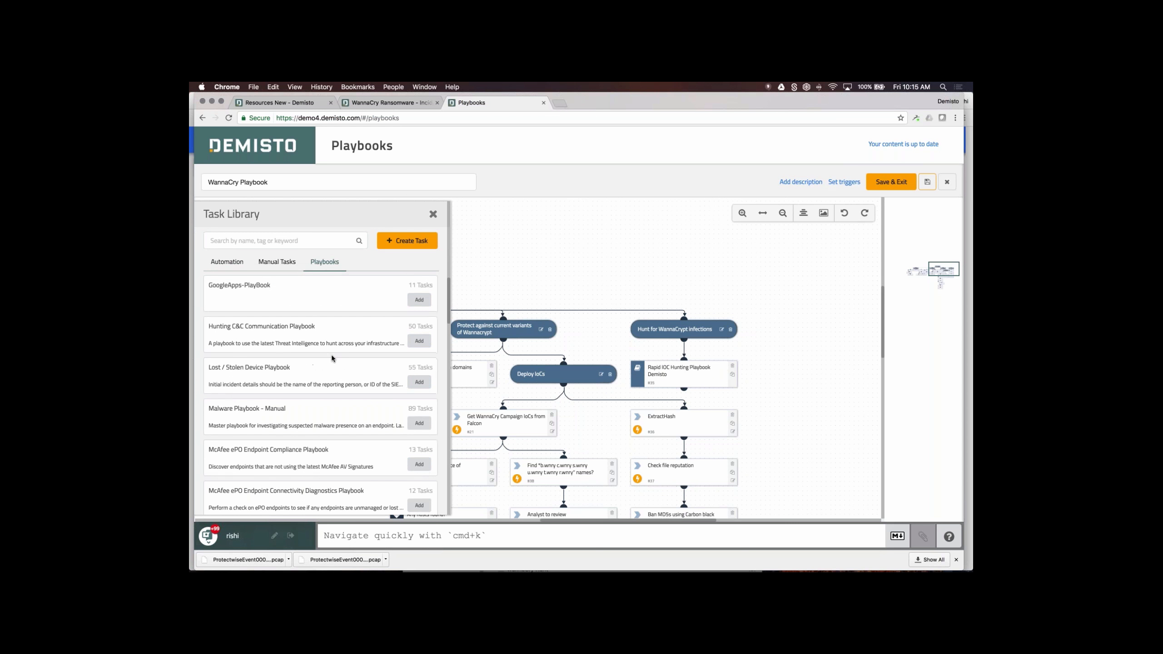
{"action": "scroll", "coordinate": [332, 359], "scroll_direction": "up", "scroll_amount": 1}
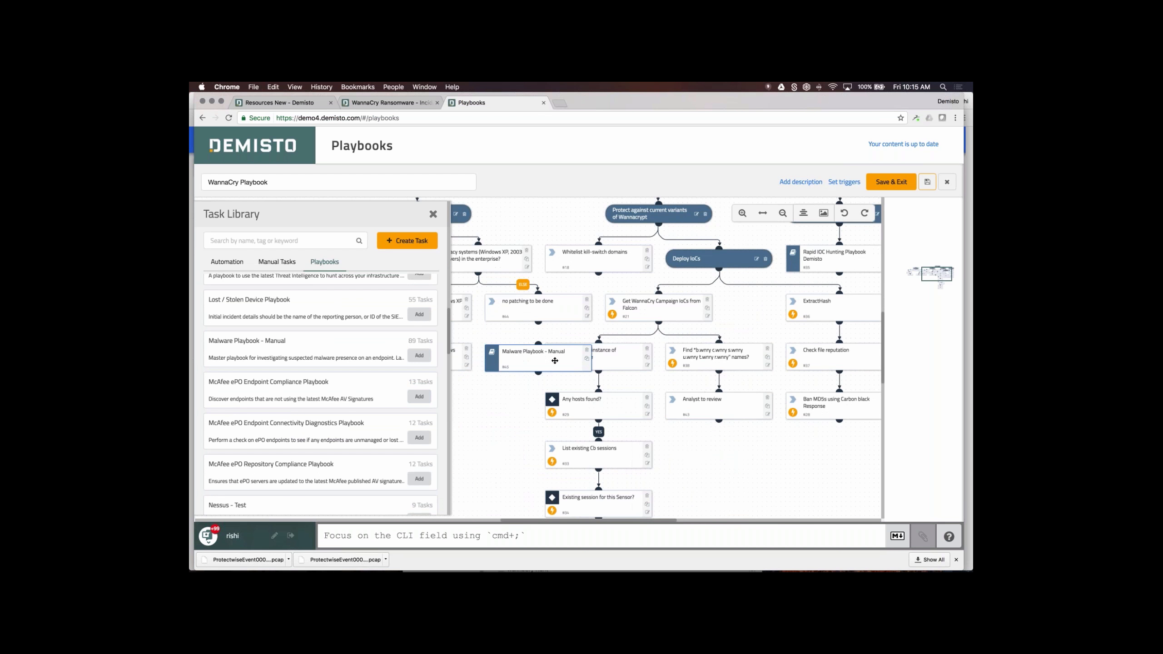
{"action": "left_click_drag", "start_coordinate": [555, 361], "coordinate": [709, 439]}
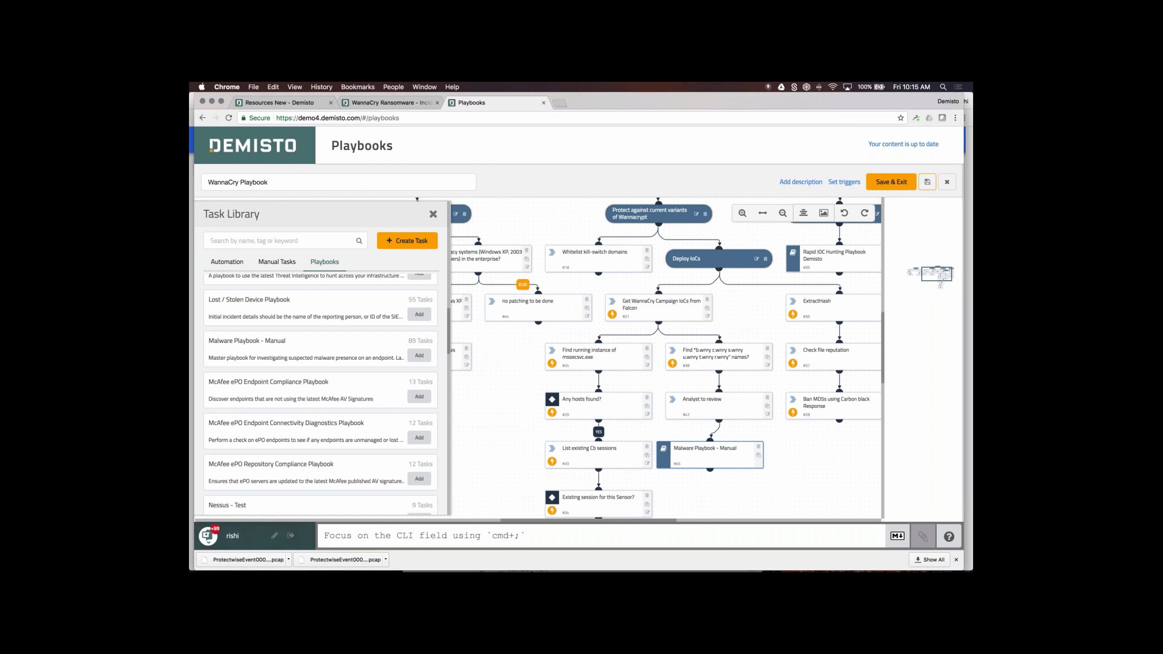
{"action": "left_click", "coordinate": [432, 214]}
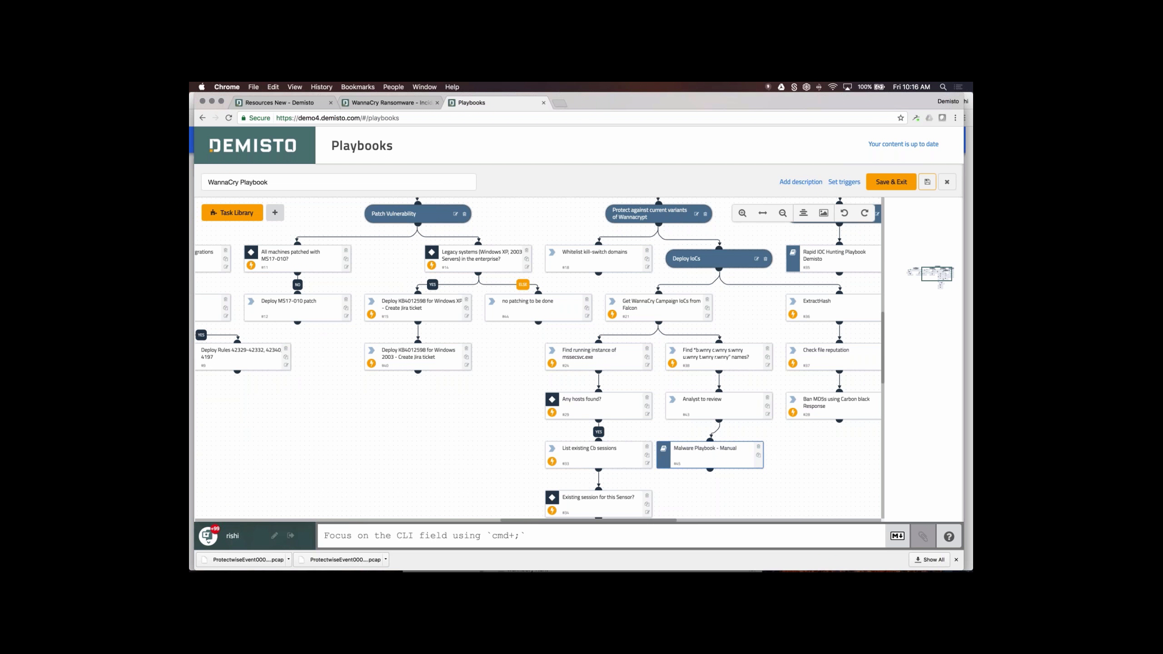
- Pan and scroll down the WannaCry Playbook to review its lower steps through Kill process
{"action": "left_click_drag", "start_coordinate": [756, 337], "coordinate": [597, 376]}
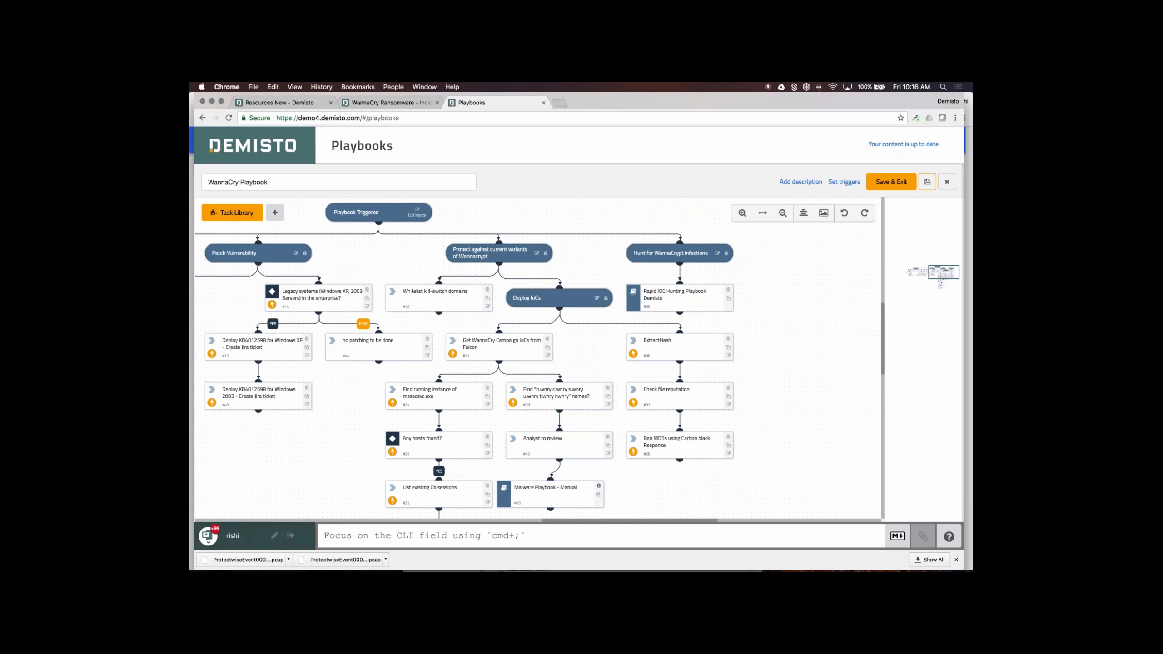
{"action": "left_click_drag", "start_coordinate": [464, 275], "coordinate": [424, 306]}
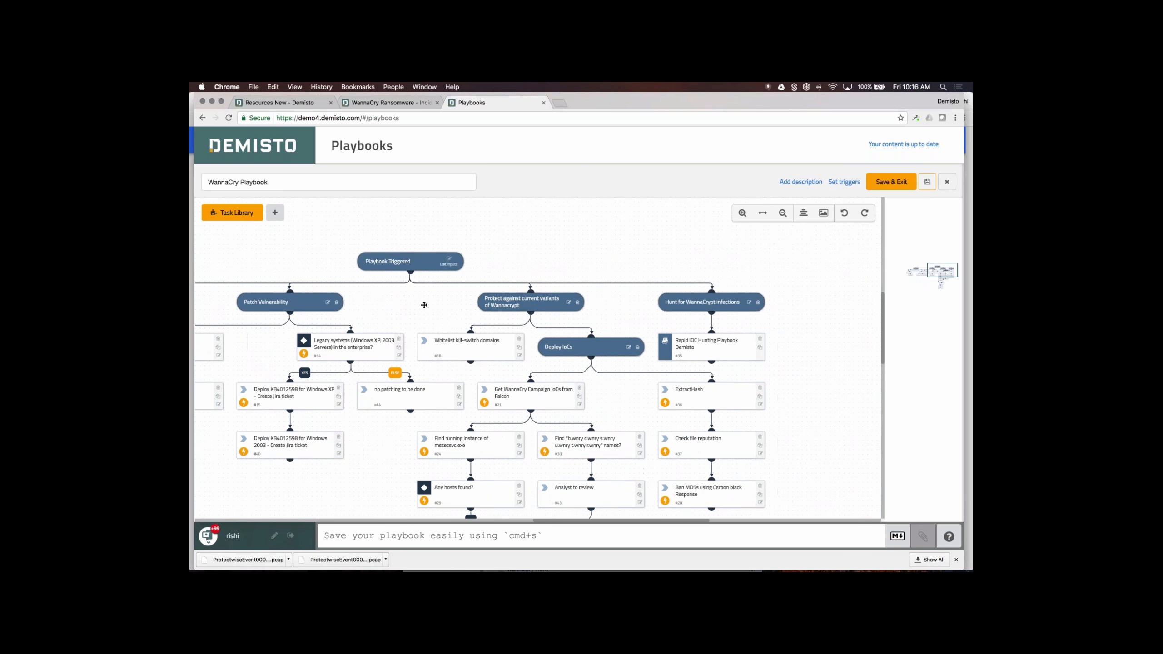
{"action": "left_click_drag", "start_coordinate": [590, 289], "coordinate": [521, 260]}
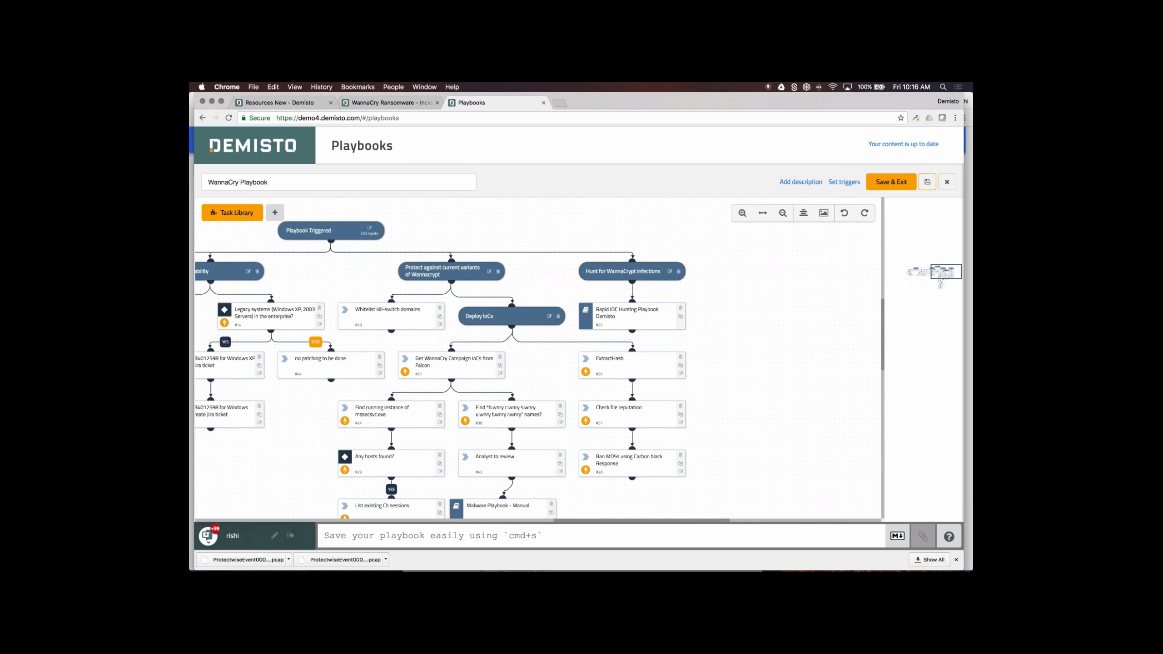
{"action": "scroll", "coordinate": [540, 340], "scroll_direction": "down", "scroll_amount": 5}
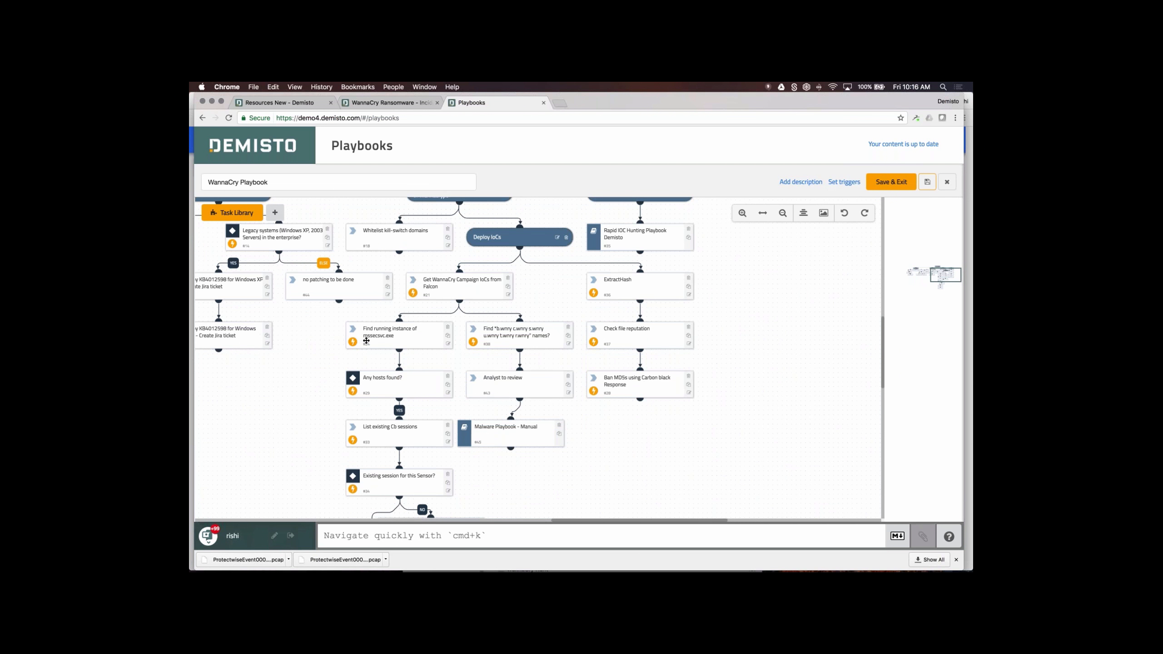
{"action": "scroll", "coordinate": [334, 307], "scroll_direction": "down", "scroll_amount": 3}
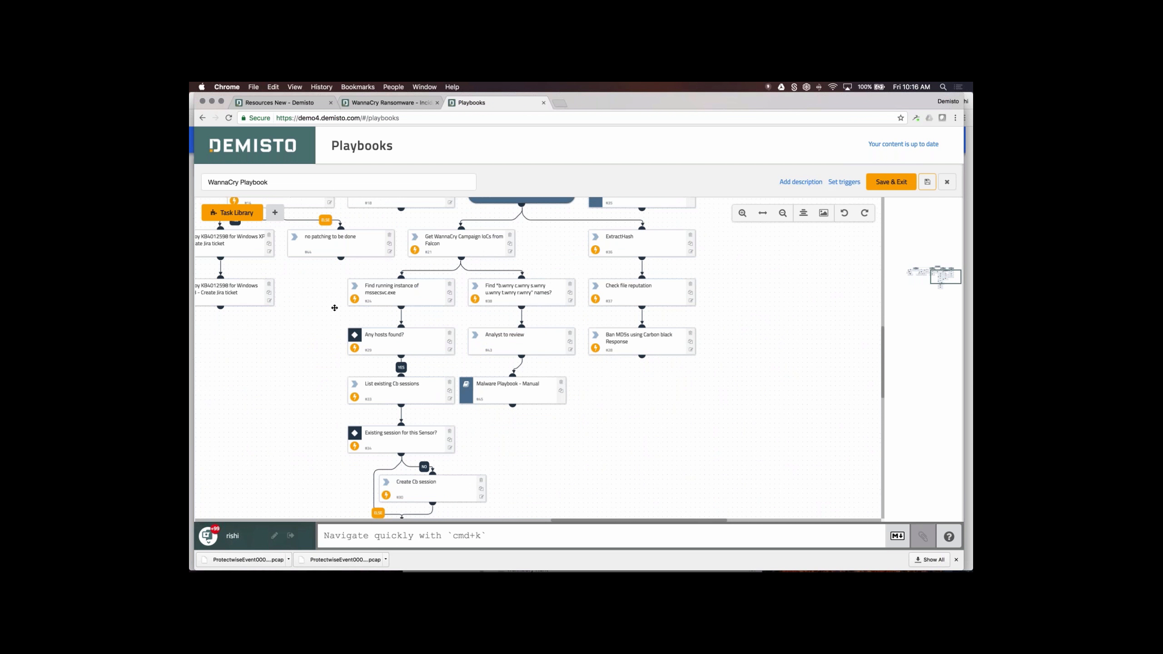
{"action": "scroll", "coordinate": [334, 308], "scroll_direction": "down", "scroll_amount": 2}
{"action": "scroll", "coordinate": [307, 327], "scroll_direction": "down", "scroll_amount": 3}
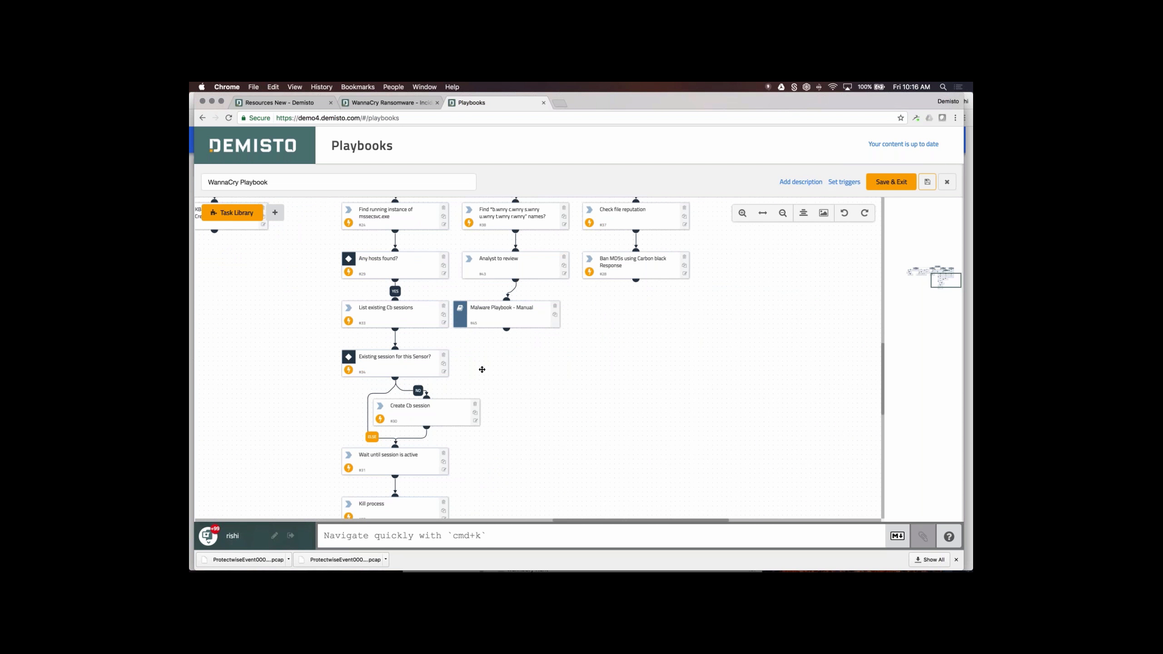
{"action": "scroll", "coordinate": [482, 369], "scroll_direction": "down", "scroll_amount": 3}
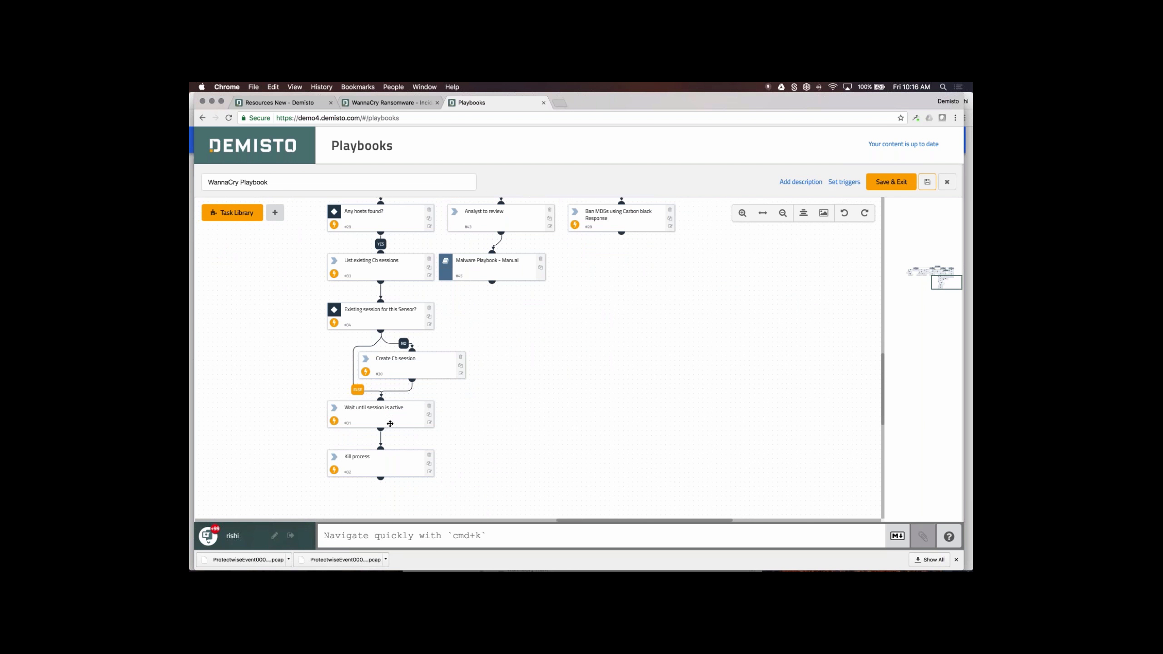
- Drag the canvas back up until Playbook Triggered is in view
{"action": "left_click_drag", "start_coordinate": [600, 416], "coordinate": [385, 508]}
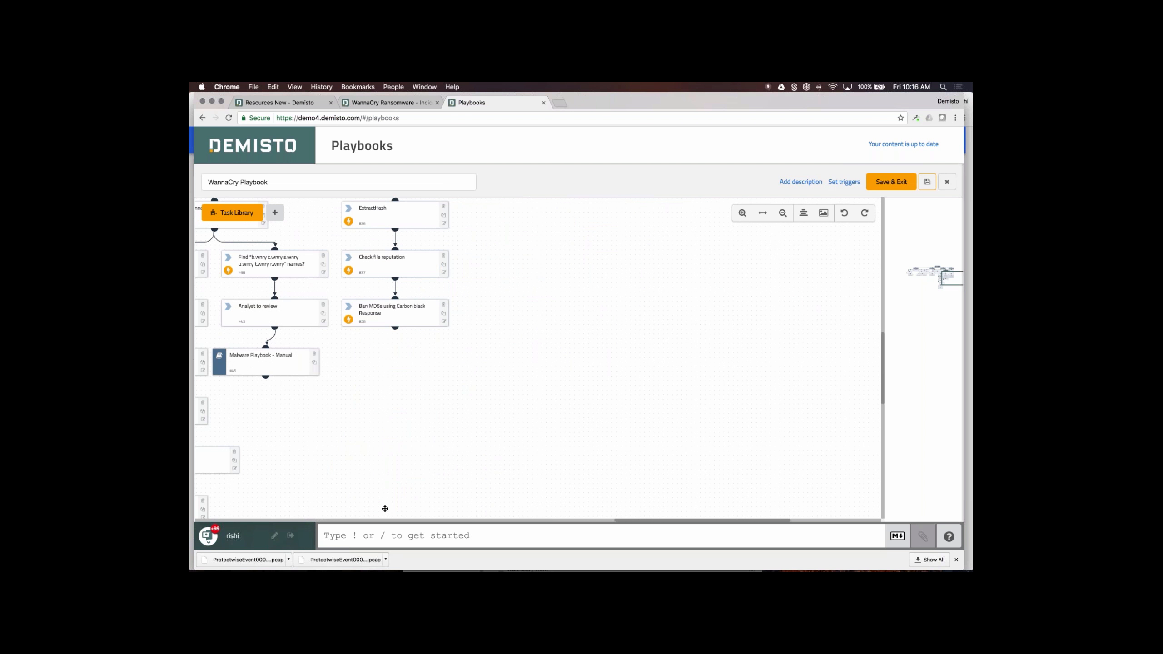
{"action": "left_click_drag", "start_coordinate": [492, 423], "coordinate": [550, 498]}
{"action": "left_click_drag", "start_coordinate": [428, 225], "coordinate": [530, 350]}
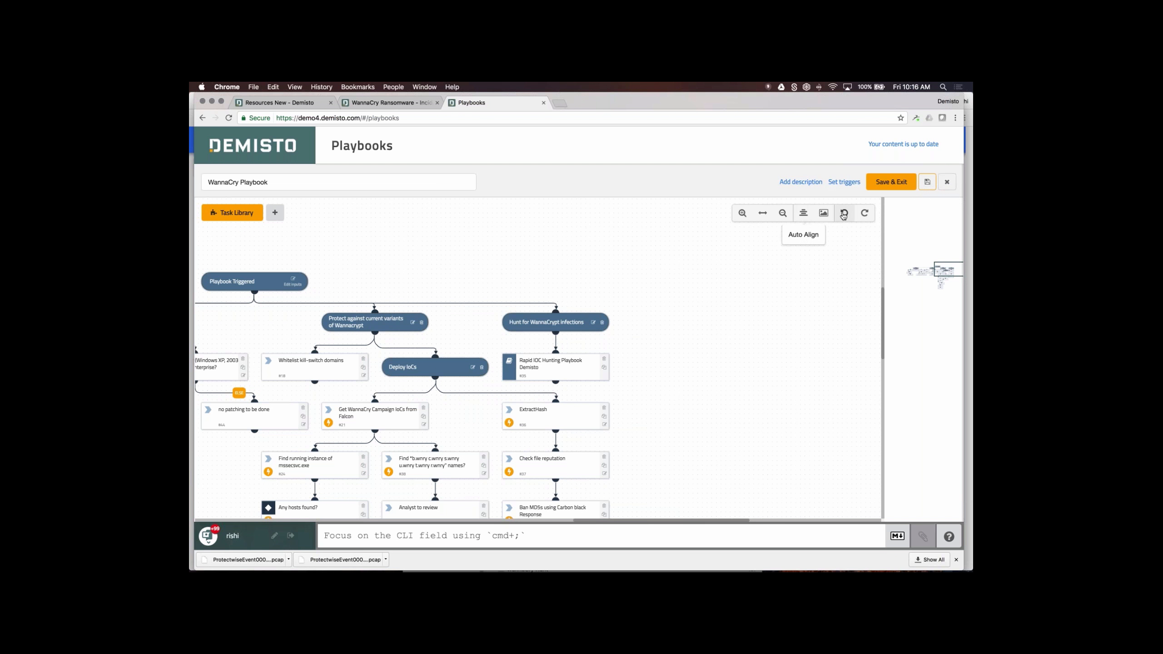
- Undo three times to remove the Malware Playbook - Manual task and its link
{"action": "left_click_drag", "start_coordinate": [743, 307], "coordinate": [826, 213]}
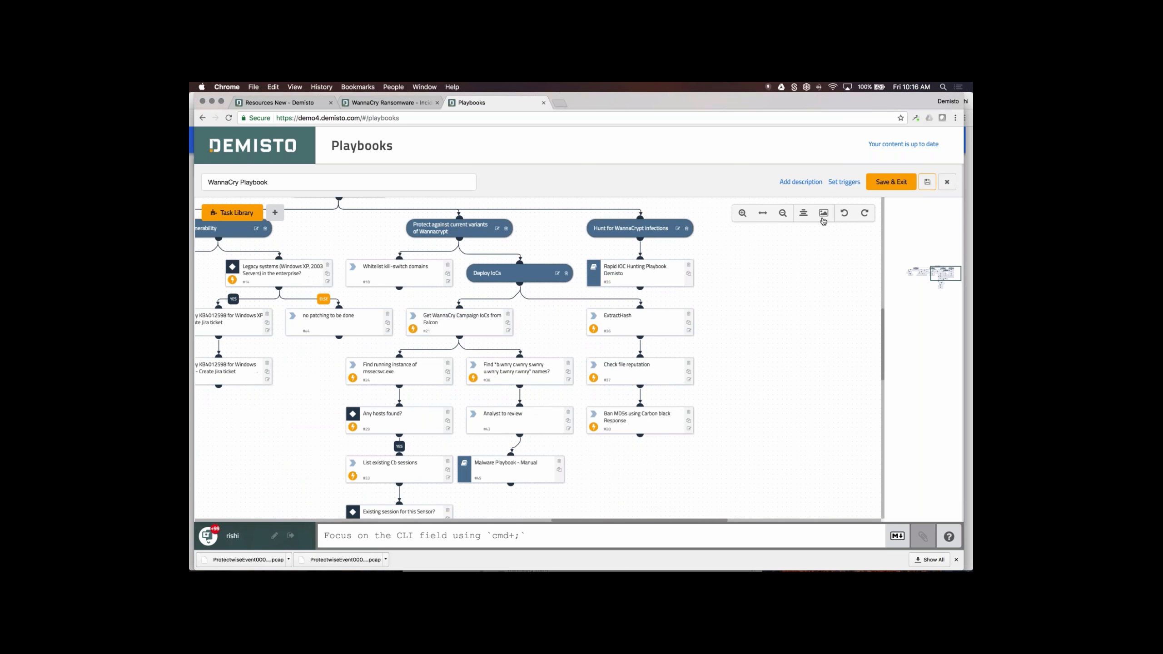
{"action": "left_click", "coordinate": [845, 219]}
{"action": "left_click", "coordinate": [845, 218]}
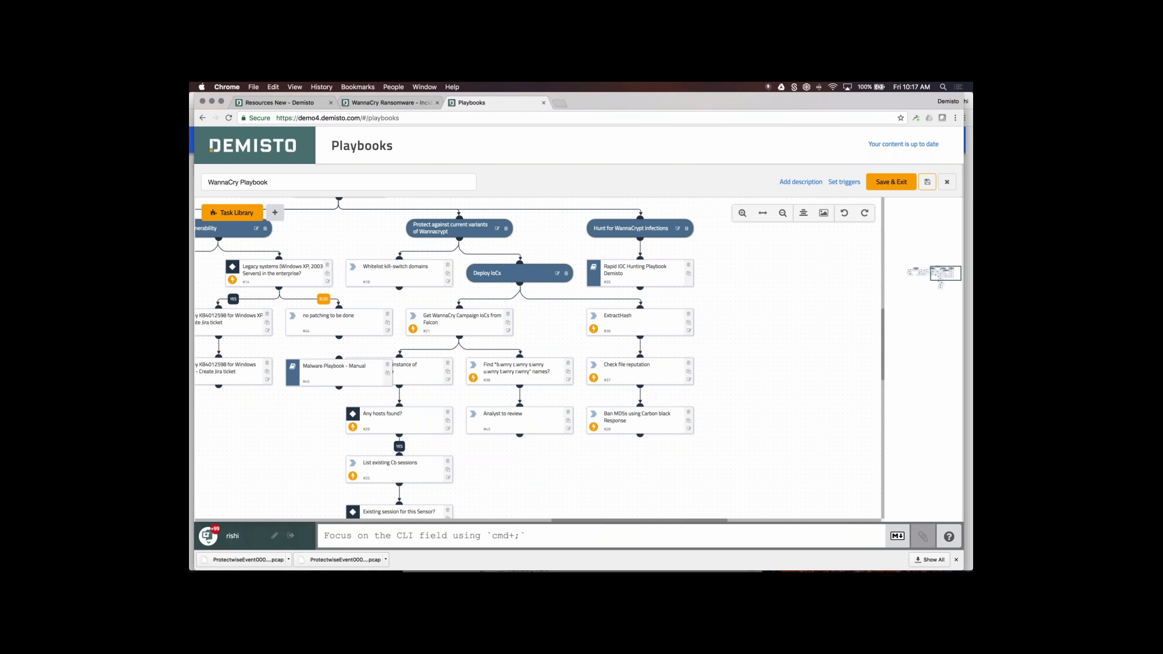
{"action": "left_click", "coordinate": [847, 220]}
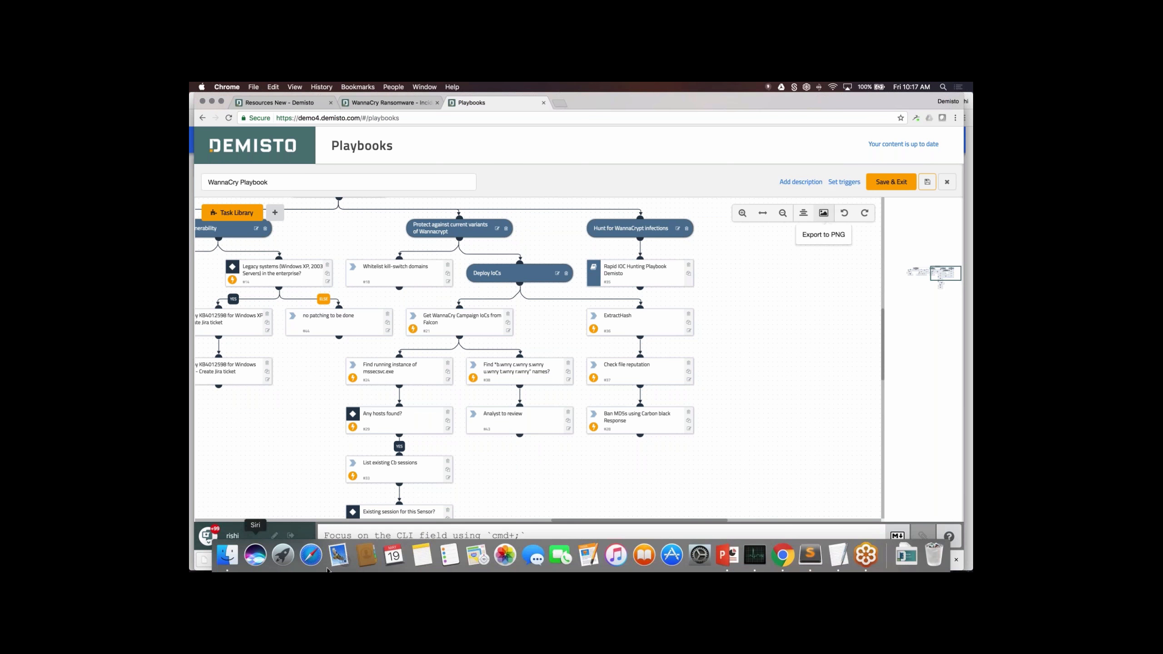
- Export the WannaCry Playbook diagram to PNG, zoom the image in and out, then return to the editor
{"action": "left_click", "coordinate": [823, 214]}
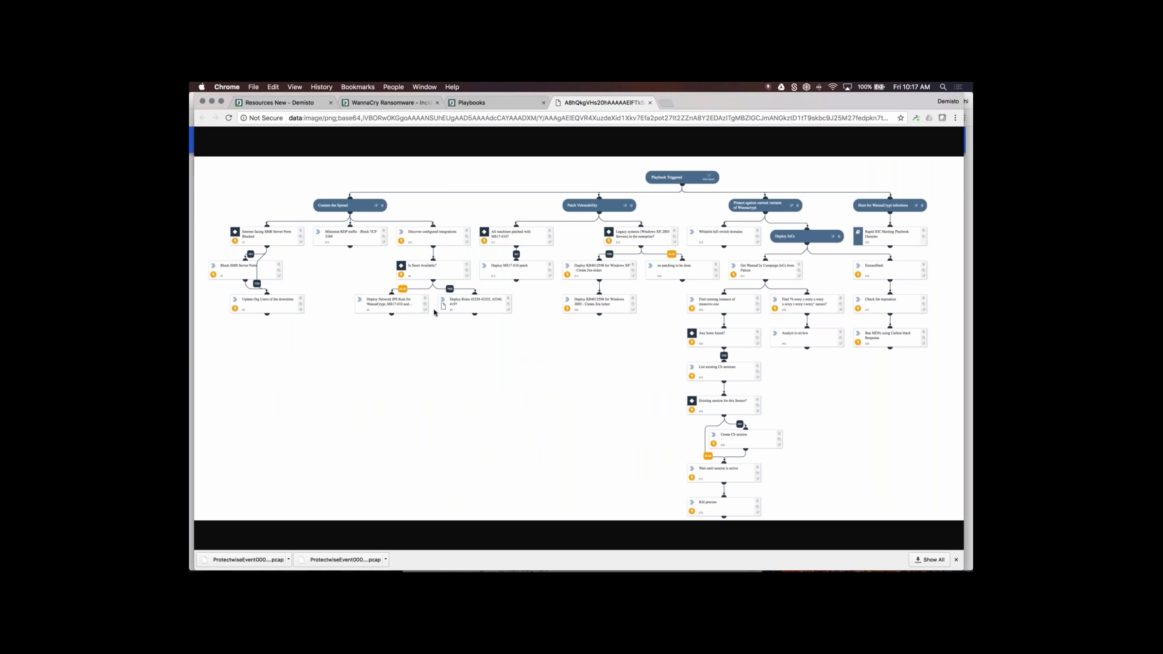
{"action": "left_click", "coordinate": [501, 276]}
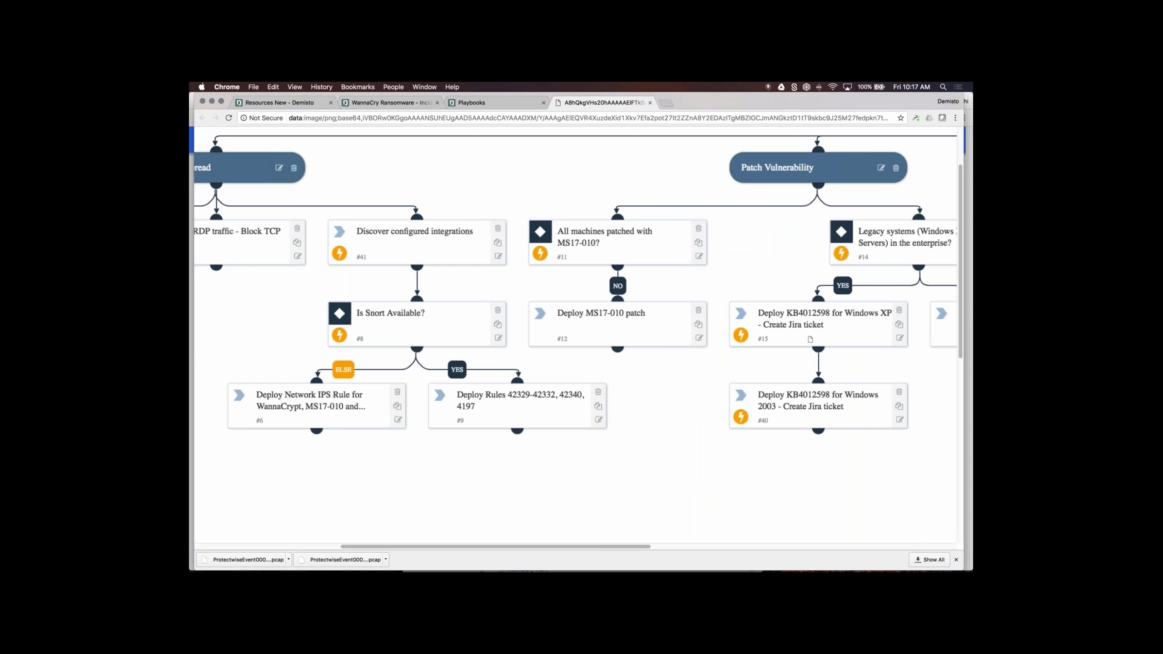
{"action": "left_click", "coordinate": [759, 314]}
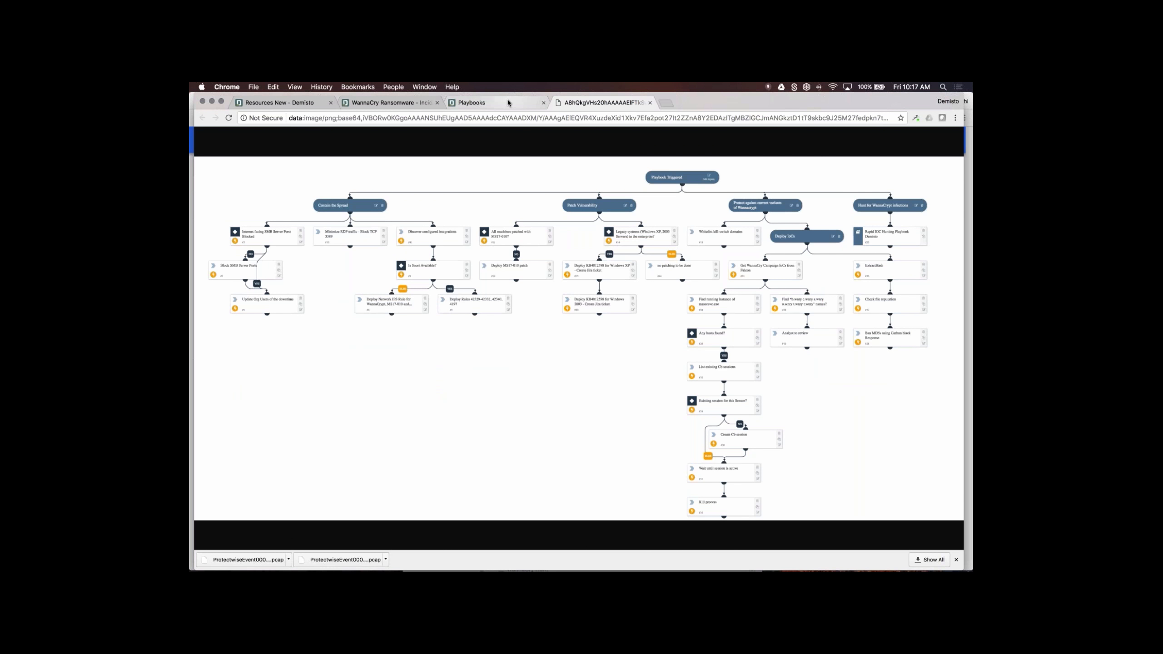
{"action": "left_click", "coordinate": [508, 103]}
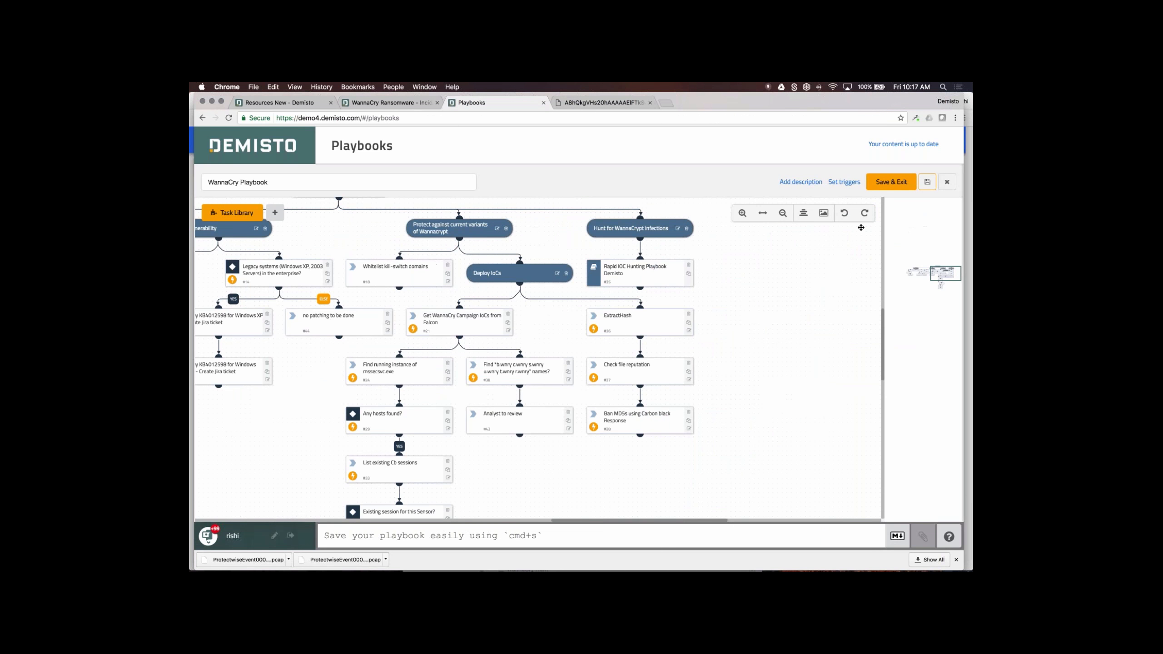
- Close the playbook editor, discarding unsaved changes, and go to the Incidents list
{"action": "left_click", "coordinate": [947, 182]}
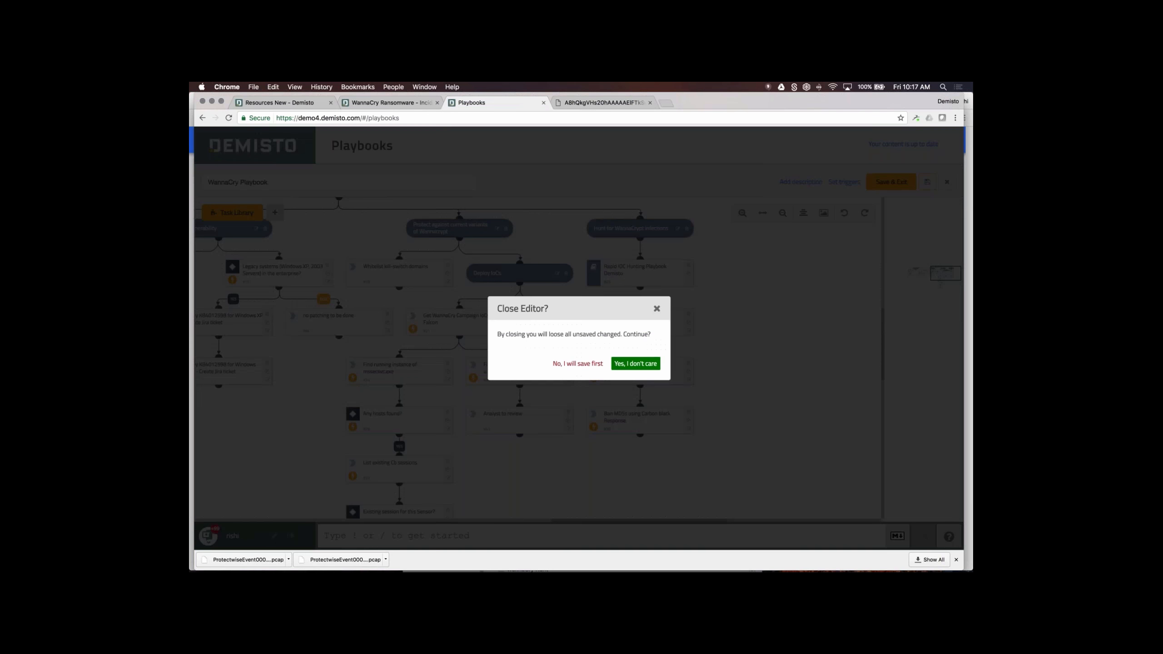
{"action": "left_click", "coordinate": [643, 365]}
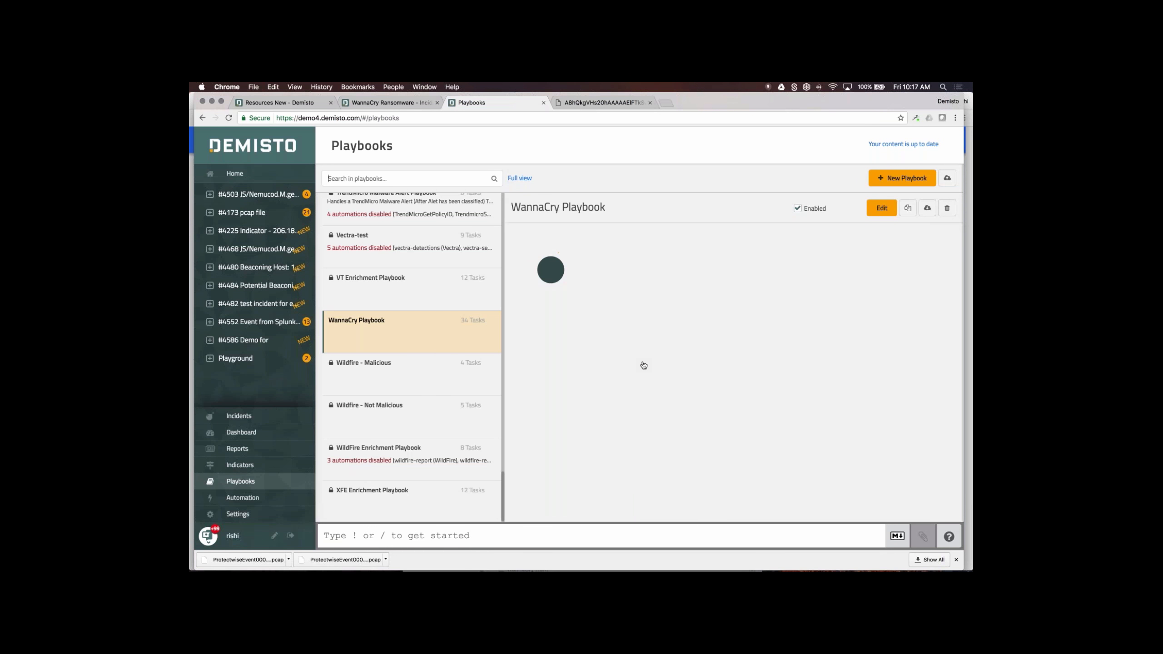
{"action": "left_click", "coordinate": [239, 417]}
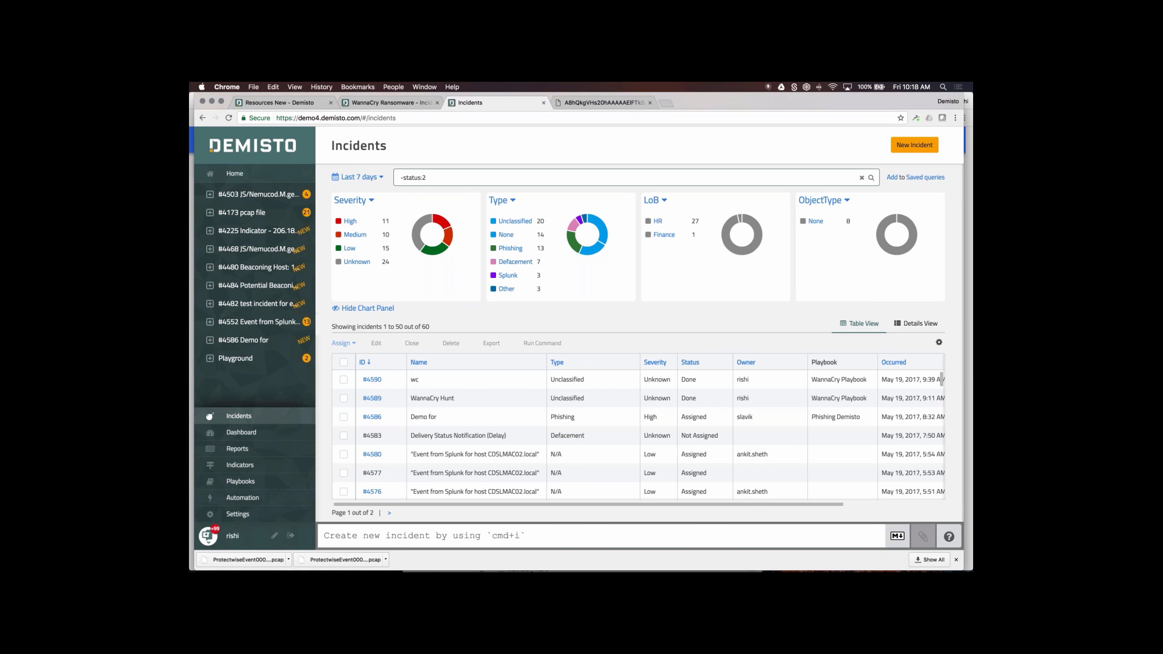
{"action": "left_click", "coordinate": [247, 514]}
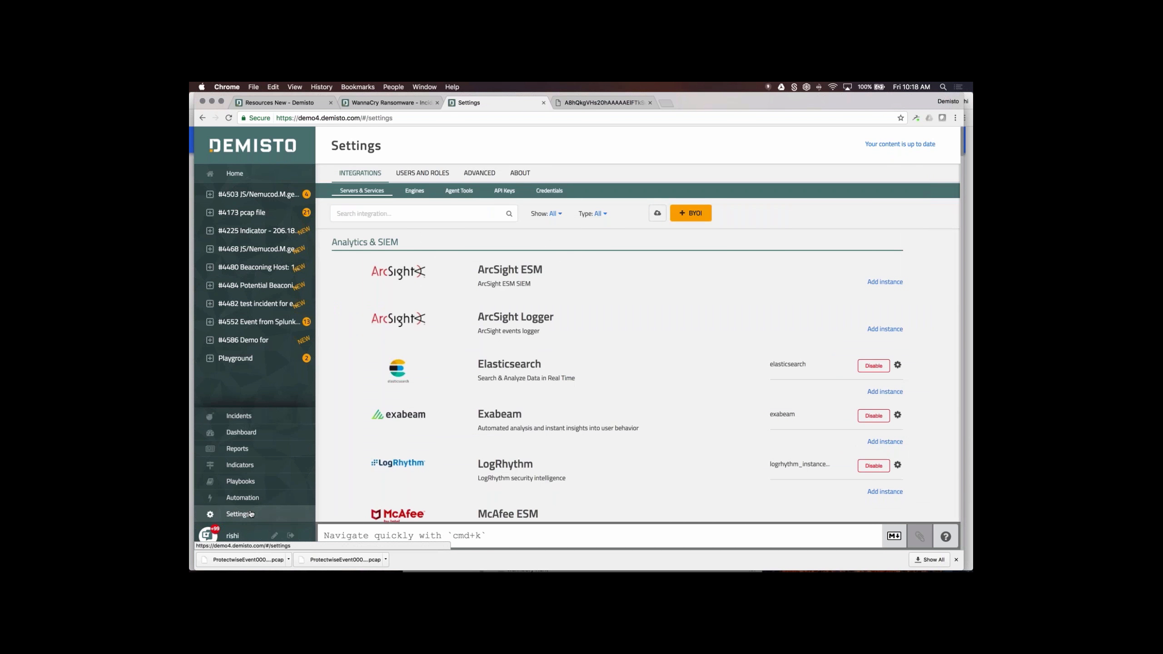
{"action": "left_click", "coordinate": [257, 414]}
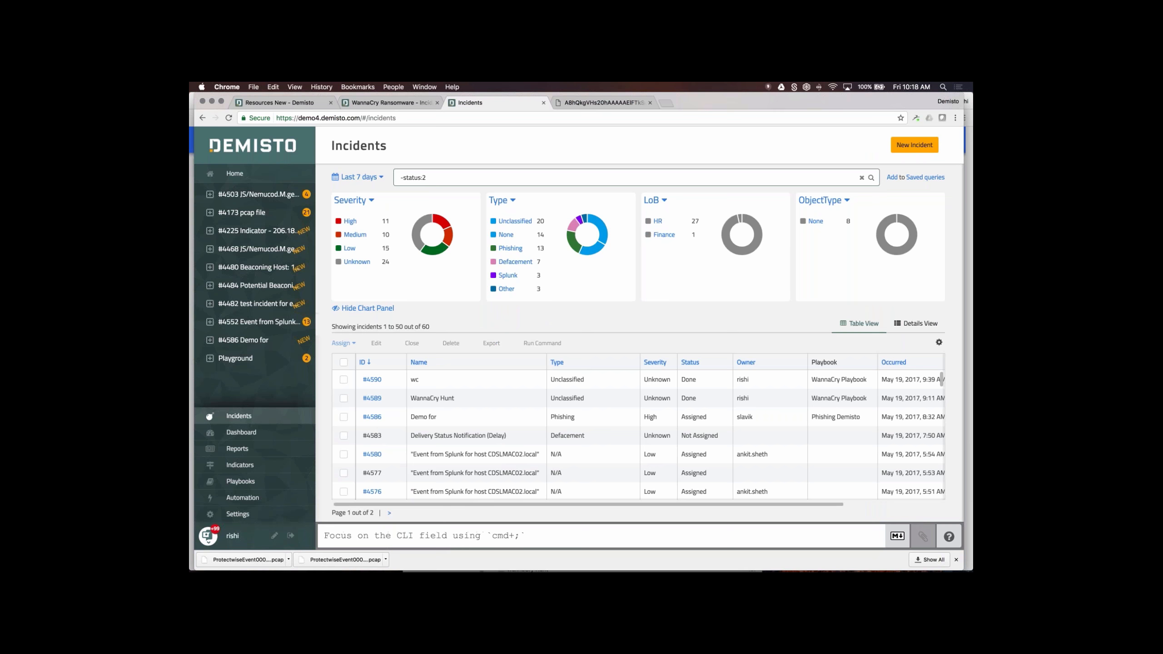
- Fill in a new incident named 'WannaCry Hunt', owned by the matching analyst, running WannaCry Playbook
{"action": "left_click", "coordinate": [914, 145]}
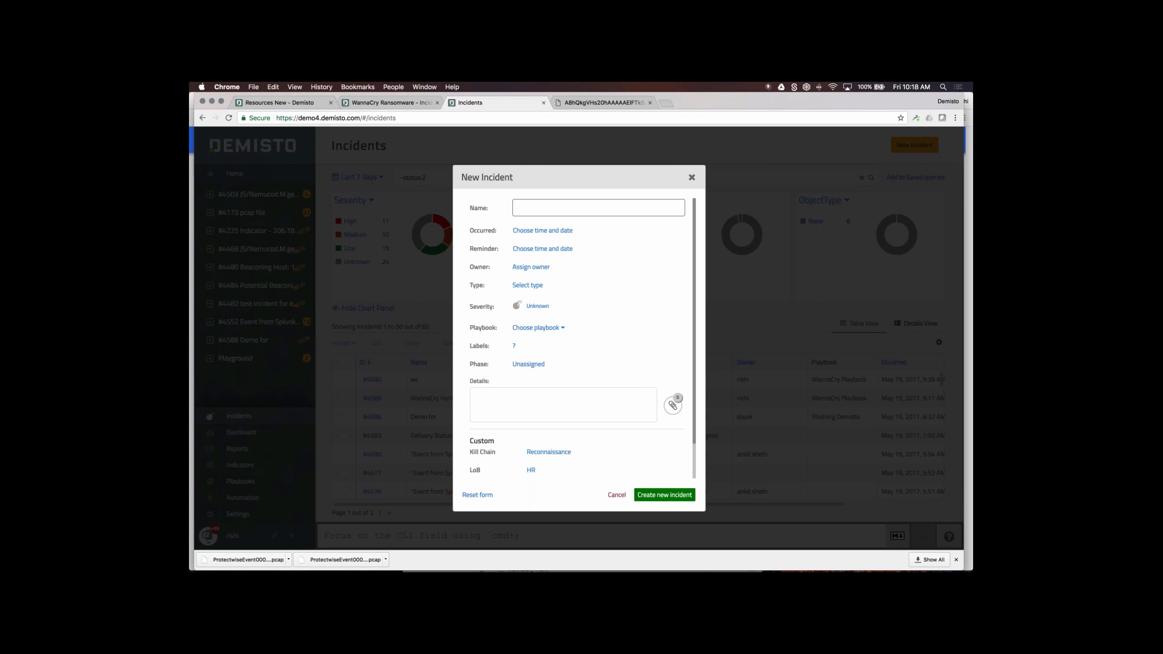
{"action": "type", "text": "WannaCry Hunt"}
{"action": "left_click", "coordinate": [528, 267]}
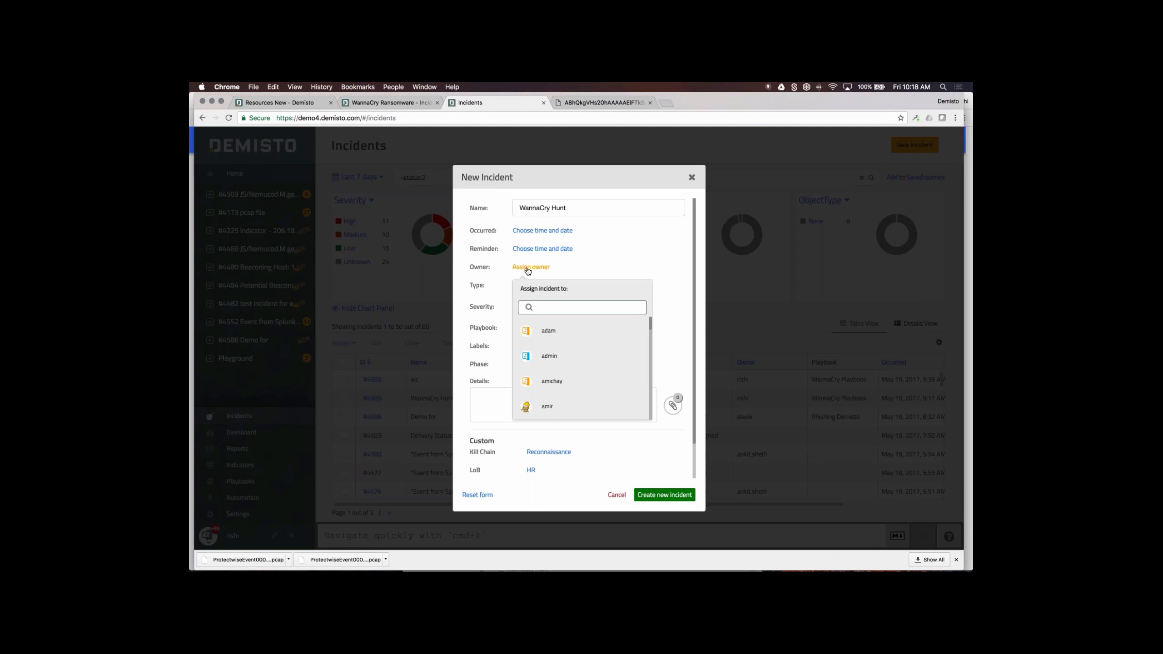
{"action": "type", "text": "rishi"}
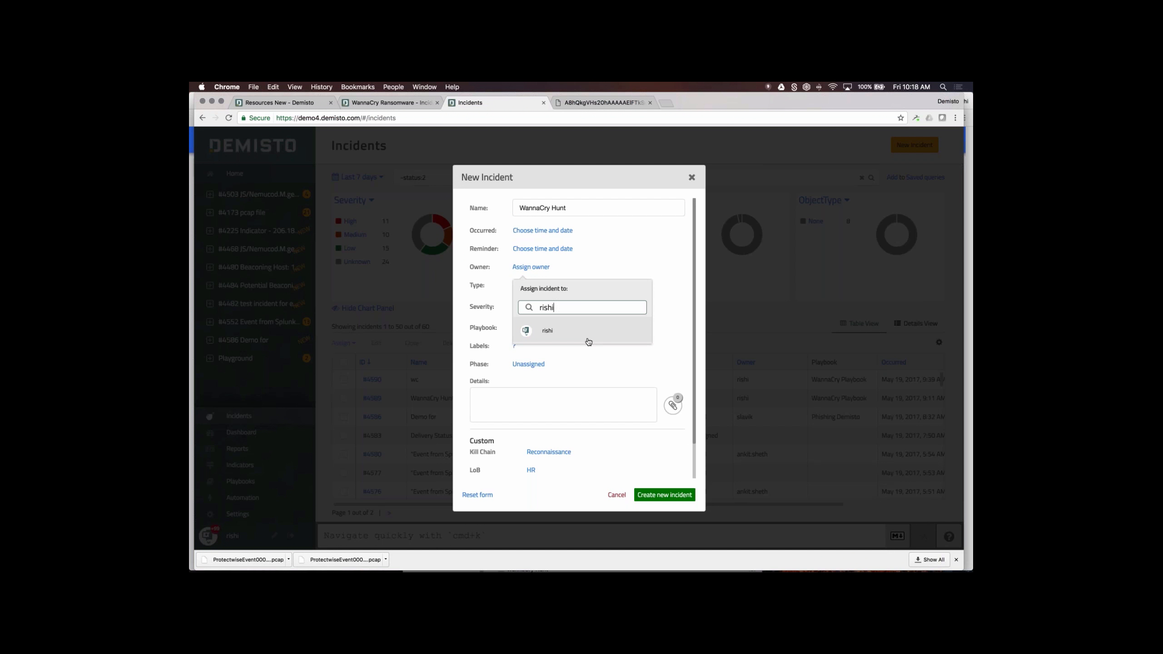
{"action": "left_click", "coordinate": [587, 335]}
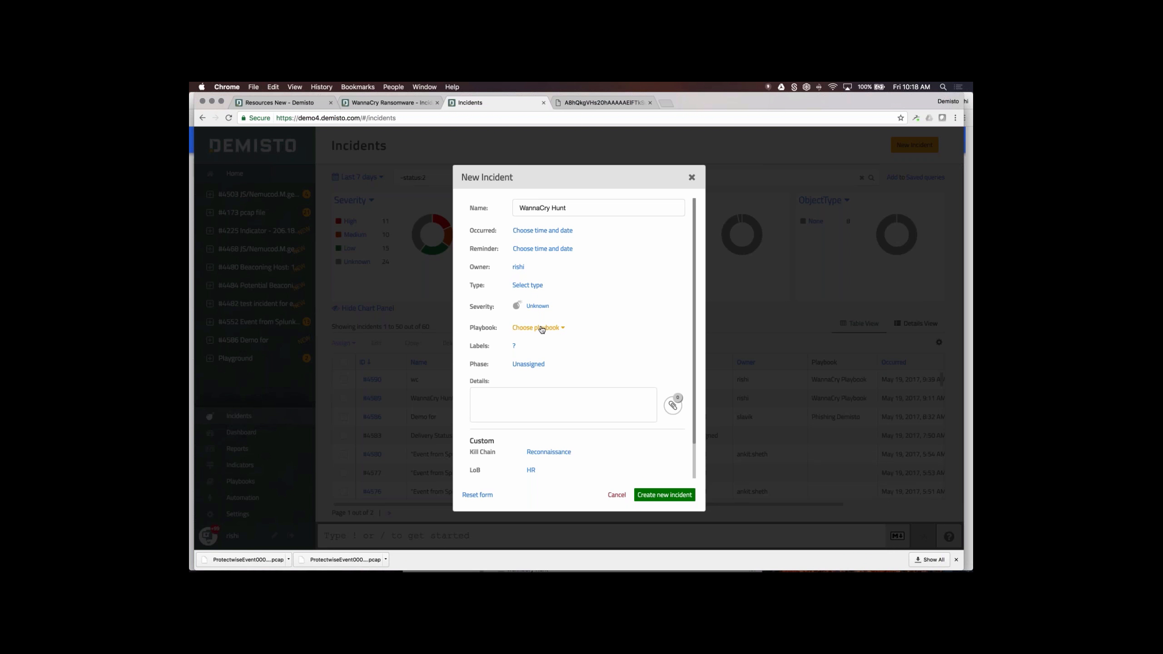
{"action": "left_click", "coordinate": [542, 329]}
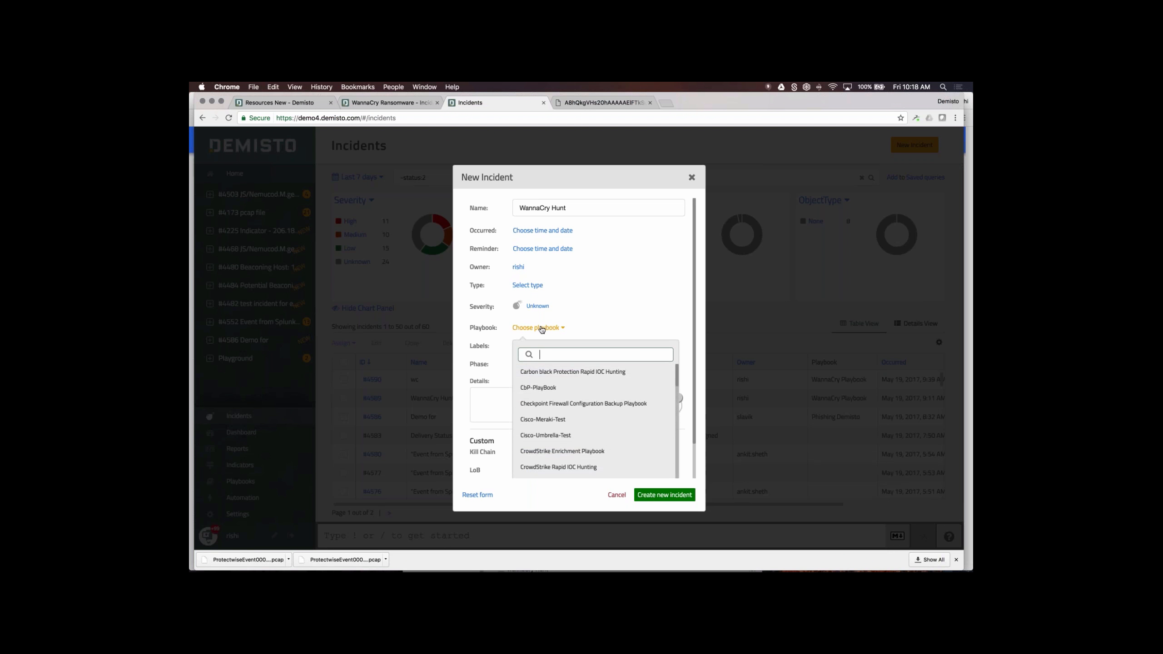
{"action": "type", "text": "wann"}
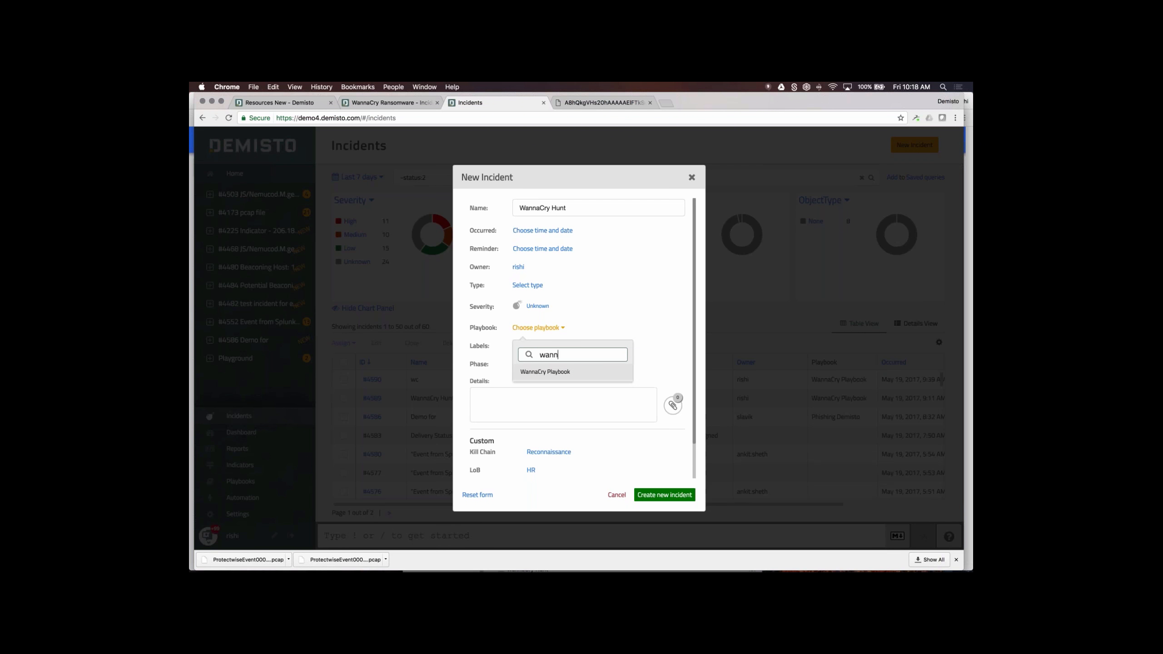
{"action": "left_click", "coordinate": [551, 371]}
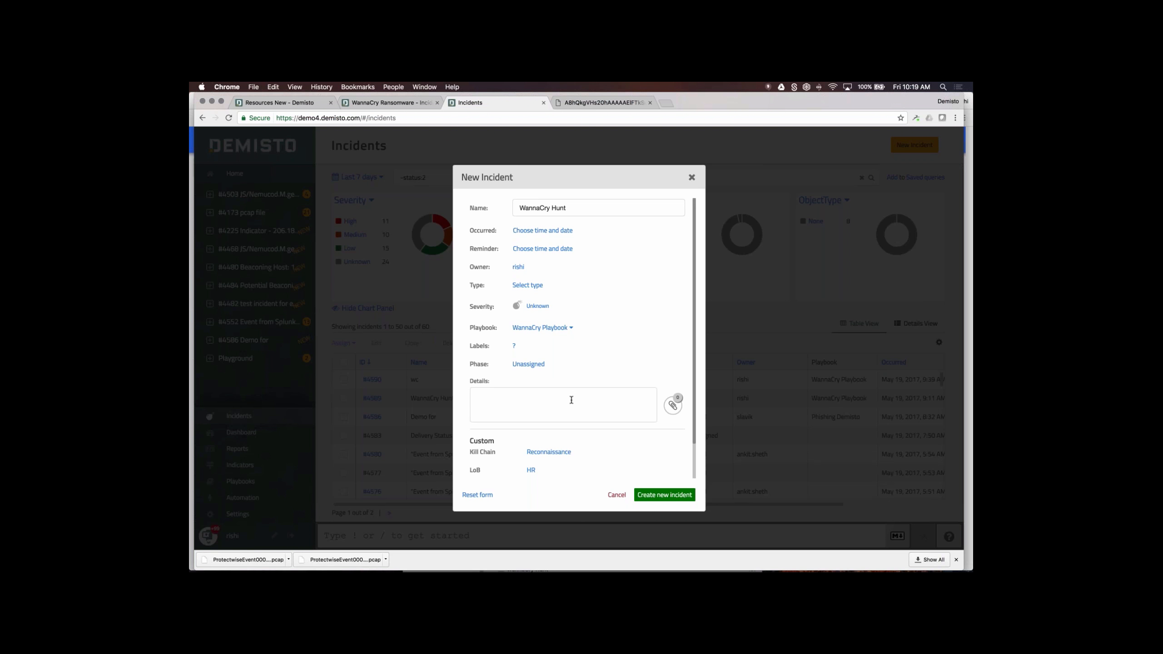
- Paste the file hashes copied from TextEdit into Details and create incident #4591
{"action": "left_click", "coordinate": [571, 399]}
{"action": "key", "text": "super+Tab"}
{"action": "key", "text": "super+Tab"}
{"action": "key", "text": "super+Tab"}
{"action": "key", "text": "super+Tab"}
{"action": "key", "text": "super+Tab"}
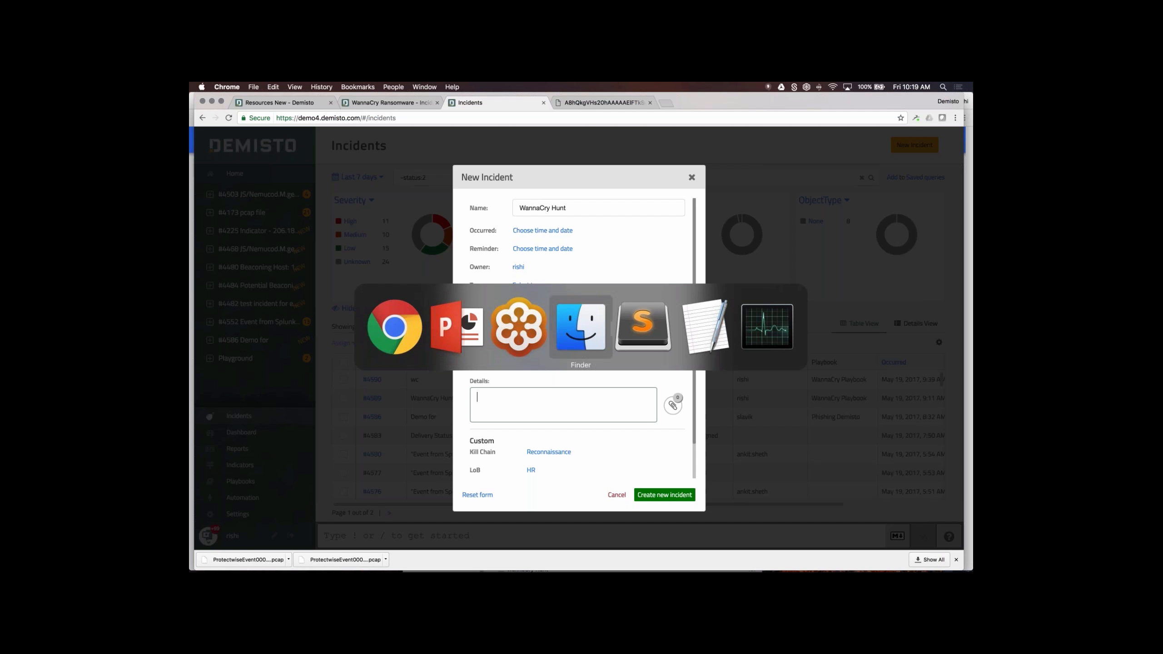
{"action": "key", "text": "super+c"}
{"action": "key", "text": "super+Tab"}
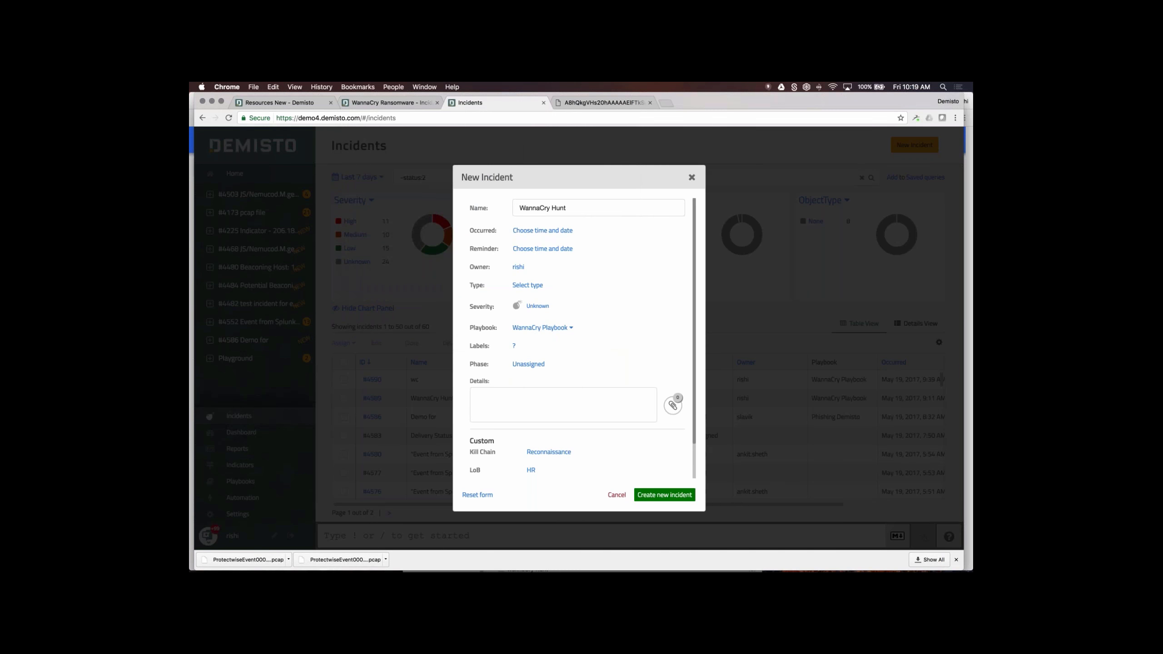
{"action": "key", "text": "super+v"}
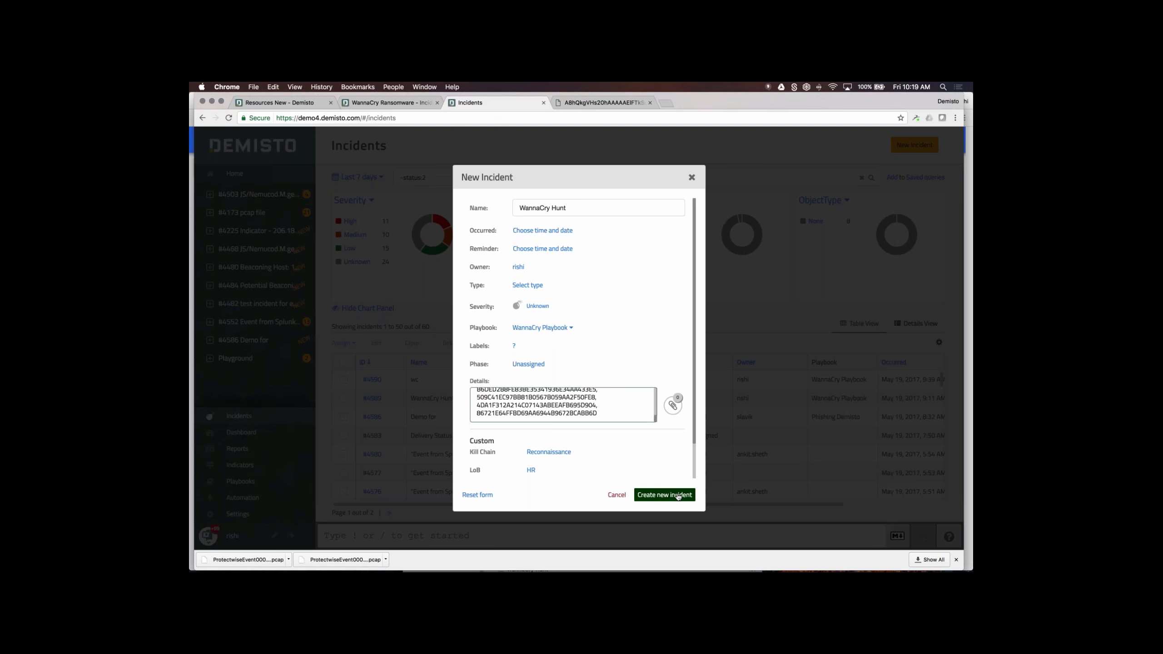
{"action": "left_click", "coordinate": [678, 495]}
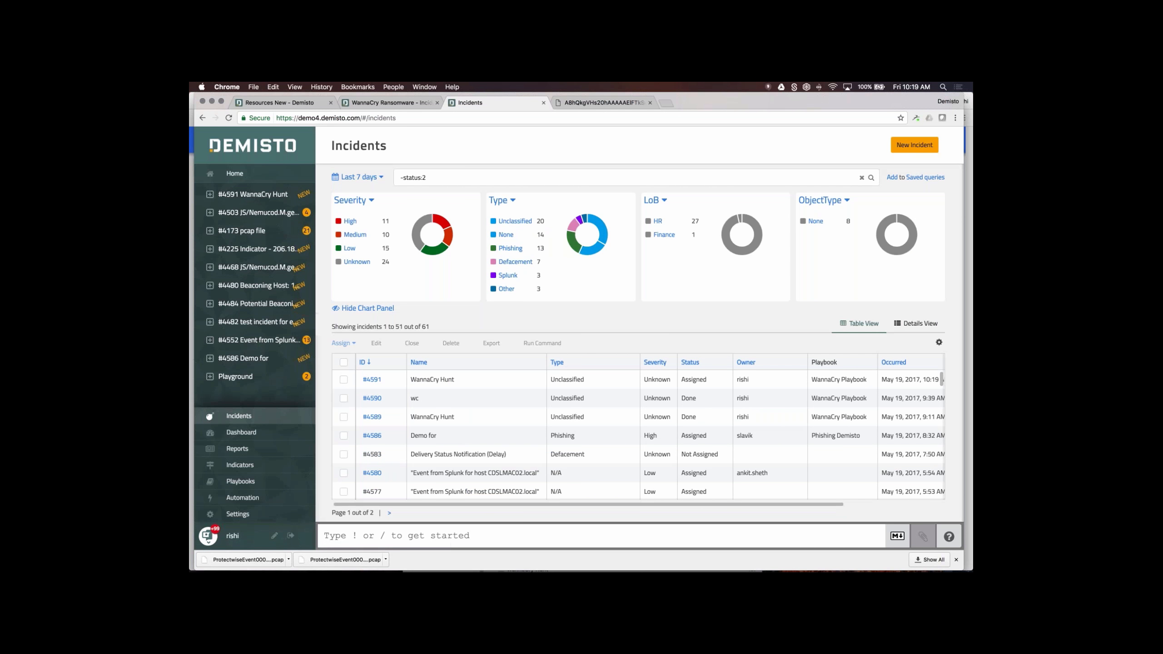
- Expand #4591 WannaCry Hunt in the sidebar and show its Work Plan
{"action": "left_click", "coordinate": [224, 197]}
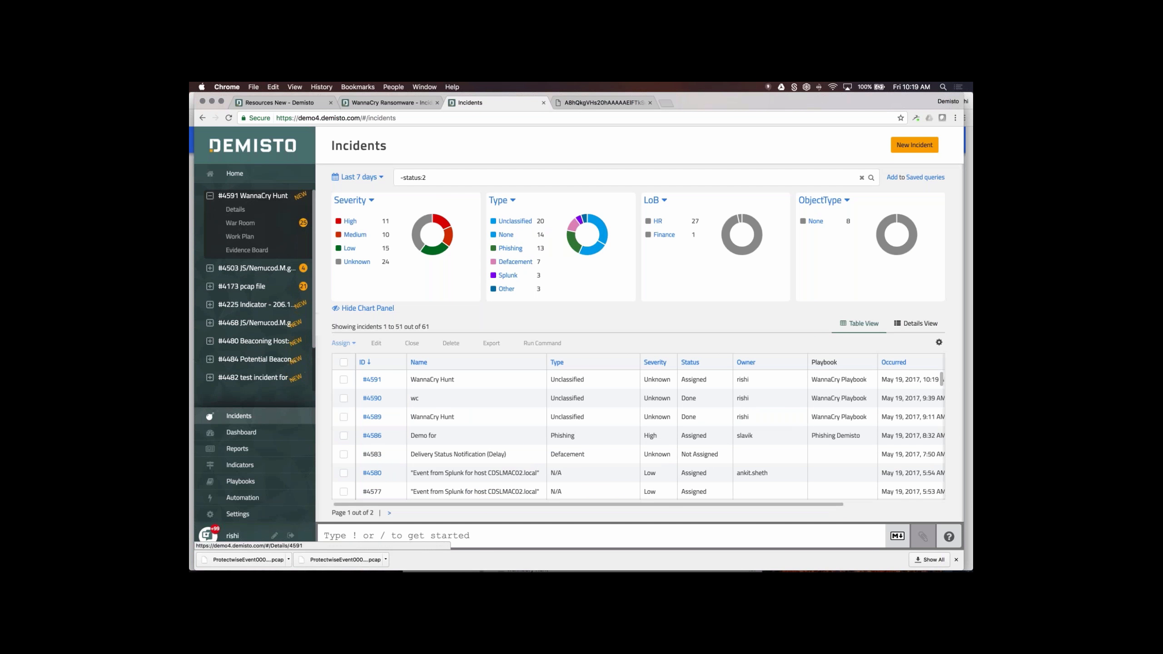
{"action": "left_click", "coordinate": [240, 236]}
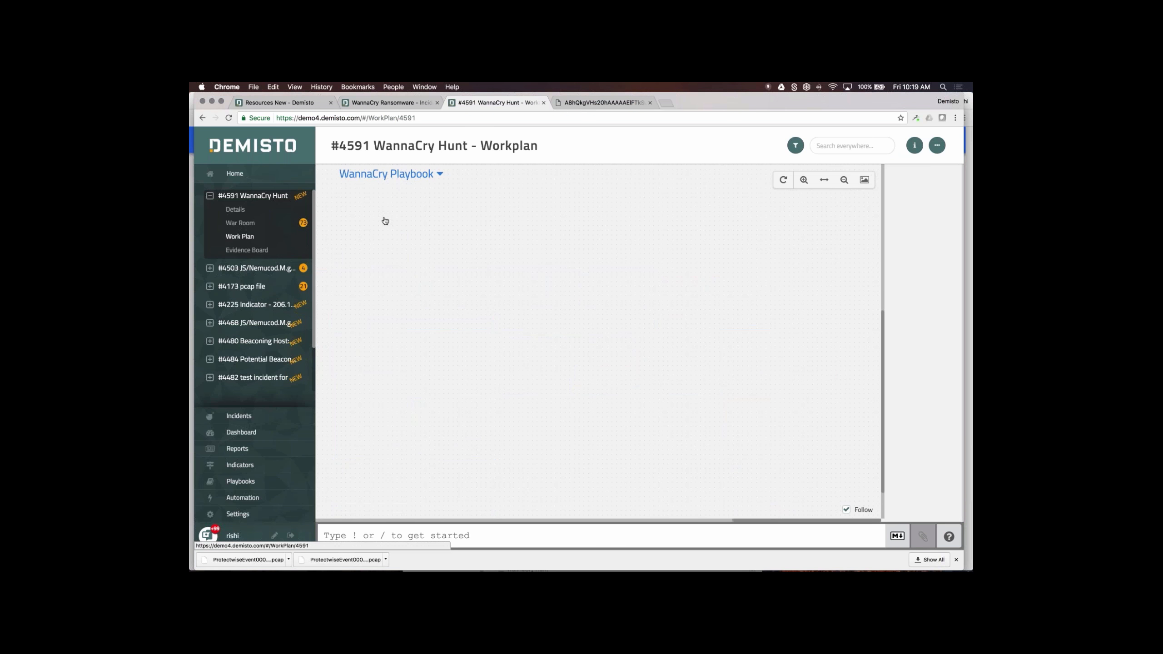
- Reload the Work Plan page so the running WannaCry Playbook tasks appear
{"action": "left_click", "coordinate": [449, 118]}
{"action": "key", "text": "Return"}
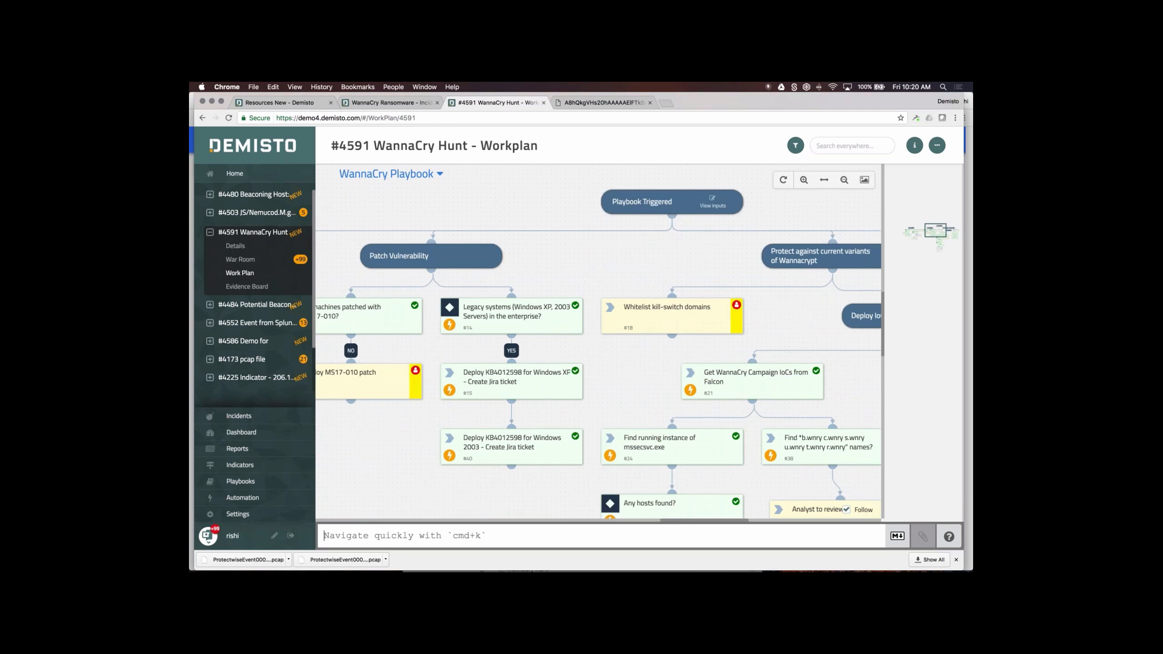
{"action": "left_click", "coordinate": [841, 185]}
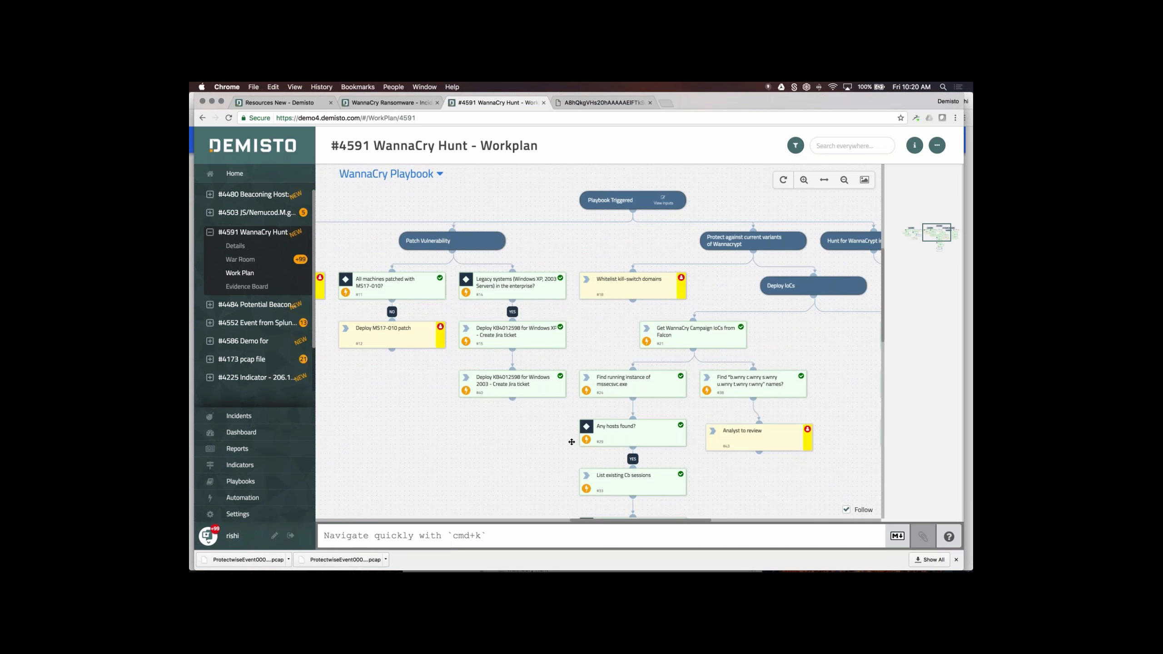
{"action": "left_click_drag", "start_coordinate": [515, 439], "coordinate": [751, 426]}
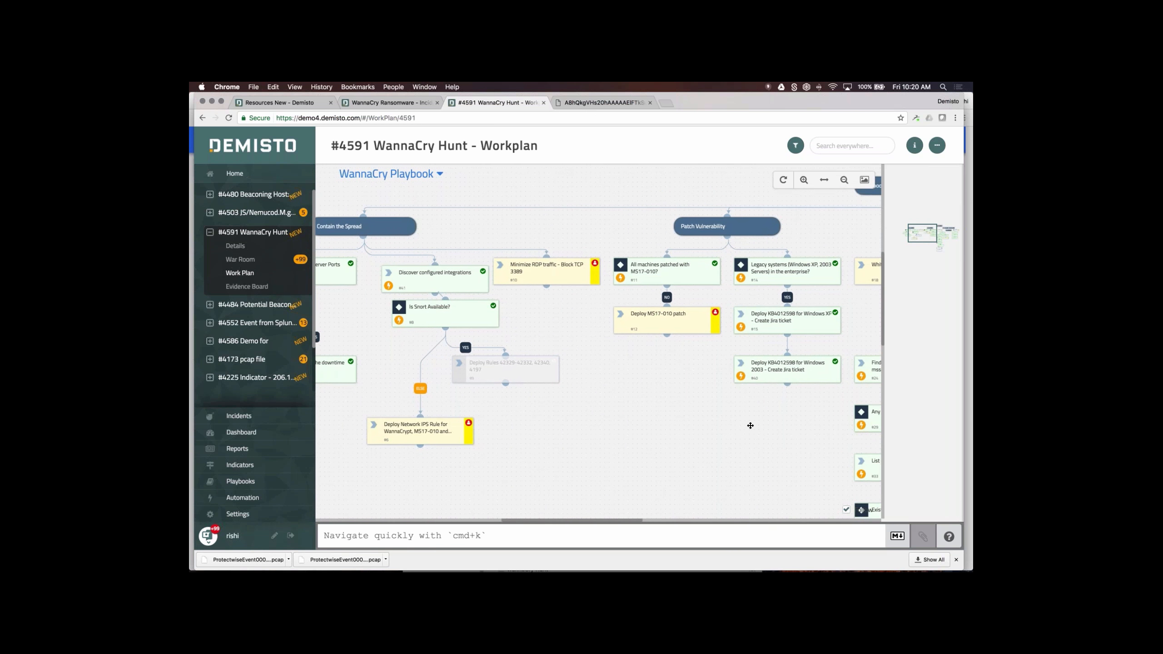
{"action": "left_click_drag", "start_coordinate": [546, 439], "coordinate": [809, 441]}
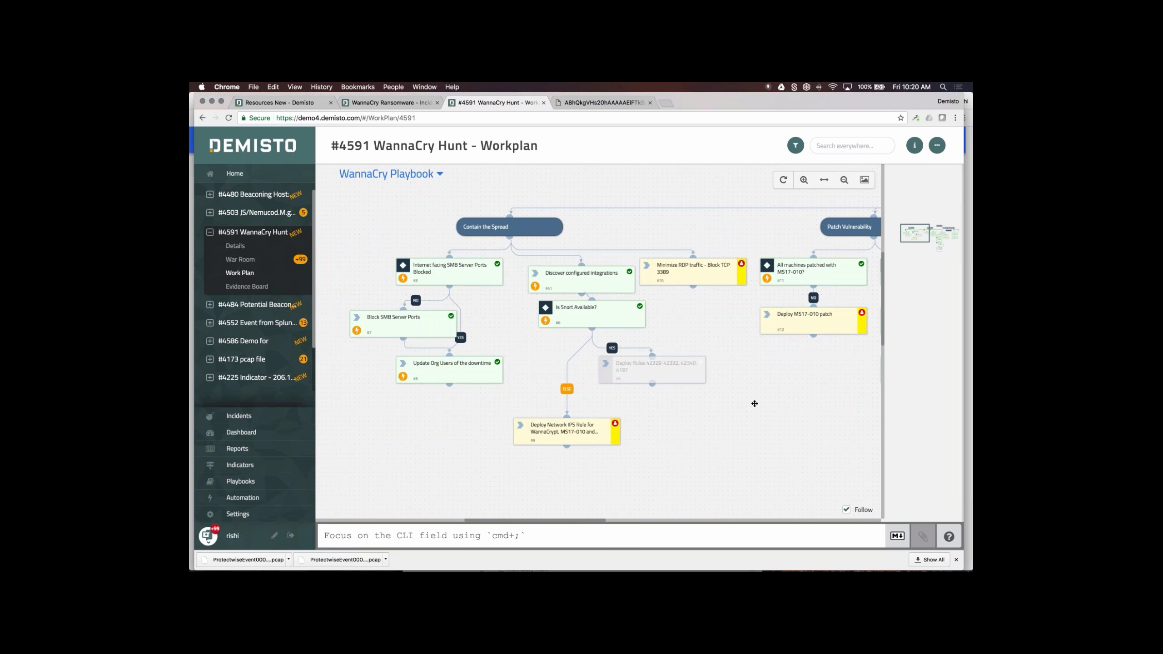
{"action": "left_click_drag", "start_coordinate": [765, 411], "coordinate": [687, 413]}
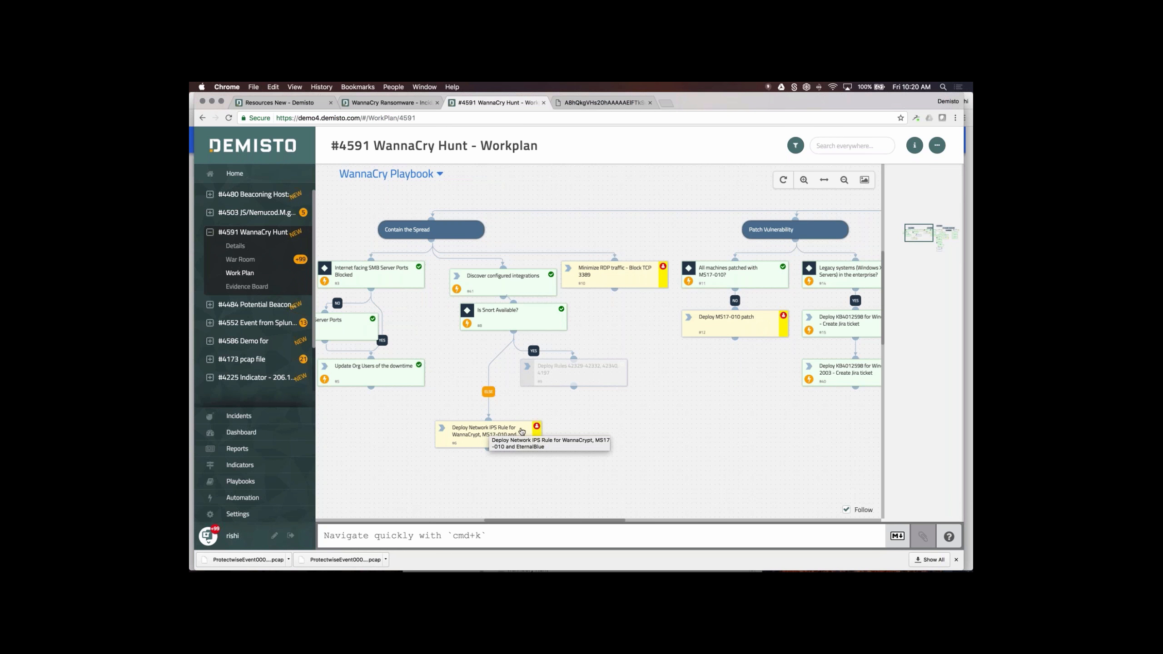
{"action": "left_click_drag", "start_coordinate": [565, 424], "coordinate": [465, 408]}
{"action": "scroll", "coordinate": [465, 409], "scroll_direction": "right", "scroll_amount": 5}
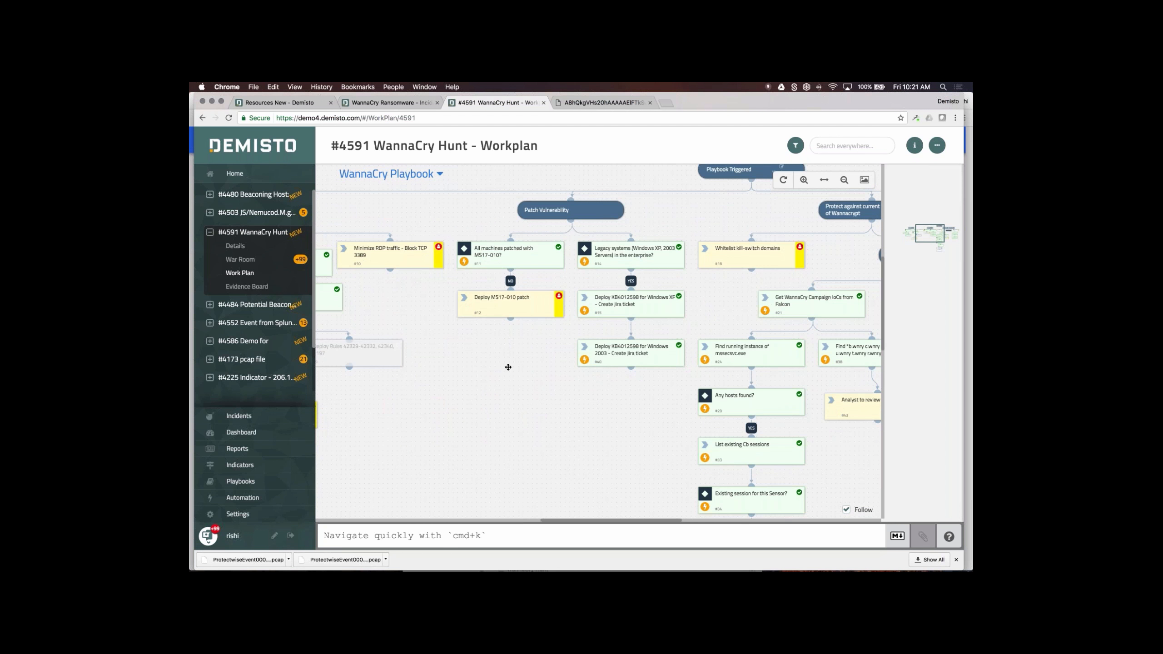
{"action": "left_click_drag", "start_coordinate": [508, 367], "coordinate": [328, 253]}
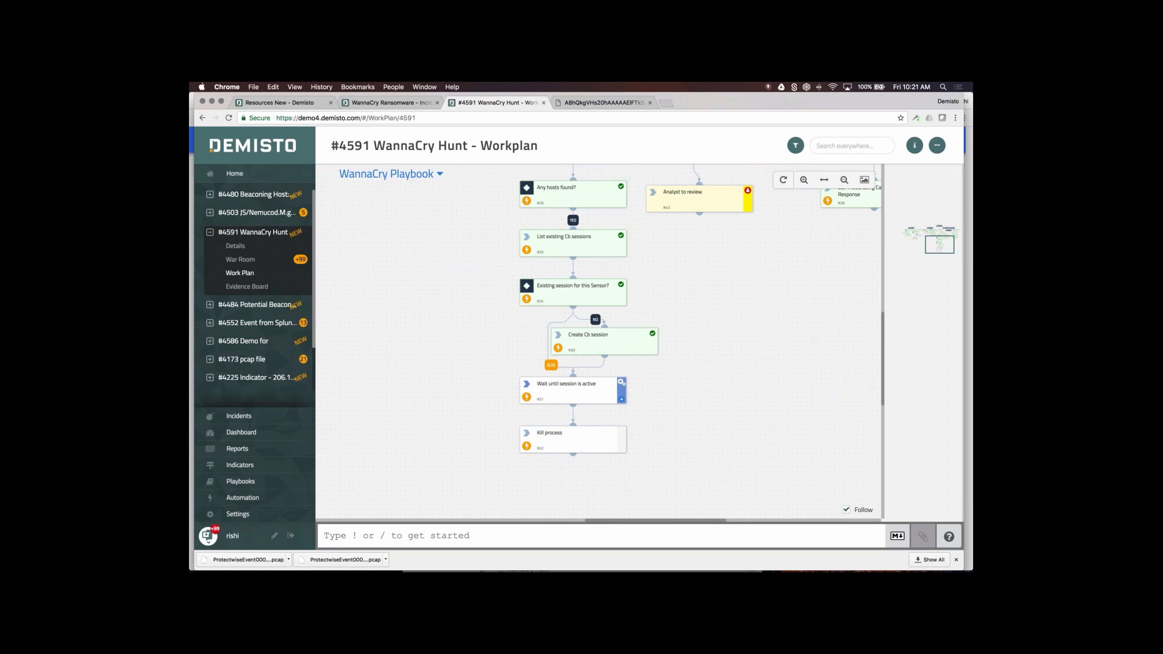
{"action": "left_click_drag", "start_coordinate": [681, 416], "coordinate": [684, 461]}
{"action": "left_click_drag", "start_coordinate": [735, 400], "coordinate": [693, 549]}
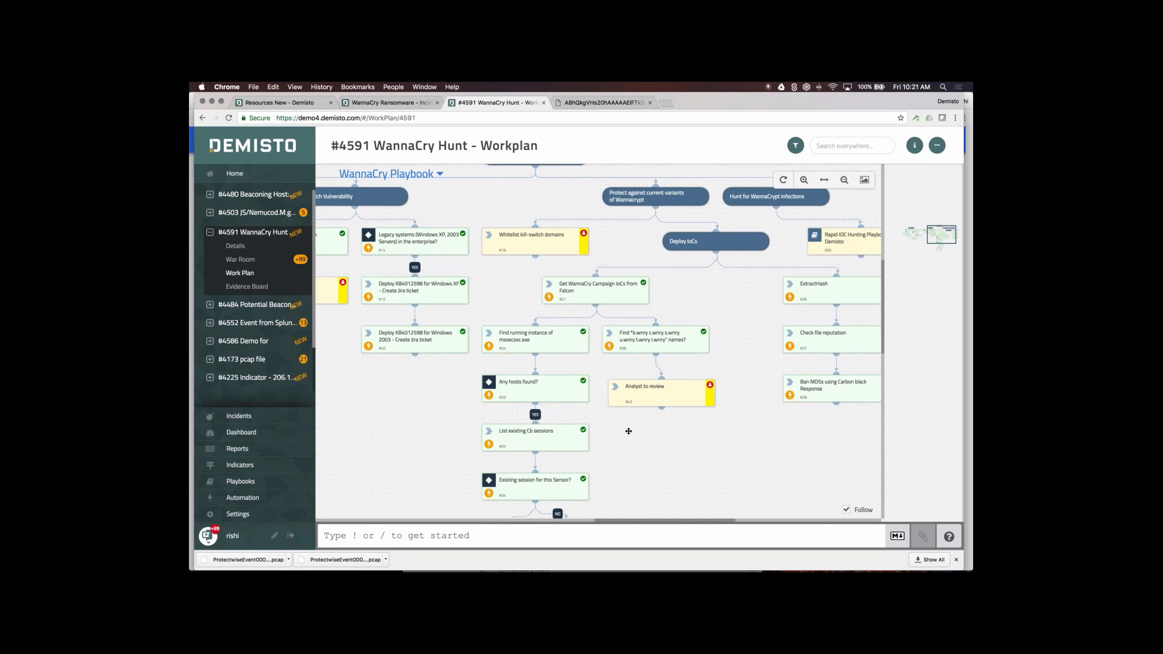
{"action": "left_click_drag", "start_coordinate": [435, 472], "coordinate": [527, 555]}
{"action": "left_click", "coordinate": [525, 378]}
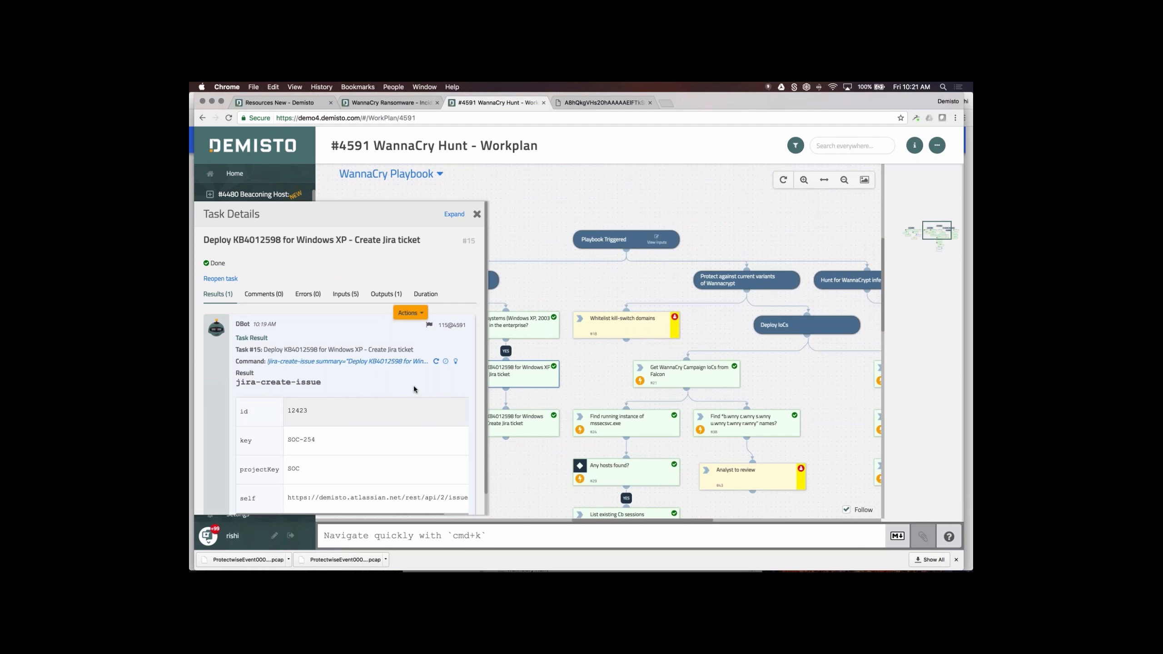
{"action": "scroll", "coordinate": [339, 407], "scroll_direction": "down", "scroll_amount": 1}
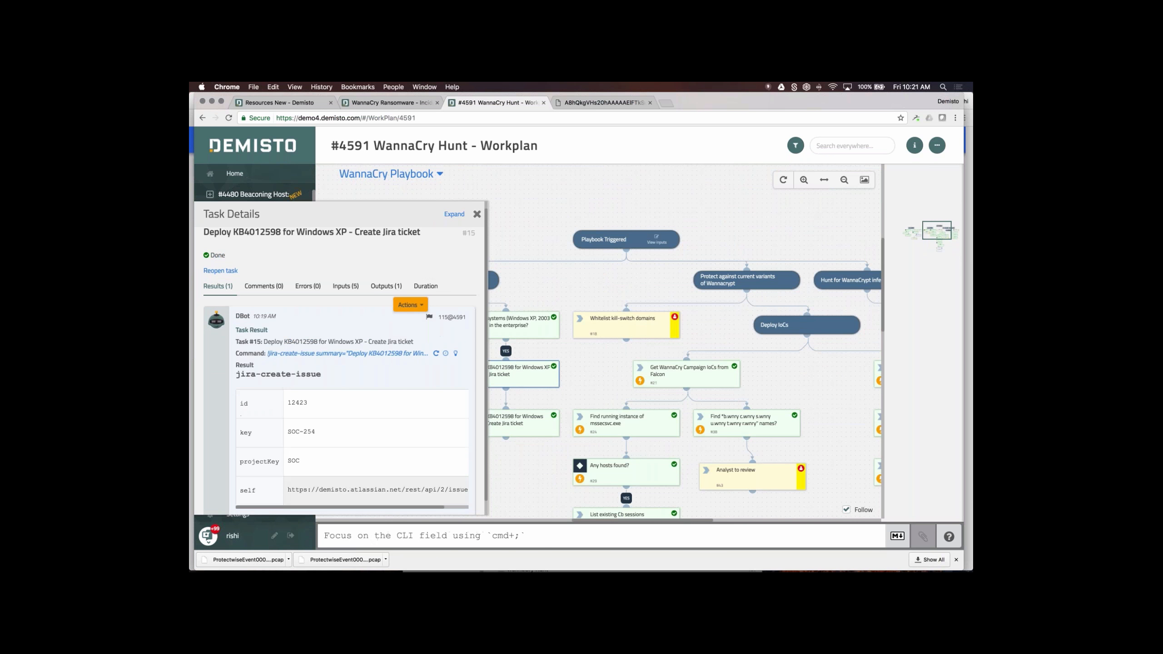
{"action": "left_click_drag", "start_coordinate": [295, 490], "coordinate": [414, 491]}
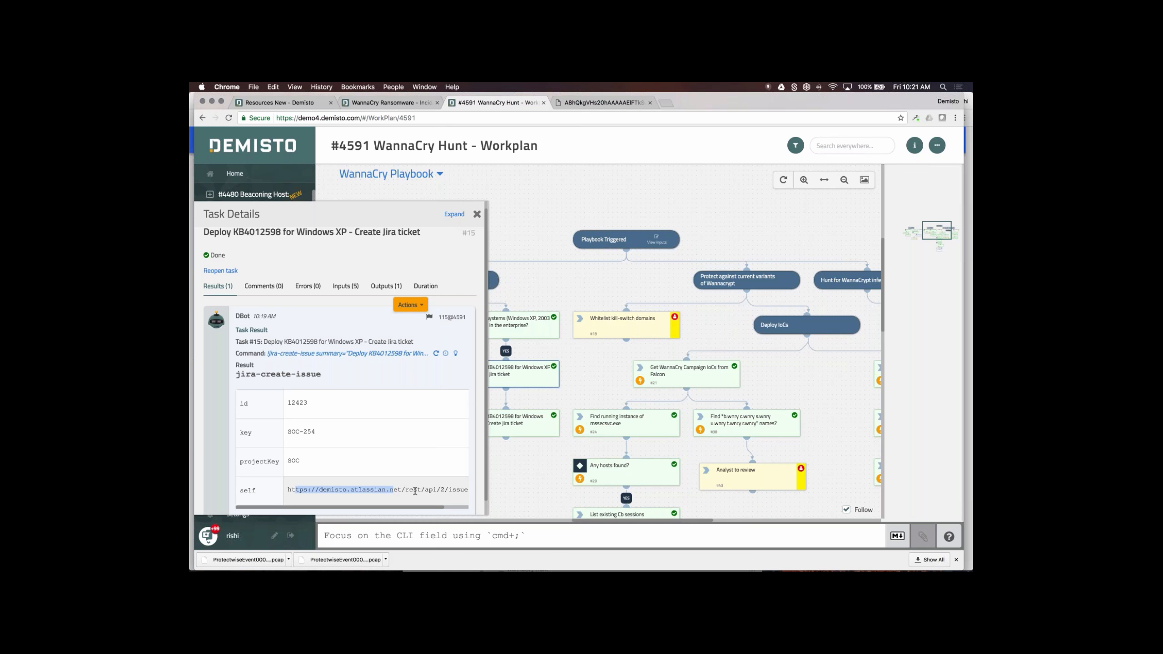
{"action": "left_click", "coordinate": [311, 405]}
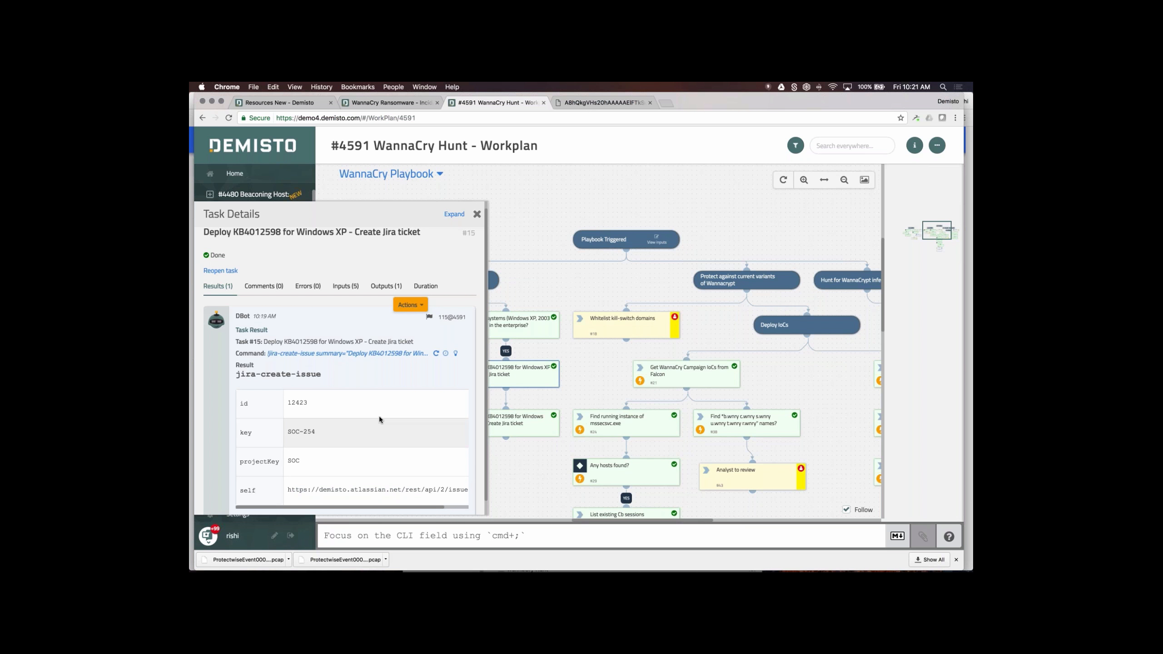
{"action": "scroll", "coordinate": [380, 417], "scroll_direction": "down", "scroll_amount": 1}
{"action": "scroll", "coordinate": [383, 416], "scroll_direction": "up", "scroll_amount": 2}
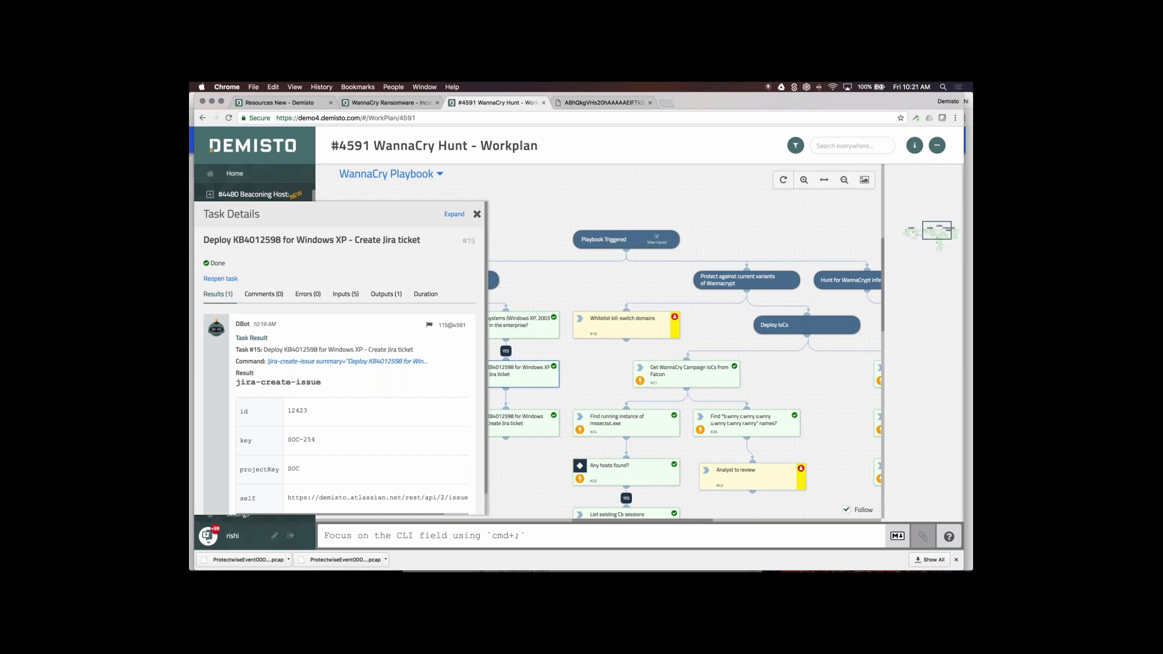
{"action": "left_click", "coordinate": [476, 214]}
{"action": "left_click_drag", "start_coordinate": [587, 371], "coordinate": [488, 328]}
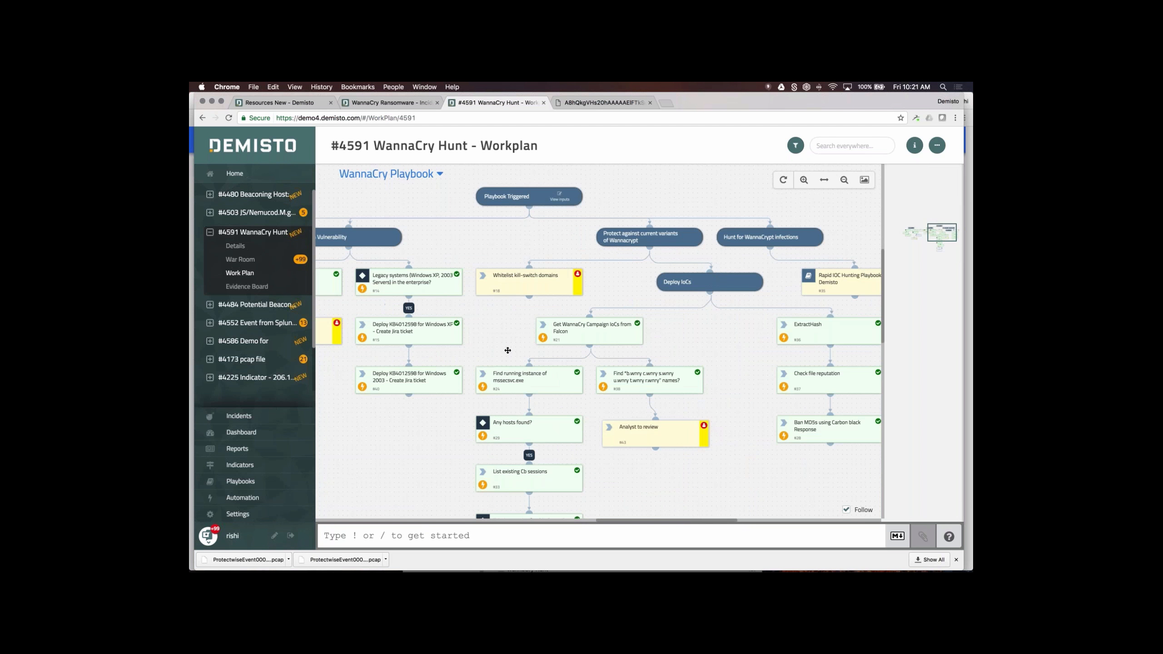
{"action": "left_click", "coordinate": [546, 378]}
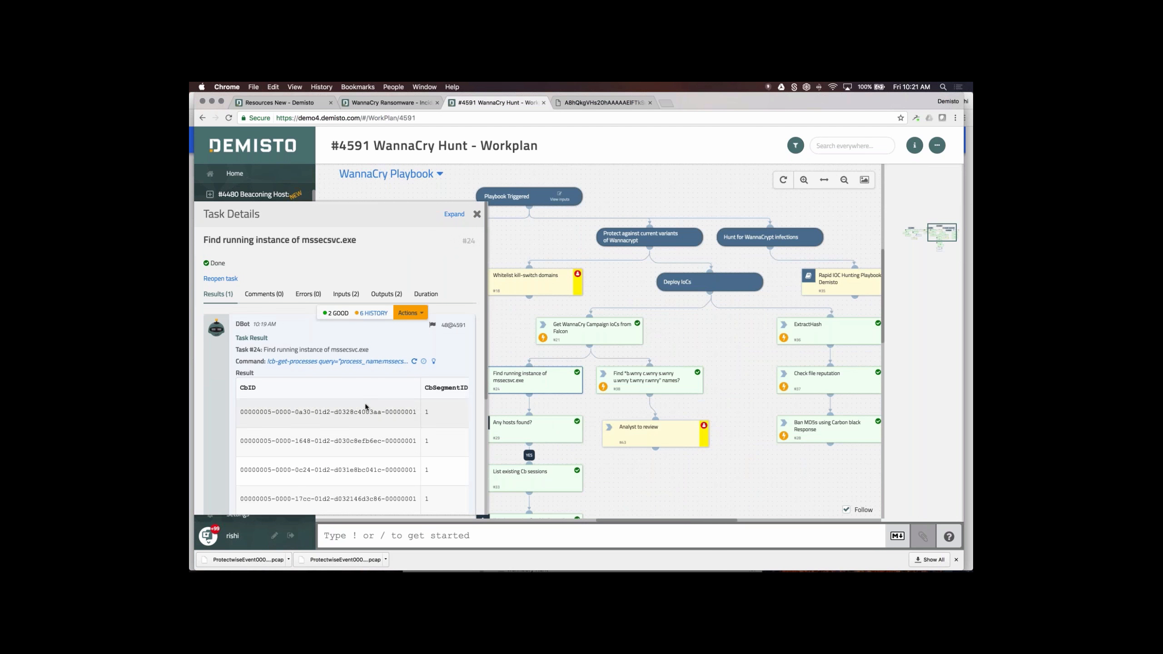
{"action": "scroll", "coordinate": [363, 407], "scroll_direction": "down", "scroll_amount": 5}
{"action": "scroll", "coordinate": [352, 366], "scroll_direction": "up", "scroll_amount": 5}
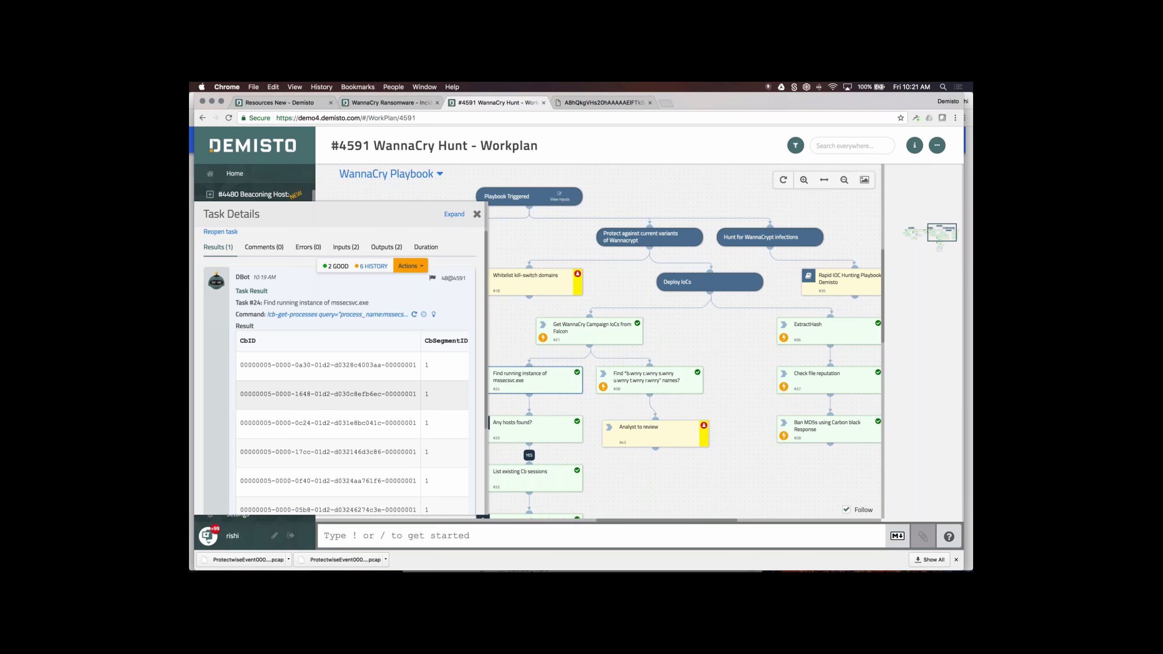
{"action": "scroll", "coordinate": [353, 394], "scroll_direction": "down", "scroll_amount": 6}
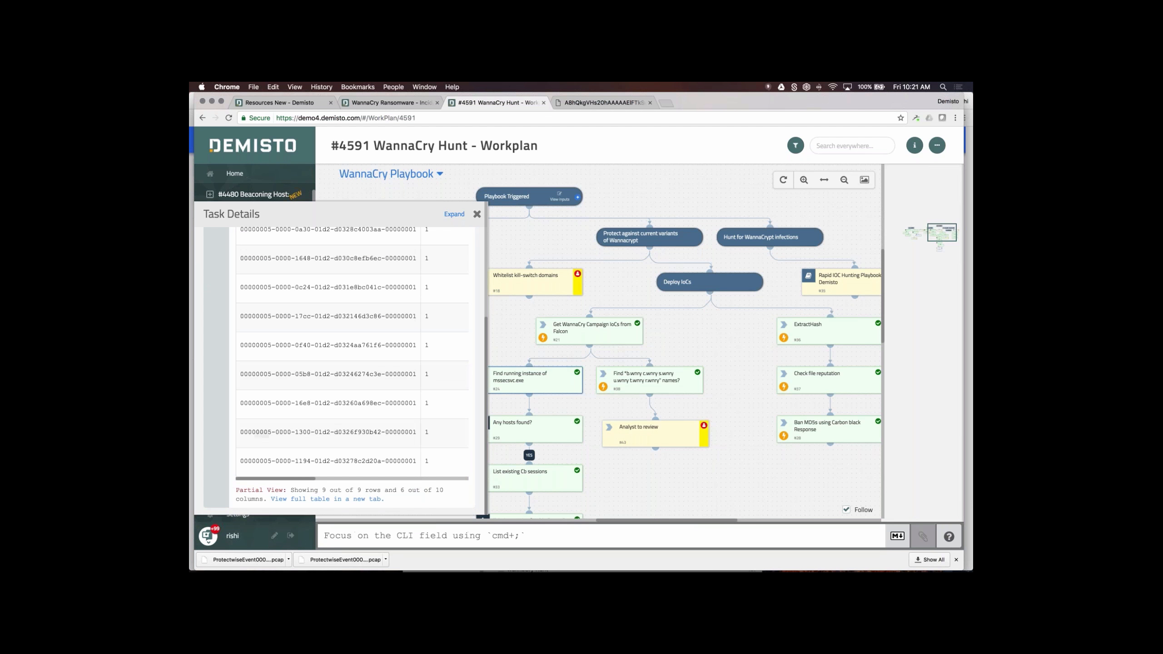
{"action": "left_click", "coordinate": [476, 214]}
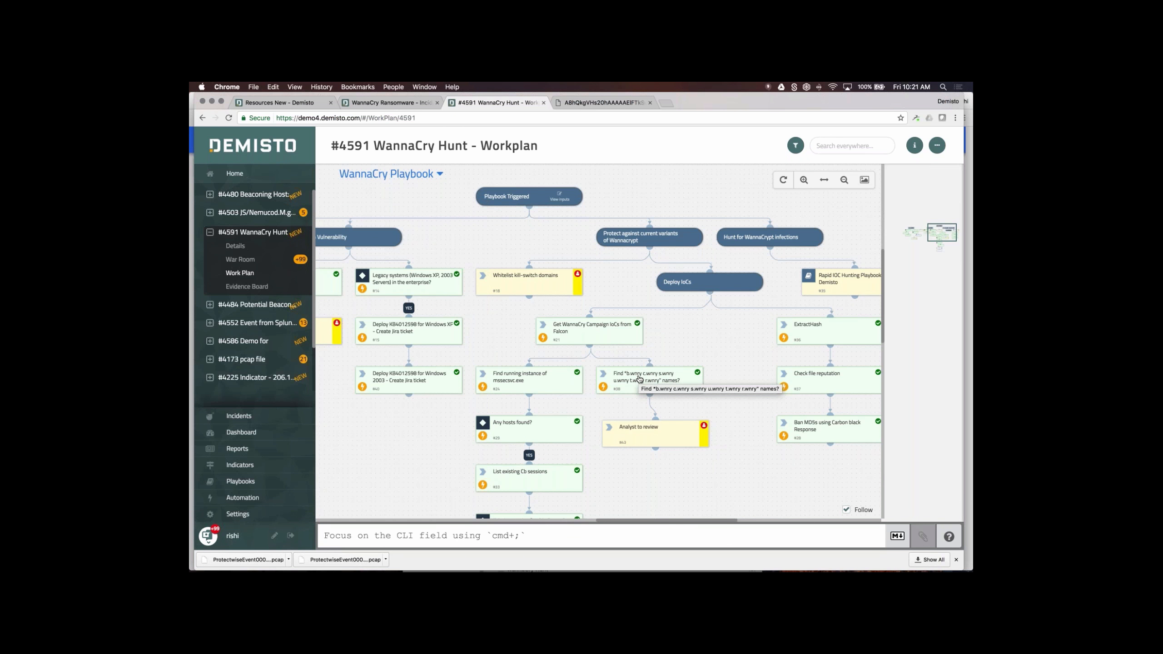
{"action": "left_click", "coordinate": [640, 379]}
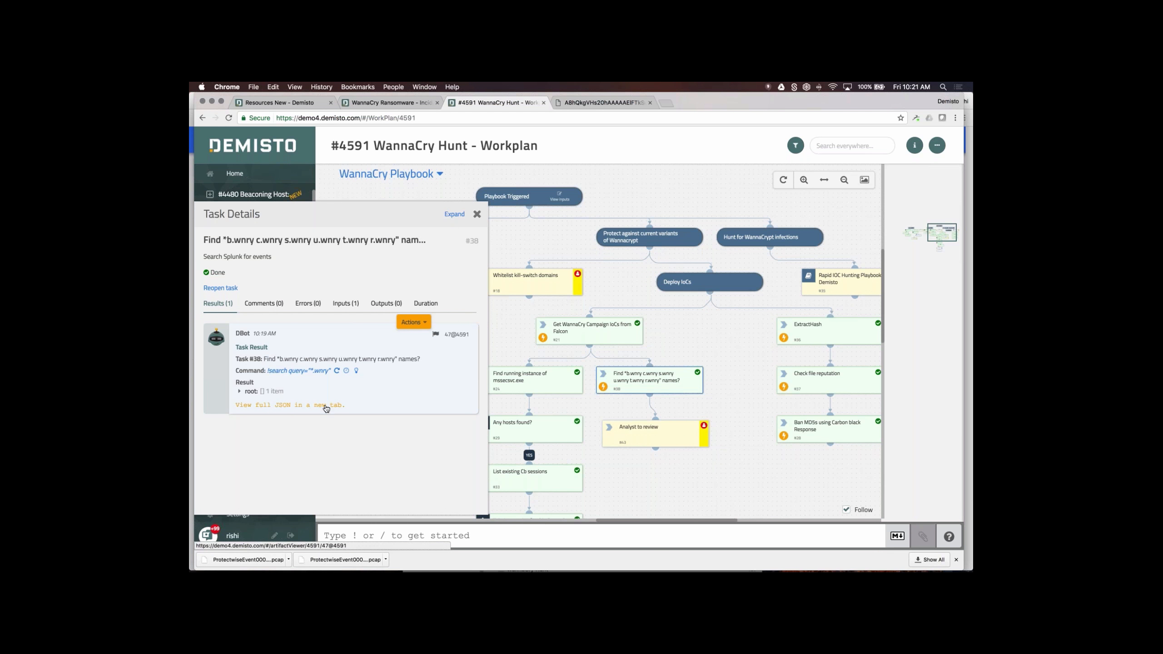
{"action": "left_click", "coordinate": [251, 391]}
{"action": "left_click", "coordinate": [277, 401]}
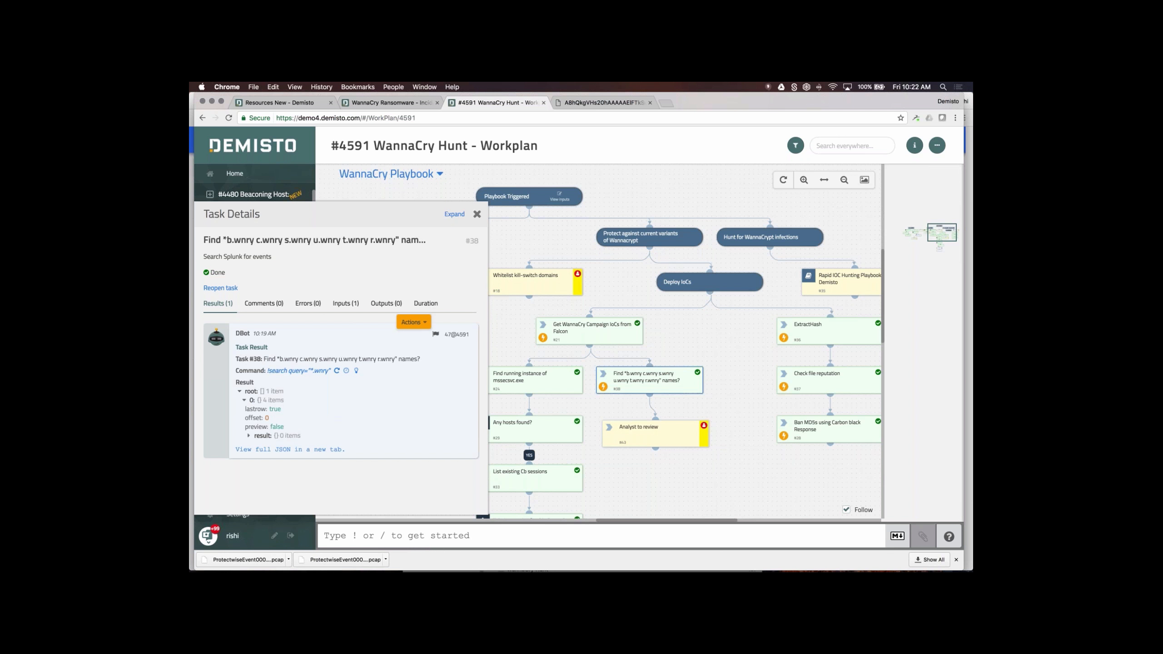
{"action": "left_click", "coordinate": [477, 214]}
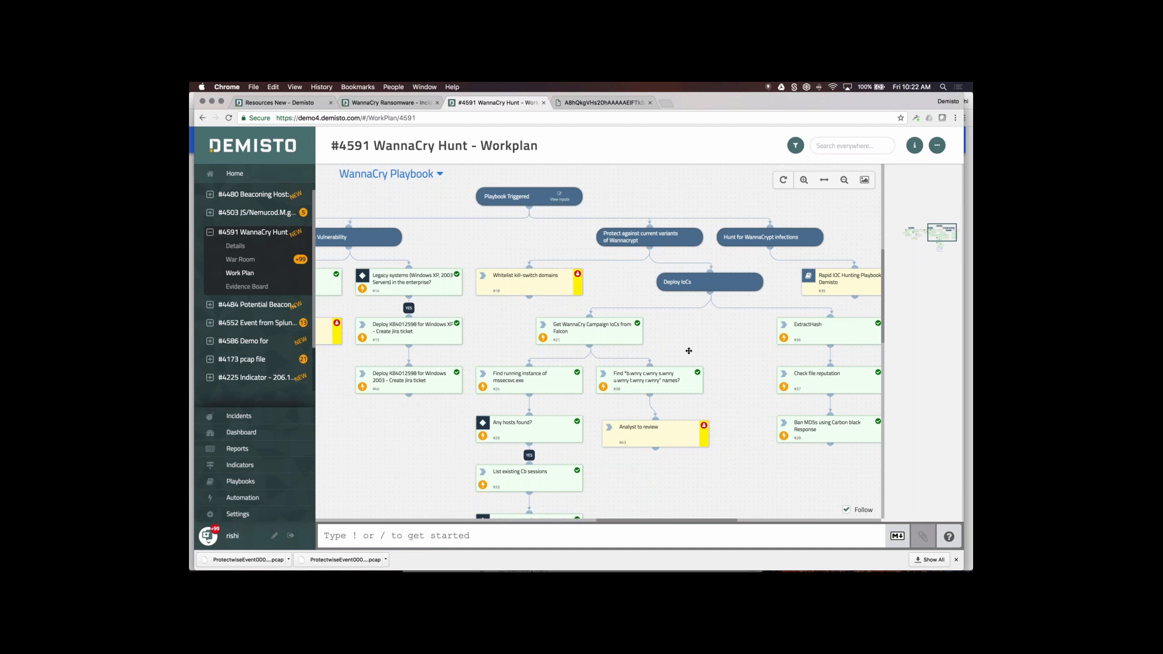
{"action": "left_click_drag", "start_coordinate": [689, 350], "coordinate": [536, 355]}
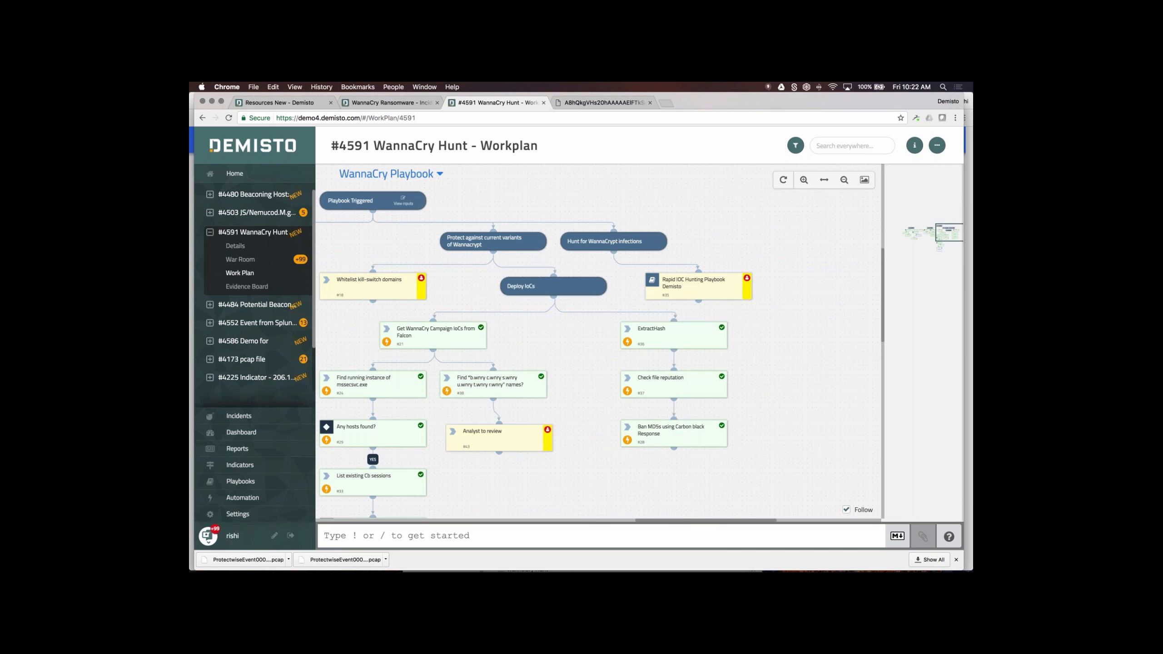
{"action": "left_click_drag", "start_coordinate": [525, 343], "coordinate": [605, 367]}
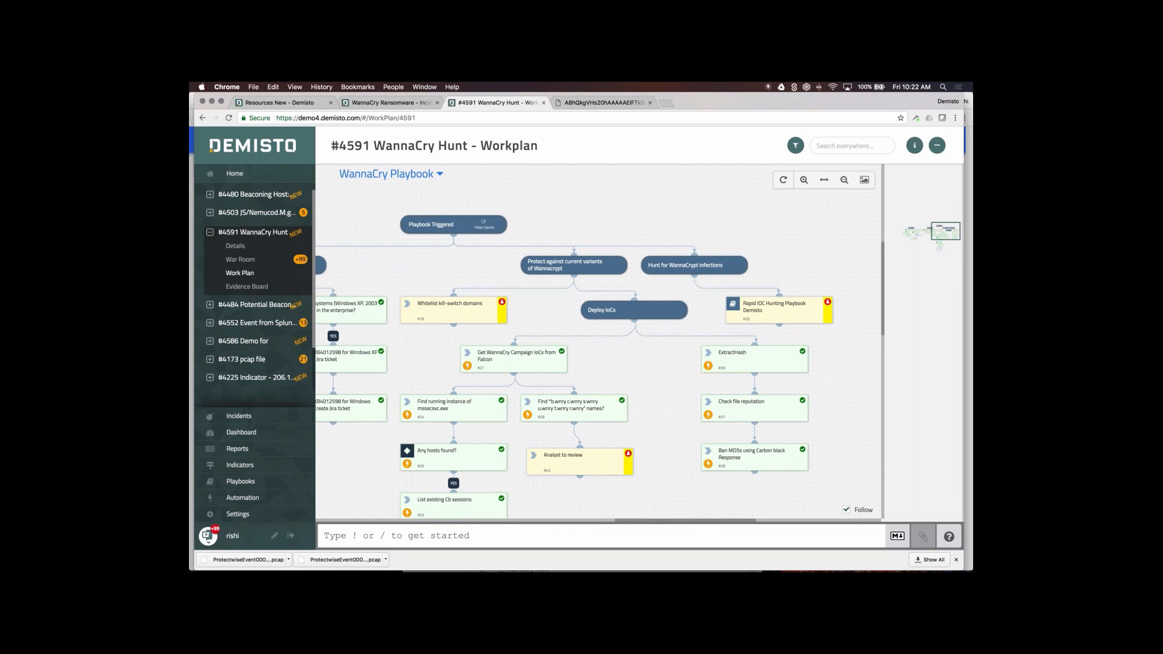
- Review the results of the Get WannaCry Campaign IoCs from Falcon task
{"action": "left_click", "coordinate": [514, 361]}
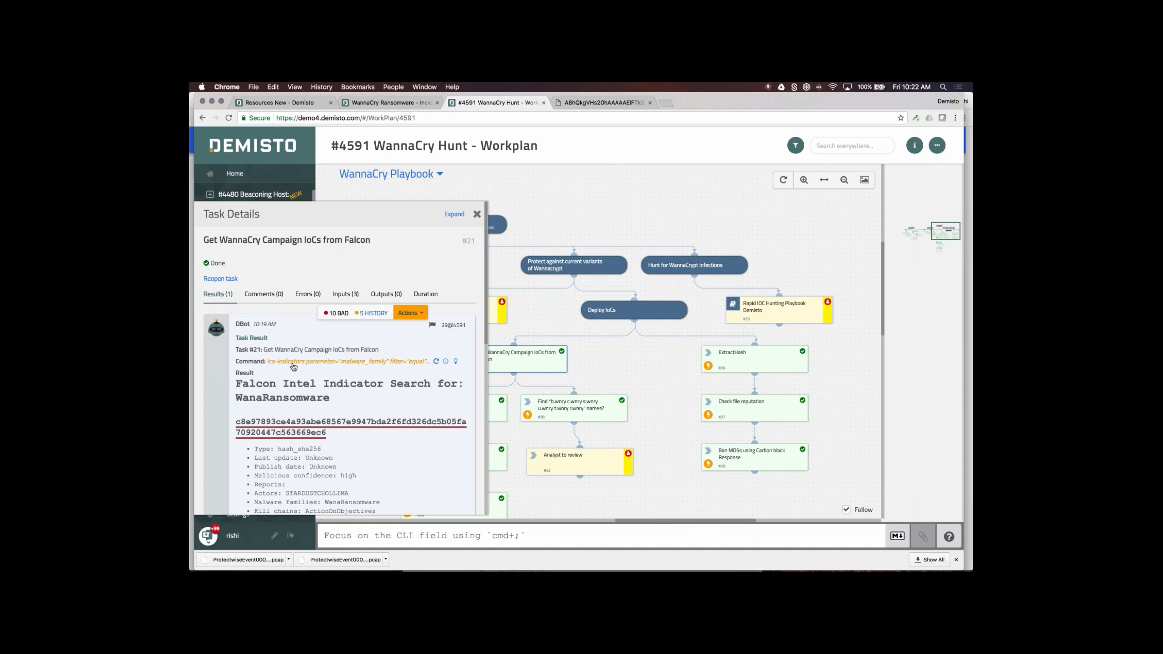
{"action": "scroll", "coordinate": [371, 392], "scroll_direction": "down", "scroll_amount": 3}
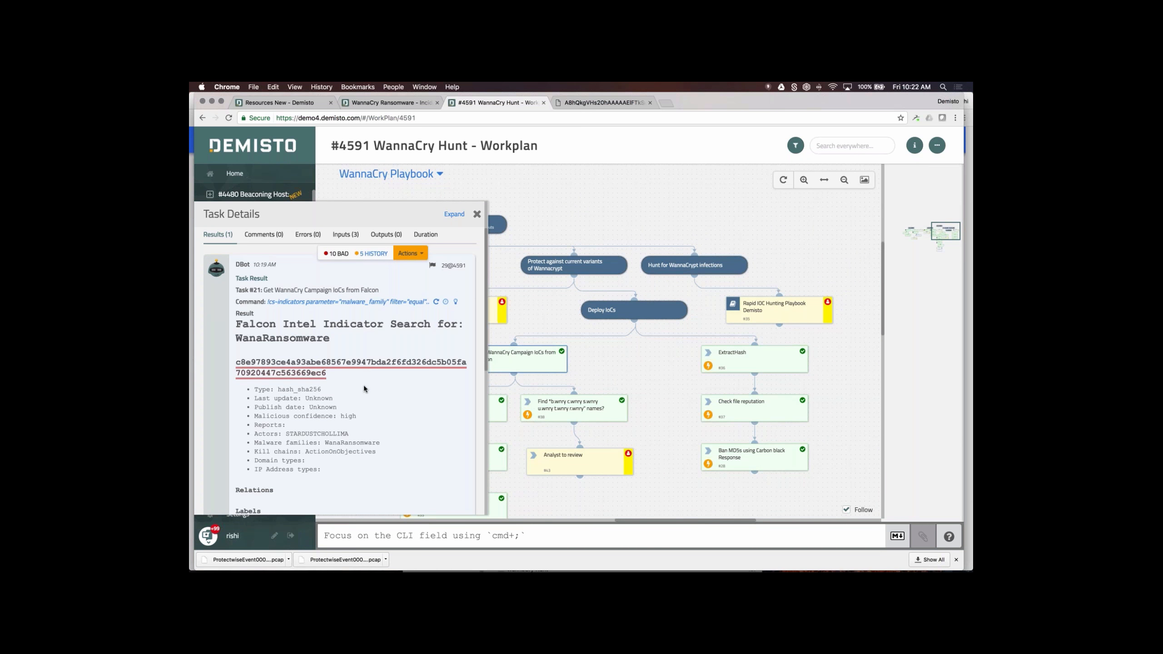
{"action": "scroll", "coordinate": [370, 393], "scroll_direction": "down", "scroll_amount": 1}
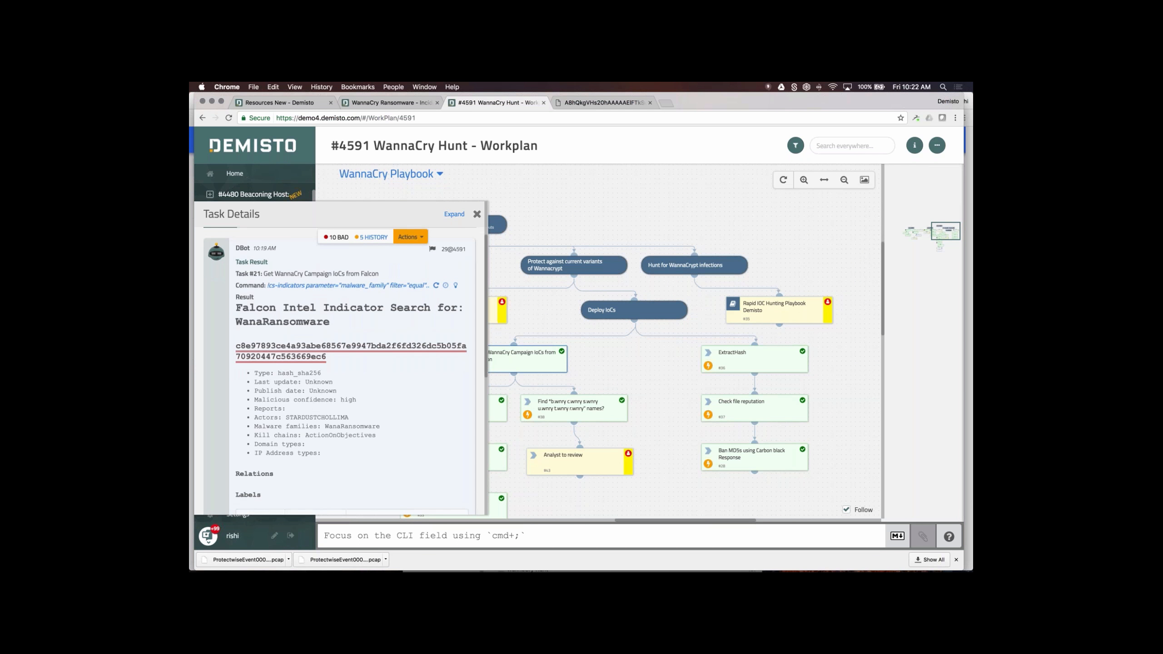
{"action": "scroll", "coordinate": [341, 366], "scroll_direction": "down", "scroll_amount": 3}
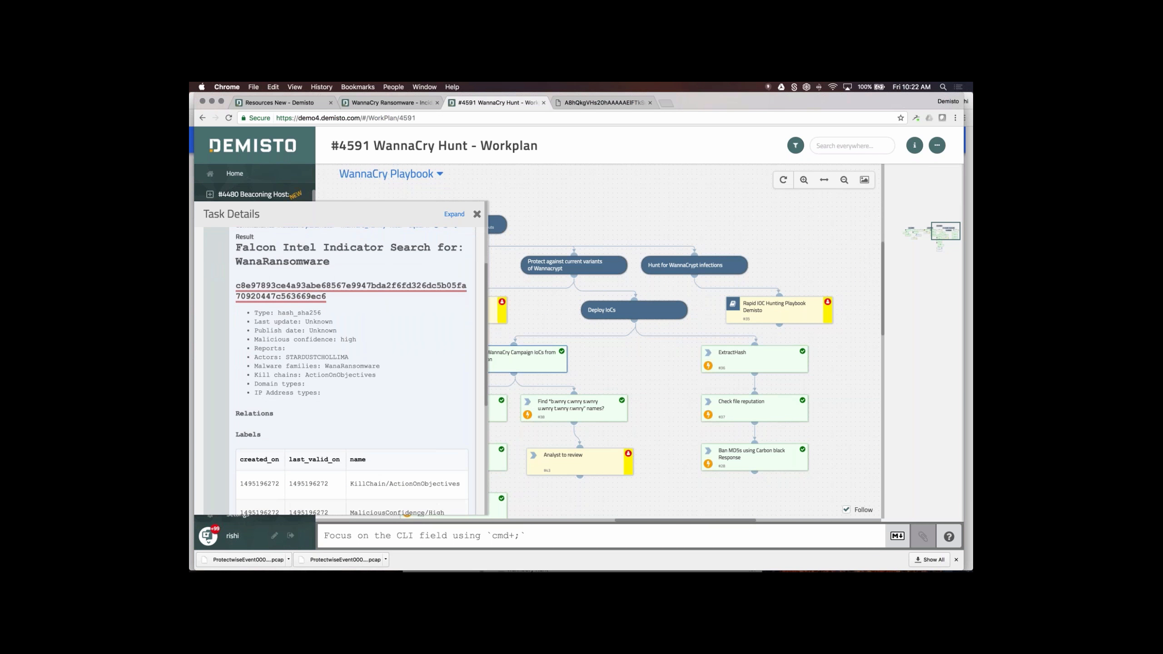
{"action": "scroll", "coordinate": [363, 377], "scroll_direction": "down", "scroll_amount": 12}
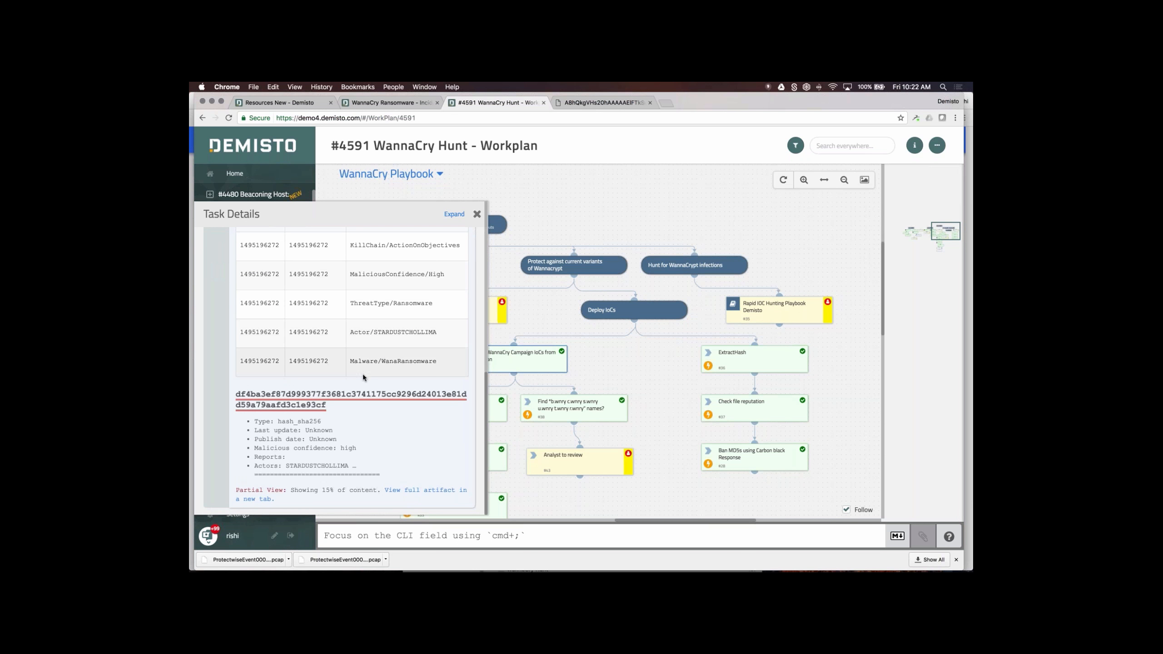
{"action": "scroll", "coordinate": [363, 377], "scroll_direction": "up", "scroll_amount": 15}
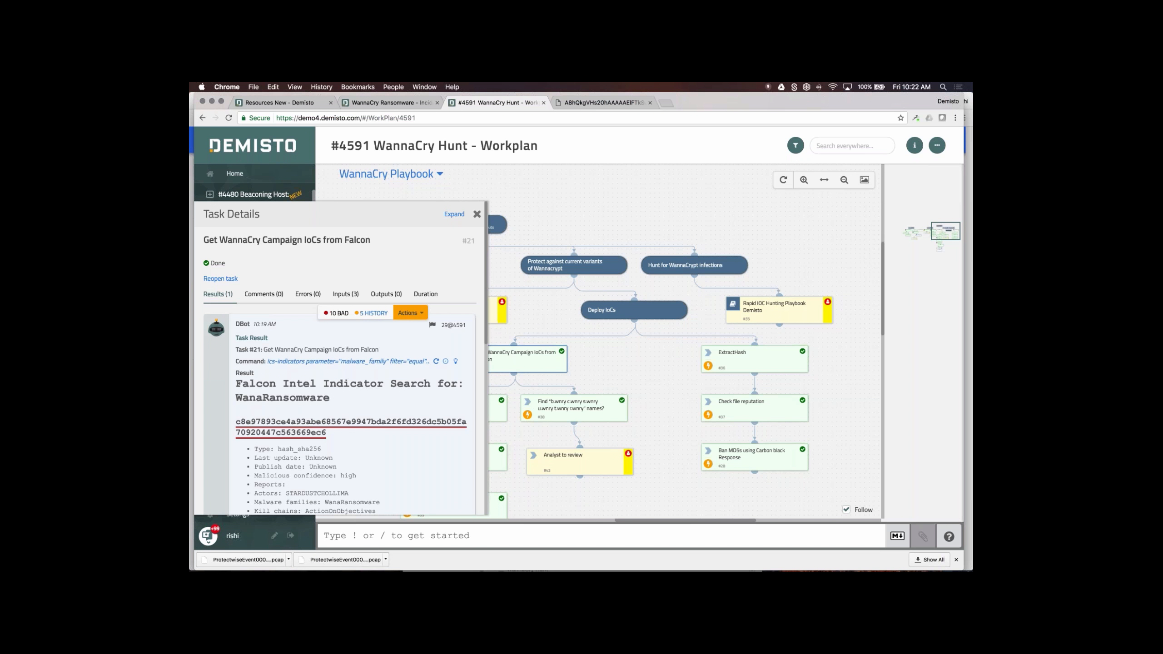
- Check the first hash's reputation and history, then close the task results
{"action": "left_click", "coordinate": [318, 425]}
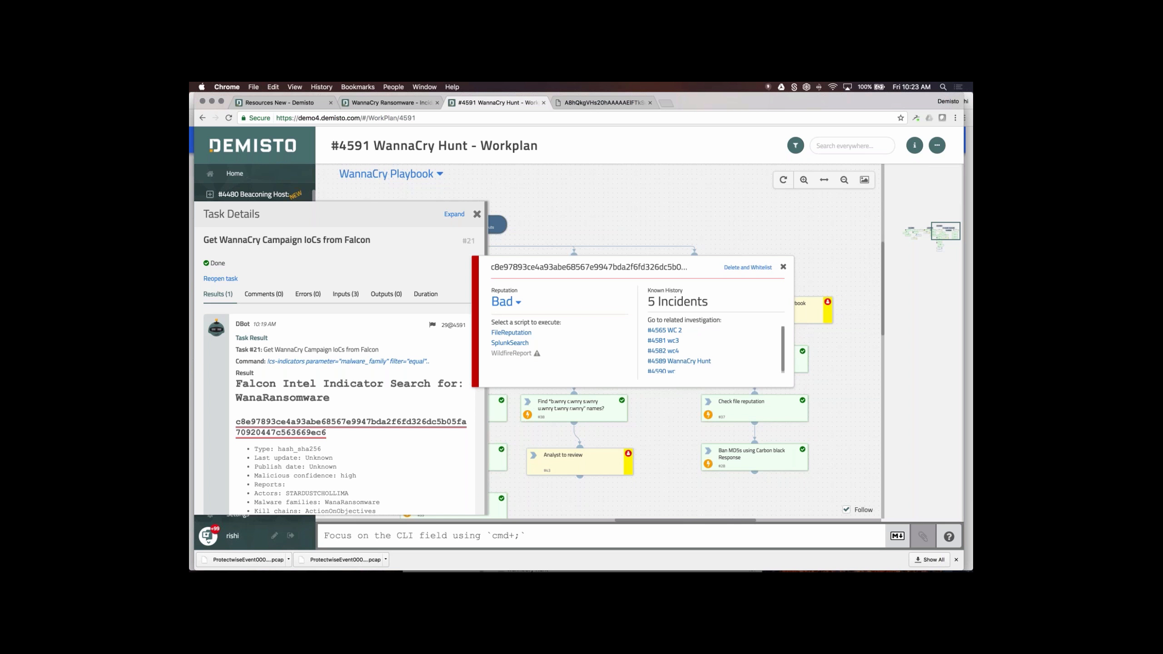
{"action": "scroll", "coordinate": [345, 405], "scroll_direction": "down", "scroll_amount": 10}
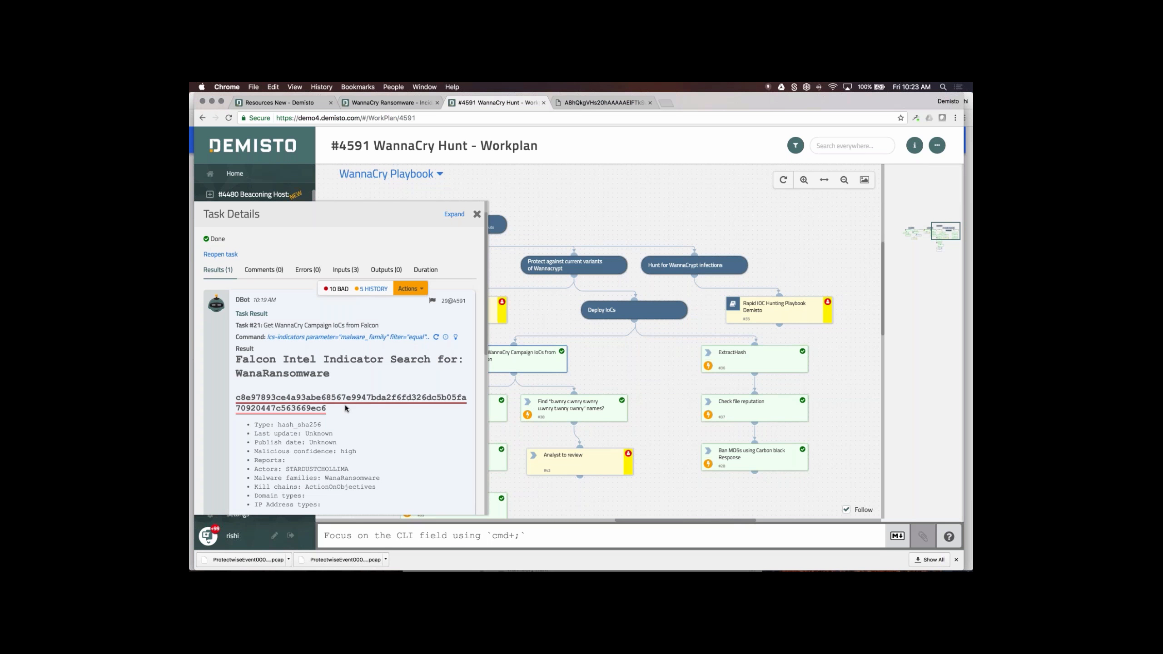
{"action": "scroll", "coordinate": [345, 404], "scroll_direction": "down", "scroll_amount": 2}
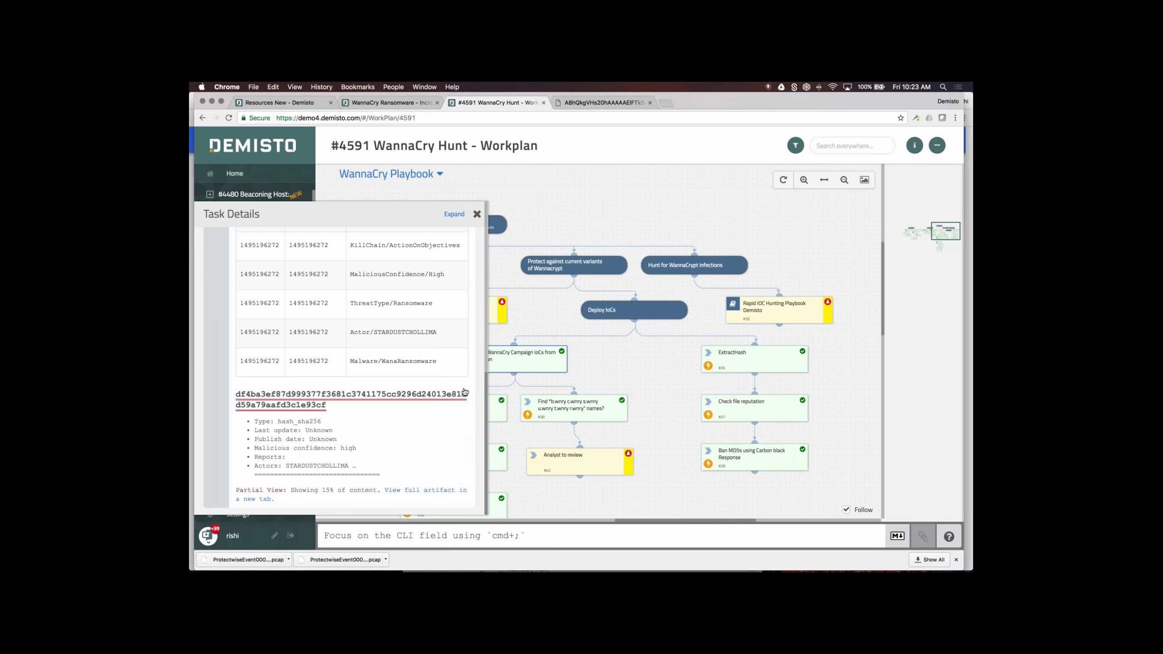
{"action": "left_click", "coordinate": [476, 213]}
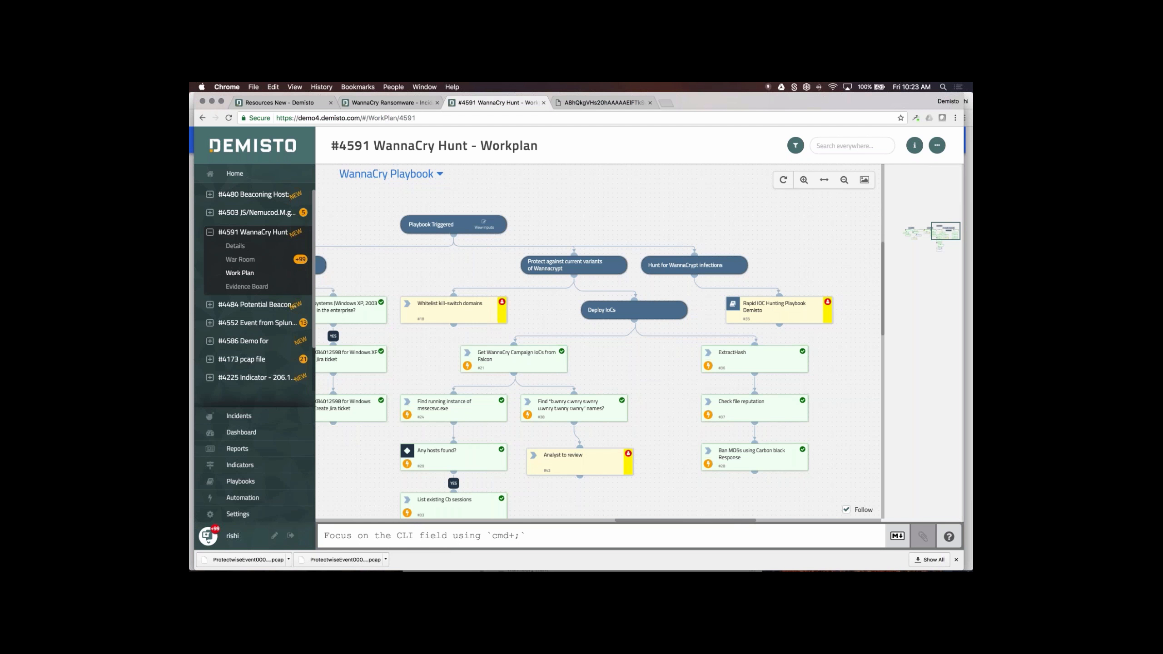
- Review the Rapid IOC Hunting Playbook Demisto task results and open its sub-playbook
{"action": "left_click", "coordinate": [787, 315]}
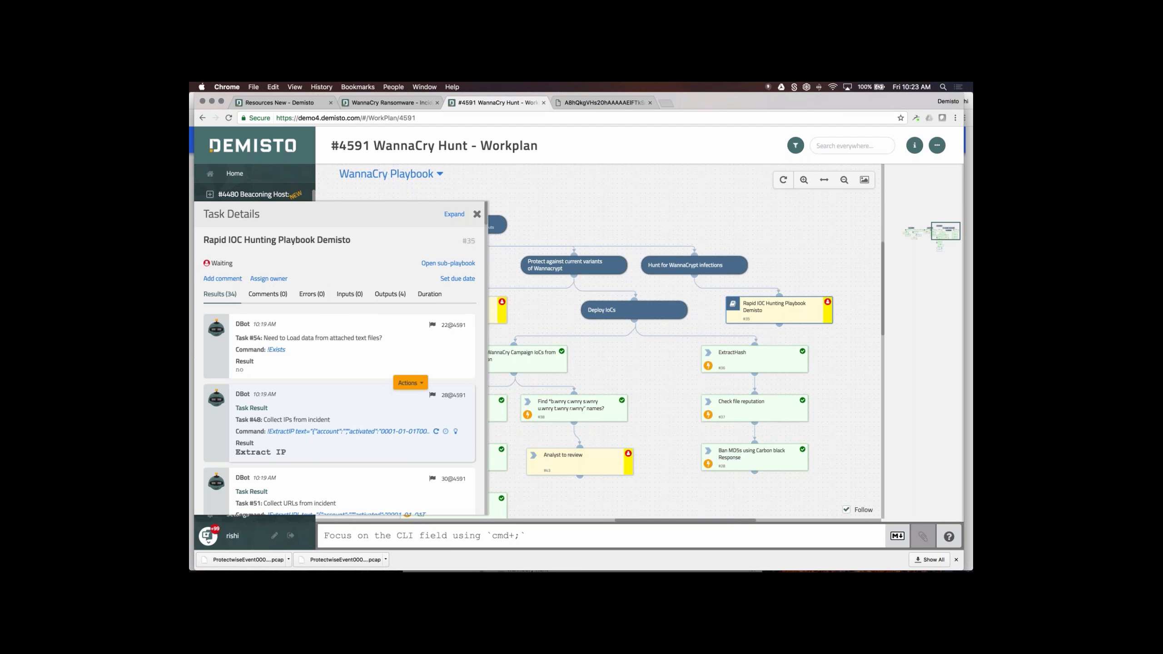
{"action": "scroll", "coordinate": [343, 420], "scroll_direction": "down", "scroll_amount": 10}
{"action": "scroll", "coordinate": [344, 420], "scroll_direction": "down", "scroll_amount": 4}
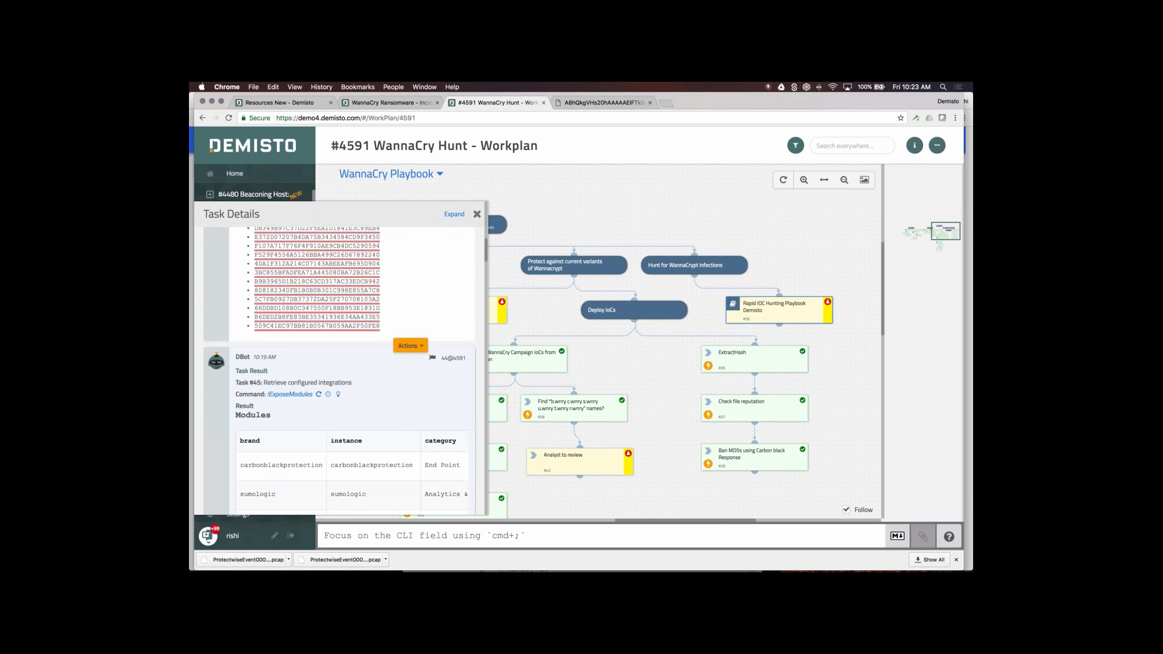
{"action": "scroll", "coordinate": [338, 371], "scroll_direction": "up", "scroll_amount": 12}
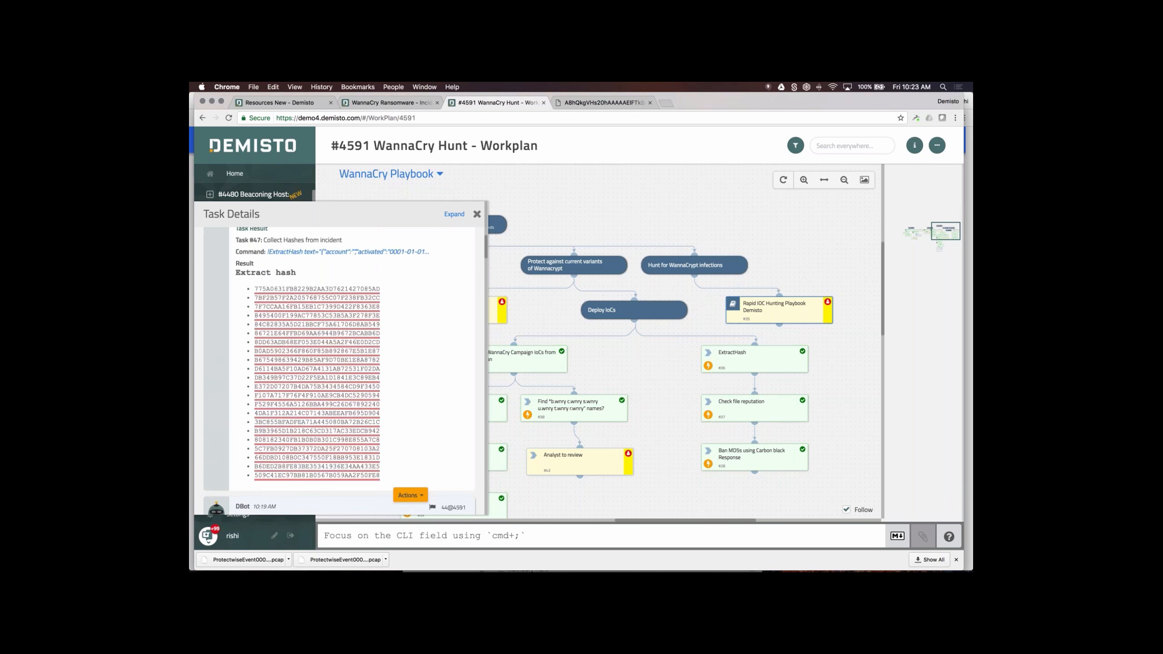
{"action": "scroll", "coordinate": [348, 366], "scroll_direction": "up", "scroll_amount": 8}
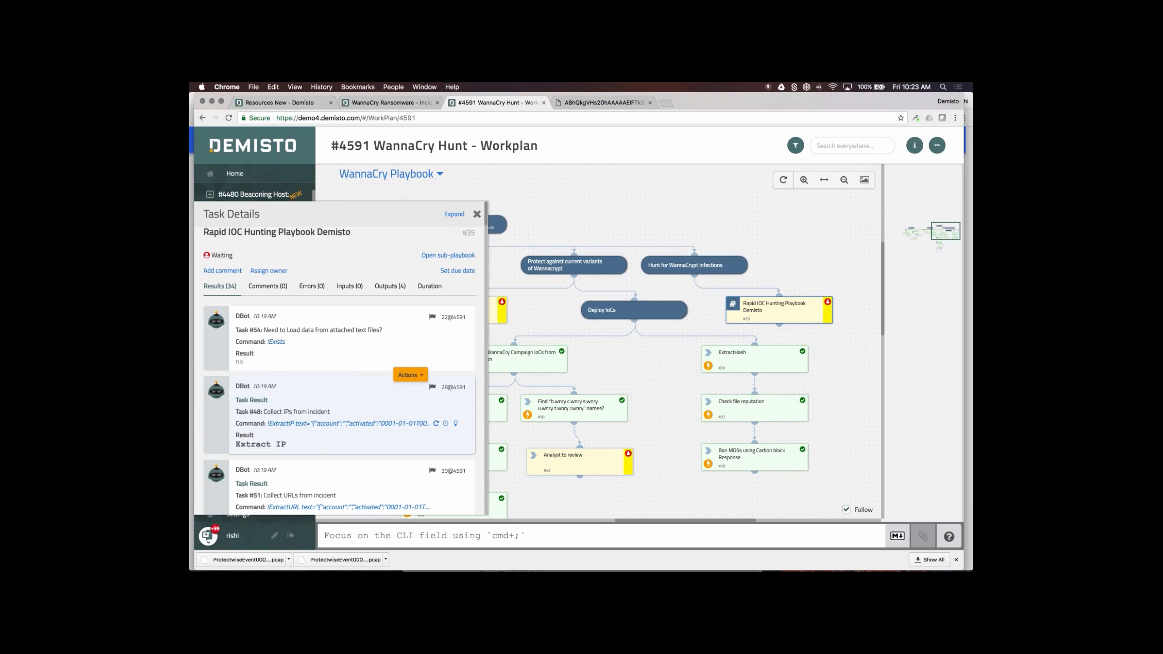
{"action": "left_click", "coordinate": [443, 258]}
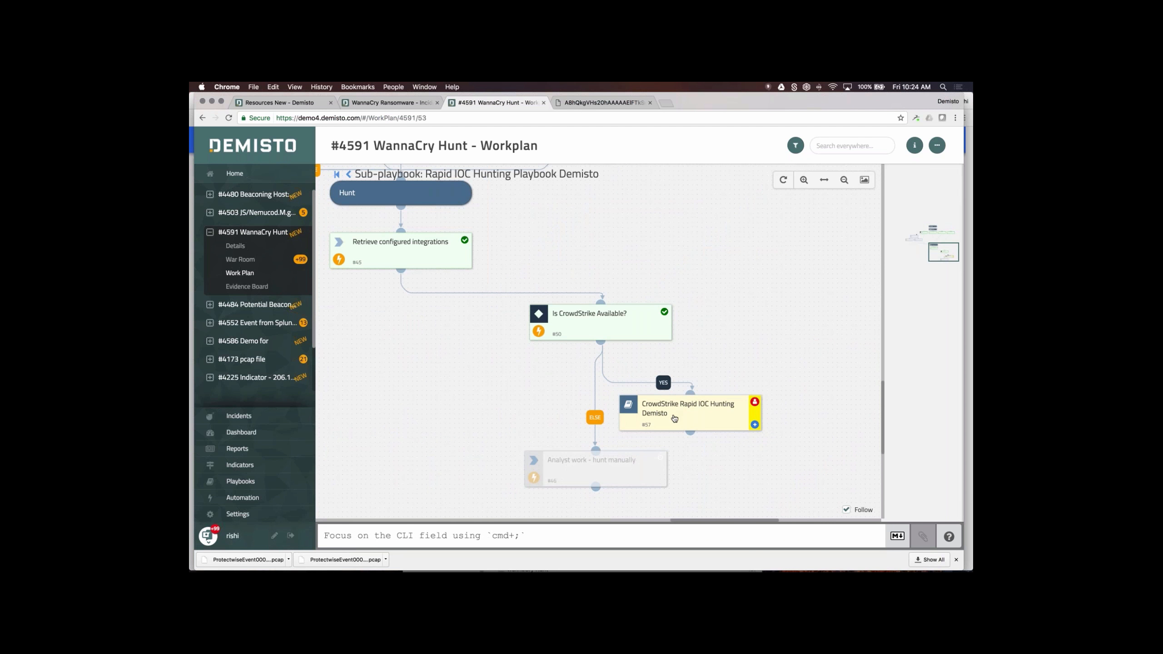
- Open the CrowdStrike Rapid IOC Hunting sub-playbook and check the known bad MD5 and SHA1 results
{"action": "left_click", "coordinate": [675, 420]}
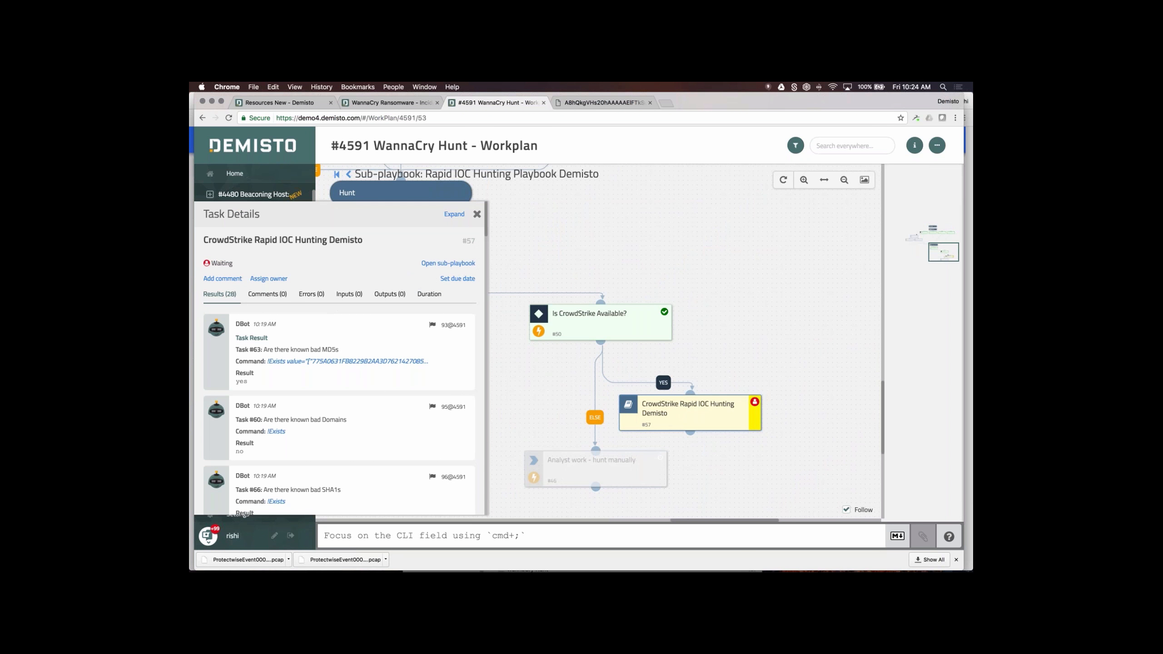
{"action": "left_click", "coordinate": [457, 264]}
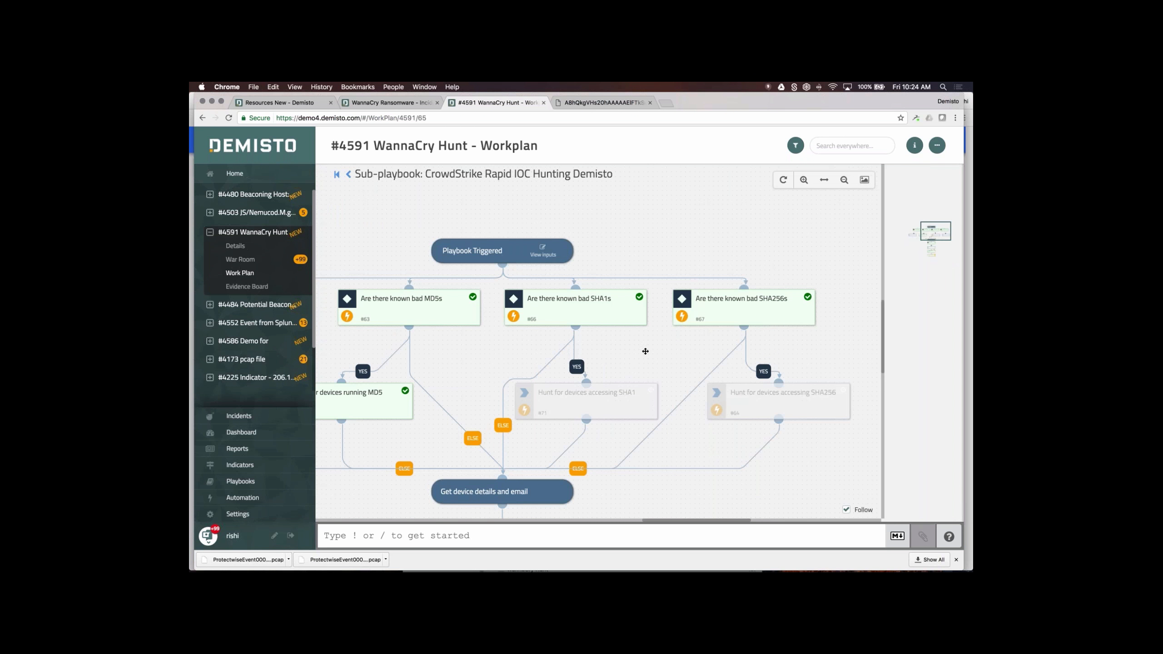
{"action": "left_click_drag", "start_coordinate": [645, 351], "coordinate": [699, 200]}
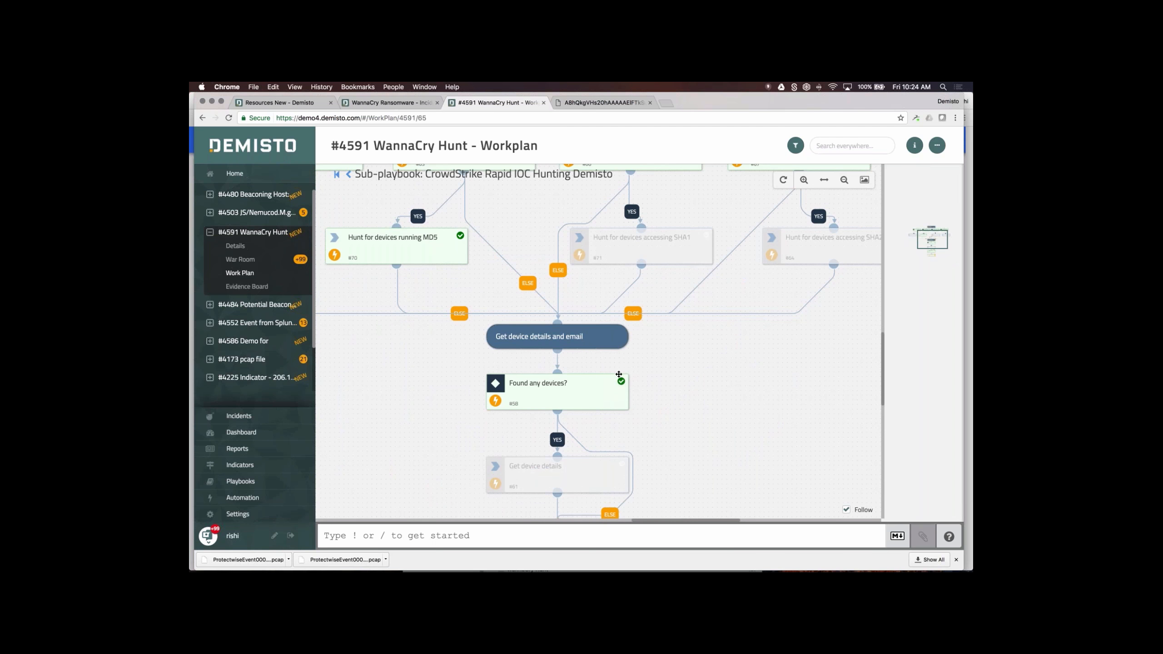
{"action": "left_click_drag", "start_coordinate": [713, 438], "coordinate": [648, 318]}
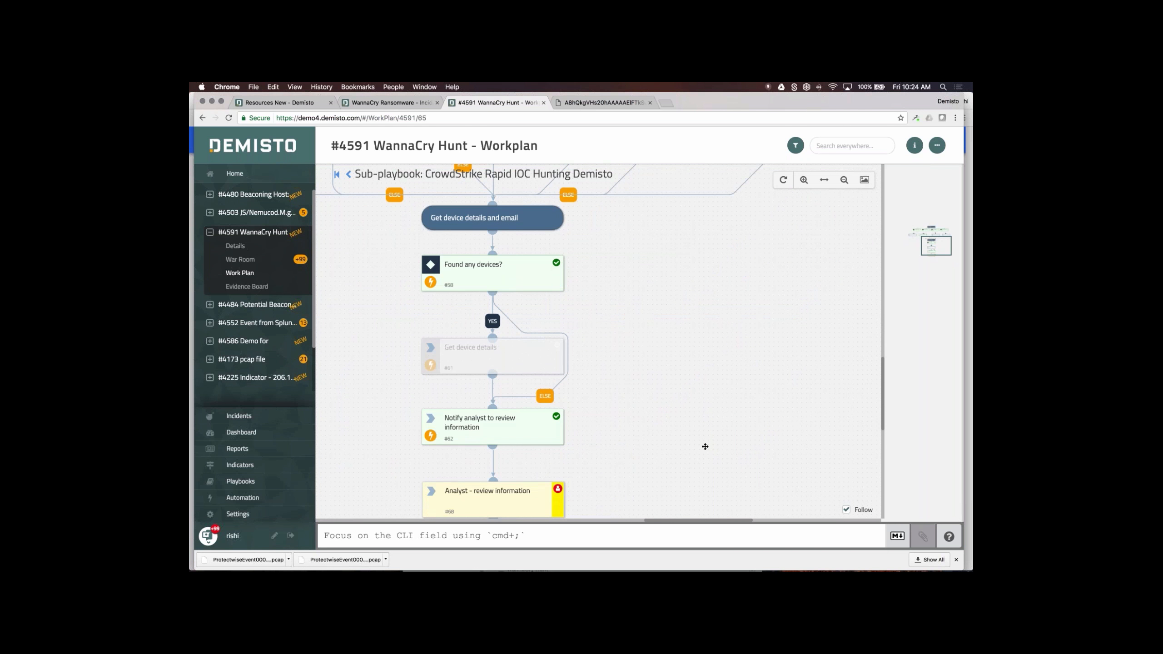
{"action": "left_click_drag", "start_coordinate": [679, 361], "coordinate": [740, 524]}
{"action": "scroll", "coordinate": [528, 298], "scroll_direction": "up", "scroll_amount": 3}
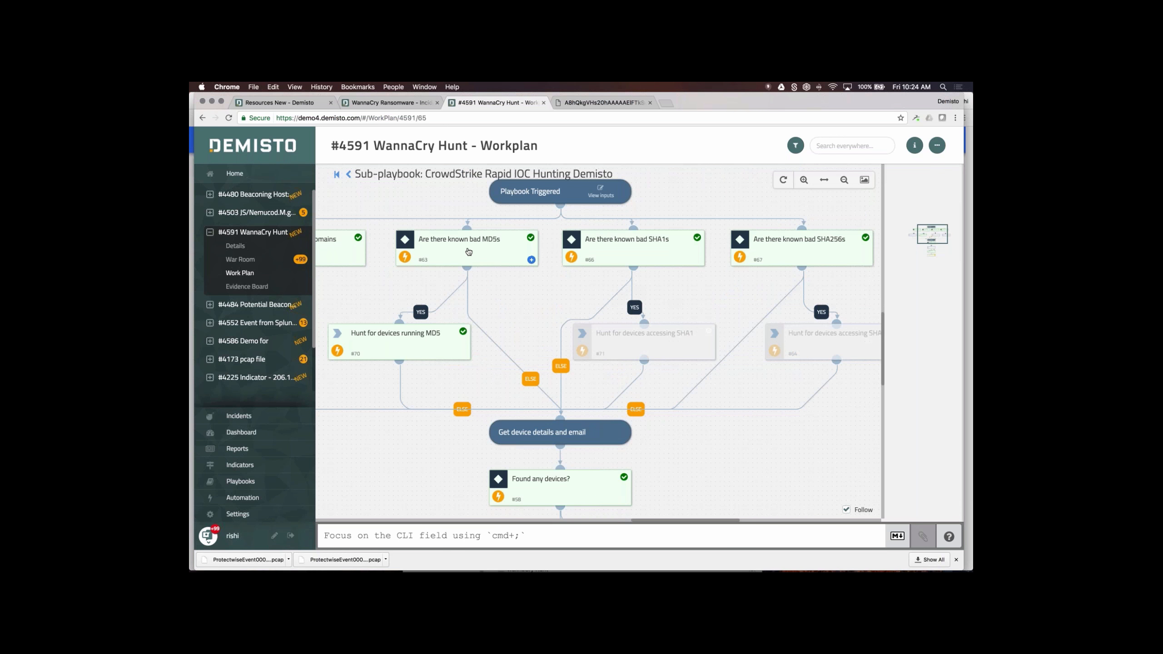
{"action": "left_click", "coordinate": [431, 248]}
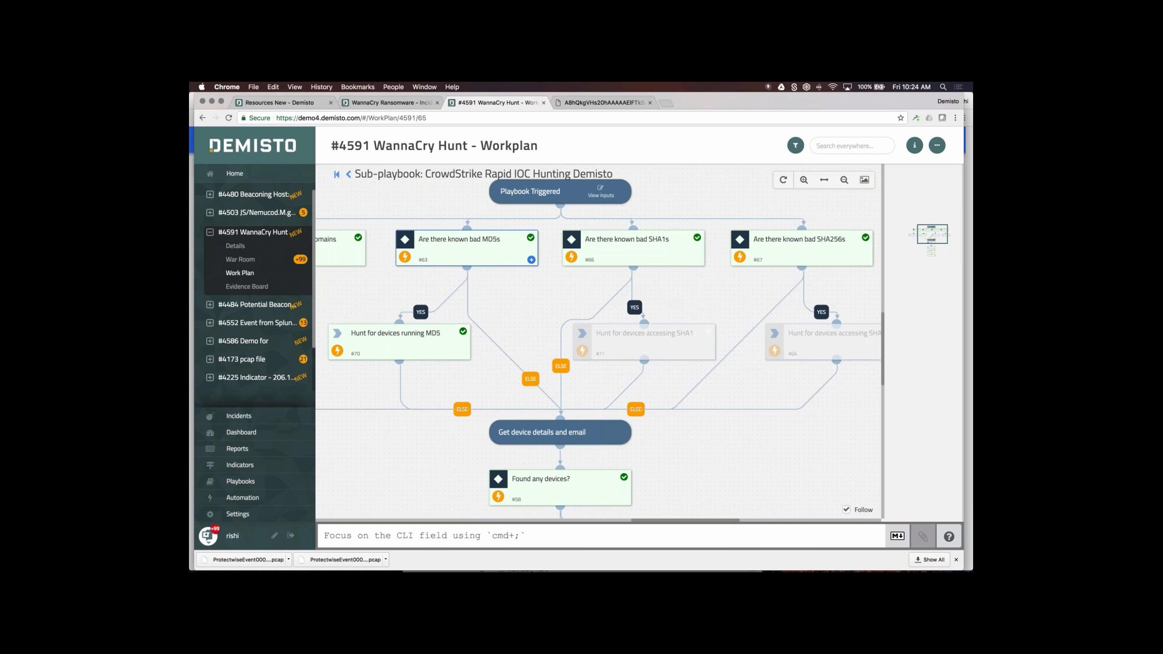
{"action": "left_click", "coordinate": [642, 240]}
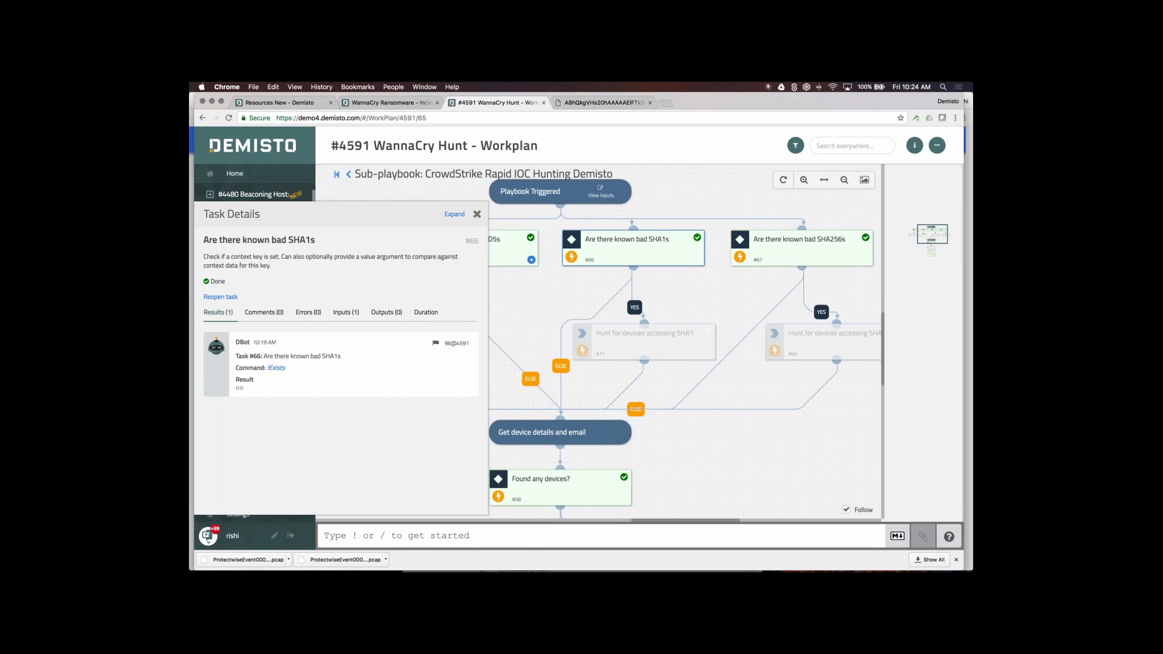
{"action": "left_click", "coordinate": [477, 214]}
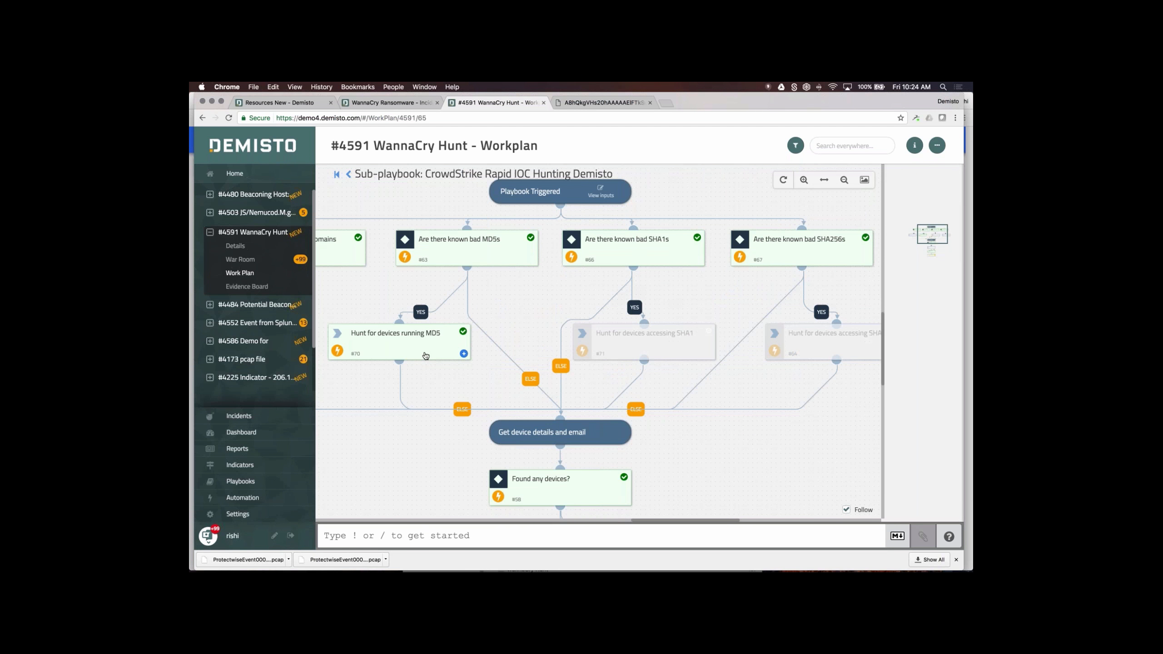
- Review results of Hunt for devices running MD5 and the Found any devices? check
{"action": "left_click", "coordinate": [425, 356]}
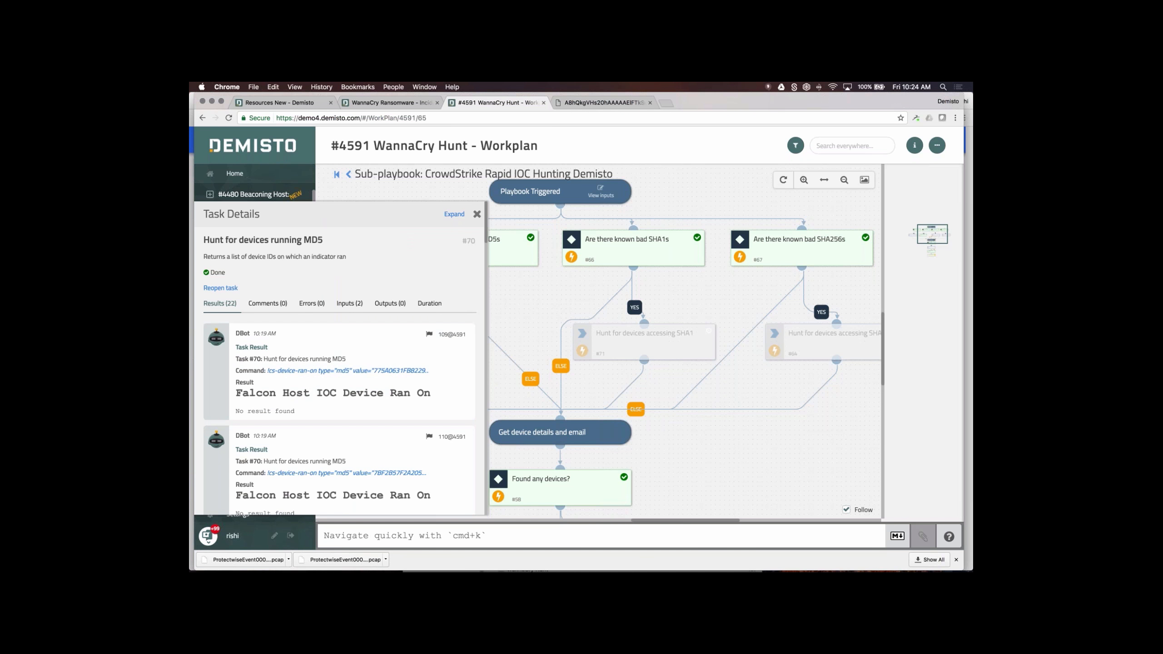
{"action": "left_click", "coordinate": [476, 216]}
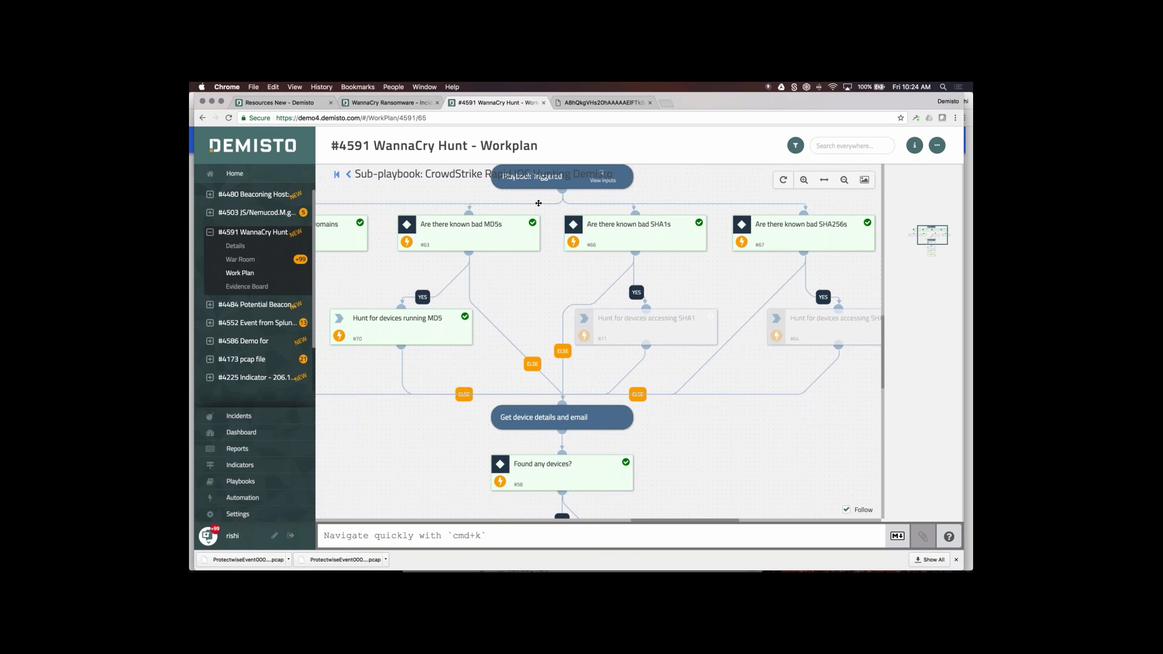
{"action": "left_click", "coordinate": [575, 386]}
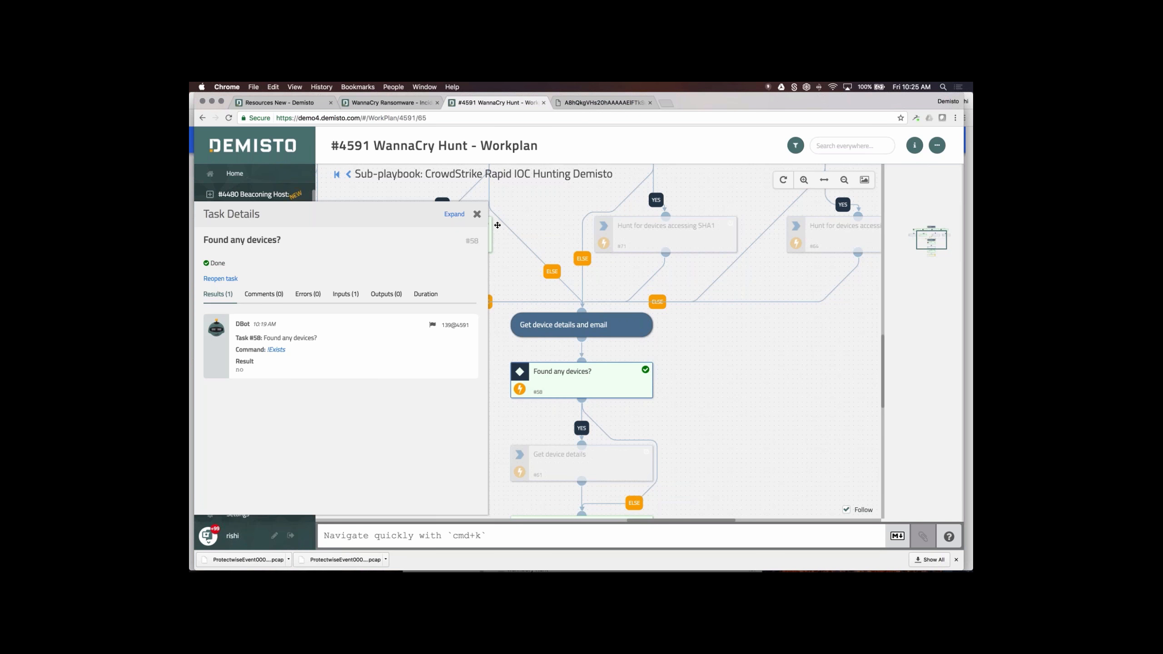
{"action": "left_click", "coordinate": [476, 213]}
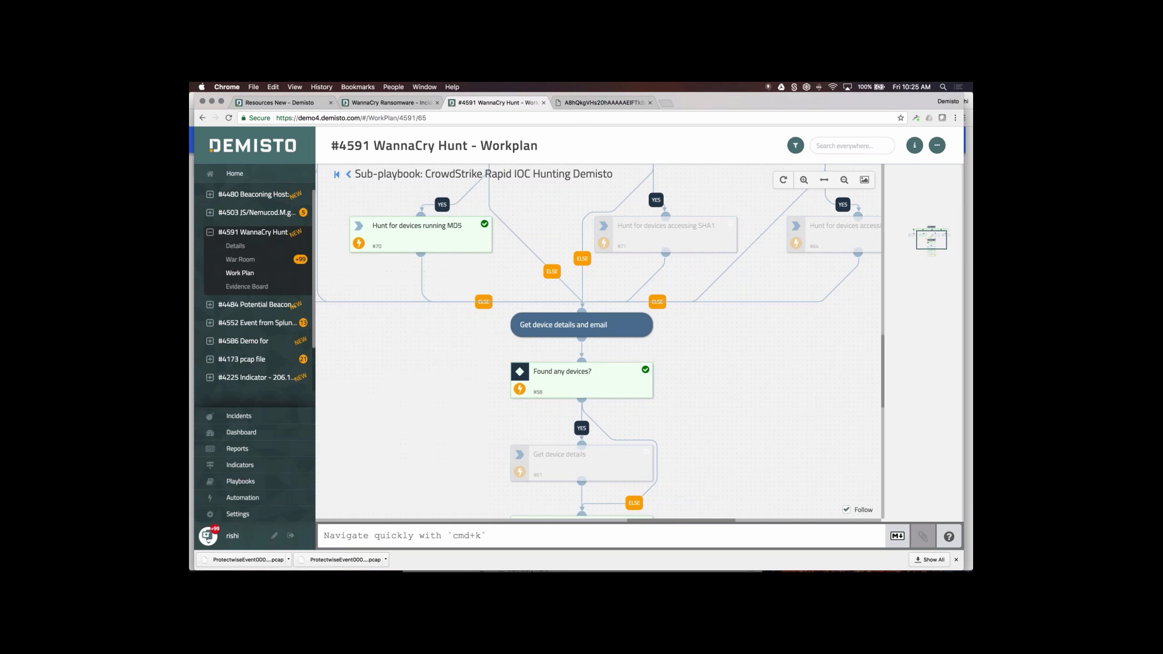
{"action": "left_click", "coordinate": [443, 247]}
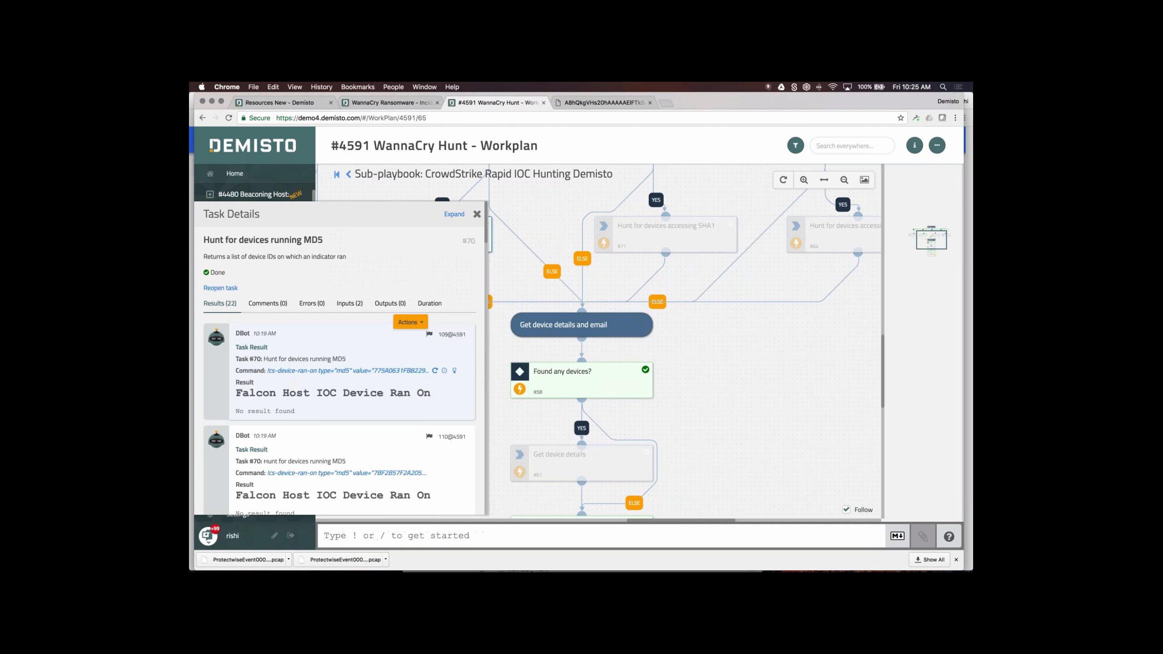
{"action": "scroll", "coordinate": [391, 390], "scroll_direction": "down", "scroll_amount": 3}
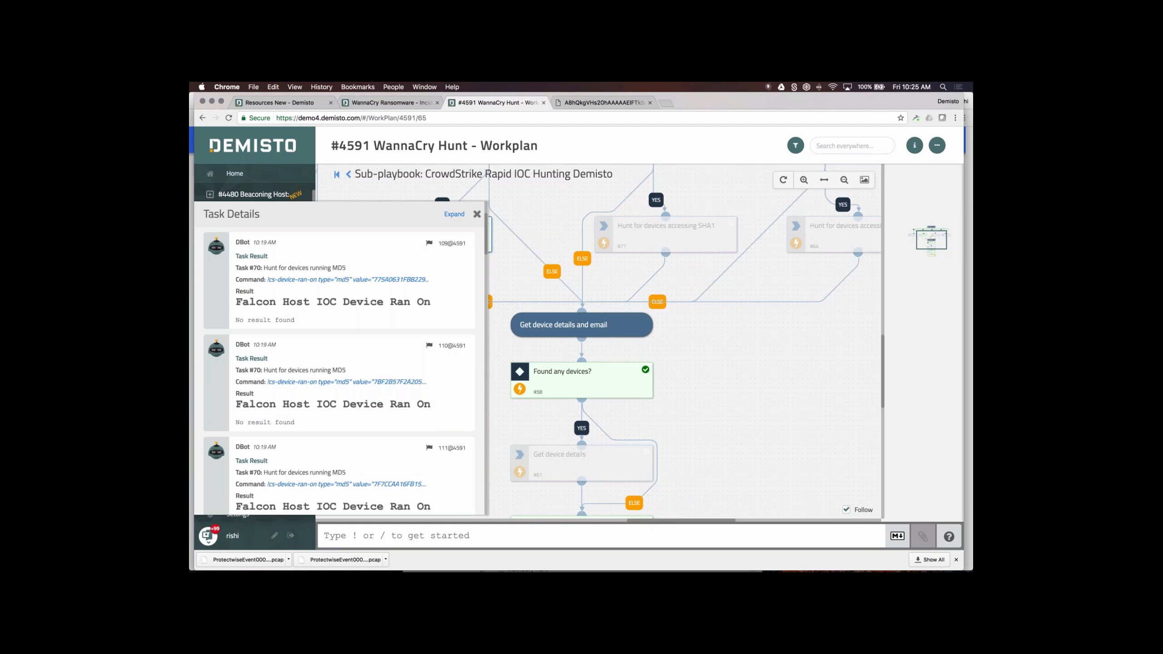
{"action": "left_click", "coordinate": [478, 214]}
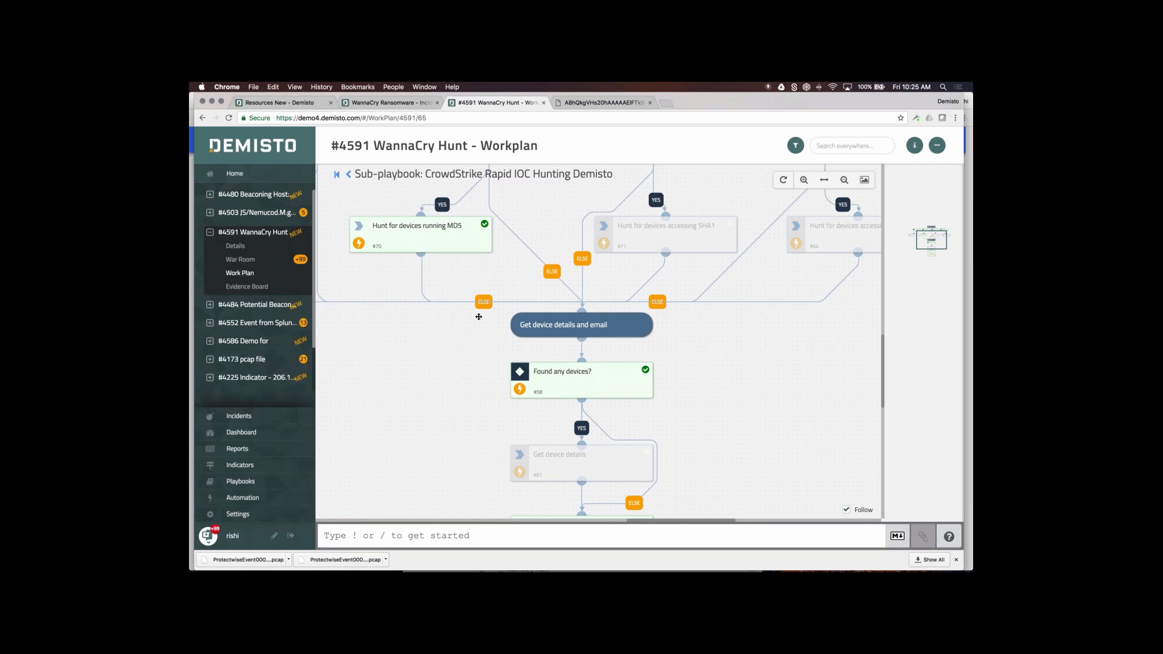
- Scroll through the MD5 device hunt results again, then recheck Found any devices?
{"action": "left_click_drag", "start_coordinate": [461, 327], "coordinate": [475, 402]}
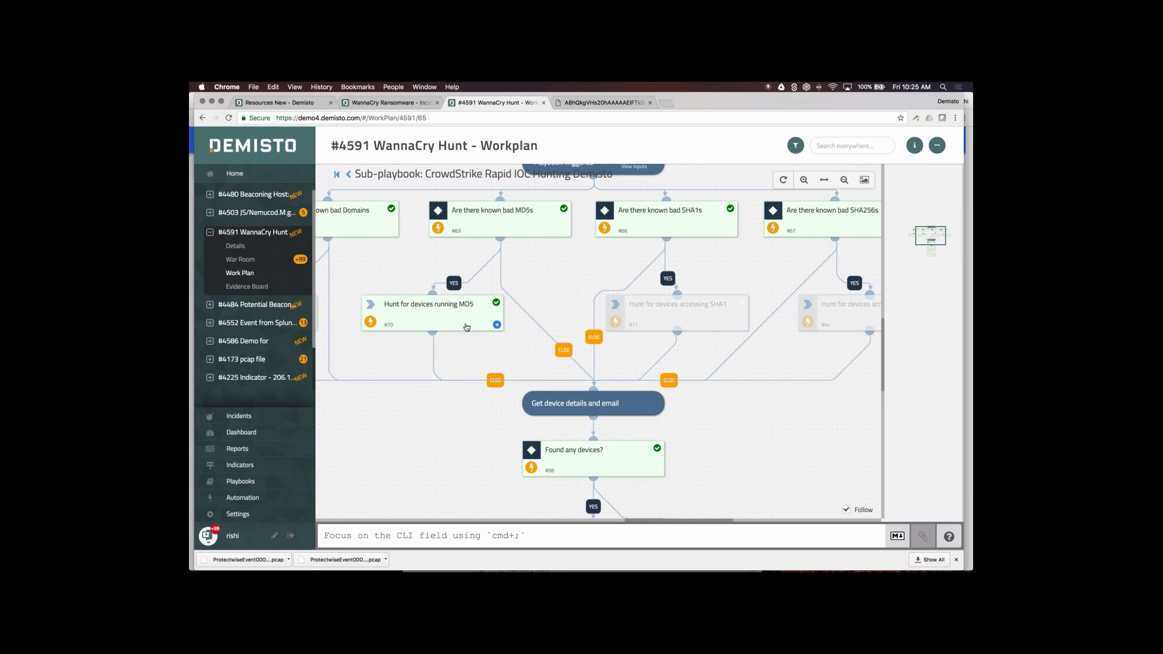
{"action": "left_click", "coordinate": [466, 327]}
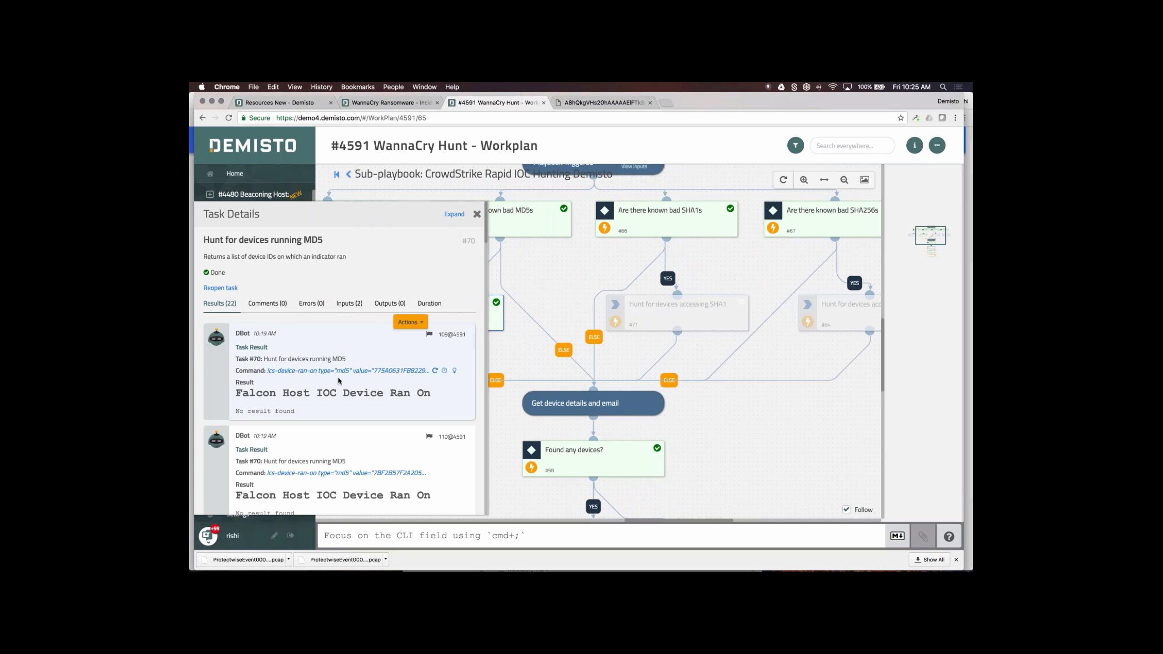
{"action": "scroll", "coordinate": [338, 380], "scroll_direction": "down", "scroll_amount": 3}
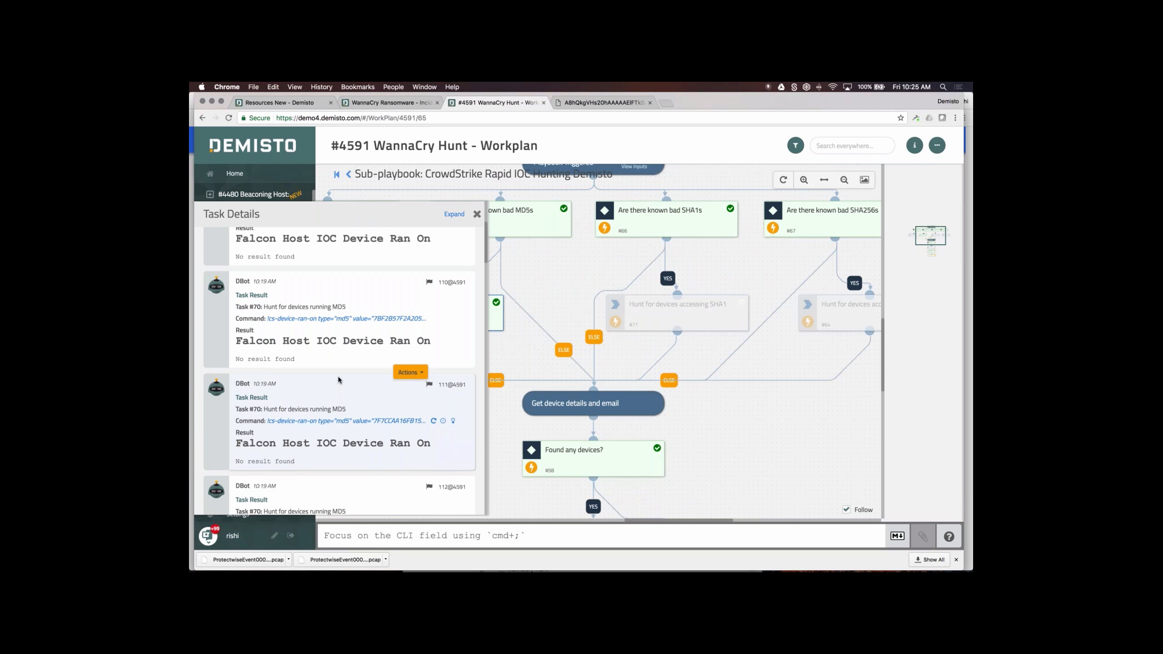
{"action": "scroll", "coordinate": [338, 380], "scroll_direction": "down", "scroll_amount": 1}
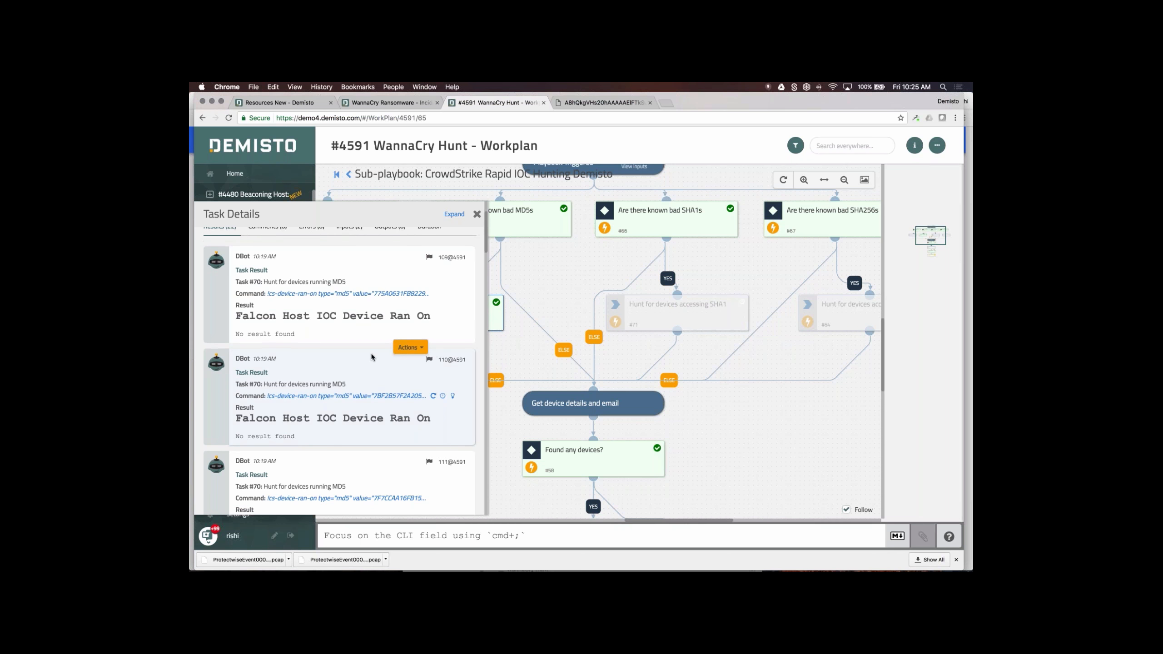
{"action": "scroll", "coordinate": [354, 419], "scroll_direction": "down", "scroll_amount": 1}
{"action": "scroll", "coordinate": [354, 419], "scroll_direction": "down", "scroll_amount": 5}
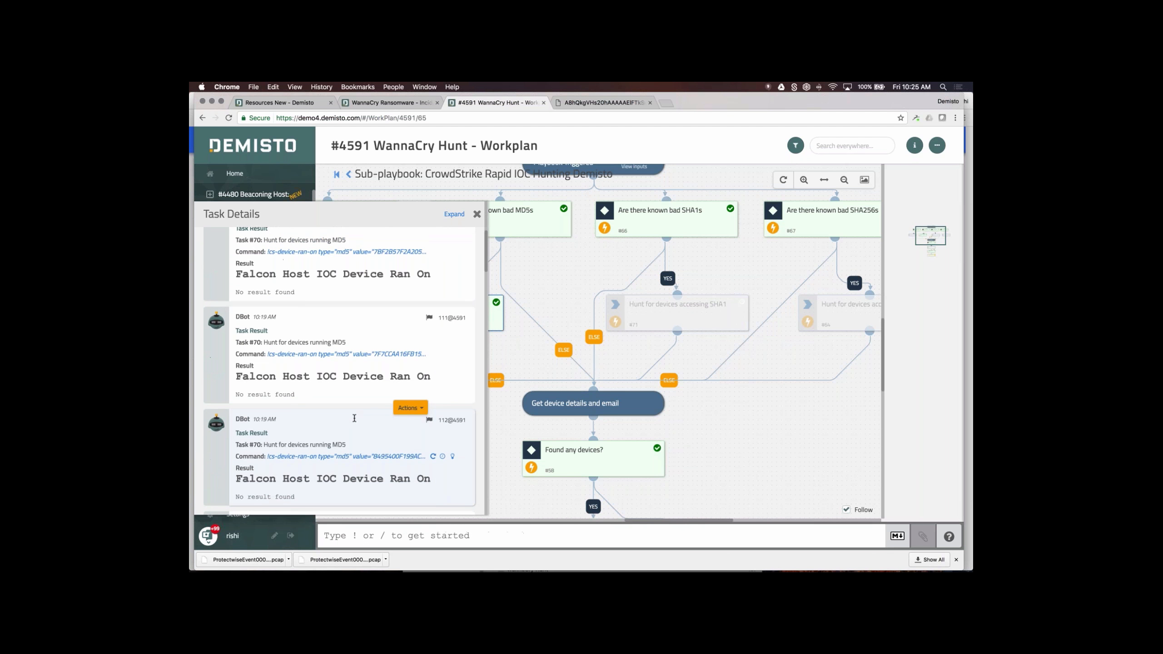
{"action": "scroll", "coordinate": [354, 419], "scroll_direction": "down", "scroll_amount": 5}
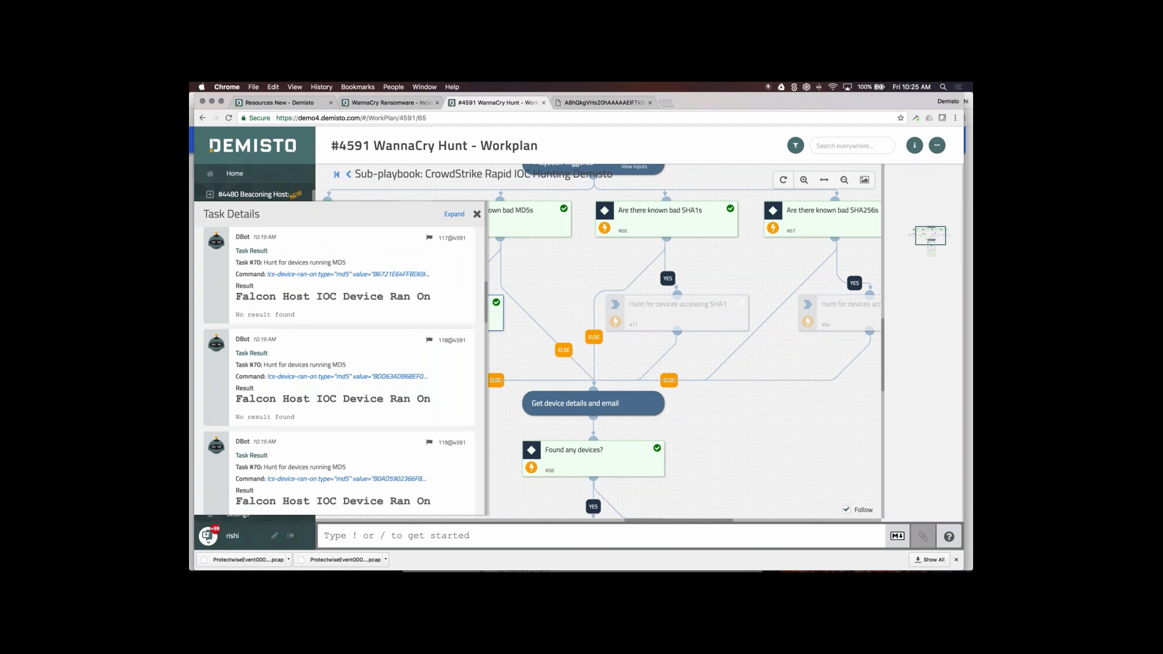
{"action": "left_click", "coordinate": [476, 214]}
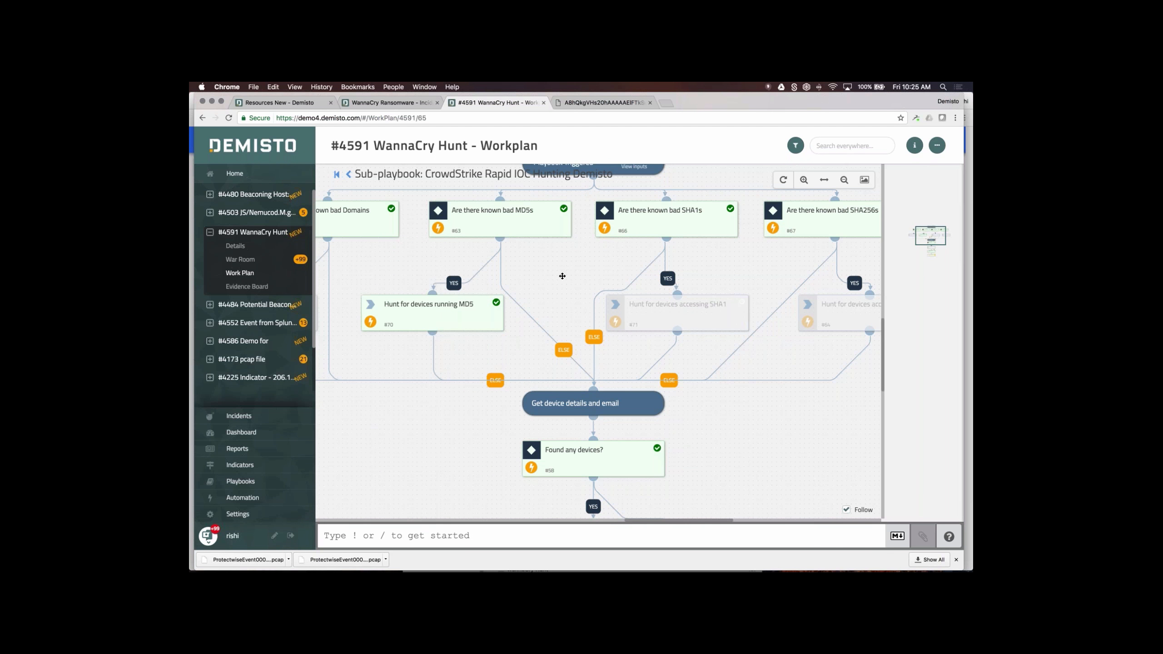
{"action": "left_click_drag", "start_coordinate": [569, 277], "coordinate": [567, 221]}
{"action": "left_click", "coordinate": [600, 399]}
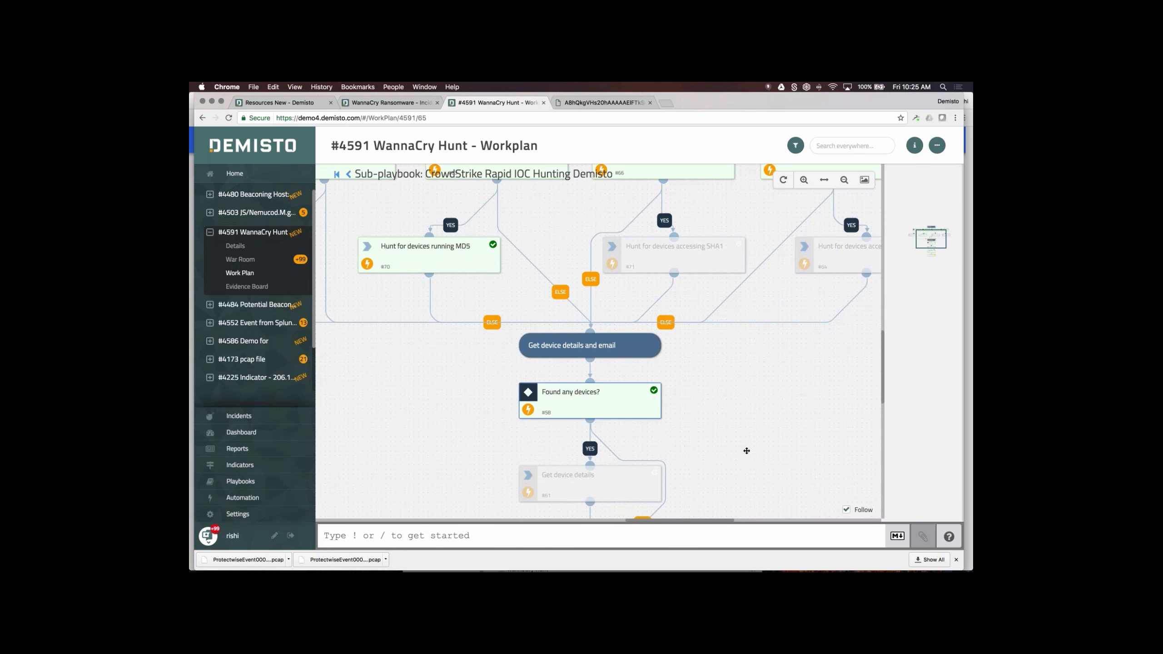
{"action": "left_click_drag", "start_coordinate": [746, 450], "coordinate": [708, 361]}
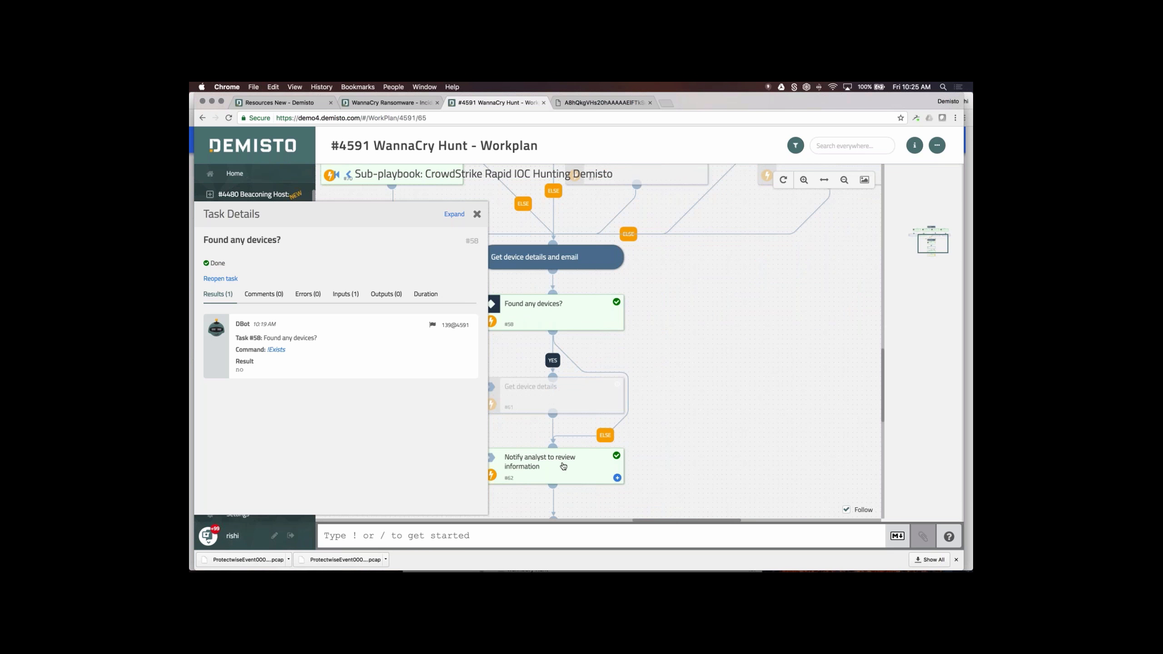
- Check the Notify analyst task's results, then open task #68 Analyst - review information
{"action": "left_click", "coordinate": [476, 214]}
{"action": "left_click_drag", "start_coordinate": [723, 336], "coordinate": [700, 215]}
{"action": "left_click", "coordinate": [594, 357]}
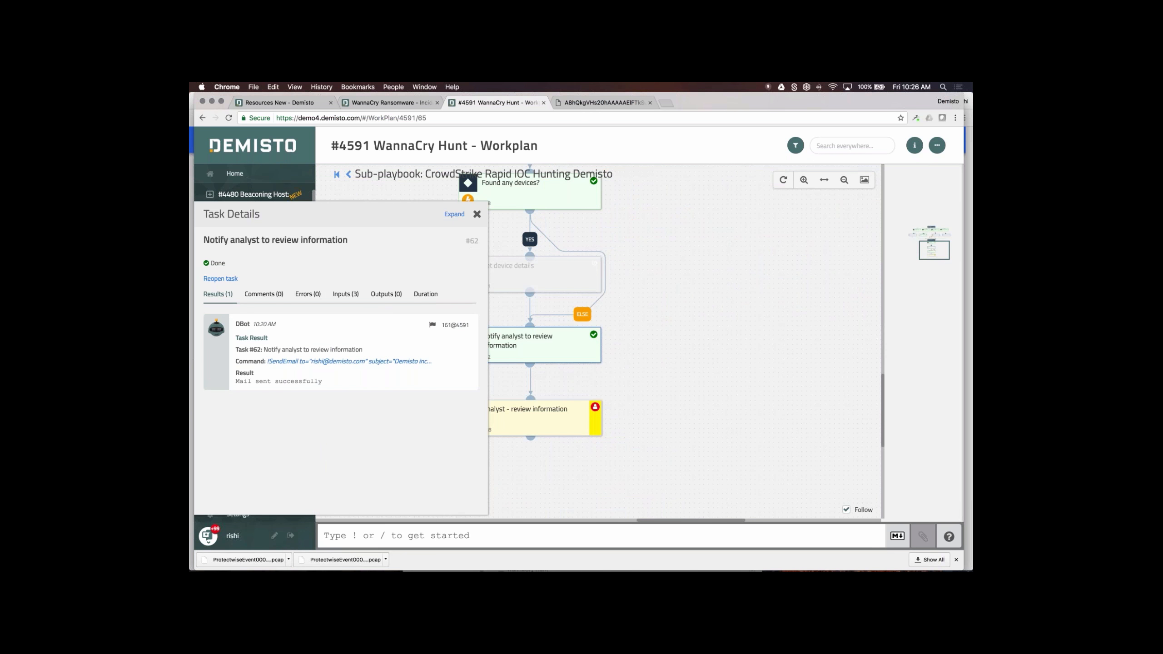
{"action": "left_click", "coordinate": [477, 213]}
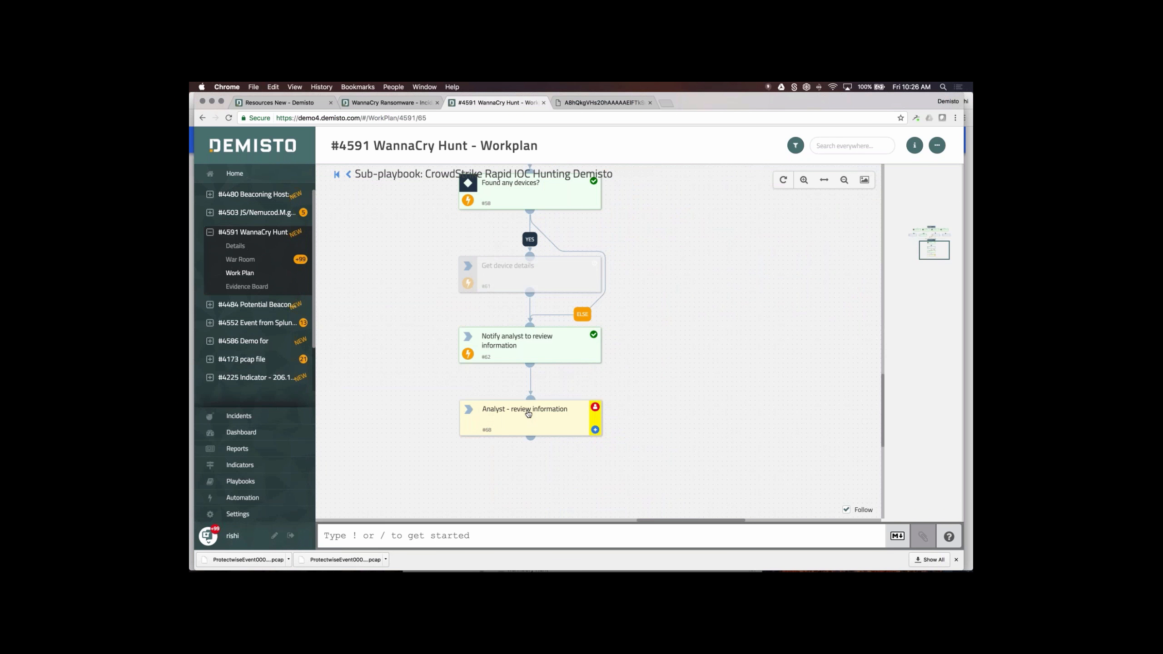
{"action": "left_click", "coordinate": [528, 414]}
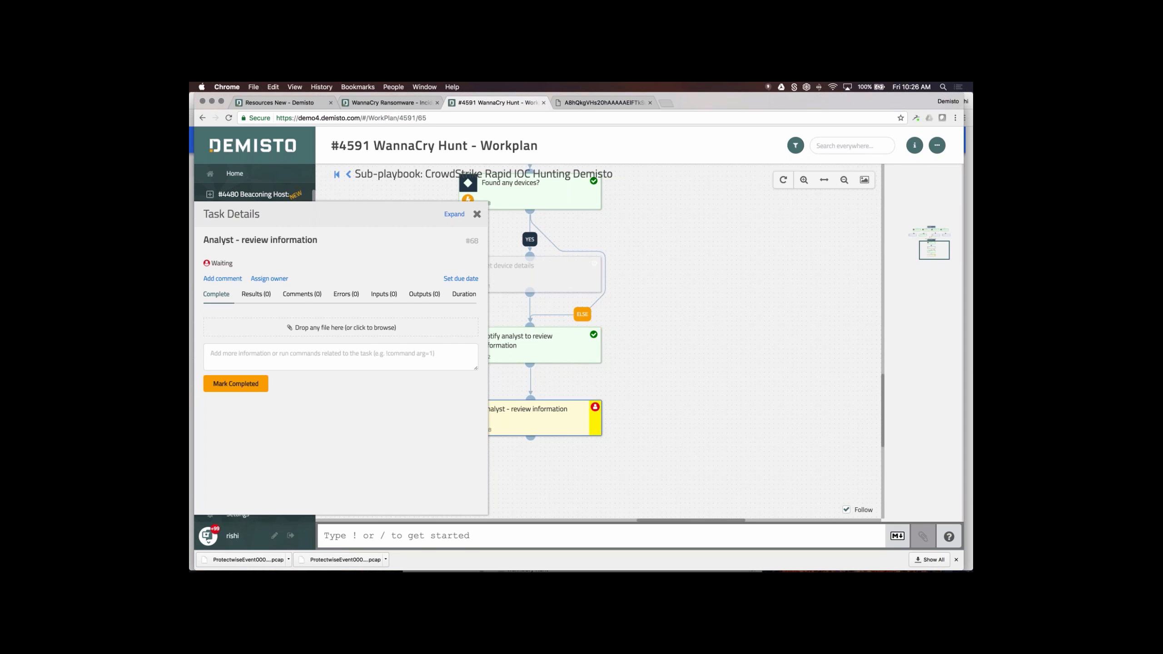
- Add a teammate to the investigation from the Team member list
{"action": "left_click", "coordinate": [936, 147]}
{"action": "left_click", "coordinate": [902, 195]}
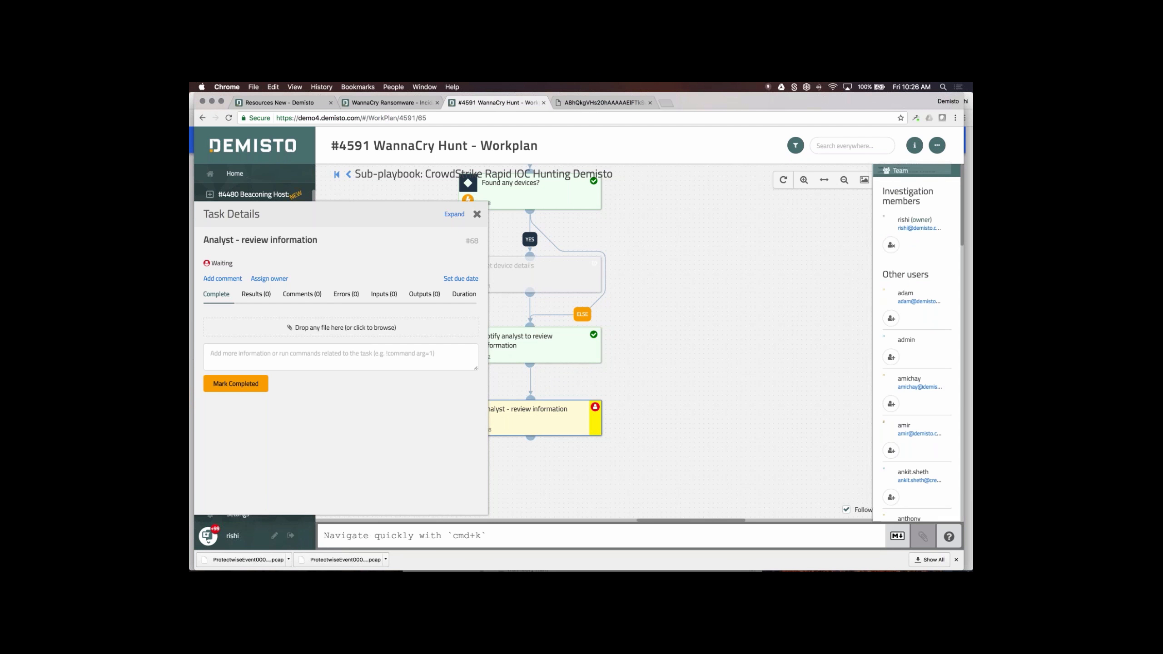
{"action": "scroll", "coordinate": [849, 344], "scroll_direction": "down", "scroll_amount": 10}
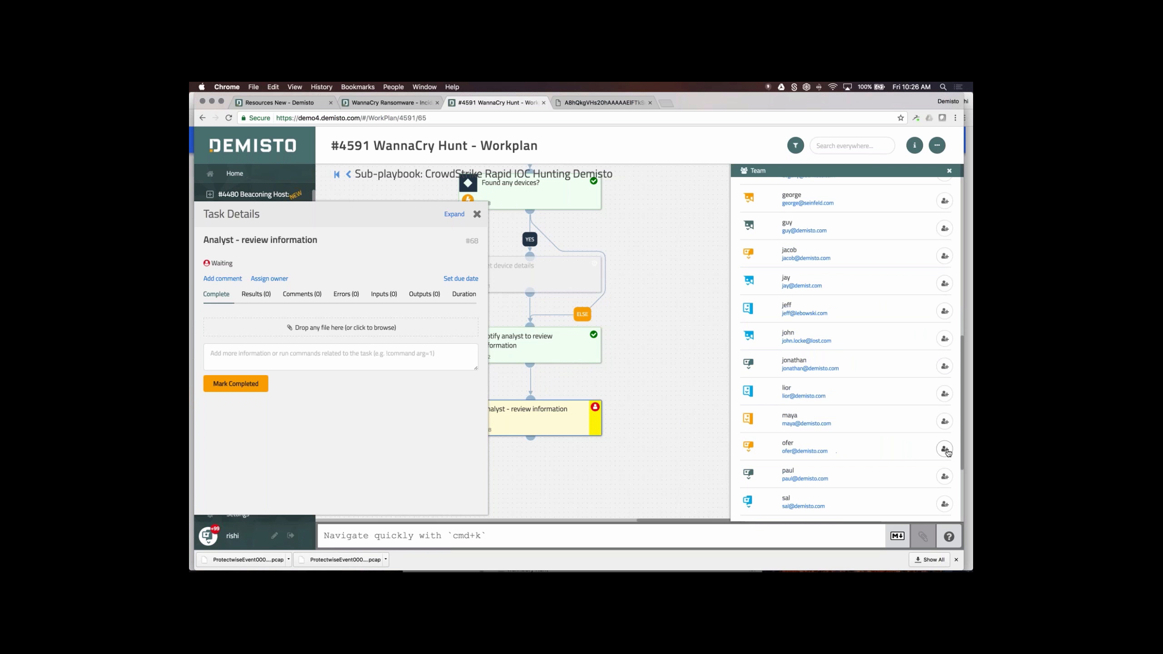
{"action": "scroll", "coordinate": [854, 368], "scroll_direction": "up", "scroll_amount": 3}
{"action": "scroll", "coordinate": [854, 365], "scroll_direction": "up", "scroll_amount": 10}
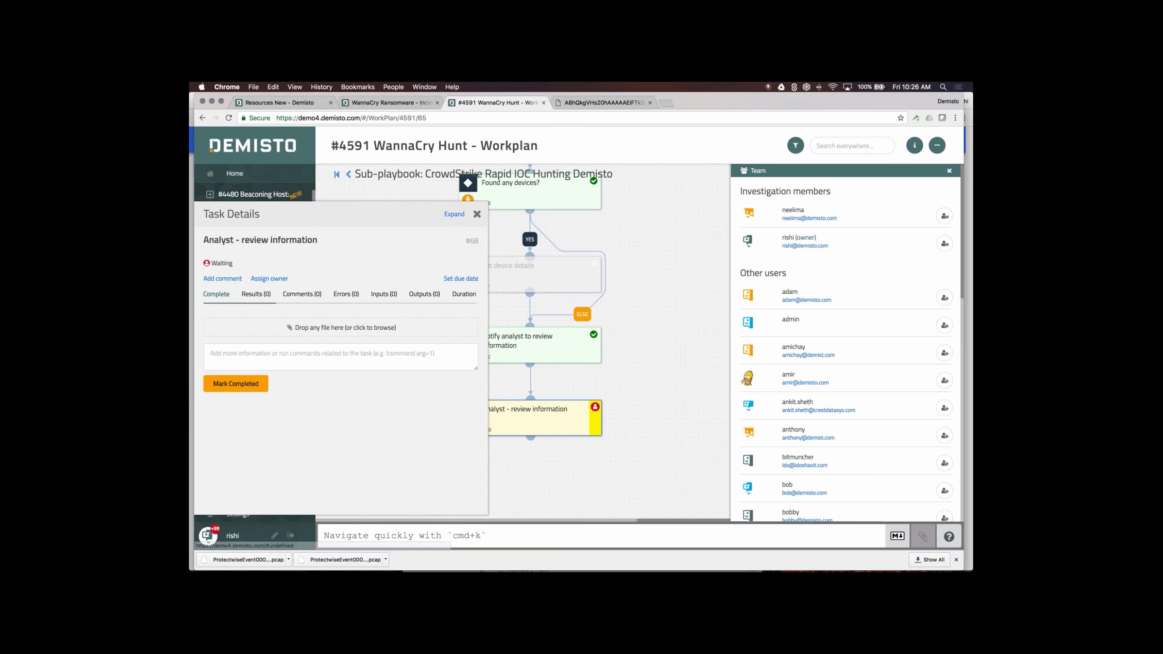
- Assign the review task to the teammate with a 5/20/2017 10:26 AM due date
{"action": "left_click", "coordinate": [274, 279]}
{"action": "left_click", "coordinate": [296, 331]}
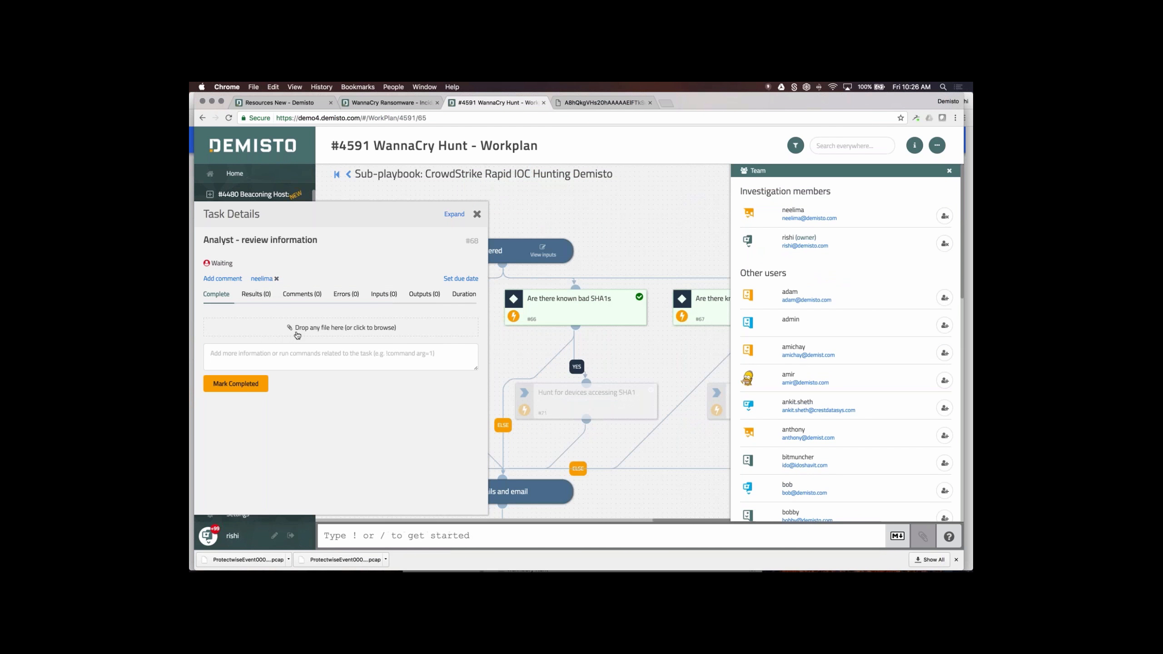
{"action": "left_click", "coordinate": [453, 282]}
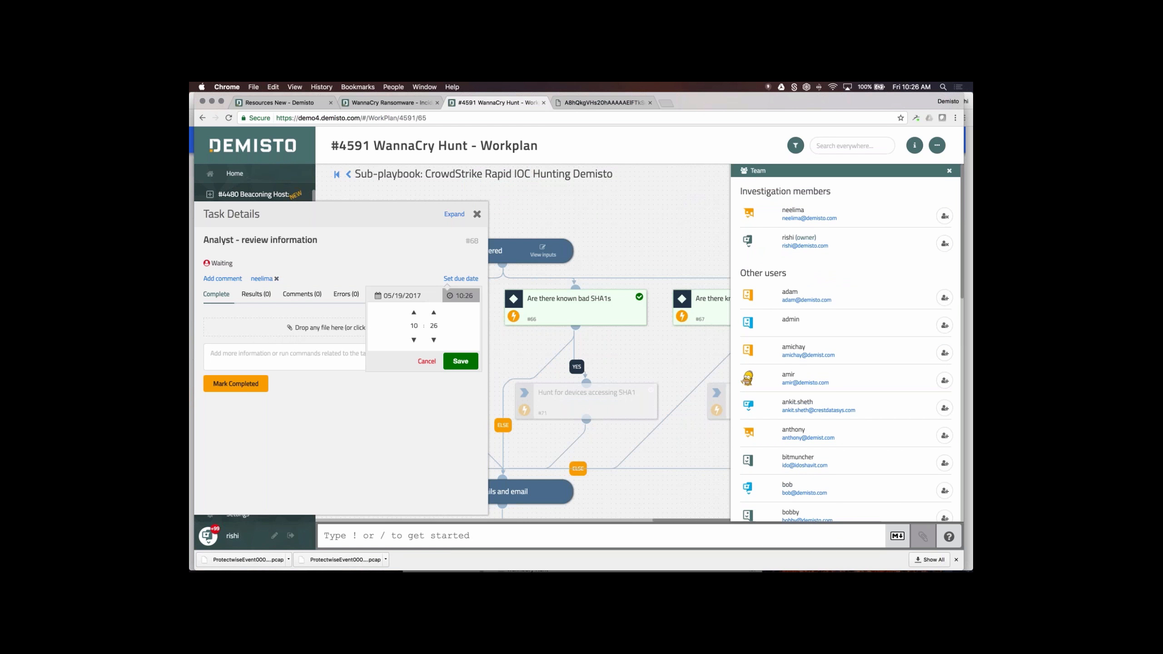
{"action": "left_click", "coordinate": [398, 295]}
{"action": "left_click", "coordinate": [472, 362]}
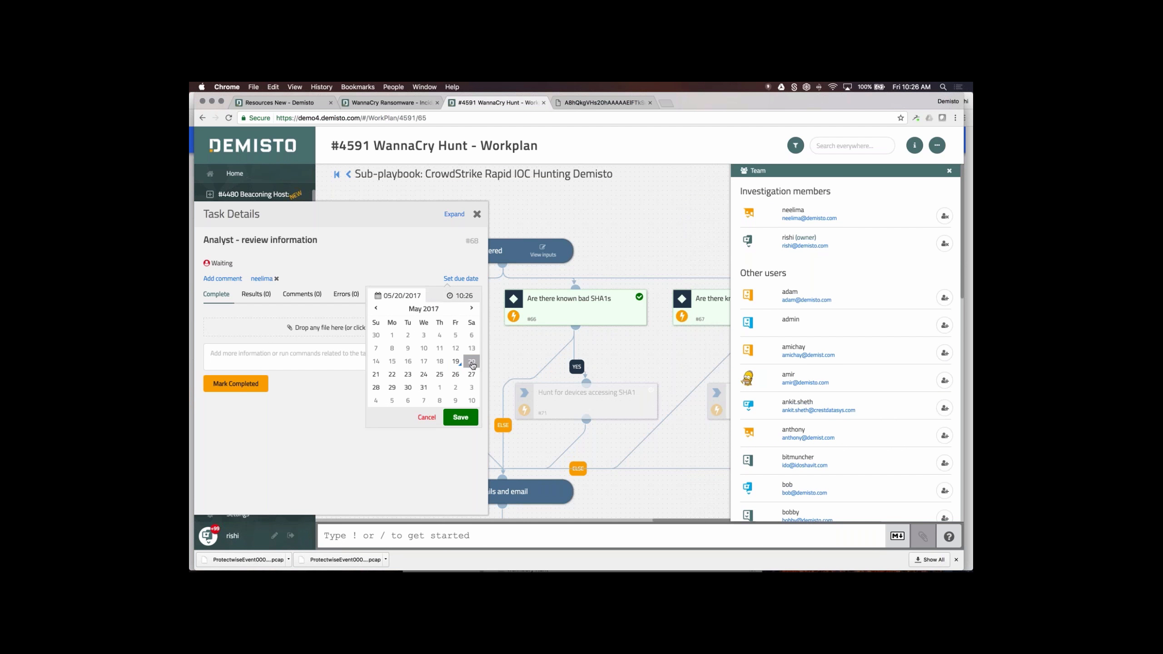
{"action": "left_click", "coordinate": [466, 418]}
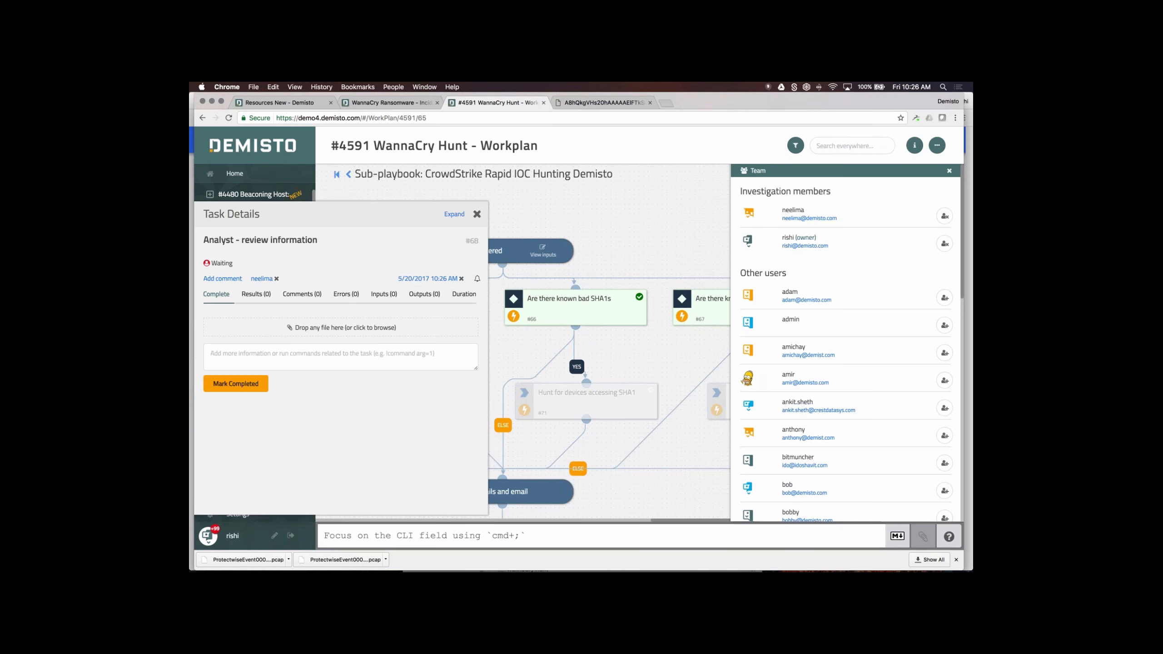
{"action": "left_click", "coordinate": [476, 213]}
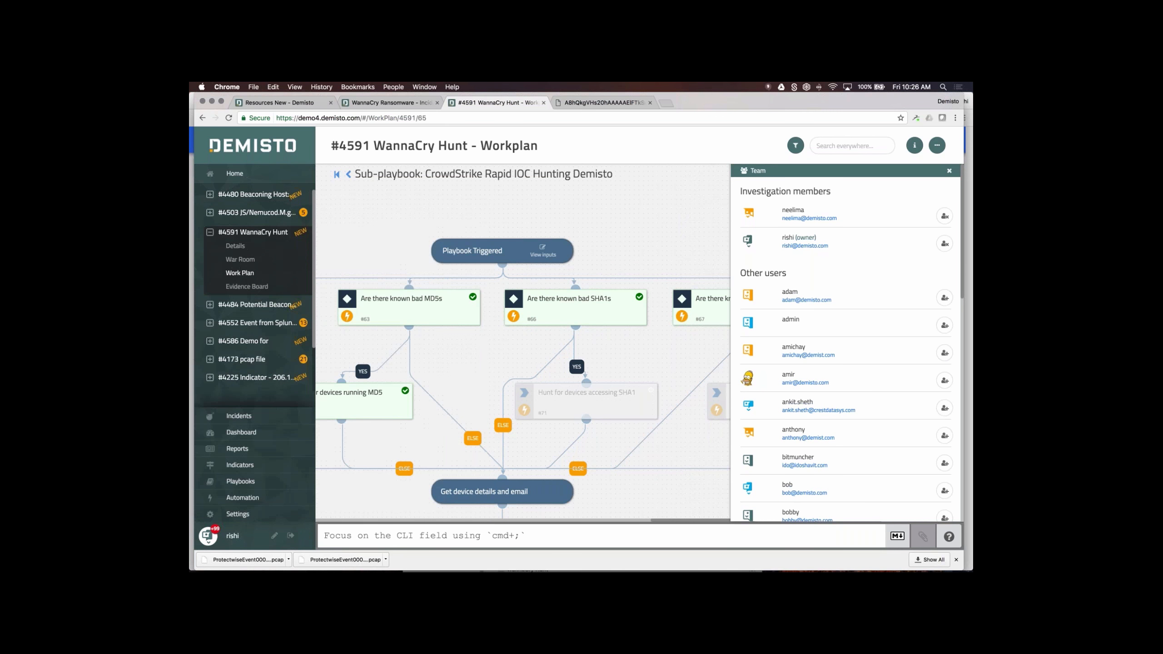
{"action": "left_click", "coordinate": [949, 172]}
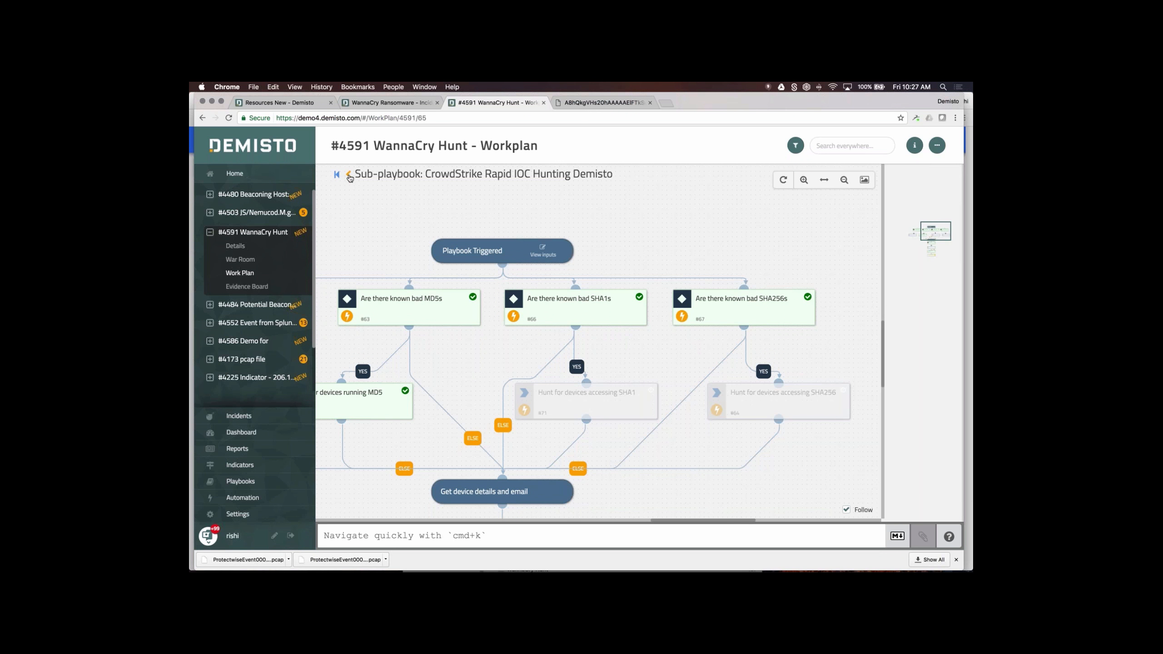
- Leave the sub-playbook for the main WannaCry Playbook work plan and bring the ExtractHash branch into view
{"action": "left_click", "coordinate": [336, 177]}
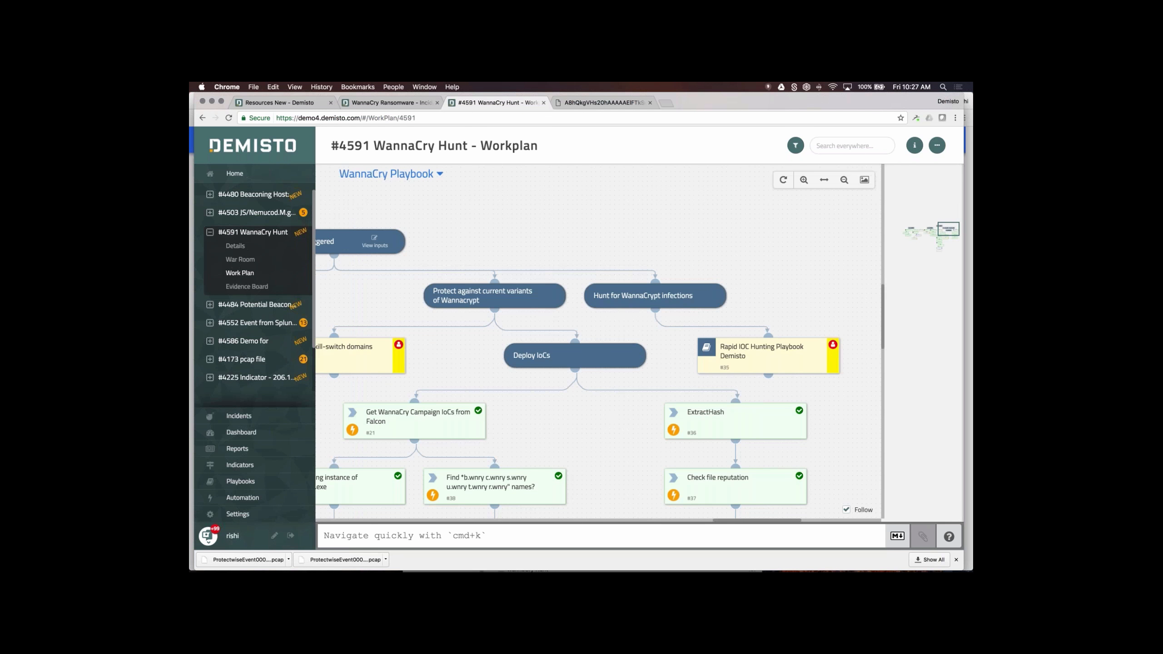
{"action": "left_click_drag", "start_coordinate": [623, 405], "coordinate": [675, 343]}
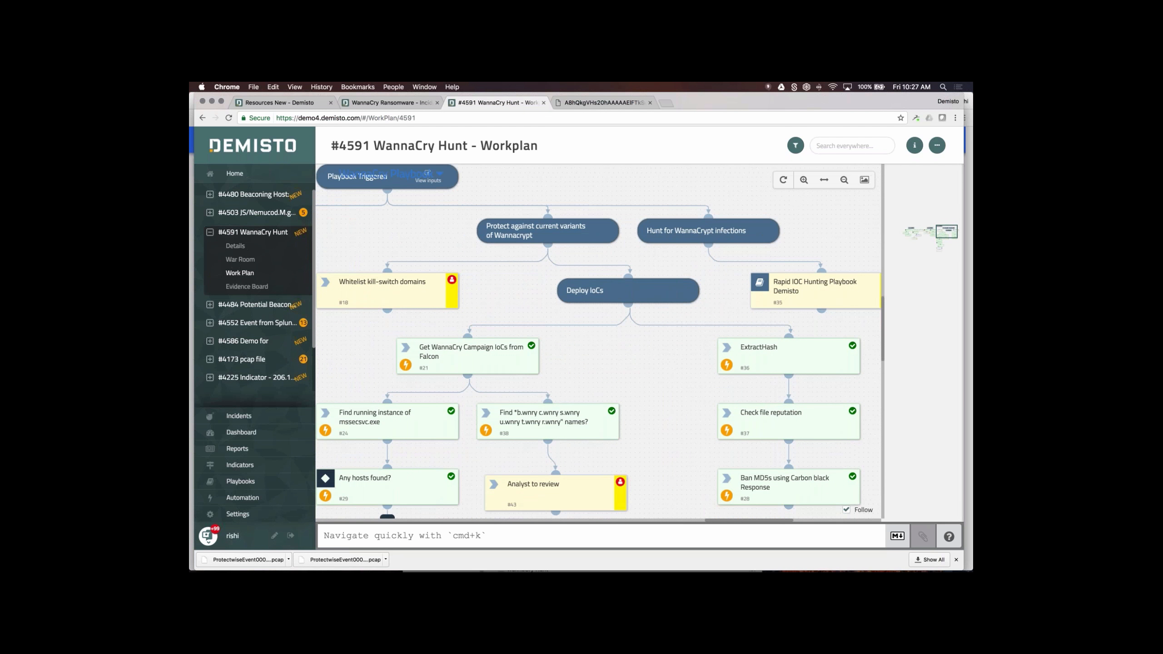
{"action": "left_click_drag", "start_coordinate": [641, 405], "coordinate": [628, 289]}
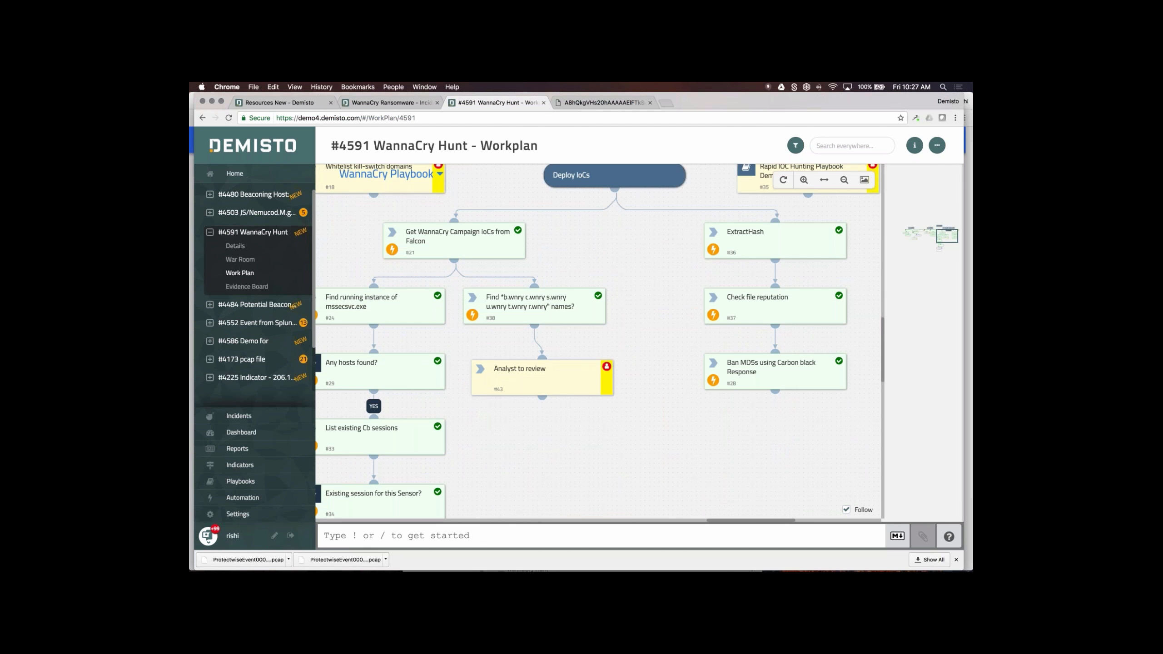
{"action": "left_click_drag", "start_coordinate": [626, 444], "coordinate": [694, 446]}
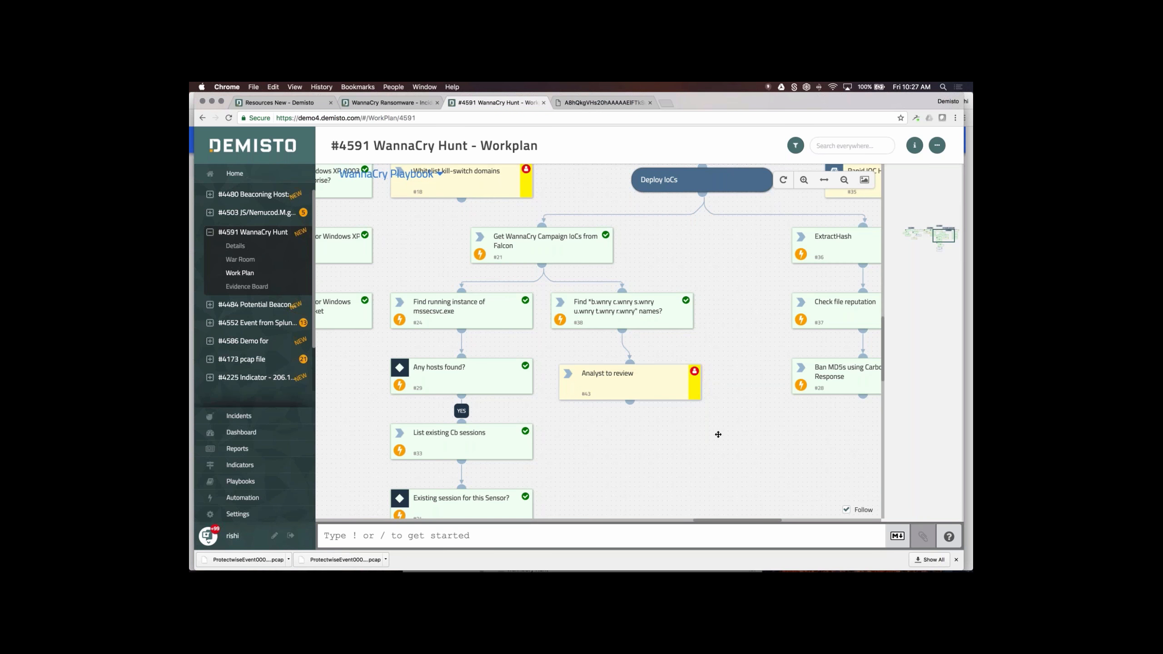
{"action": "left_click_drag", "start_coordinate": [718, 434], "coordinate": [484, 455]}
- Review the ExtractHash results and the reputations of the extracted hashes
{"action": "left_click", "coordinate": [622, 263]}
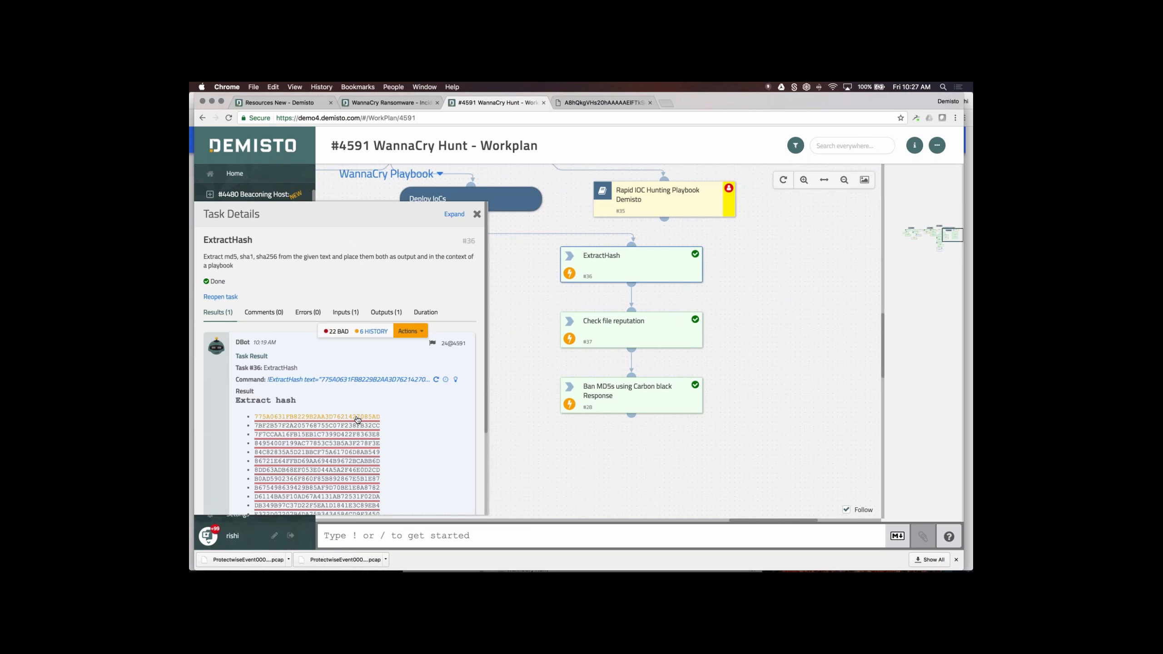
{"action": "left_click", "coordinate": [358, 417]}
{"action": "left_click", "coordinate": [340, 427]}
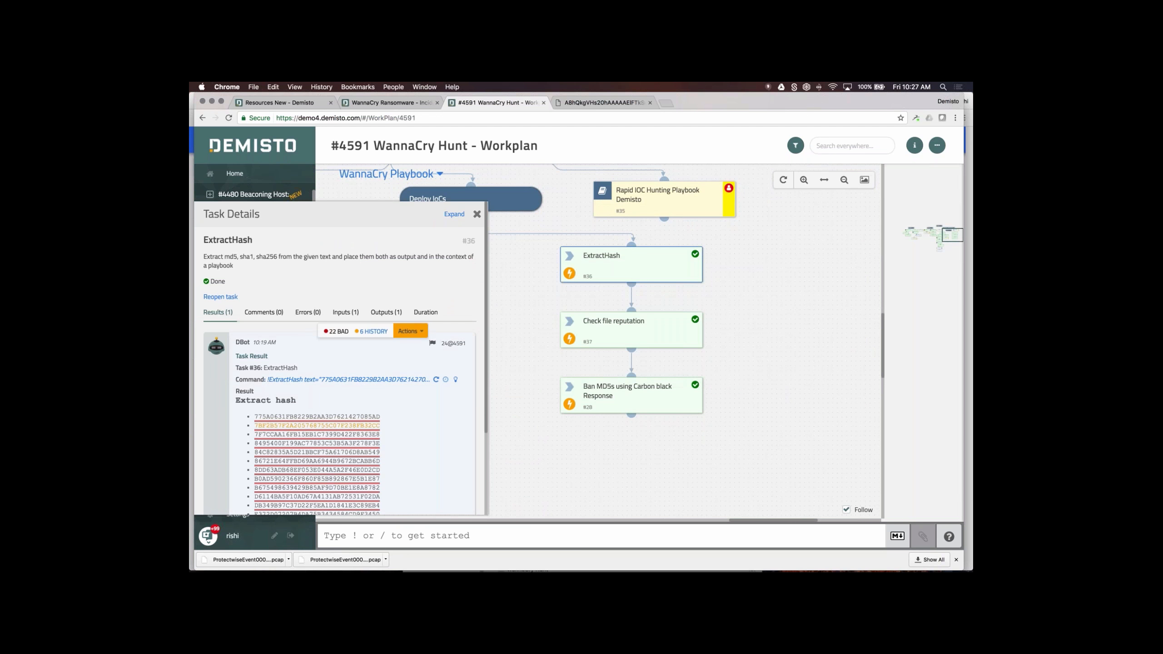
{"action": "left_click", "coordinate": [340, 426]}
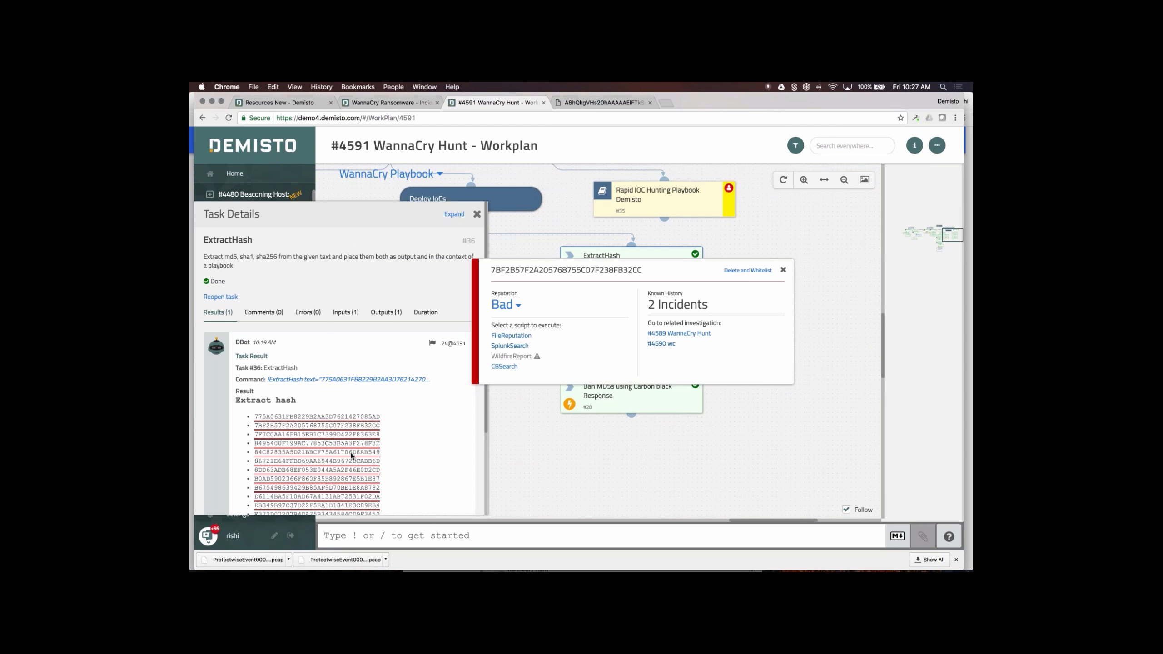
{"action": "left_click", "coordinate": [351, 454]}
{"action": "left_click", "coordinate": [351, 452]}
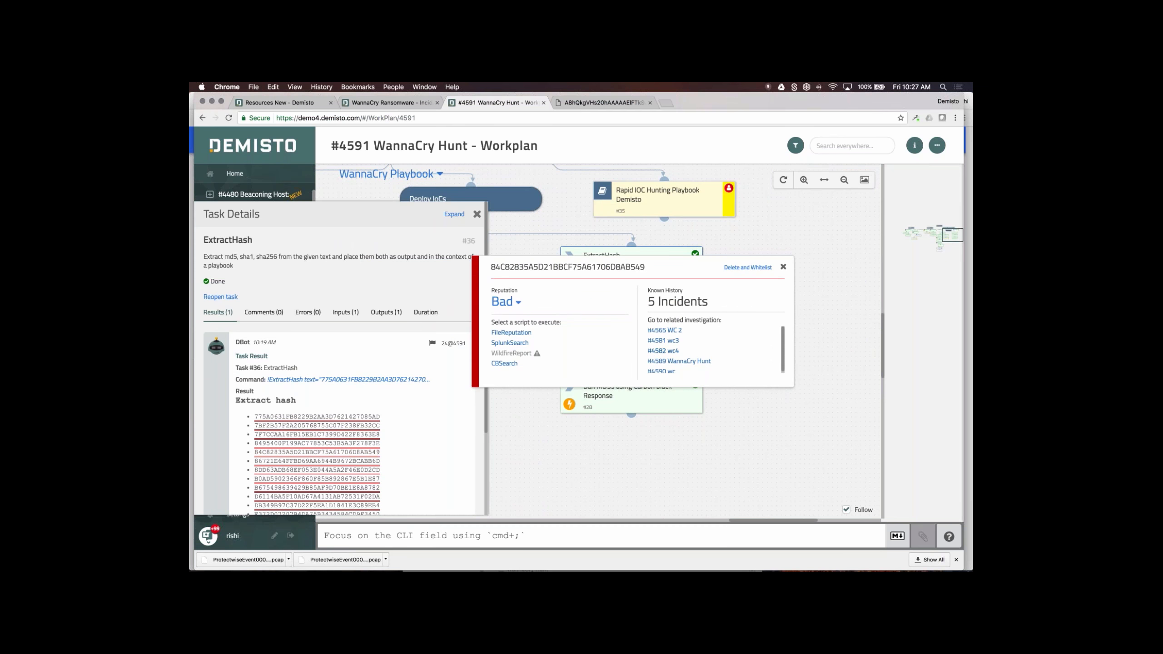
{"action": "left_click", "coordinate": [783, 267]}
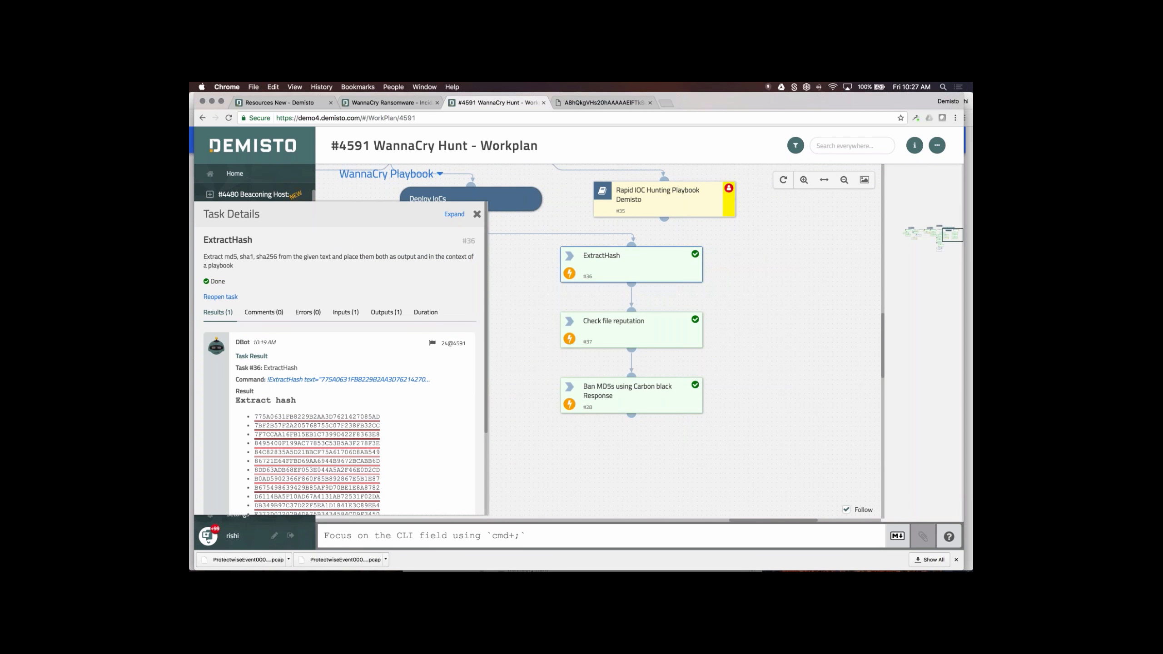
- Review the Check file reputation and Ban MD5s using Carbon black Response task results
{"action": "left_click", "coordinate": [636, 338]}
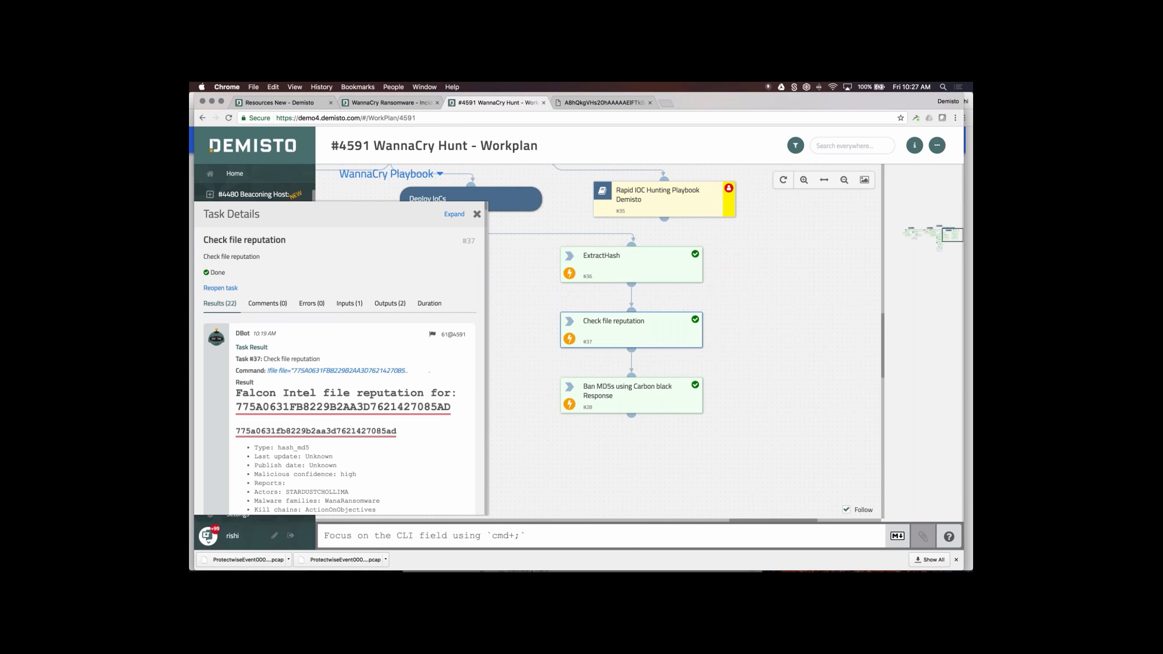
{"action": "left_click", "coordinate": [477, 214]}
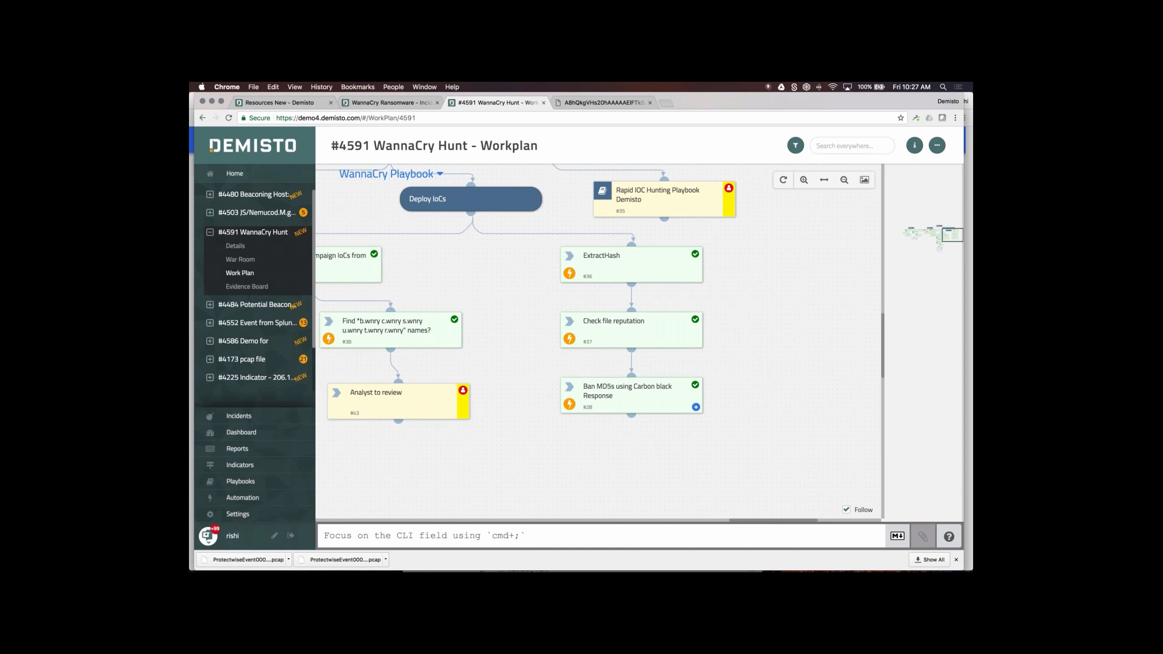
{"action": "left_click", "coordinate": [637, 398]}
{"action": "scroll", "coordinate": [370, 447], "scroll_direction": "down", "scroll_amount": 3}
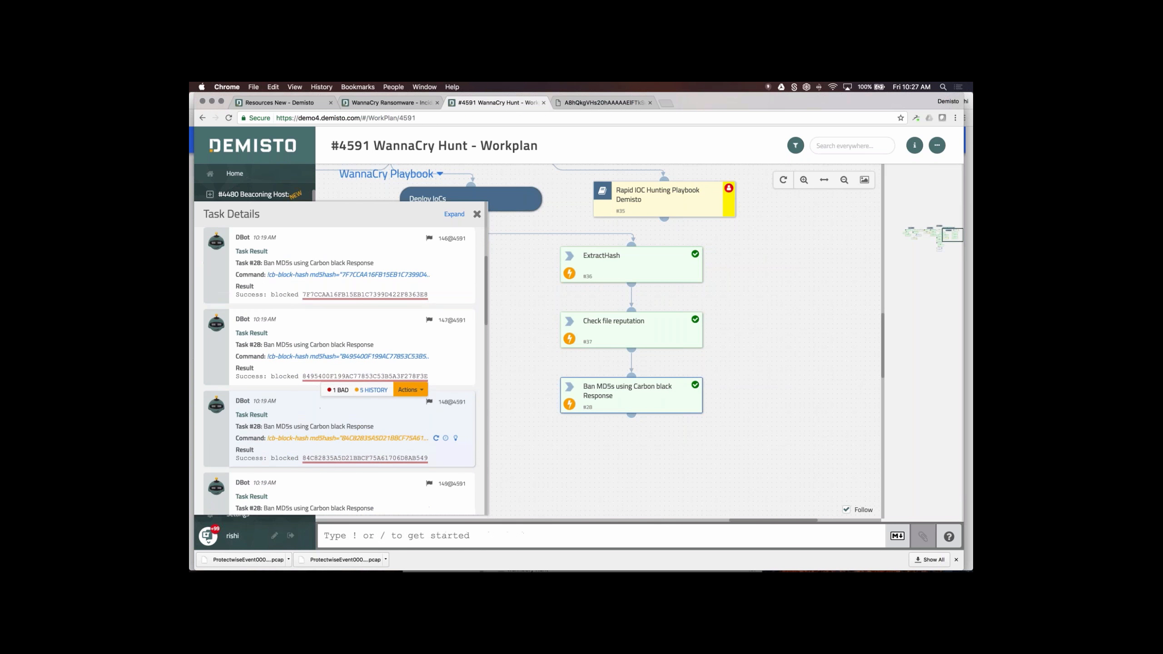
{"action": "left_click", "coordinate": [477, 214]}
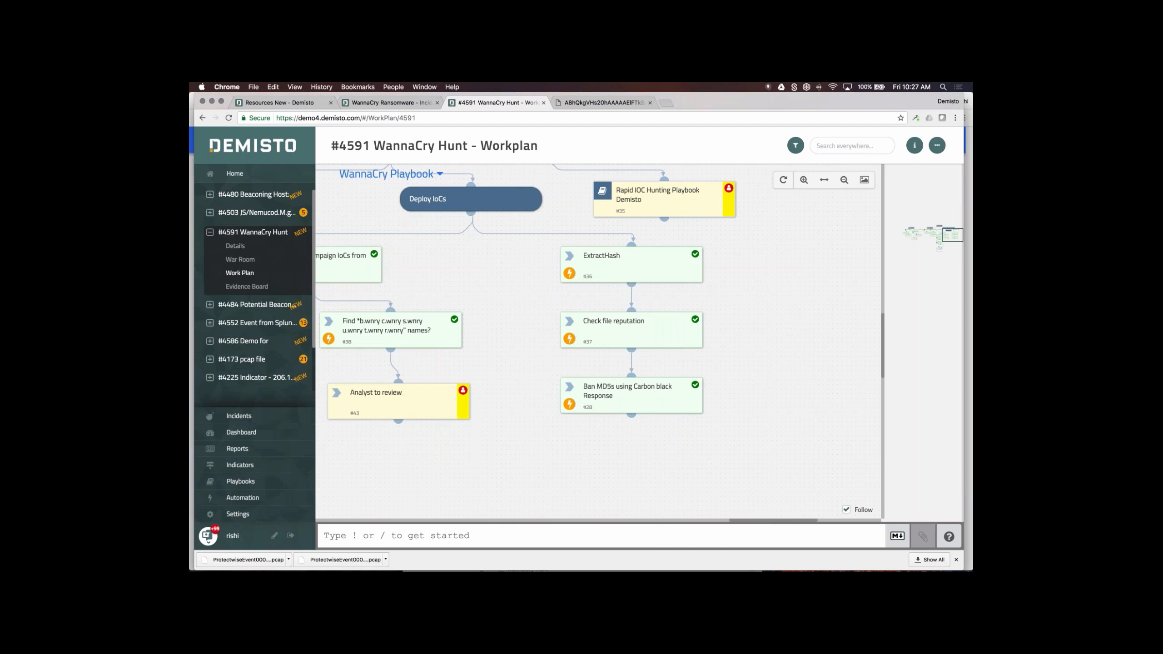
{"action": "left_click_drag", "start_coordinate": [733, 412], "coordinate": [818, 316]}
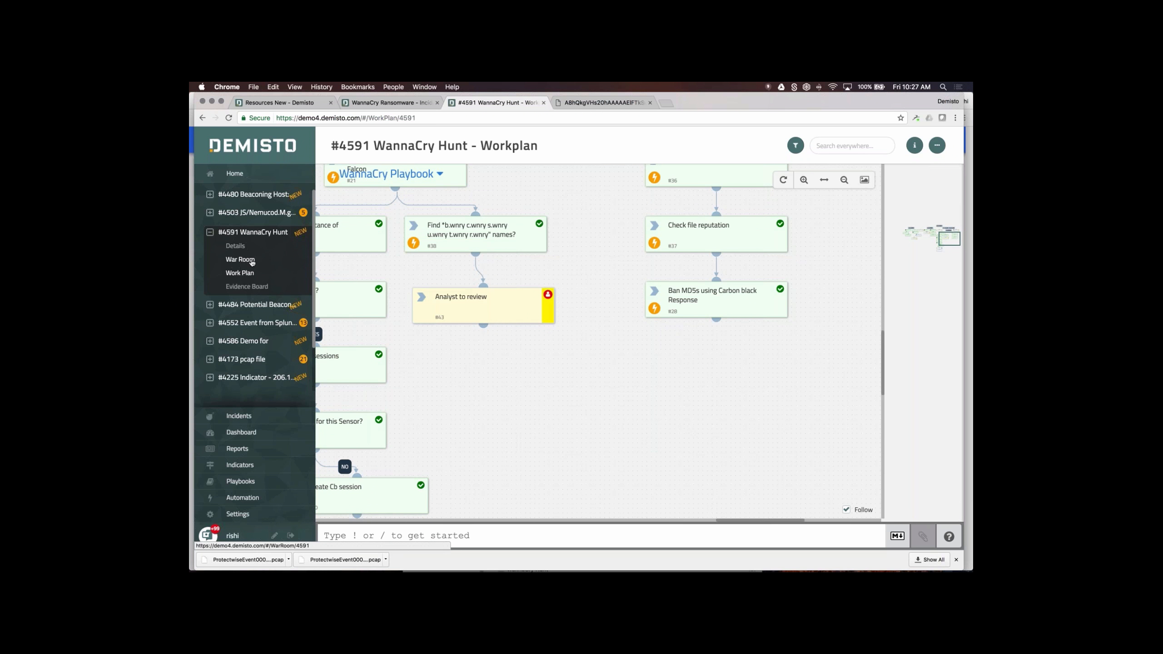
{"action": "left_click", "coordinate": [250, 261]}
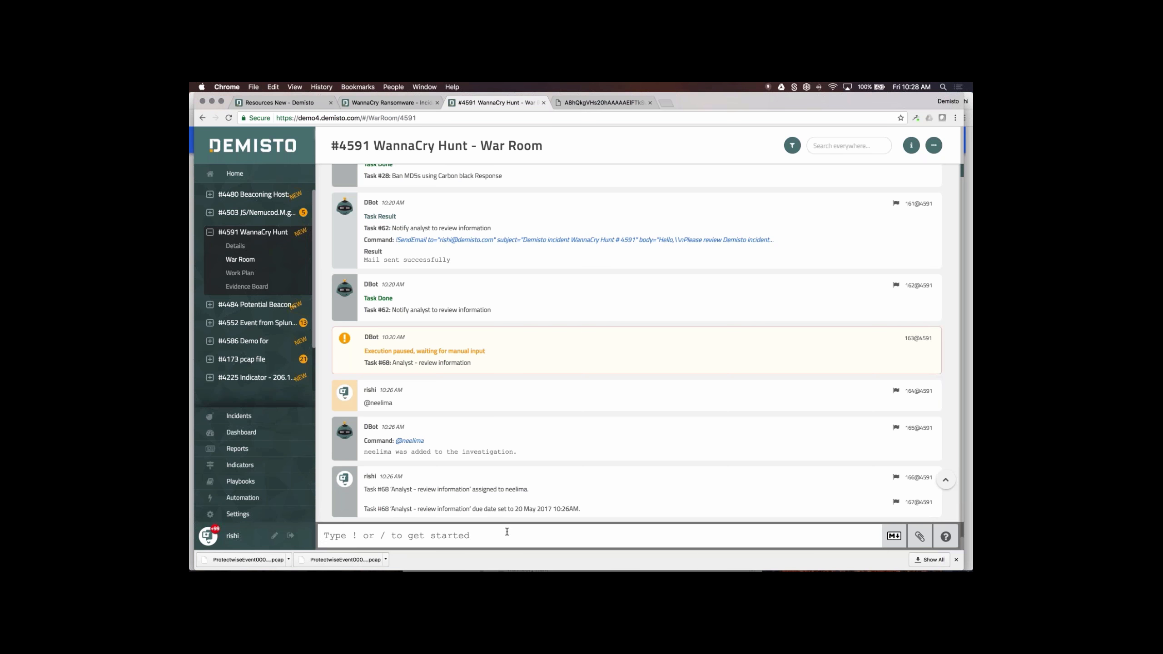
{"action": "type", "text": " get you"}
{"action": "key", "text": "BackSpace"}
{"action": "key", "text": "BackSpace"}
{"action": "key", "text": "BackSpace"}
{"action": "key", "text": "BackSpace"}
{"action": "key", "text": "BackSpace"}
{"action": "key", "text": "BackSpace"}
{"action": "key", "text": "BackSpace"}
{"action": "type", "text": "= please"}
{"action": "left_click", "coordinate": [384, 536]}
{"action": "key", "text": "BackSpace"}
{"action": "type", "text": "- please get me packet capture from"}
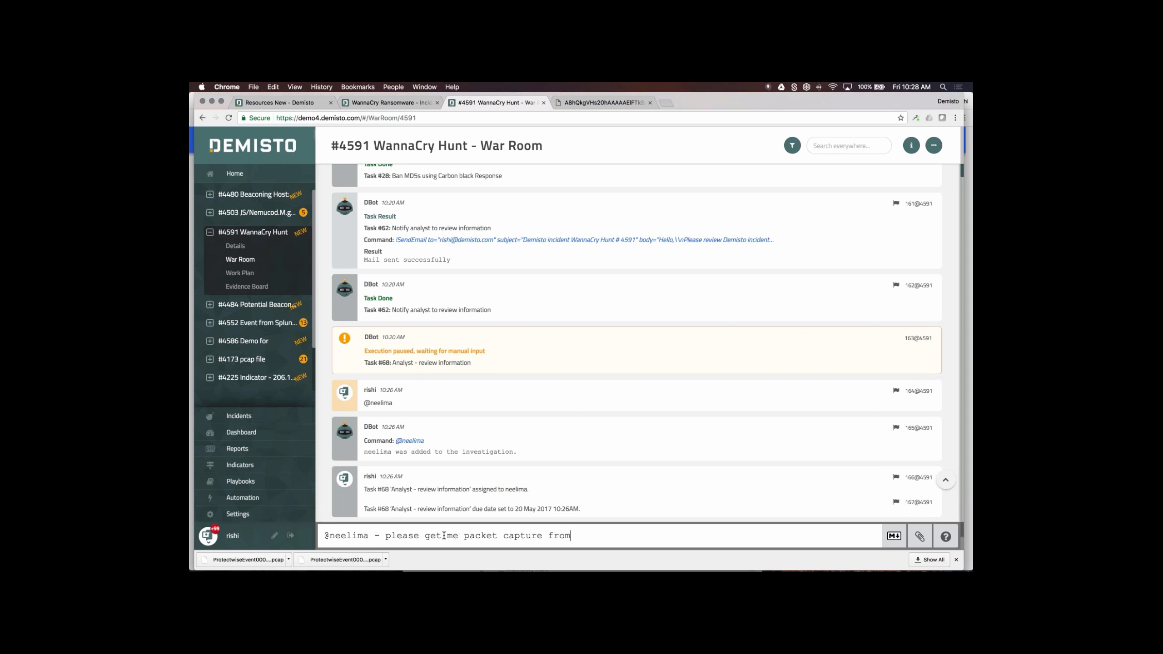
{"action": "type", "text": " our firewall."}
{"action": "key", "text": "Return"}
{"action": "type", "text": "!"}
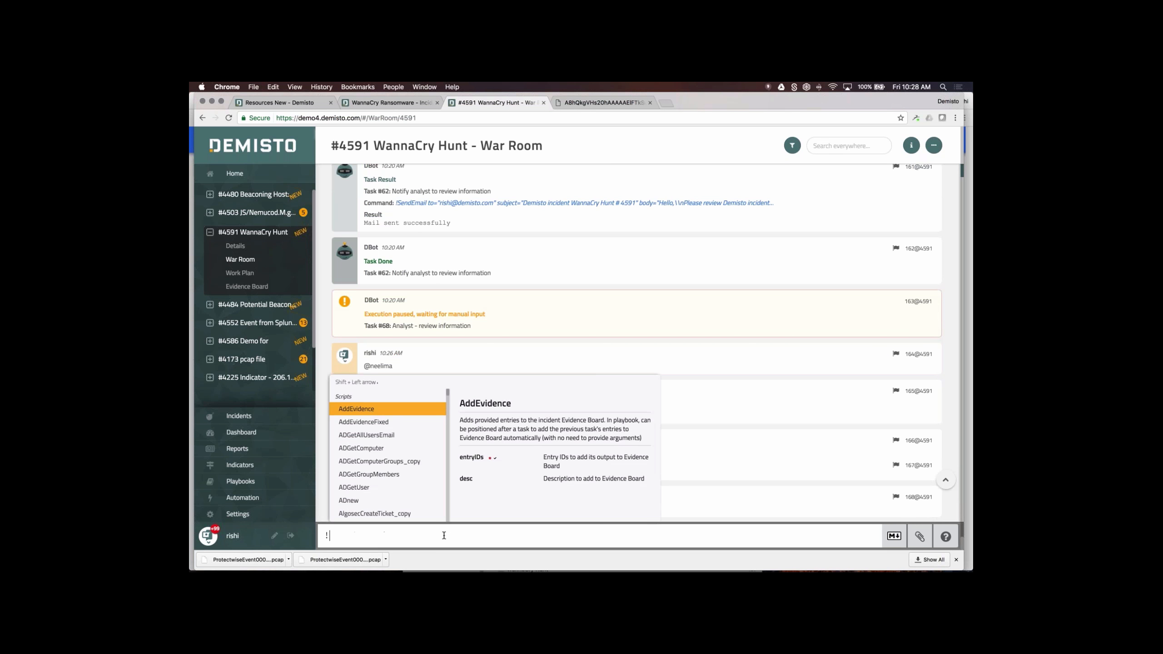
{"action": "key", "text": "BackSpace"}
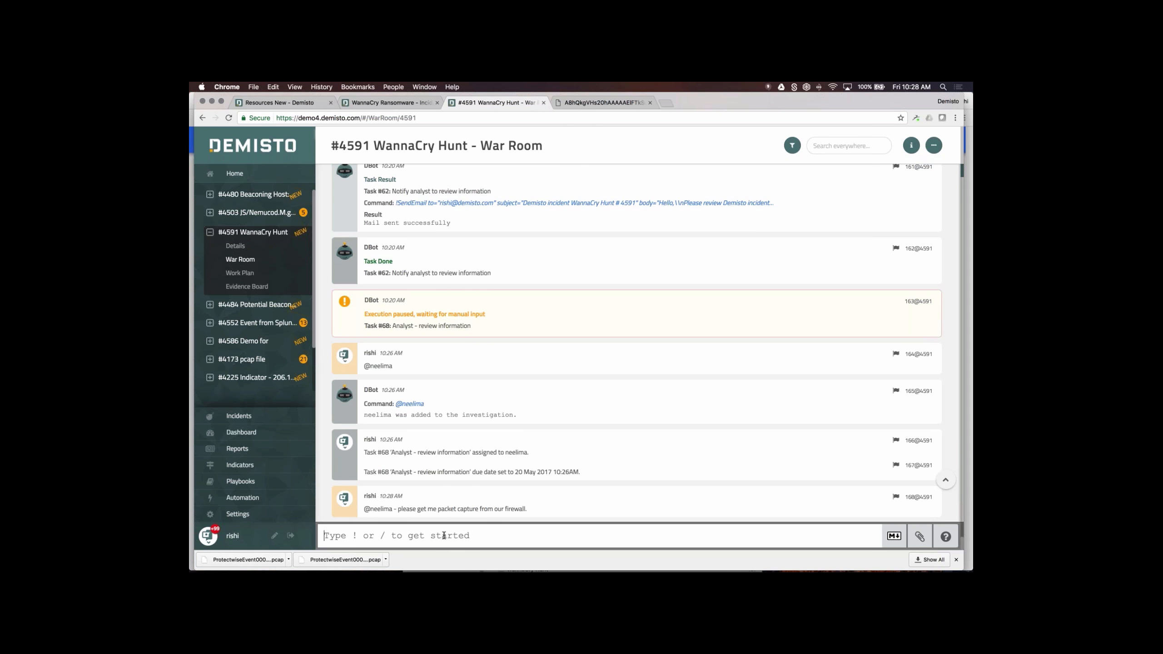
{"action": "type", "text": "Iam taking off for"}
{"action": "type", "text": "y."}
{"action": "key", "text": "Return"}
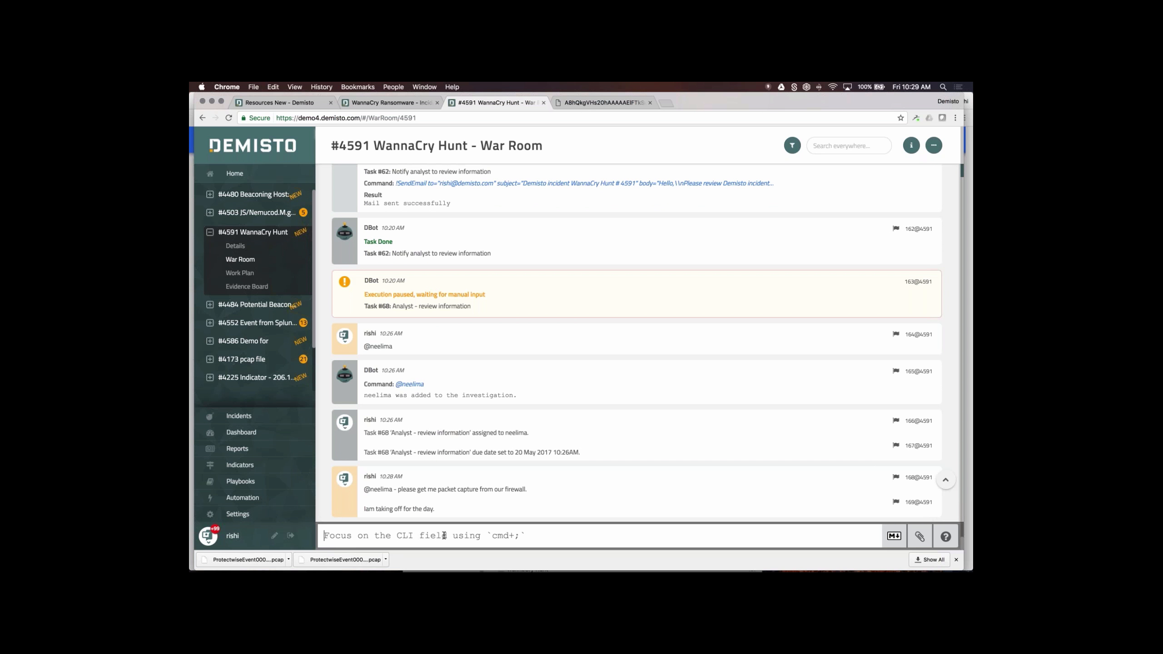
{"action": "scroll", "coordinate": [636, 298], "scroll_direction": "up", "scroll_amount": 10}
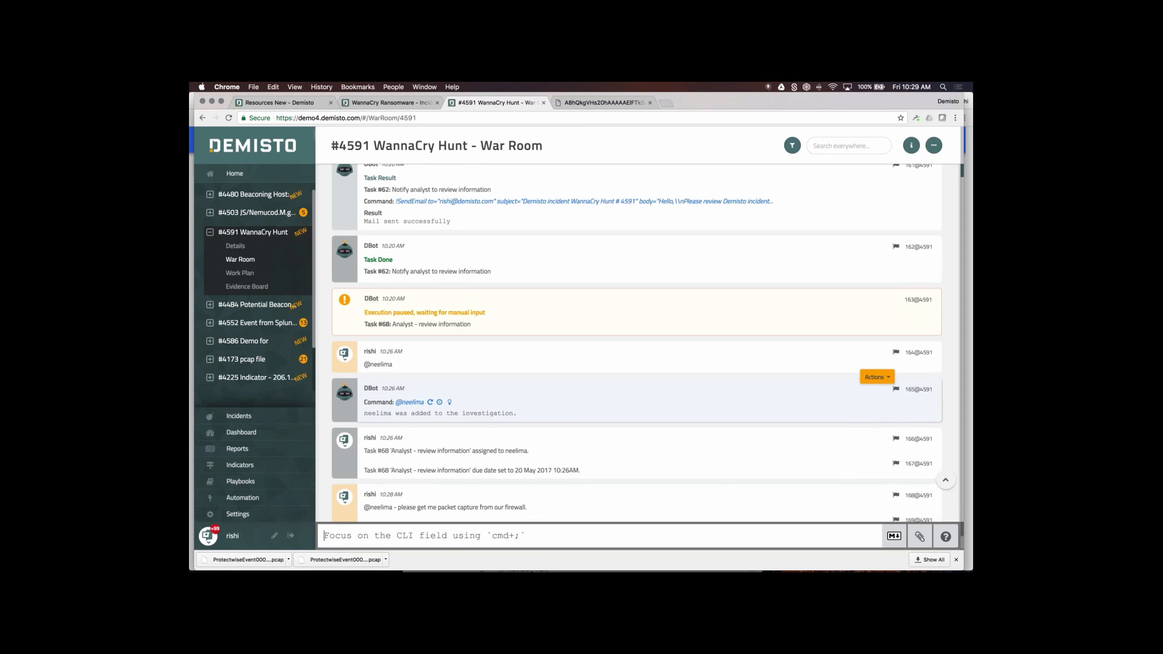
{"action": "scroll", "coordinate": [694, 341], "scroll_direction": "down", "scroll_amount": 10}
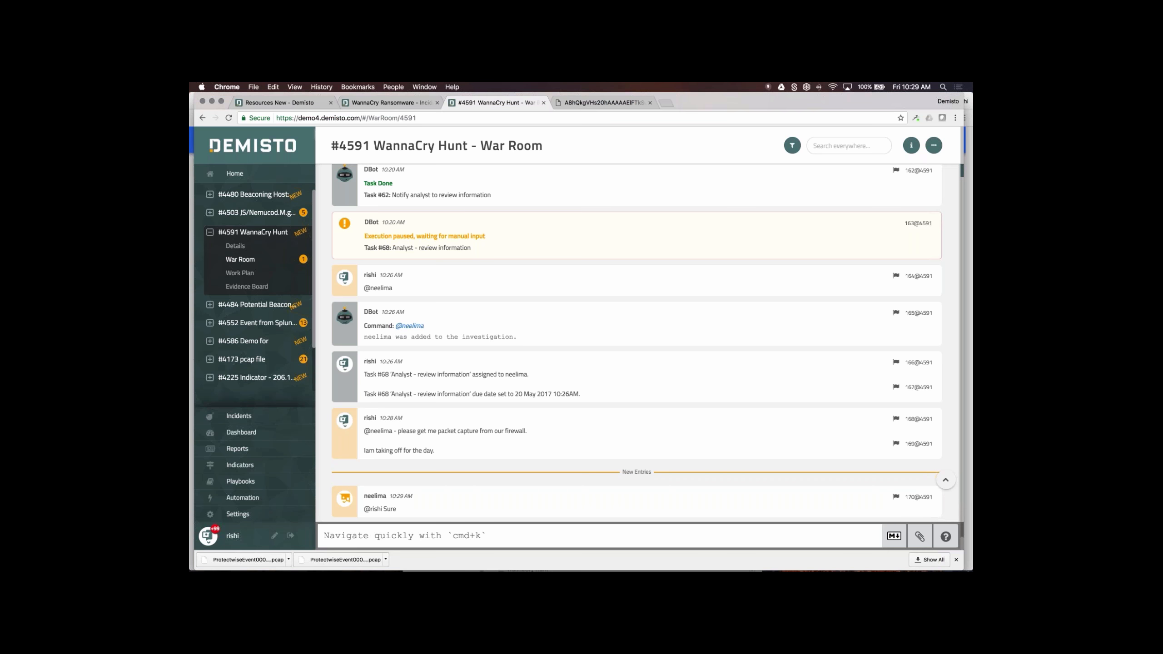
{"action": "type", "text": "!p"}
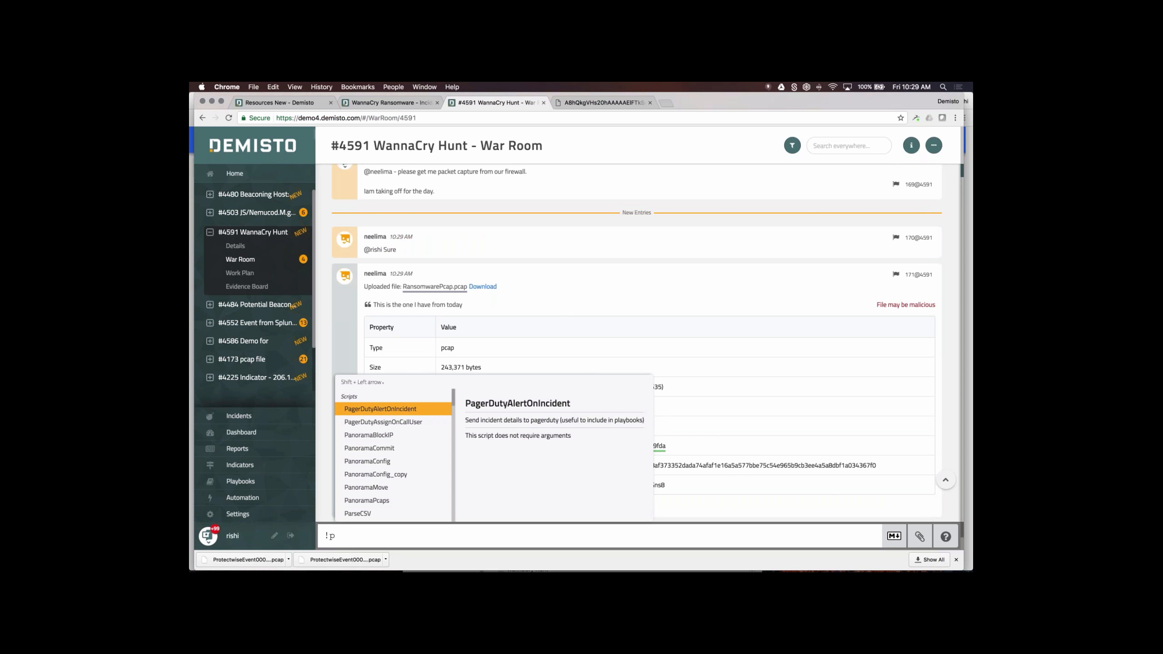
{"action": "type", "text": "or"}
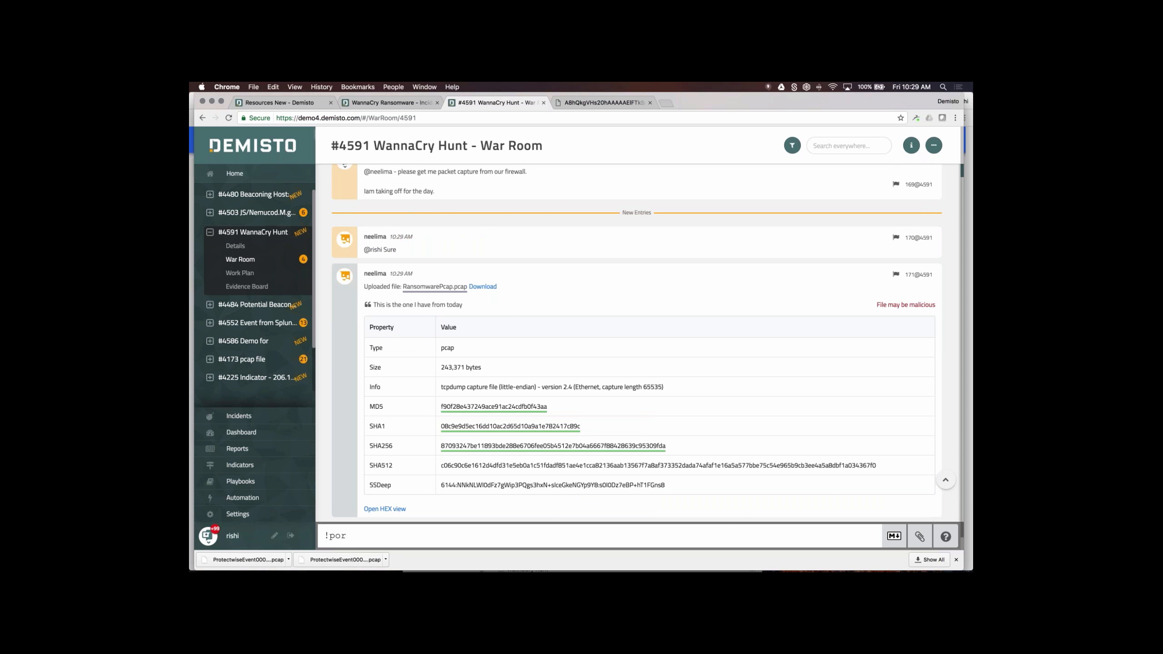
{"action": "key", "text": "BackSpace"}
{"action": "key", "text": "BackSpace"}
{"action": "type", "text": "ro"}
{"action": "key", "text": "Down"}
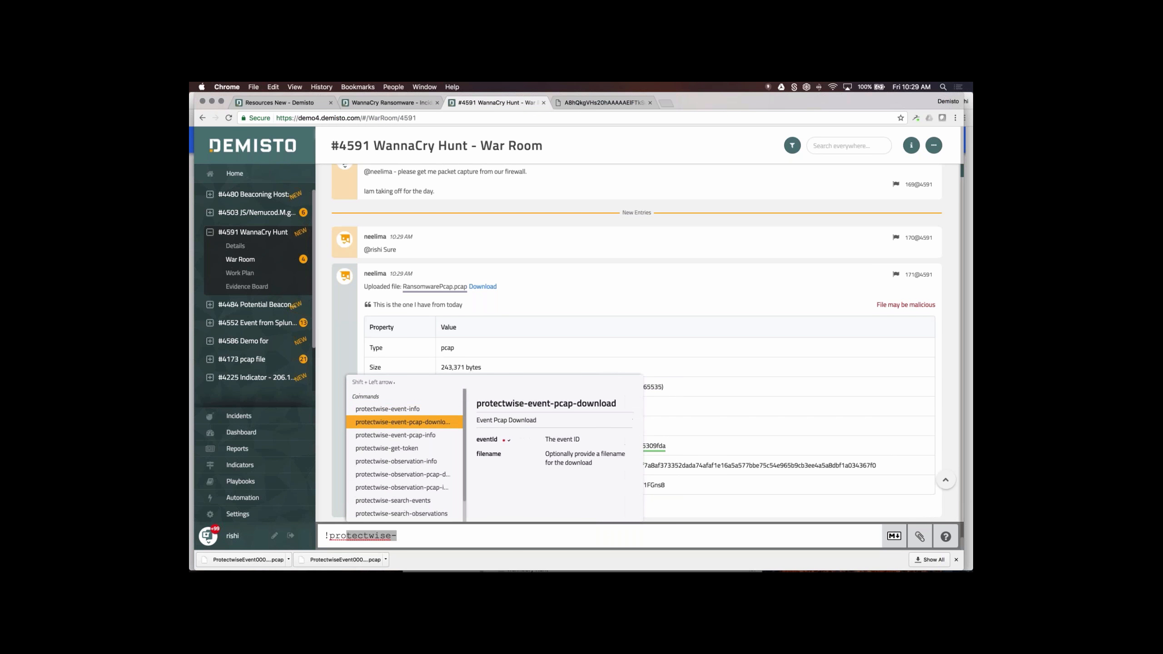
{"action": "key", "text": "BackSpace"}
{"action": "key", "text": "BackSpace"}
{"action": "key", "text": "BackSpace"}
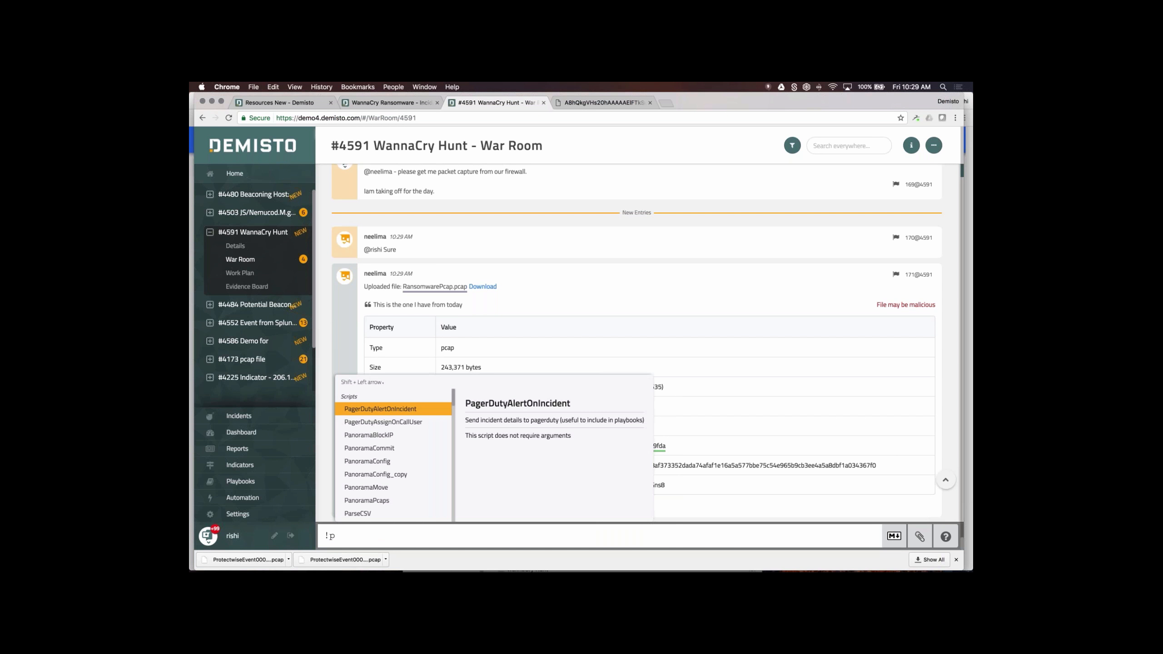
{"action": "key", "text": "BackSpace"}
{"action": "key", "text": "BackSpace"}
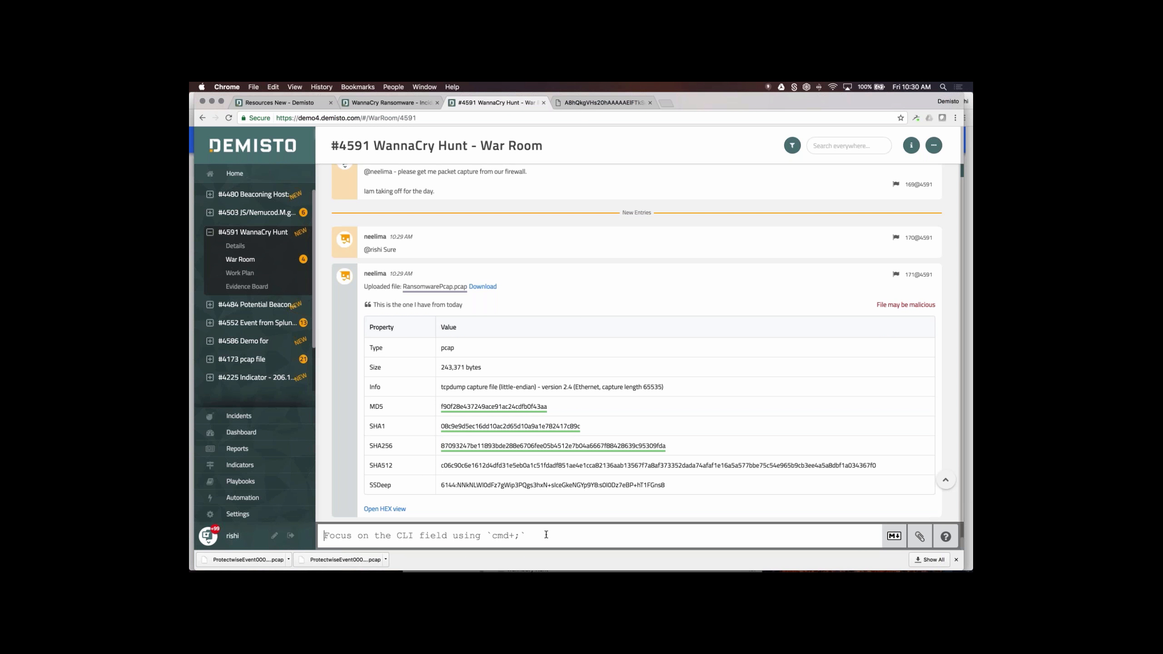
- Run !PCAPMiner with entryId 171@4591, the uploaded RansomwarePcap.pcap
{"action": "type", "text": "!PCAPMiner"}
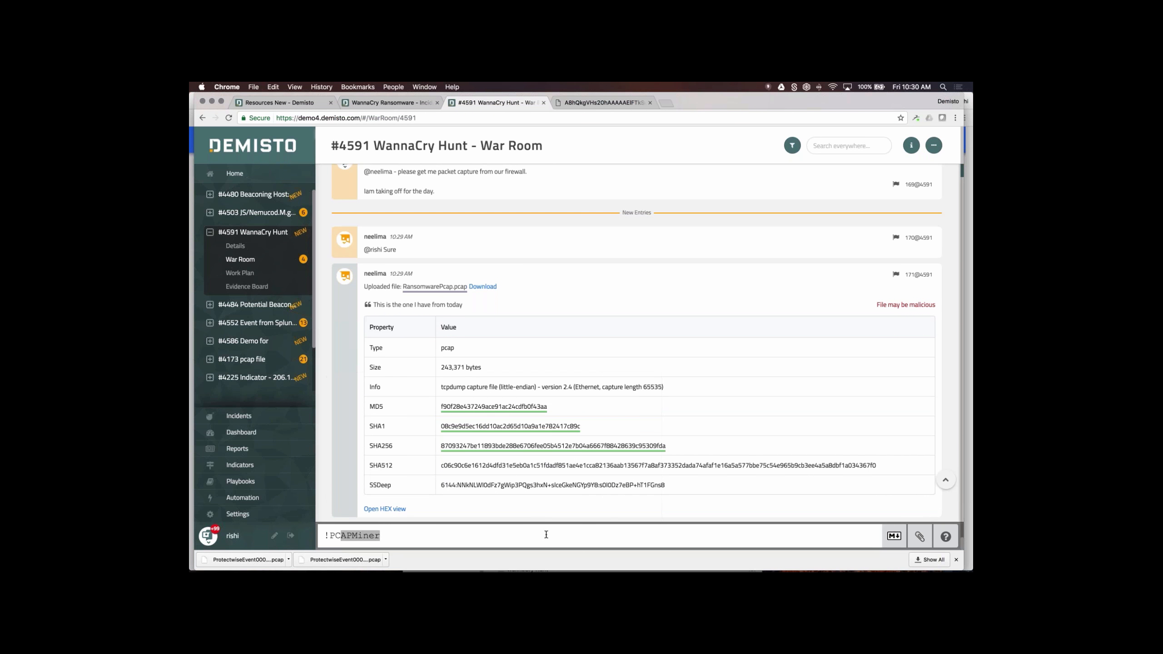
{"action": "key", "text": "Tab"}
{"action": "key", "text": "BackSpace"}
{"action": "key", "text": "BackSpace"}
{"action": "key", "text": "BackSpace"}
{"action": "key", "text": "BackSpace"}
{"action": "key", "text": "BackSpace"}
{"action": "key", "text": "BackSpace"}
{"action": "key", "text": "BackSpace"}
{"action": "key", "text": "BackSpace"}
{"action": "key", "text": "BackSpace"}
{"action": "key", "text": "BackSpace"}
{"action": "type", "text": "!"}
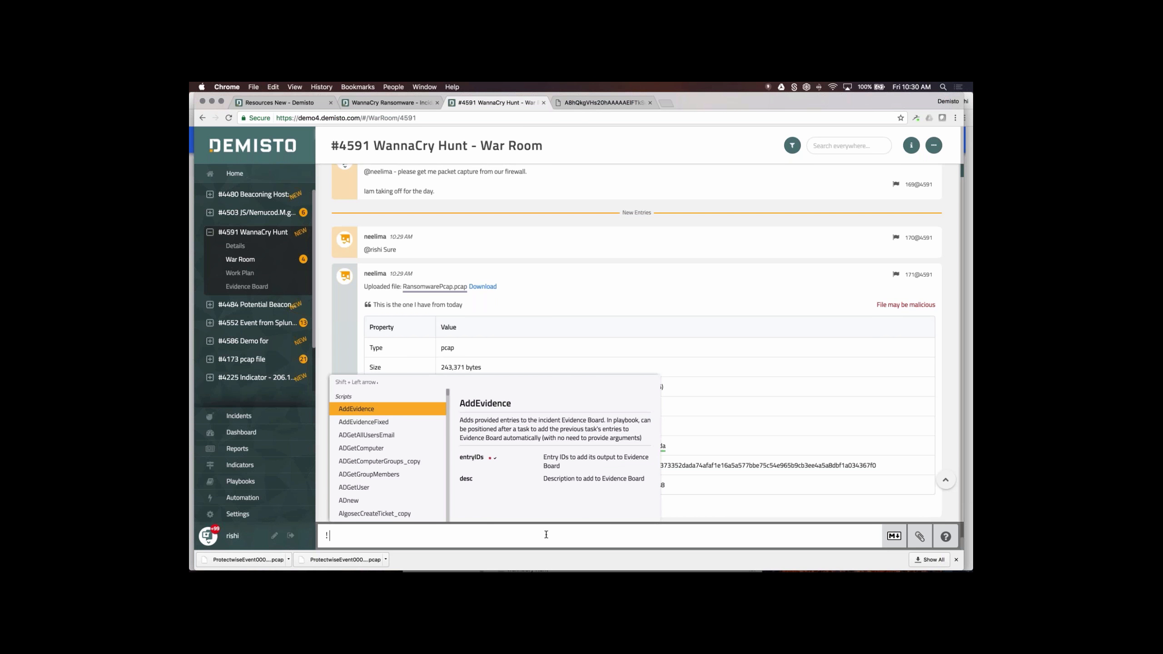
{"action": "type", "text": "pCAPMiner"}
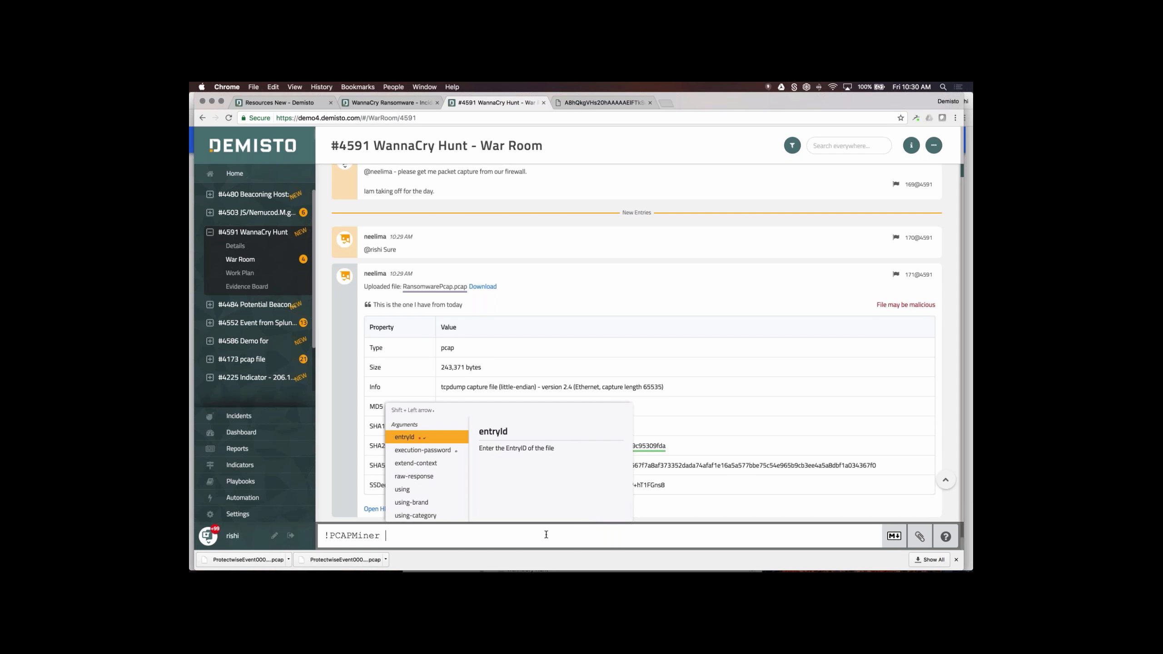
{"action": "key", "text": "Return"}
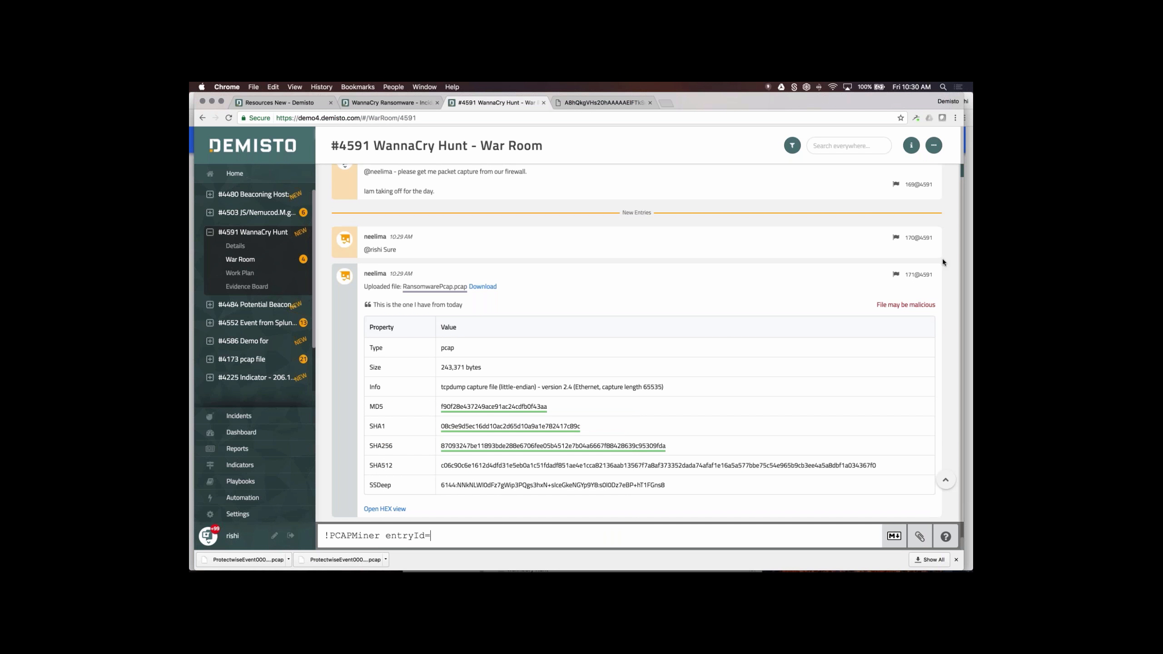
{"action": "mouse_move", "coordinate": [913, 278]}
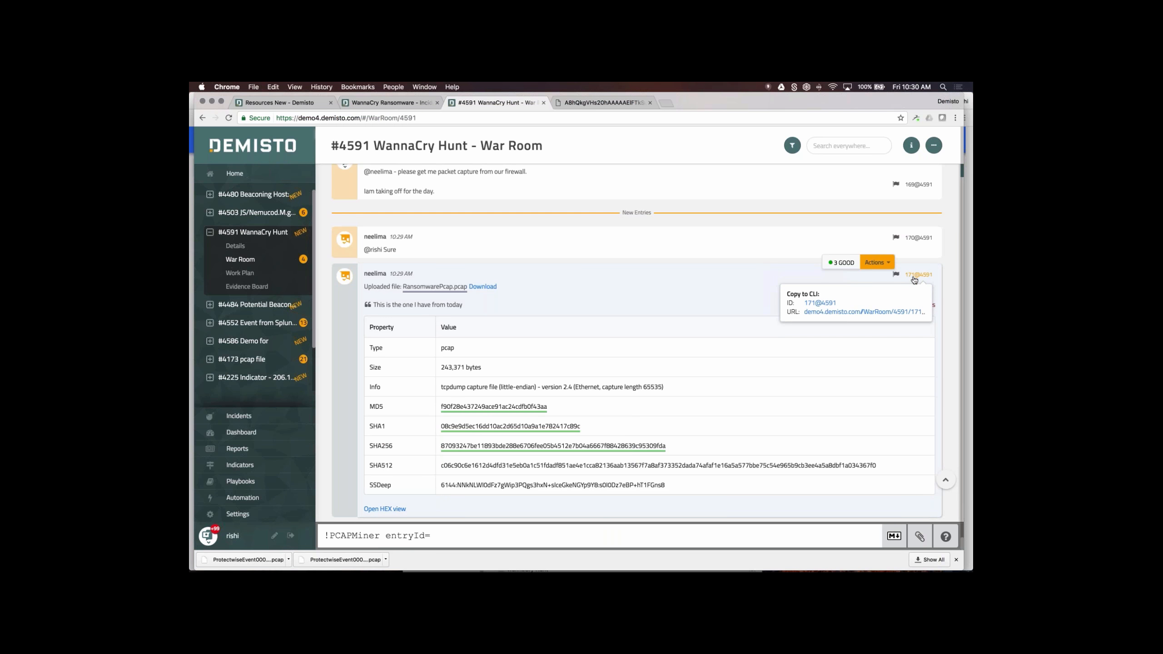
{"action": "left_click", "coordinate": [822, 303]}
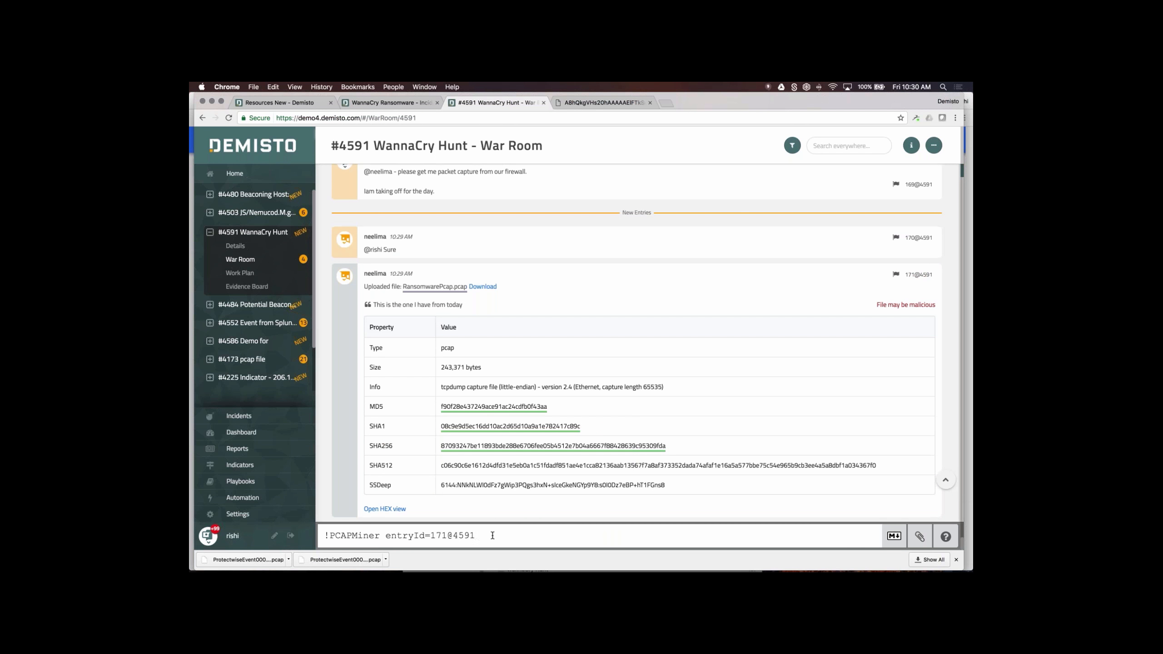
{"action": "key", "text": "Return"}
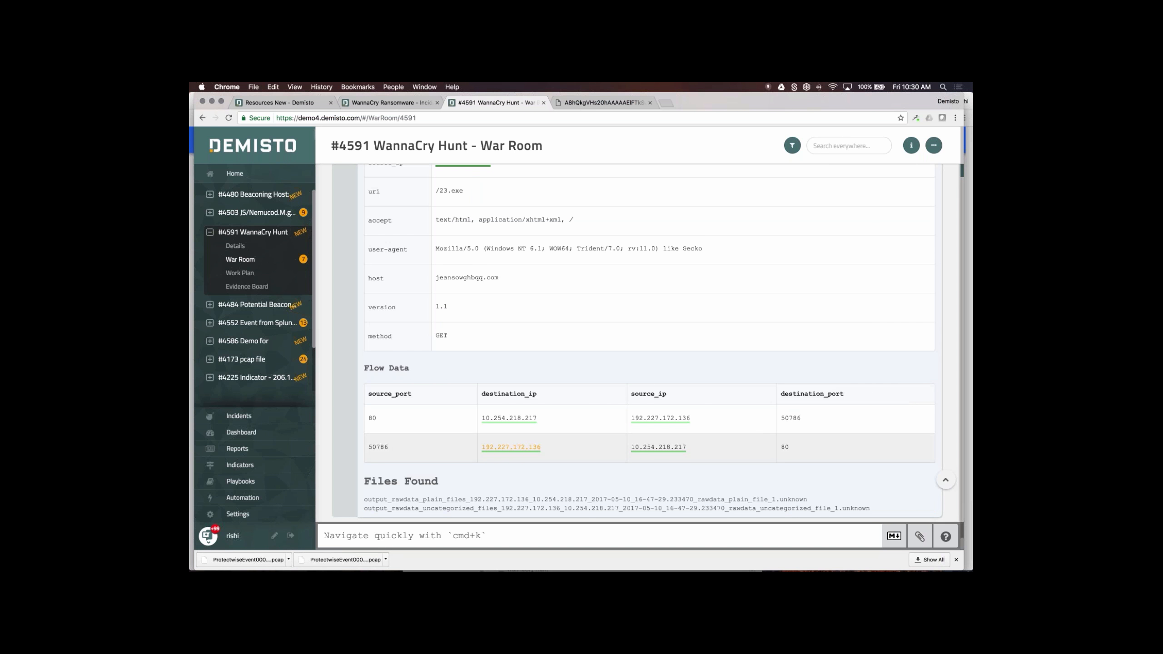
- Check the extracted PE32 executable's MD5 reputation: Bad, with 0 known incidents
{"action": "scroll", "coordinate": [582, 293], "scroll_direction": "up", "scroll_amount": 6}
{"action": "scroll", "coordinate": [582, 298], "scroll_direction": "up", "scroll_amount": 10}
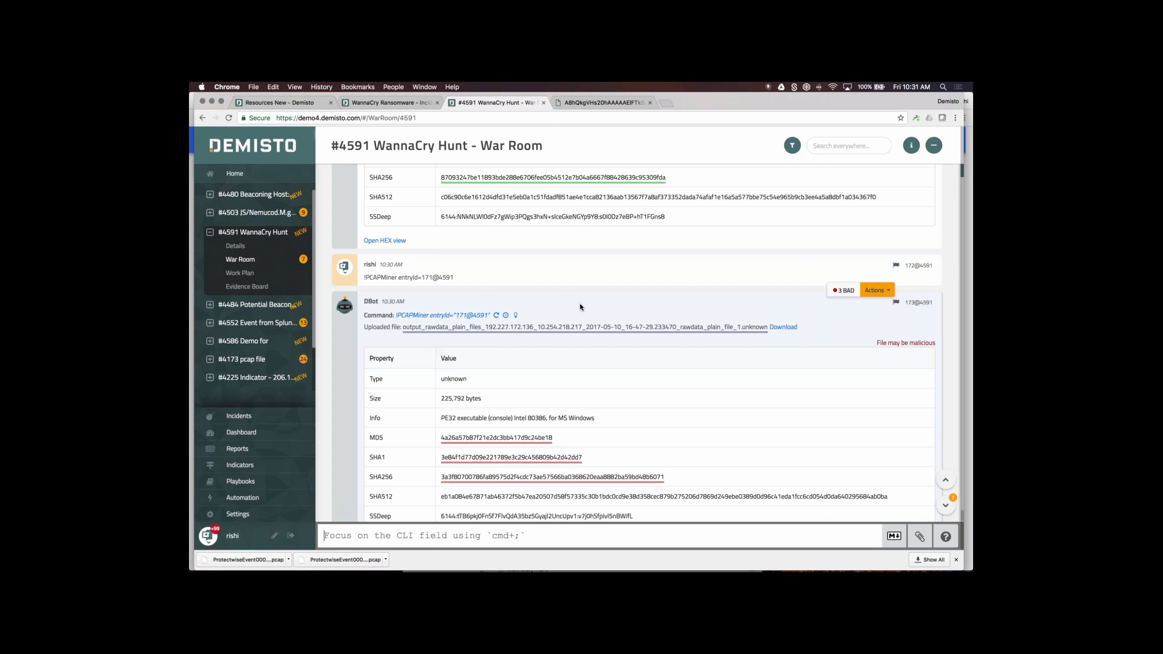
{"action": "scroll", "coordinate": [580, 304], "scroll_direction": "up", "scroll_amount": 3}
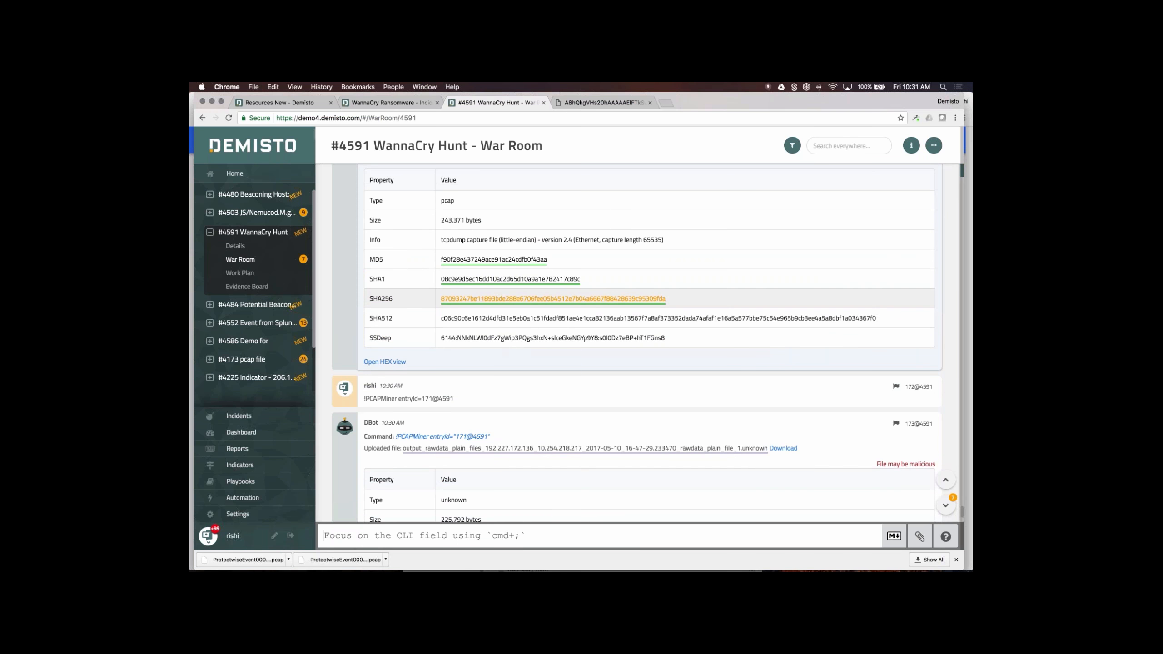
{"action": "scroll", "coordinate": [600, 402], "scroll_direction": "down", "scroll_amount": 3}
{"action": "scroll", "coordinate": [600, 403], "scroll_direction": "down", "scroll_amount": 2}
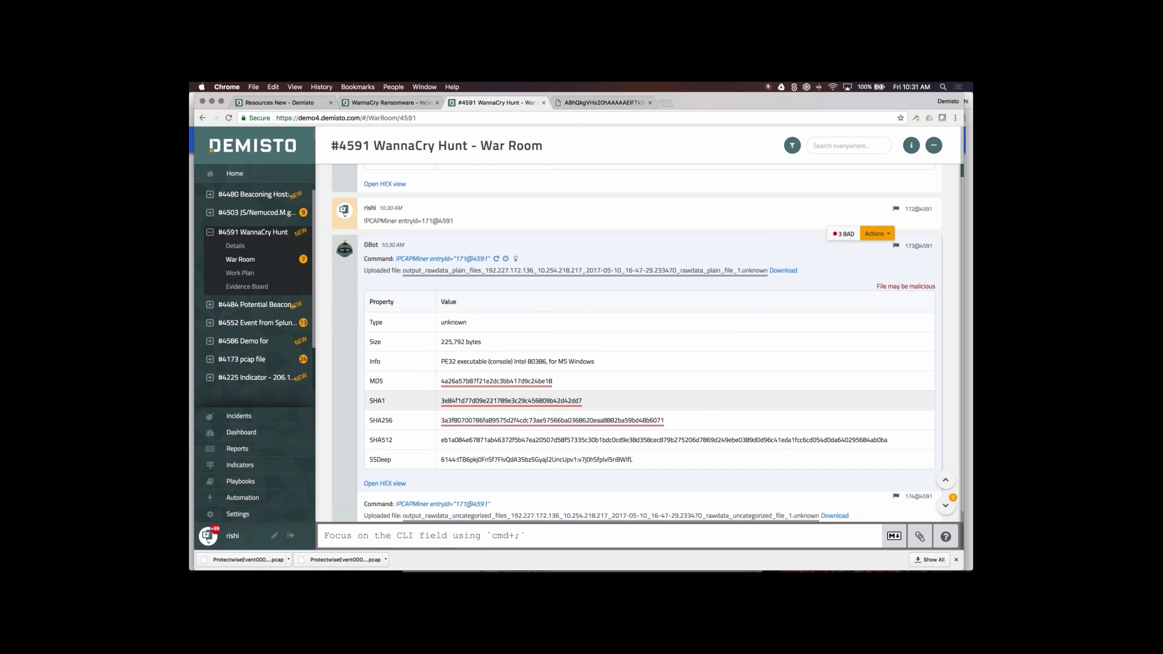
{"action": "scroll", "coordinate": [567, 294], "scroll_direction": "down", "scroll_amount": 3}
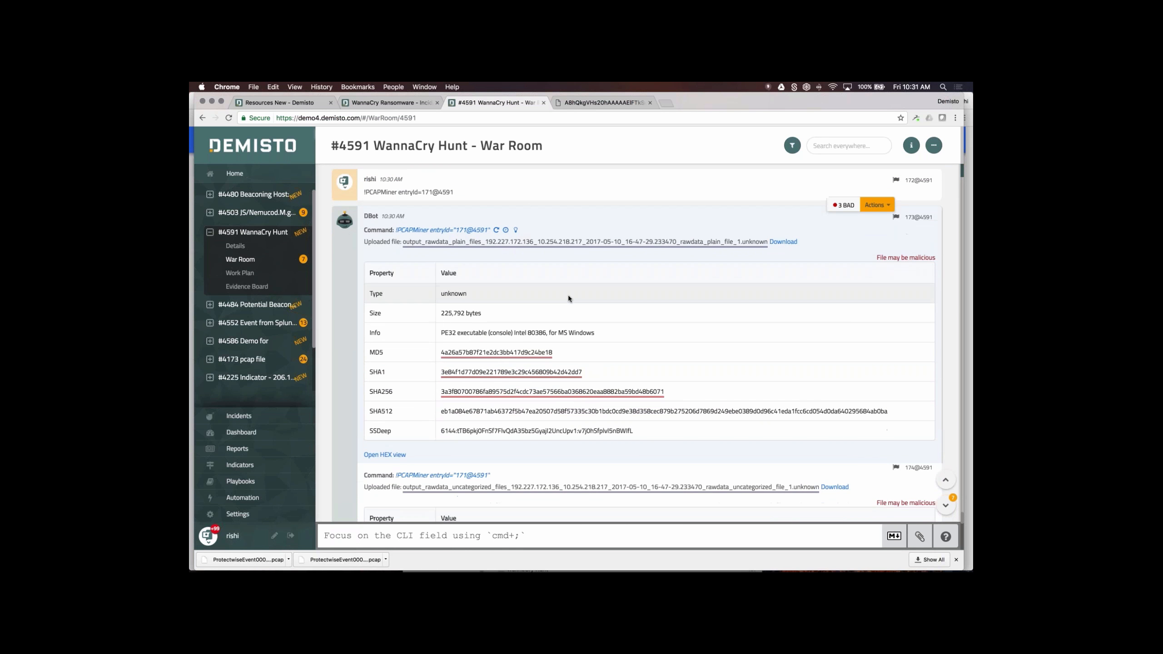
{"action": "scroll", "coordinate": [568, 294], "scroll_direction": "up", "scroll_amount": 5}
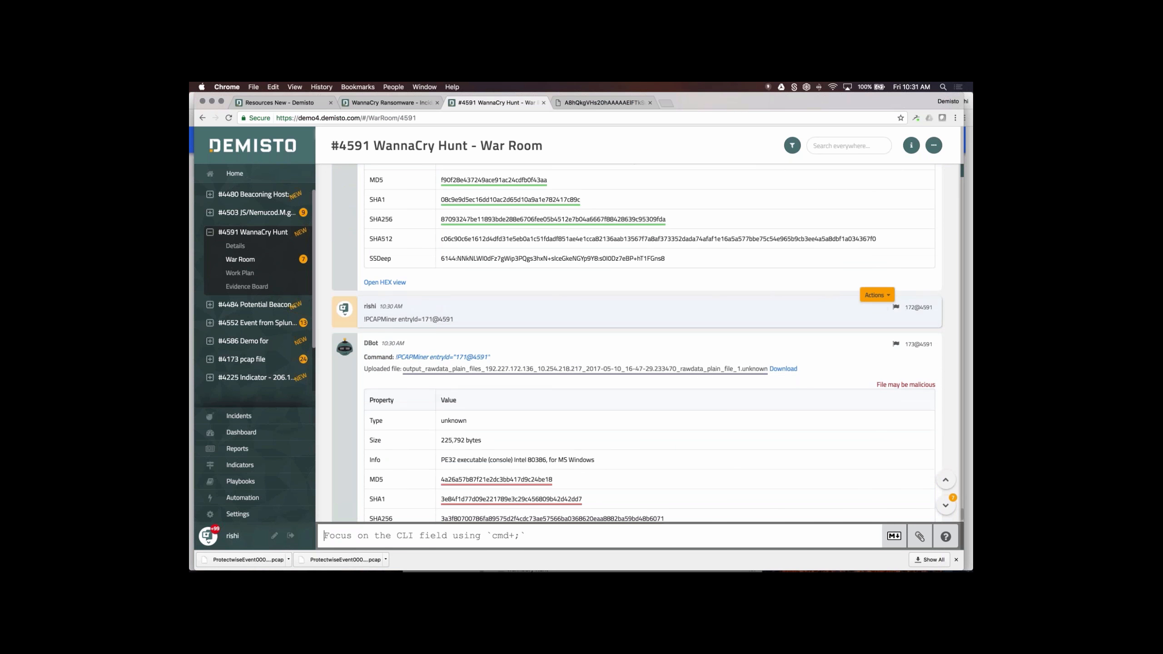
{"action": "scroll", "coordinate": [520, 307], "scroll_direction": "down", "scroll_amount": 7}
{"action": "scroll", "coordinate": [520, 307], "scroll_direction": "up", "scroll_amount": 1}
{"action": "scroll", "coordinate": [522, 308], "scroll_direction": "up", "scroll_amount": 2}
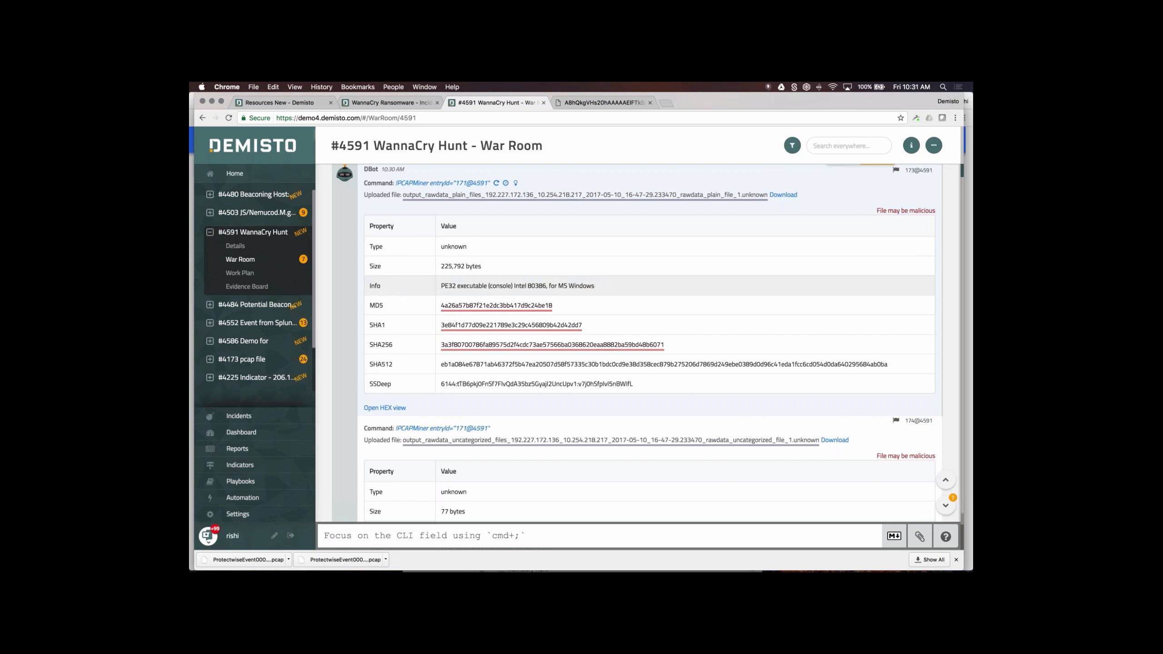
{"action": "left_click", "coordinate": [535, 307]}
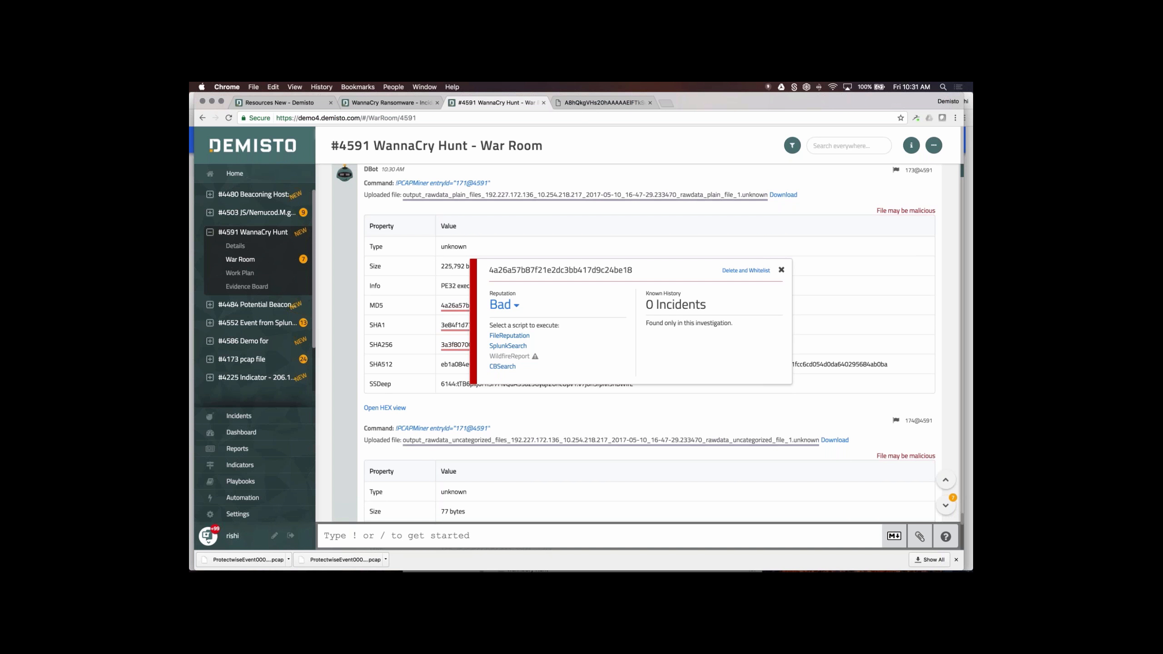
- Recheck the executable's MD5 details and run the Strings enrichment script on it
{"action": "left_click", "coordinate": [780, 270]}
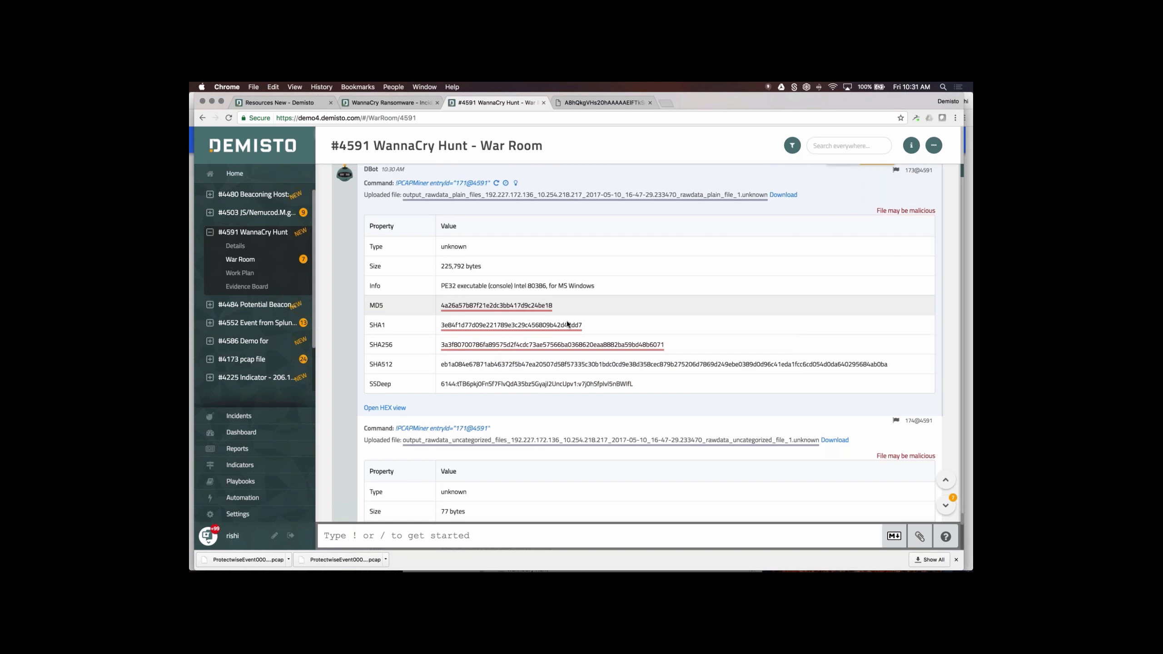
{"action": "left_click", "coordinate": [504, 306]}
{"action": "left_click", "coordinate": [555, 234]}
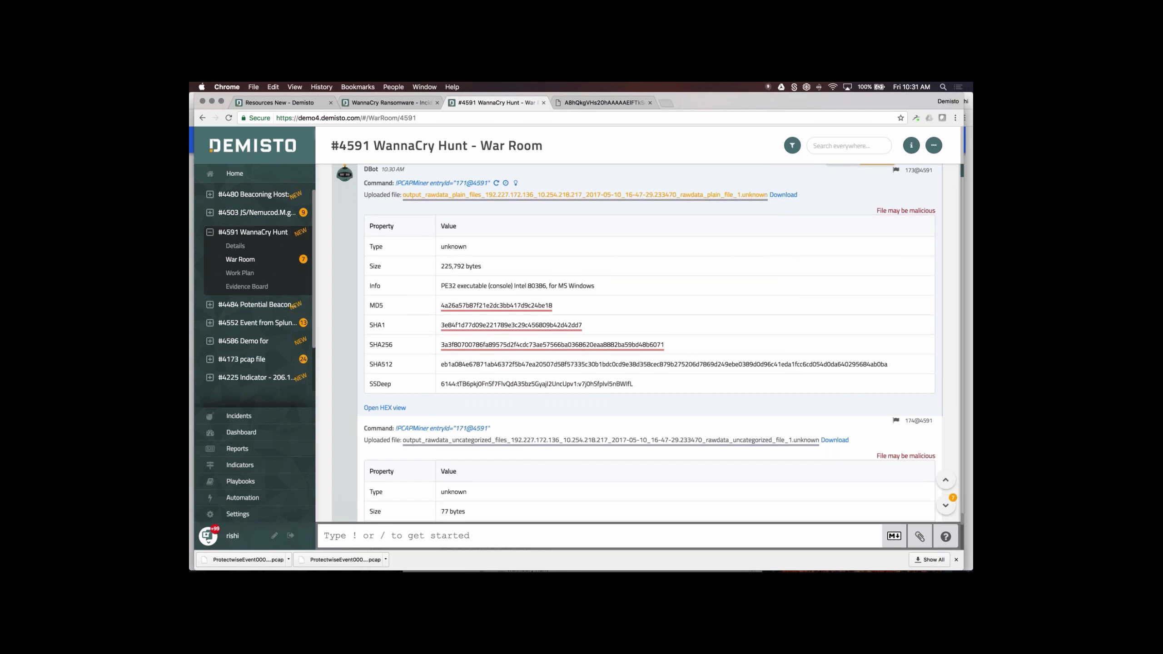
{"action": "left_click", "coordinate": [560, 195]}
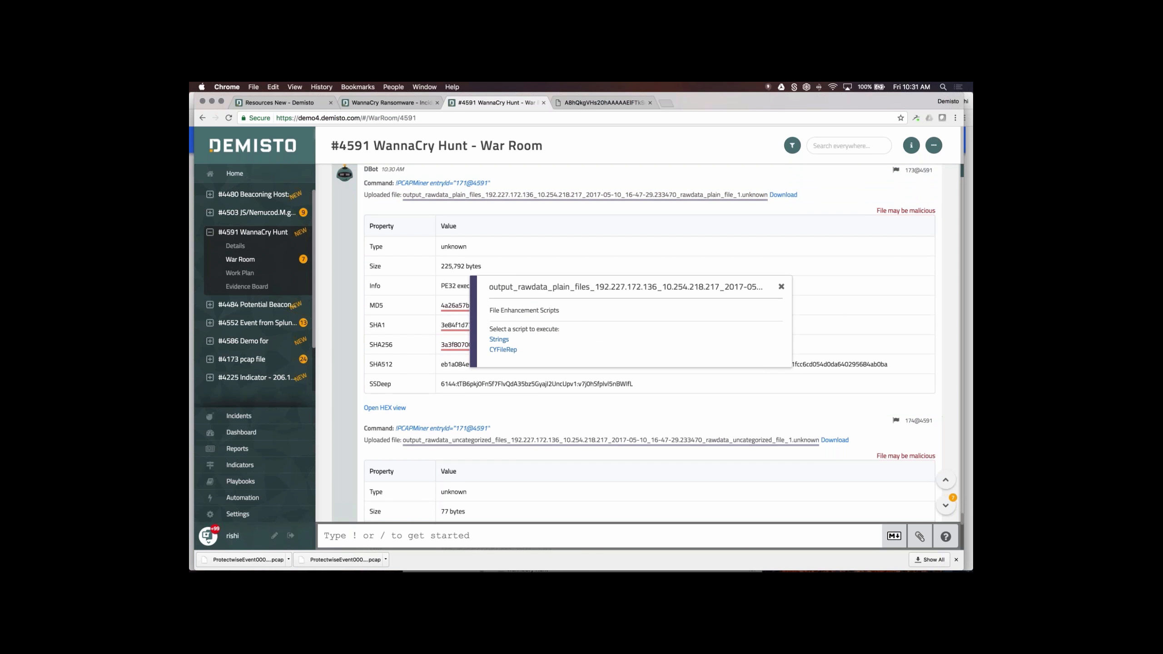
{"action": "left_click", "coordinate": [499, 339]}
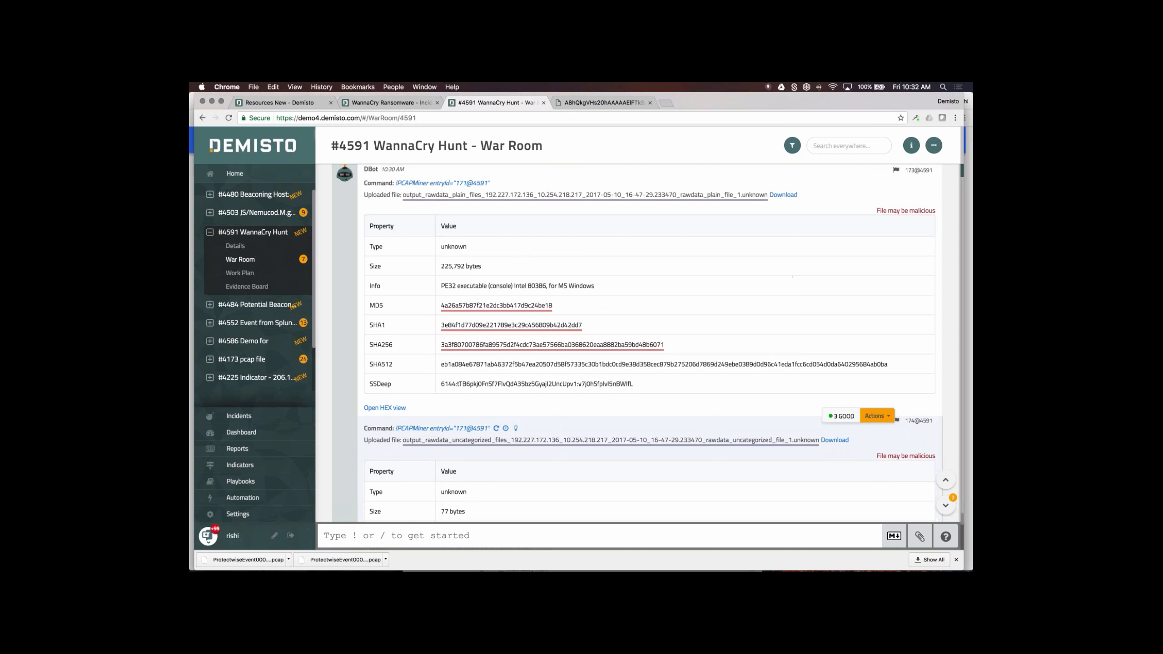
{"action": "scroll", "coordinate": [655, 467], "scroll_direction": "down", "scroll_amount": 5}
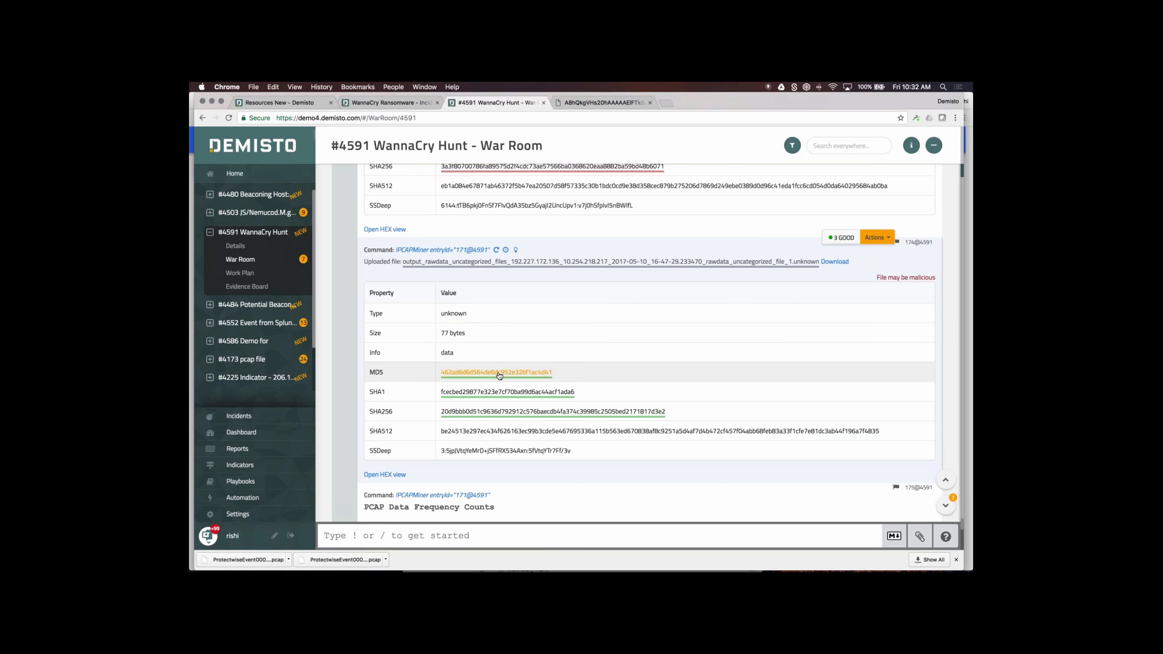
- Check the second extracted file's MD5 reputation and enrichment scripts, then reach the frequency counts
{"action": "left_click", "coordinate": [499, 373]}
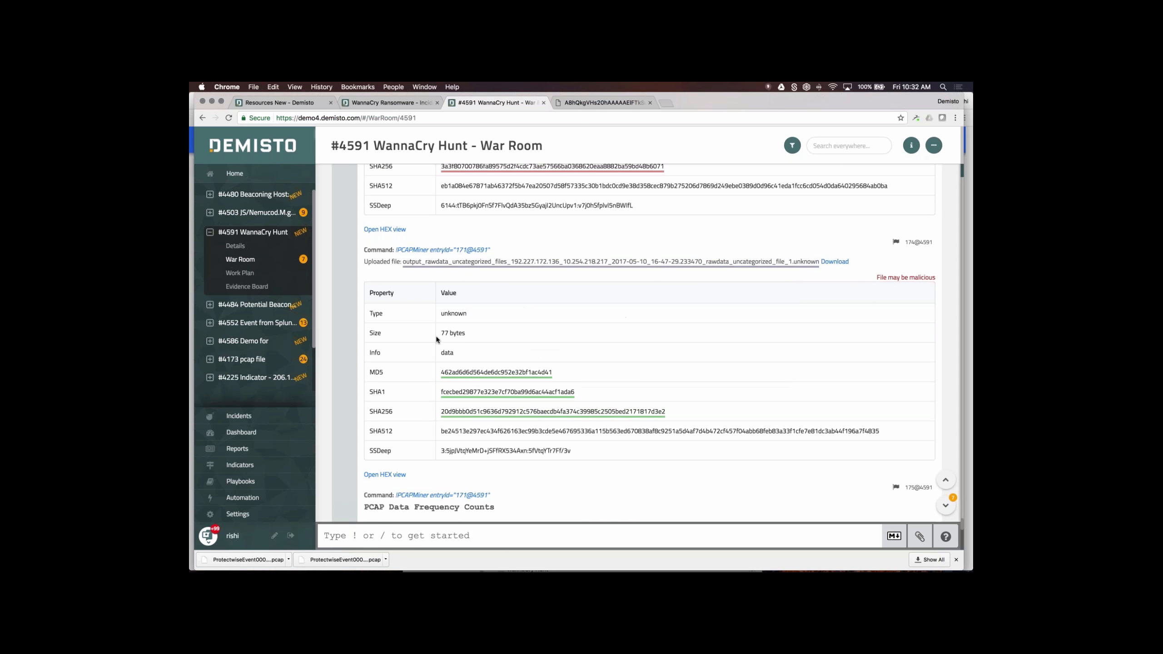
{"action": "left_click", "coordinate": [491, 265]}
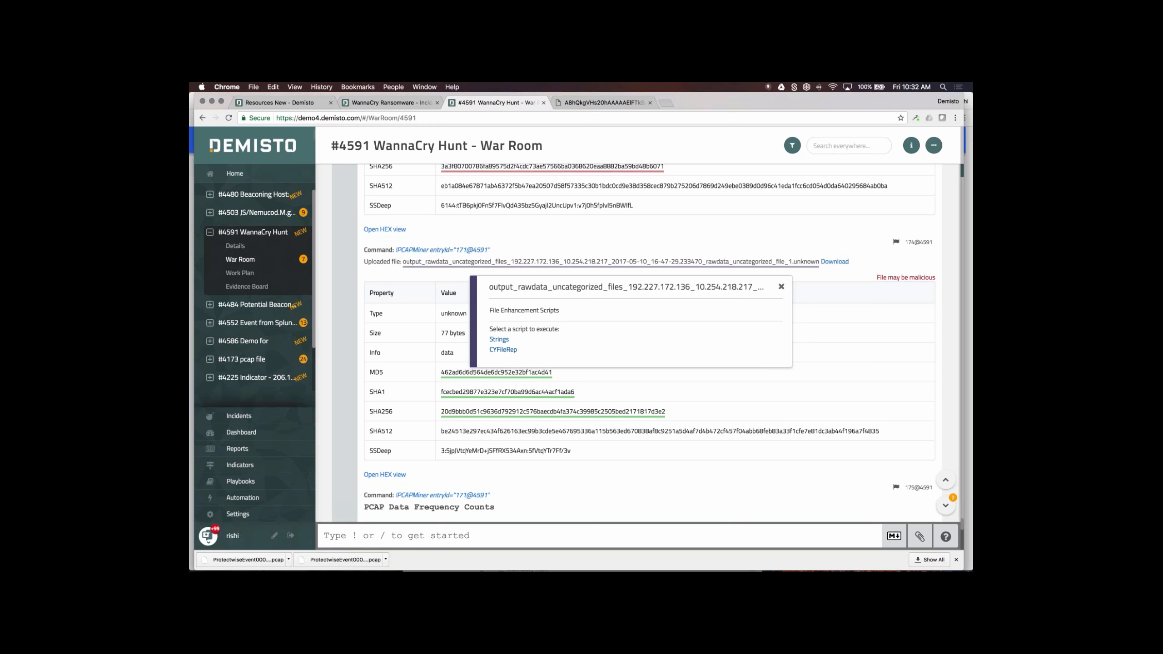
{"action": "left_click", "coordinate": [451, 343]}
{"action": "scroll", "coordinate": [451, 343], "scroll_direction": "down", "scroll_amount": 5}
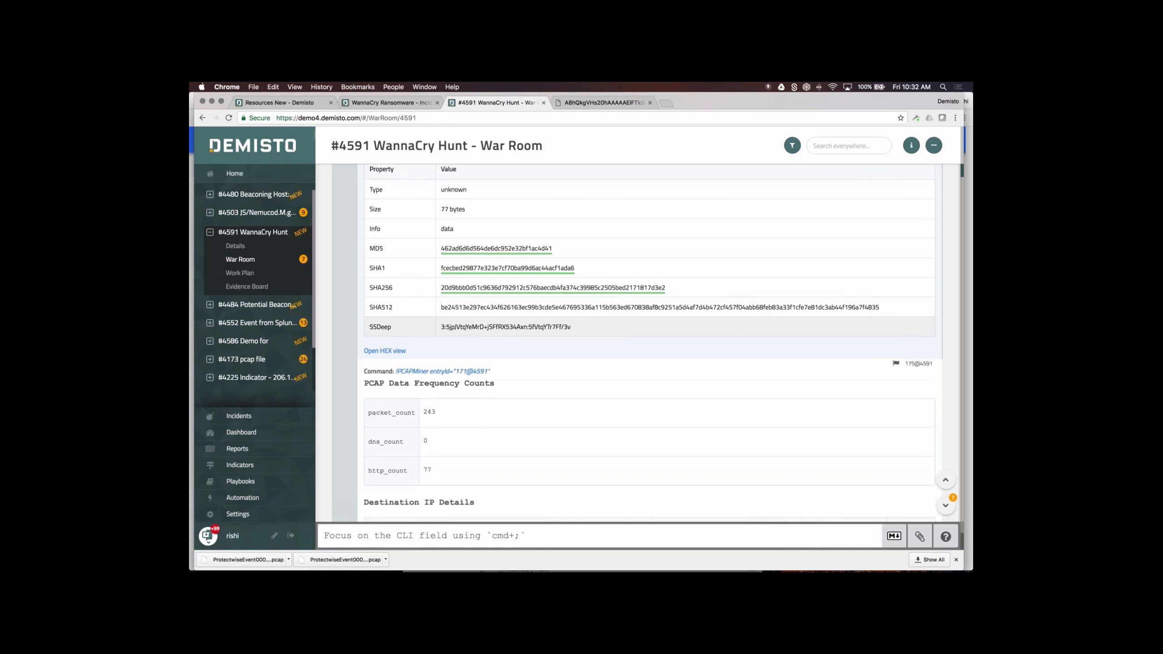
- Inspect the PCAP Data Frequency Counts, selecting the packet_count value 243
{"action": "scroll", "coordinate": [450, 401], "scroll_direction": "down", "scroll_amount": 3}
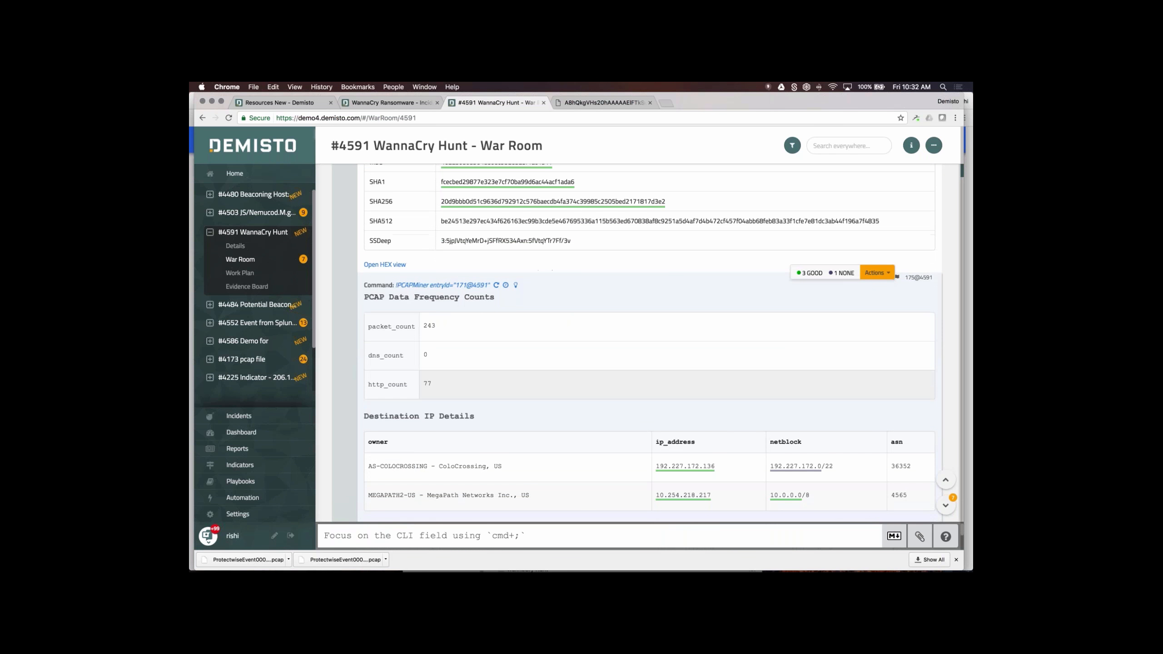
{"action": "double_click", "coordinate": [428, 326]}
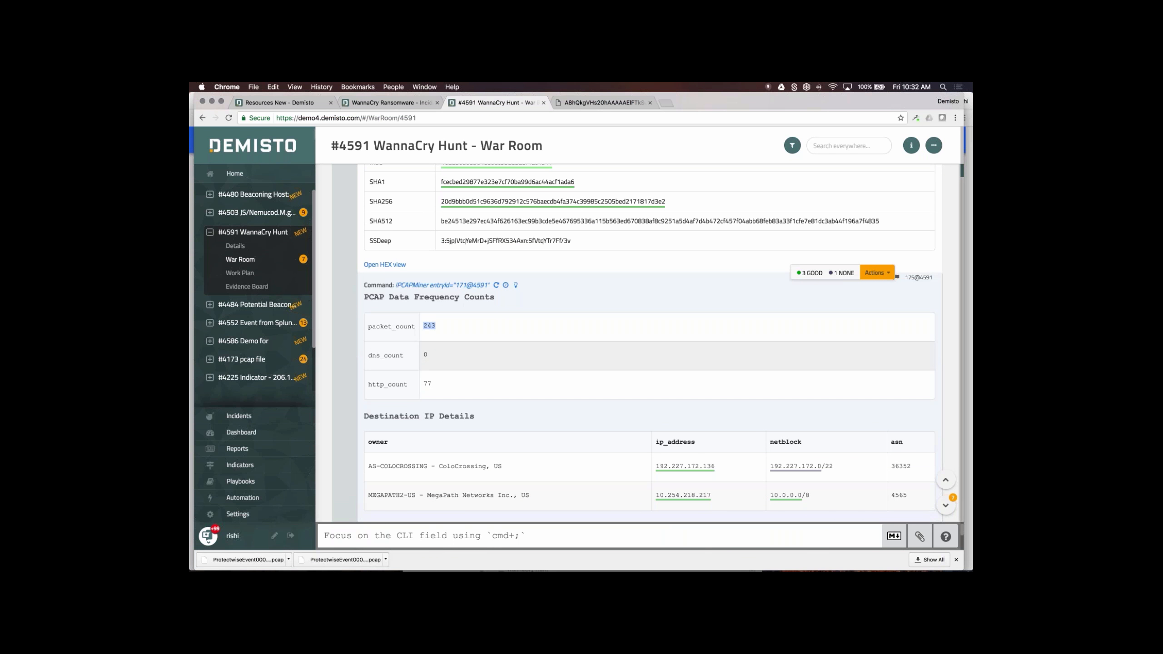
{"action": "scroll", "coordinate": [650, 342], "scroll_direction": "down", "scroll_amount": 2}
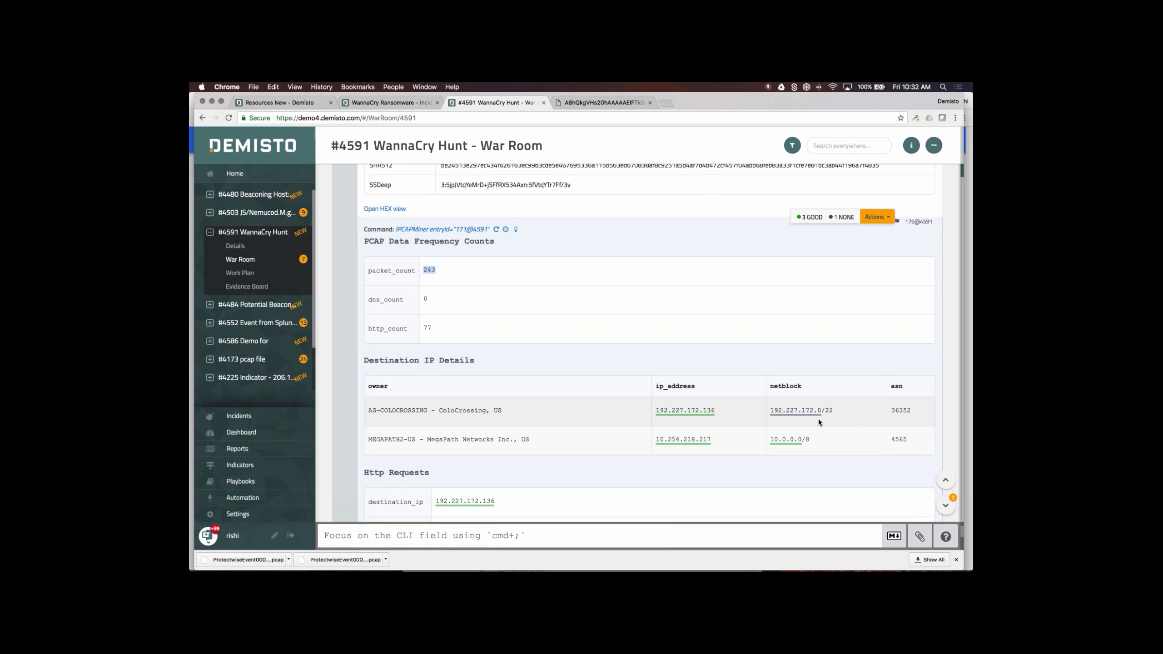
{"action": "scroll", "coordinate": [817, 418], "scroll_direction": "down", "scroll_amount": 3}
- Check reputations of netblock 192.227.172.0 and IP 192.227.172.136, then return to the 225,792-byte file entry
{"action": "left_click", "coordinate": [802, 340]}
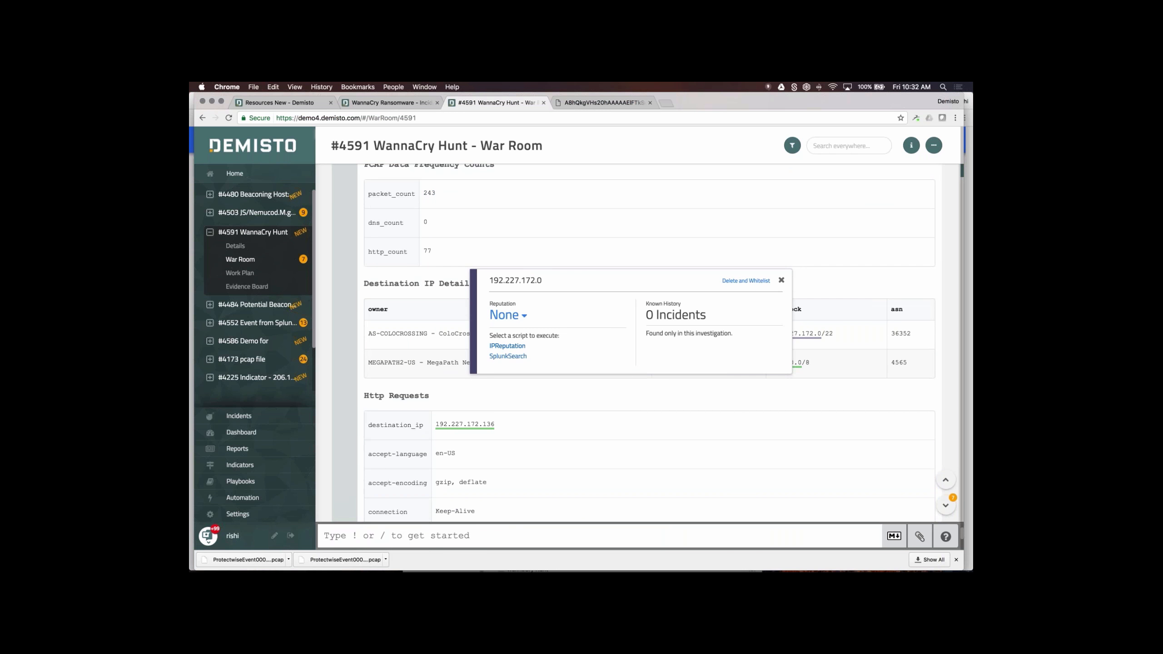
{"action": "left_click", "coordinate": [781, 280]}
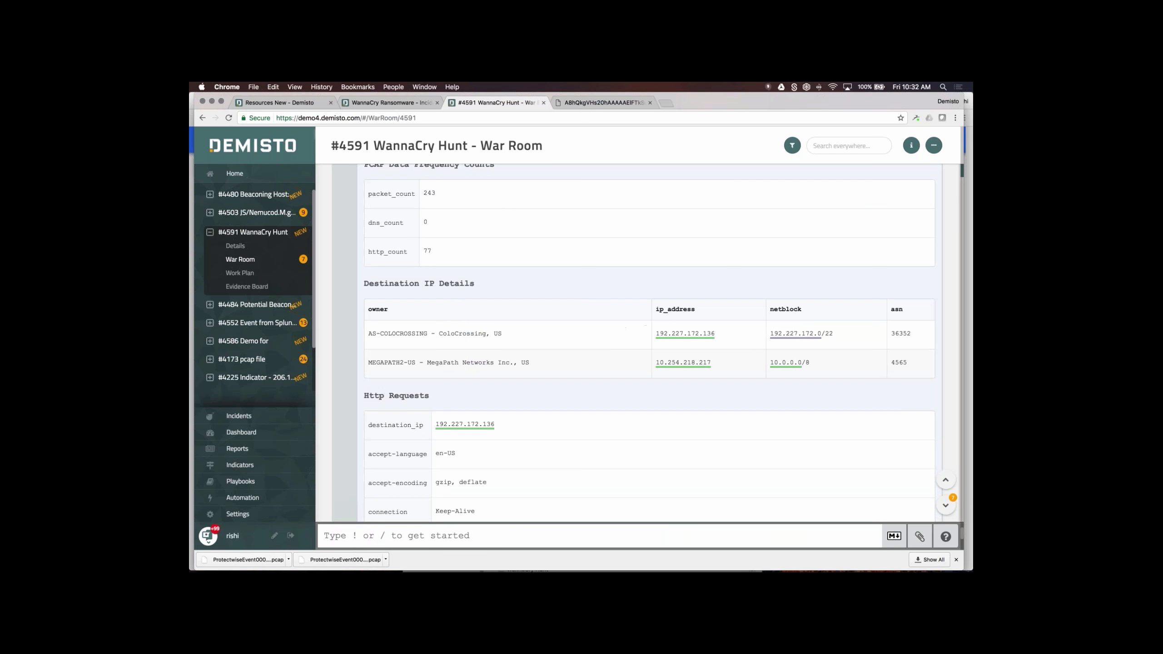
{"action": "left_click", "coordinate": [685, 333]}
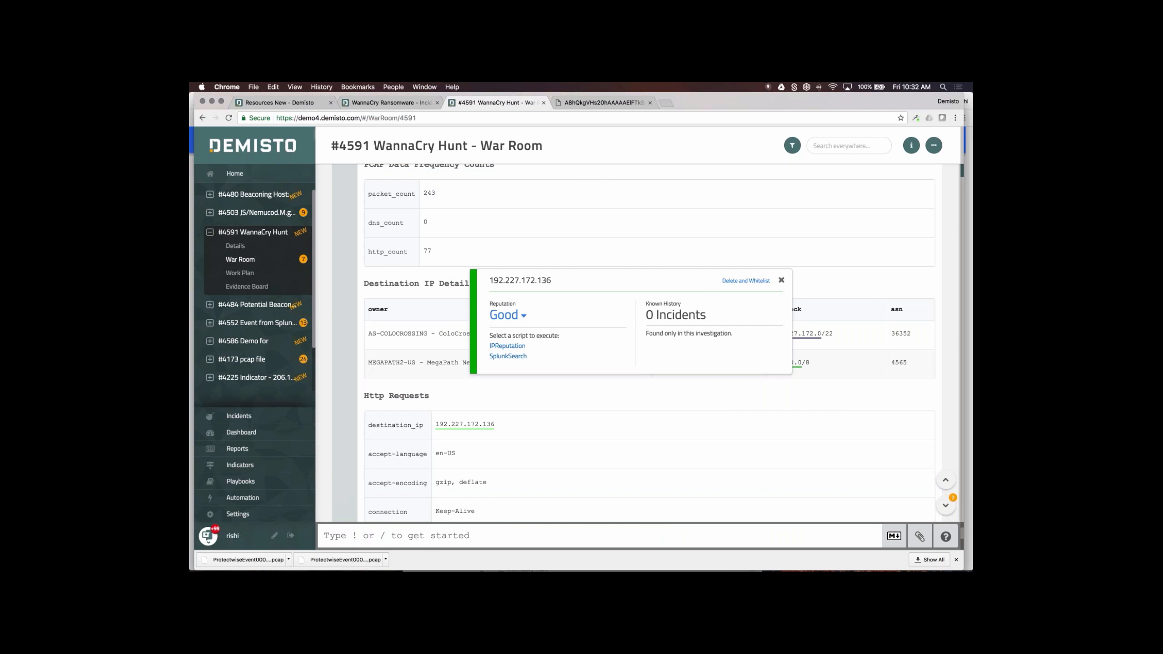
{"action": "scroll", "coordinate": [612, 417], "scroll_direction": "down", "scroll_amount": 3}
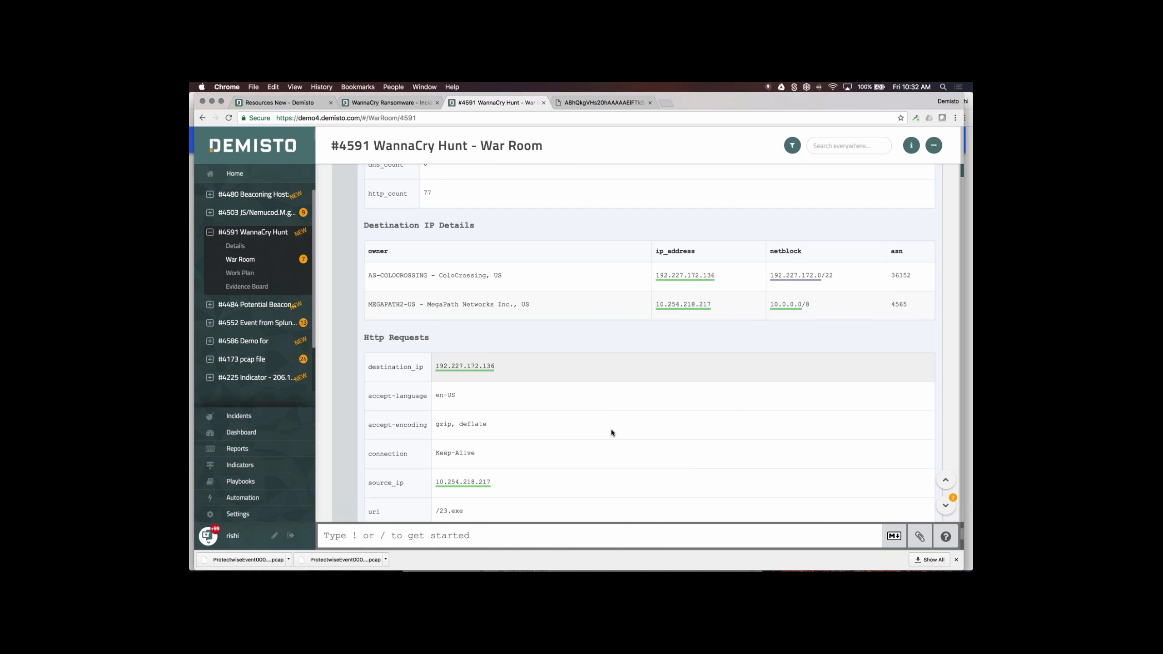
{"action": "scroll", "coordinate": [611, 432], "scroll_direction": "down", "scroll_amount": 10}
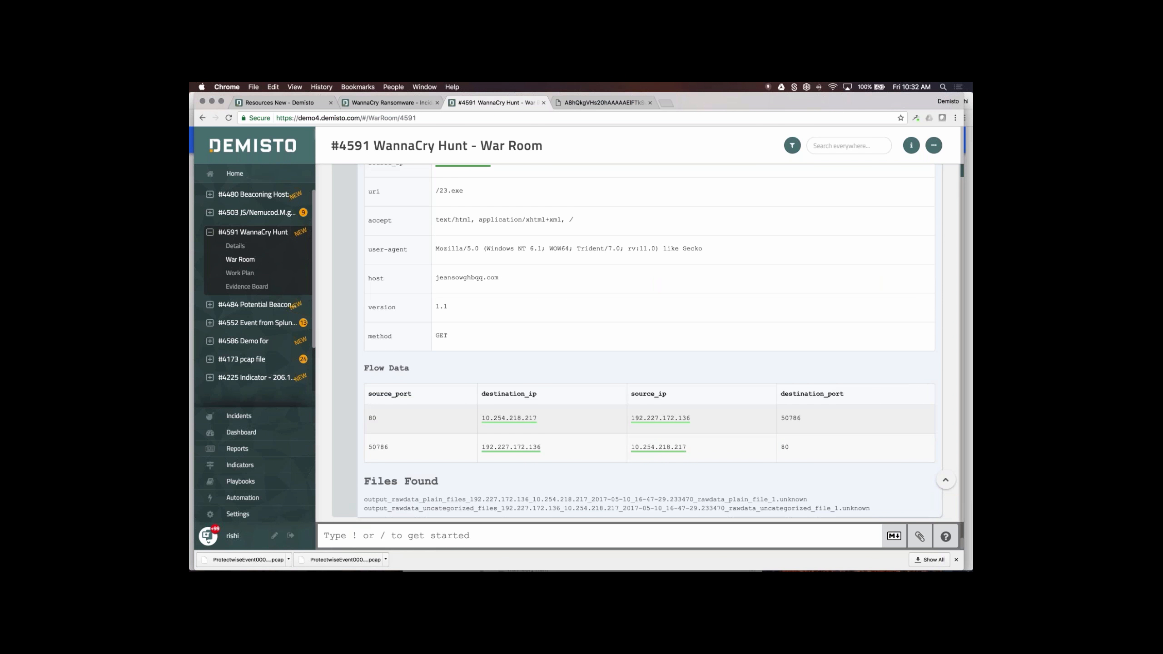
{"action": "scroll", "coordinate": [681, 393], "scroll_direction": "up", "scroll_amount": 15}
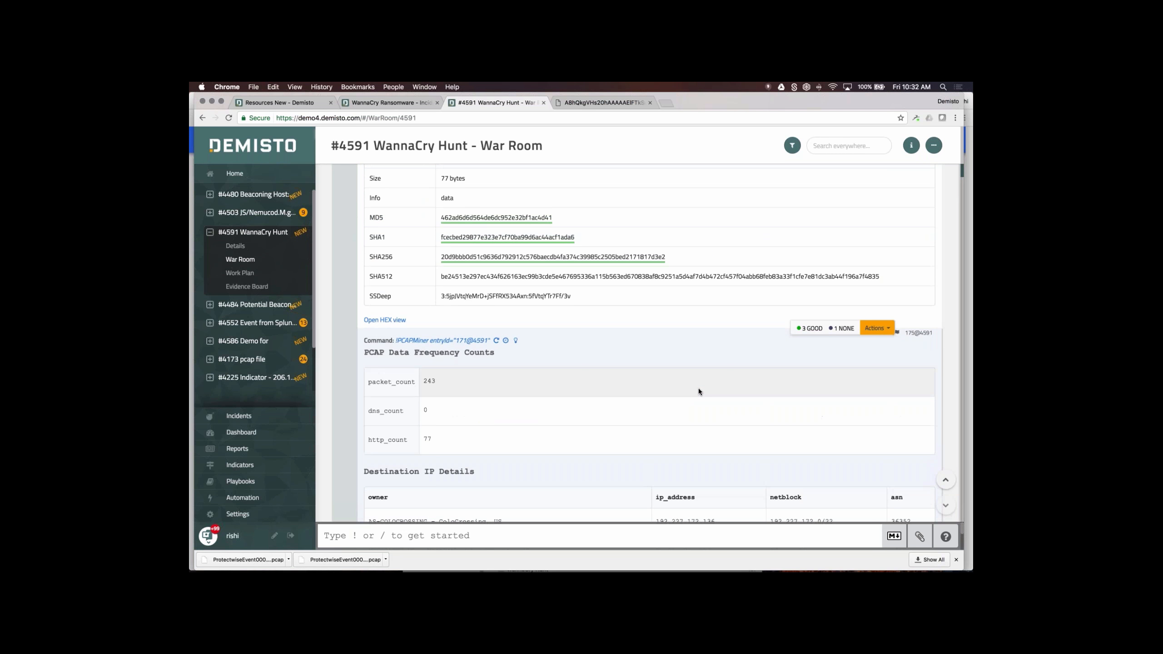
{"action": "scroll", "coordinate": [697, 387], "scroll_direction": "up", "scroll_amount": 3}
{"action": "scroll", "coordinate": [697, 388], "scroll_direction": "up", "scroll_amount": 10}
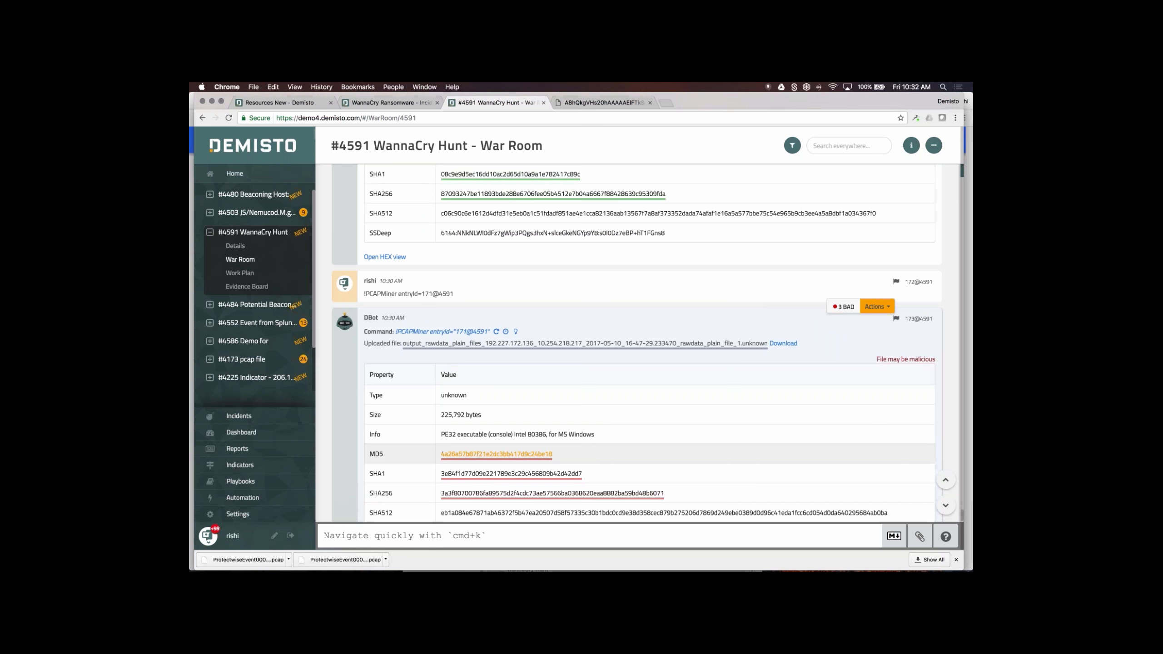
- Mark entry 173@4591 as evidence, described 'Malicious file as evidence', occurring May 18, 2017
{"action": "left_click", "coordinate": [497, 453]}
{"action": "left_click", "coordinate": [636, 414]}
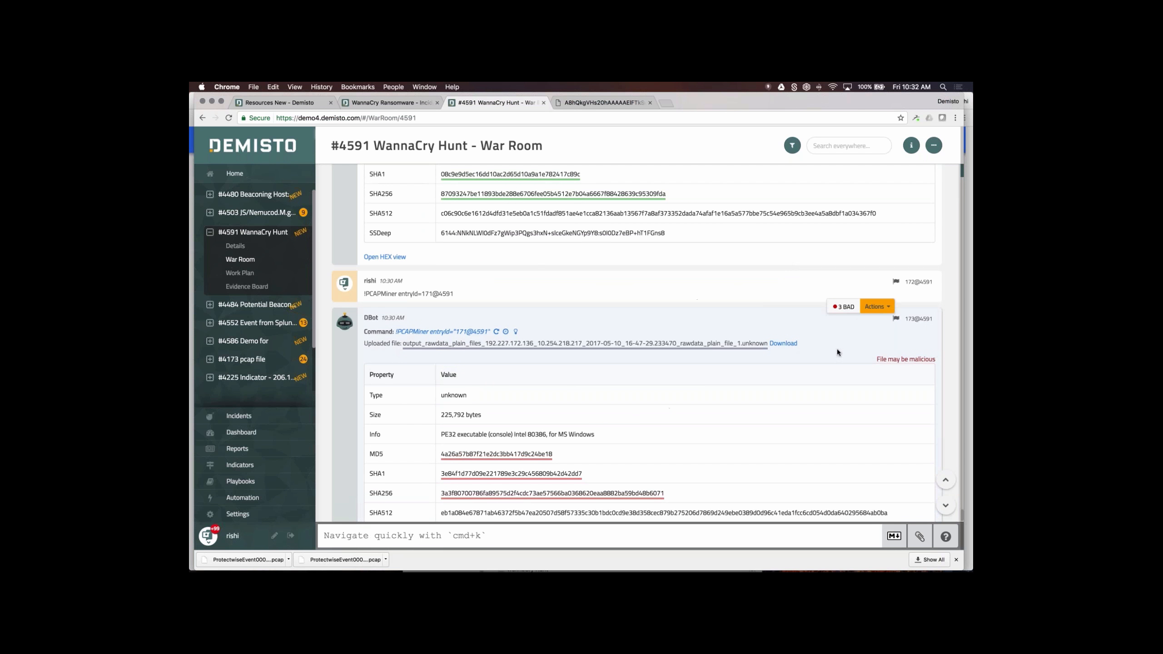
{"action": "left_click", "coordinate": [874, 307]}
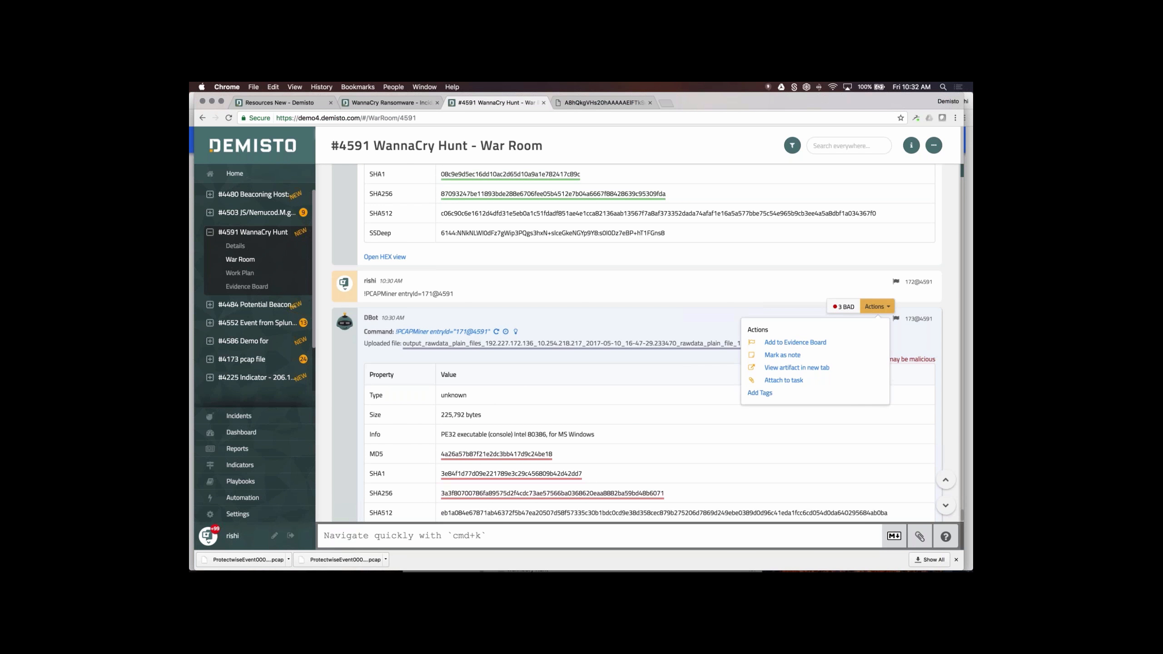
{"action": "left_click", "coordinate": [813, 344]}
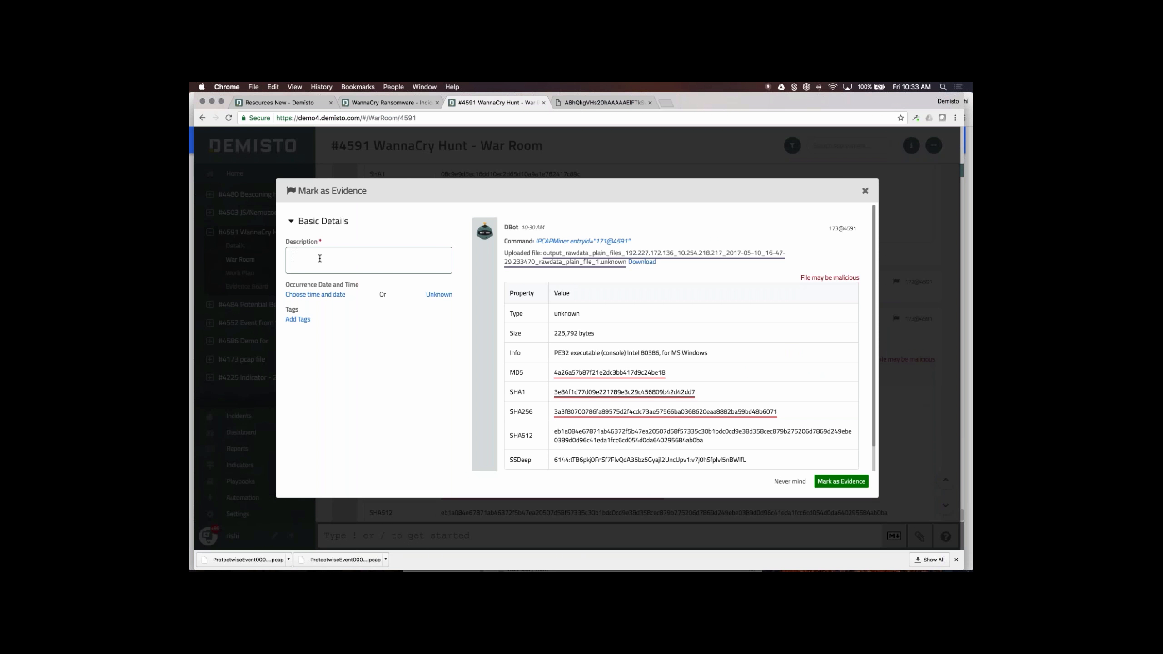
{"action": "type", "text": "Malicious file as evidence"}
{"action": "left_click", "coordinate": [315, 294]}
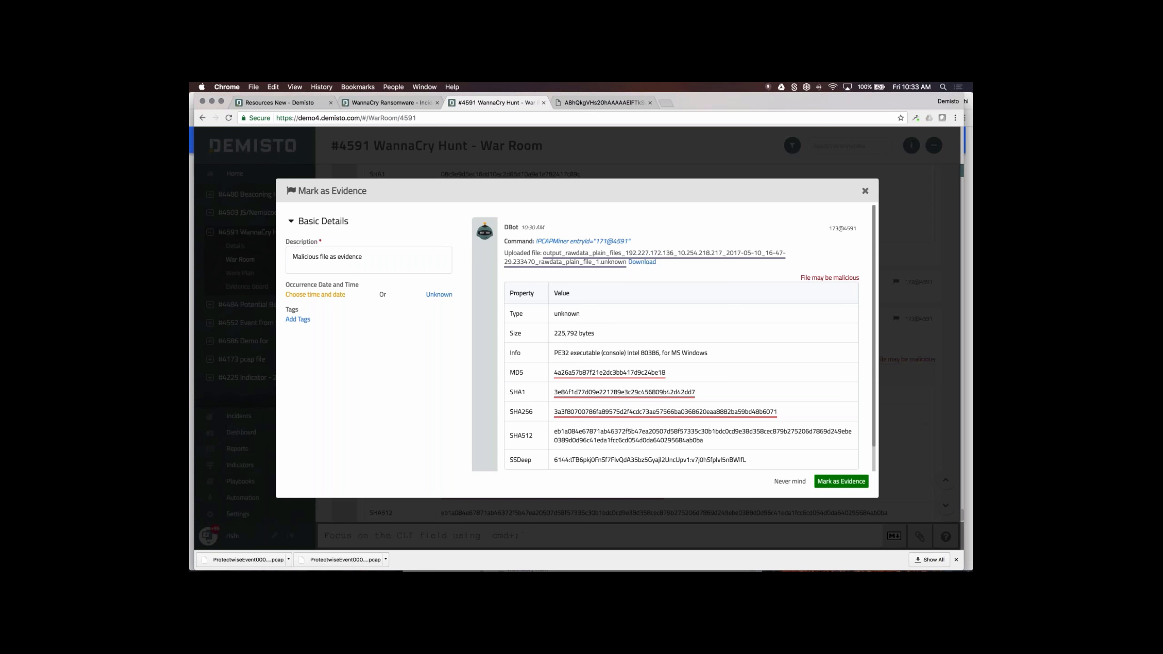
{"action": "left_click", "coordinate": [339, 313]}
{"action": "left_click", "coordinate": [360, 377]}
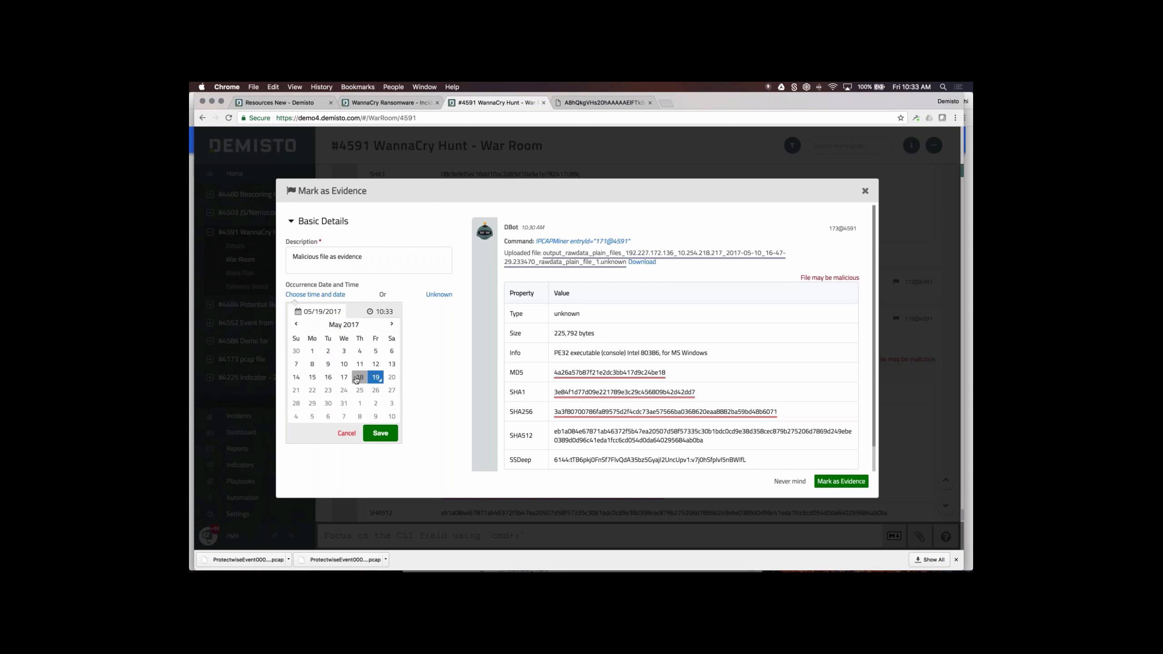
{"action": "left_click", "coordinate": [381, 432]}
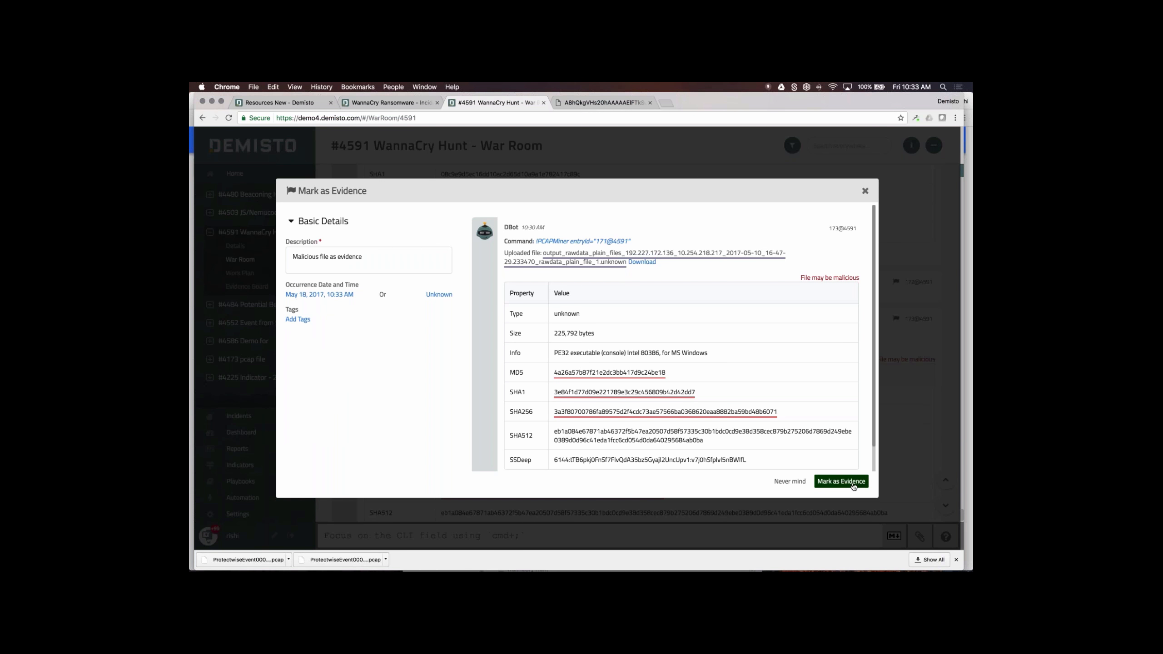
{"action": "left_click", "coordinate": [852, 483]}
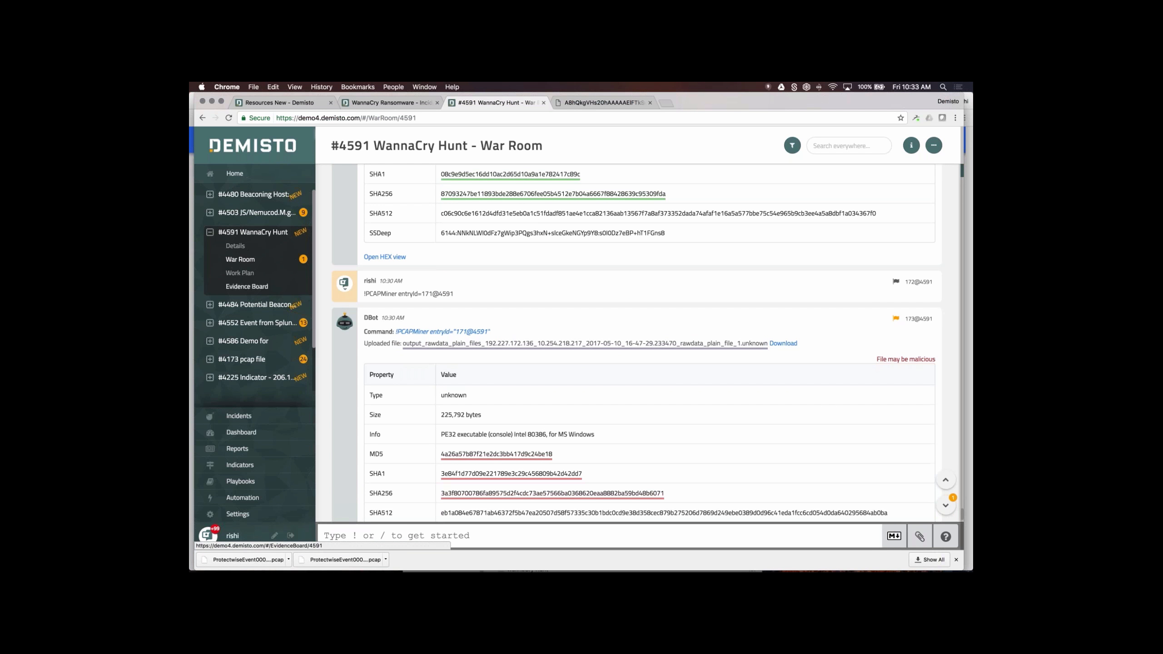
- Review the new evidence and its Known History in Evidence Board Details View, then open incident #4591's Details
{"action": "left_click", "coordinate": [236, 288]}
{"action": "left_click", "coordinate": [916, 206]}
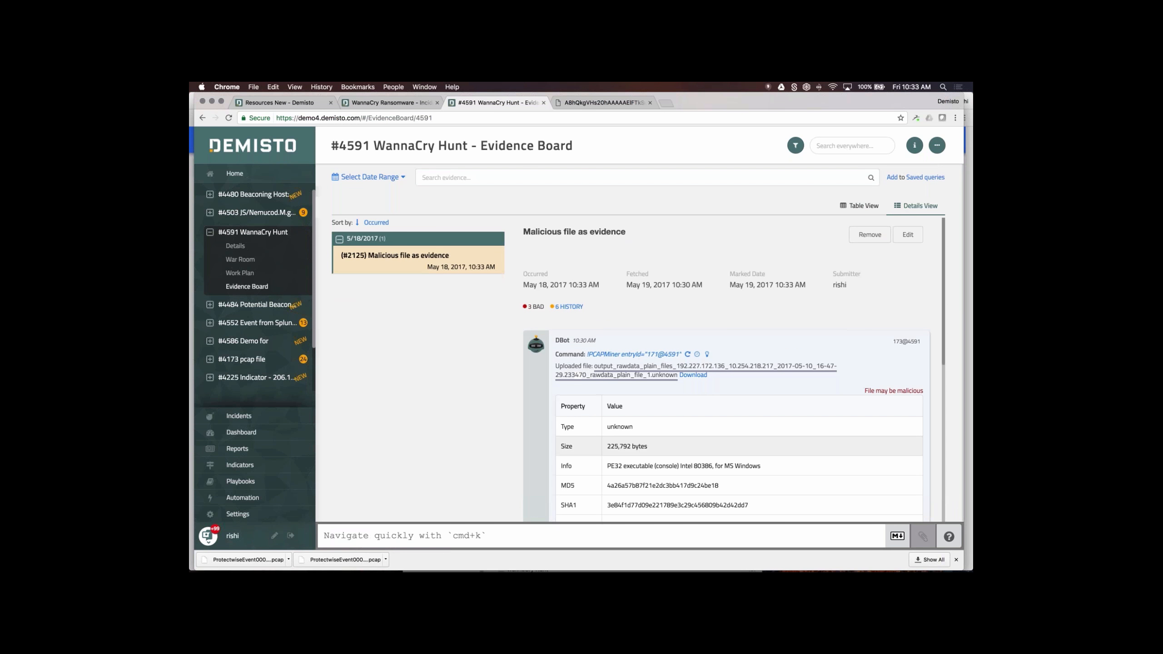
{"action": "scroll", "coordinate": [722, 371], "scroll_direction": "down", "scroll_amount": 5}
{"action": "scroll", "coordinate": [723, 371], "scroll_direction": "down", "scroll_amount": 3}
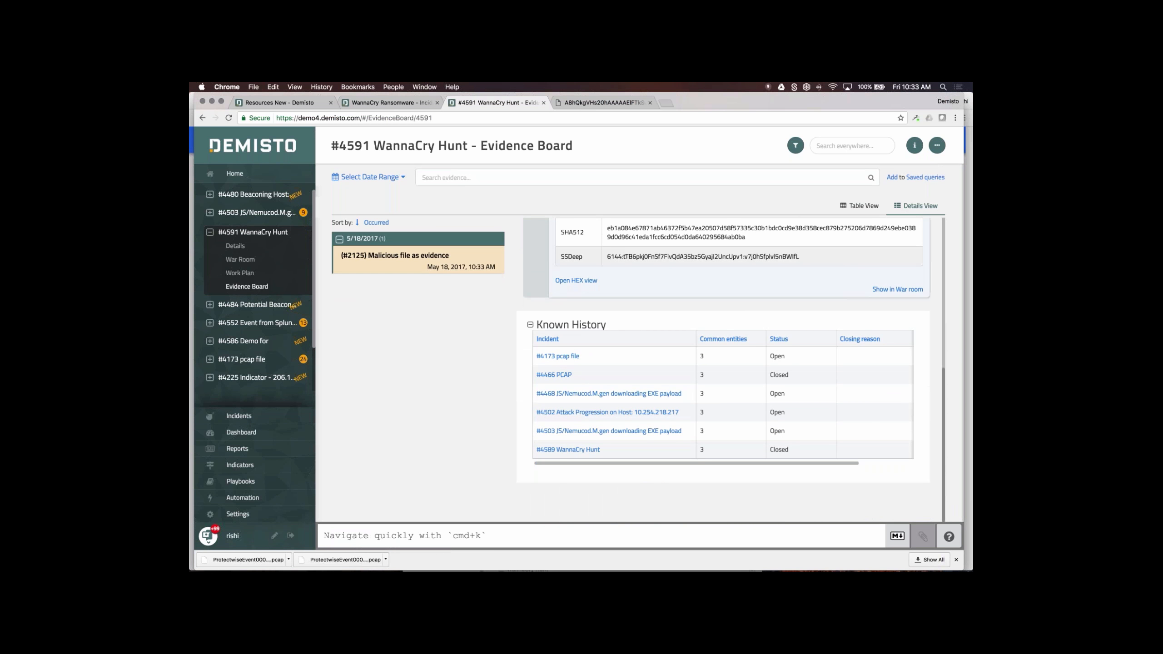
{"action": "scroll", "coordinate": [723, 371], "scroll_direction": "up", "scroll_amount": 7}
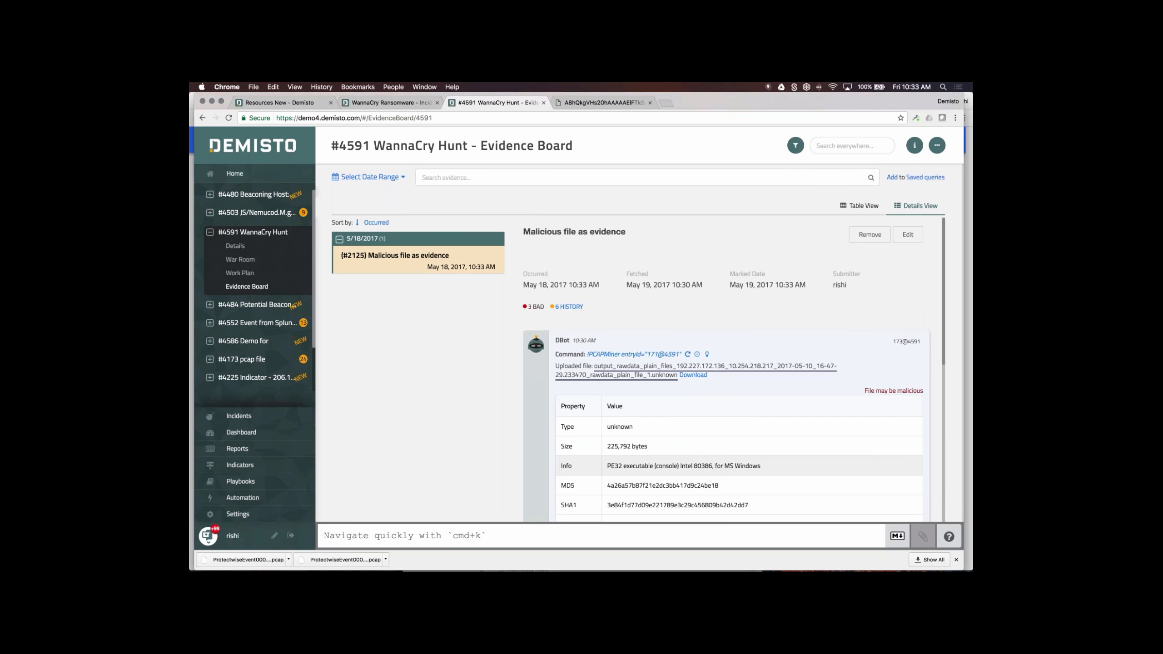
{"action": "scroll", "coordinate": [723, 371], "scroll_direction": "down", "scroll_amount": 3}
{"action": "scroll", "coordinate": [723, 320], "scroll_direction": "down", "scroll_amount": 3}
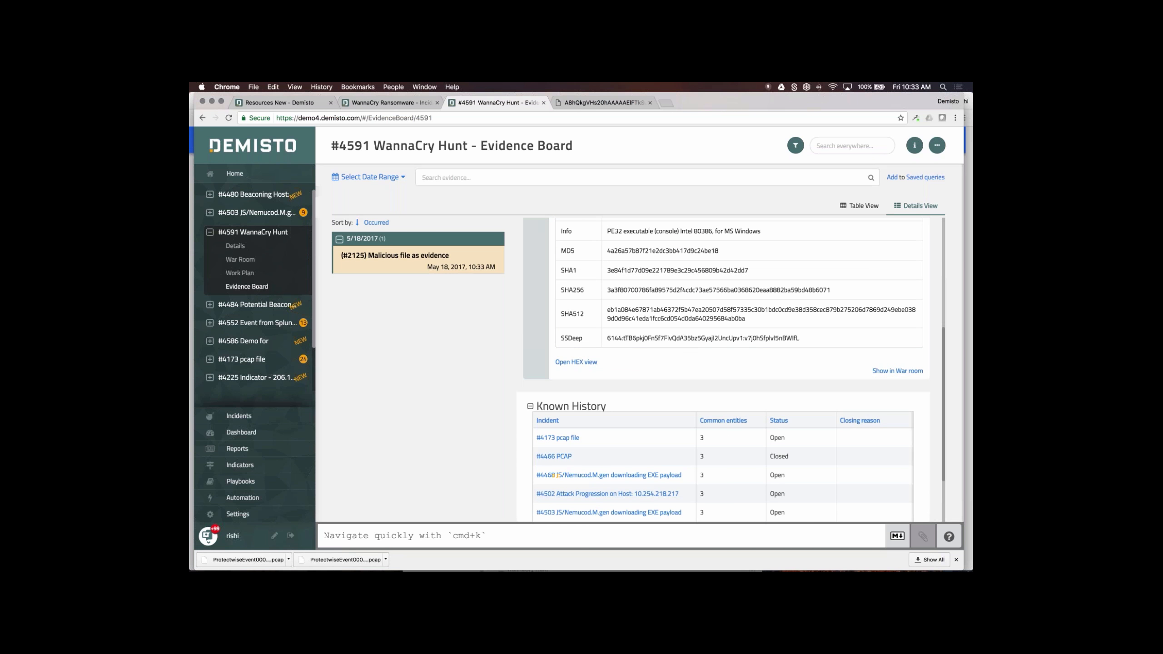
{"action": "left_click", "coordinate": [235, 246]}
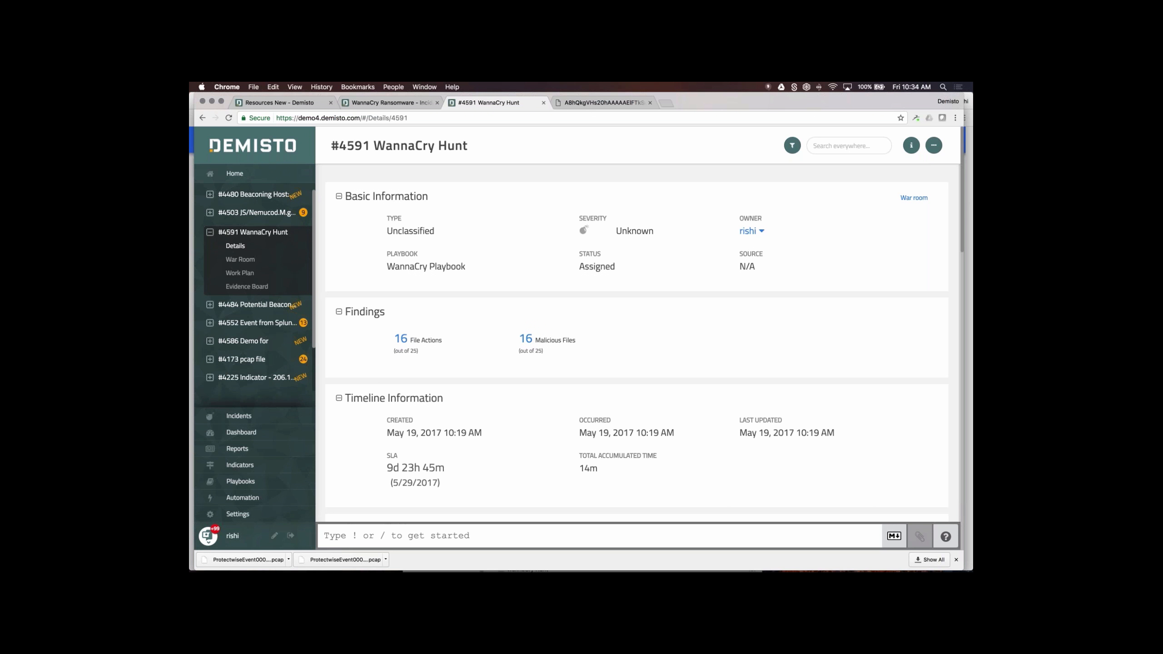
- Browse the 16 Malicious Files, view one file's object, then list the 16 File Actions with MD5 hashes
{"action": "scroll", "coordinate": [560, 304], "scroll_direction": "down", "scroll_amount": 1}
{"action": "scroll", "coordinate": [561, 304], "scroll_direction": "down", "scroll_amount": 1}
{"action": "left_click", "coordinate": [542, 325]}
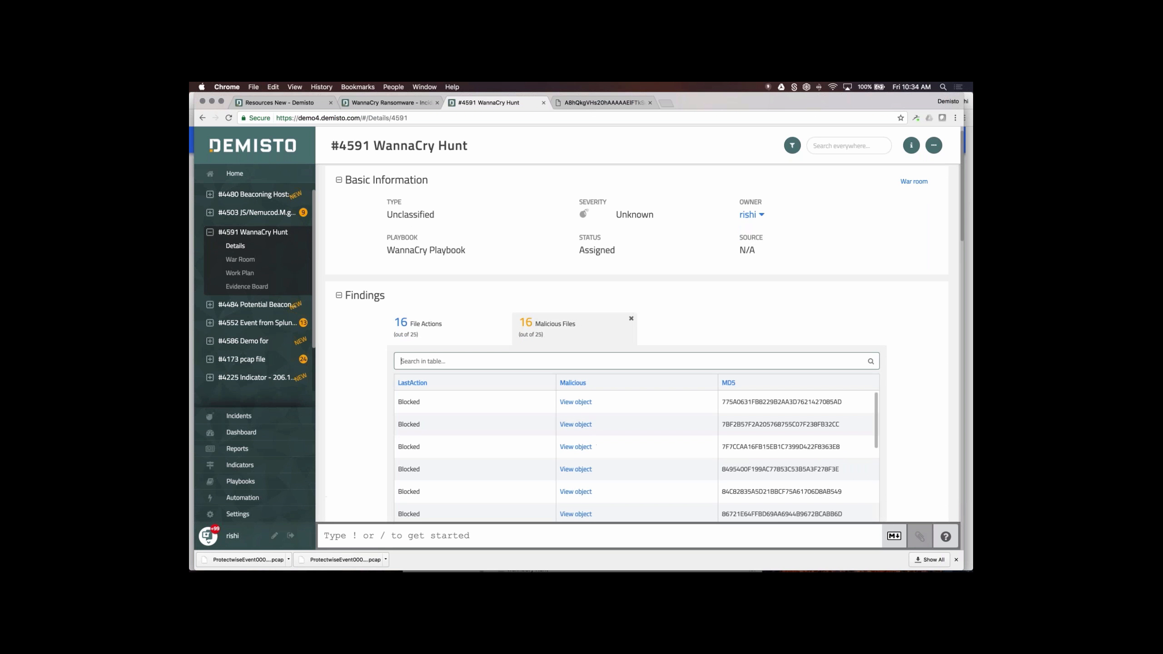
{"action": "scroll", "coordinate": [359, 401], "scroll_direction": "down", "scroll_amount": 5}
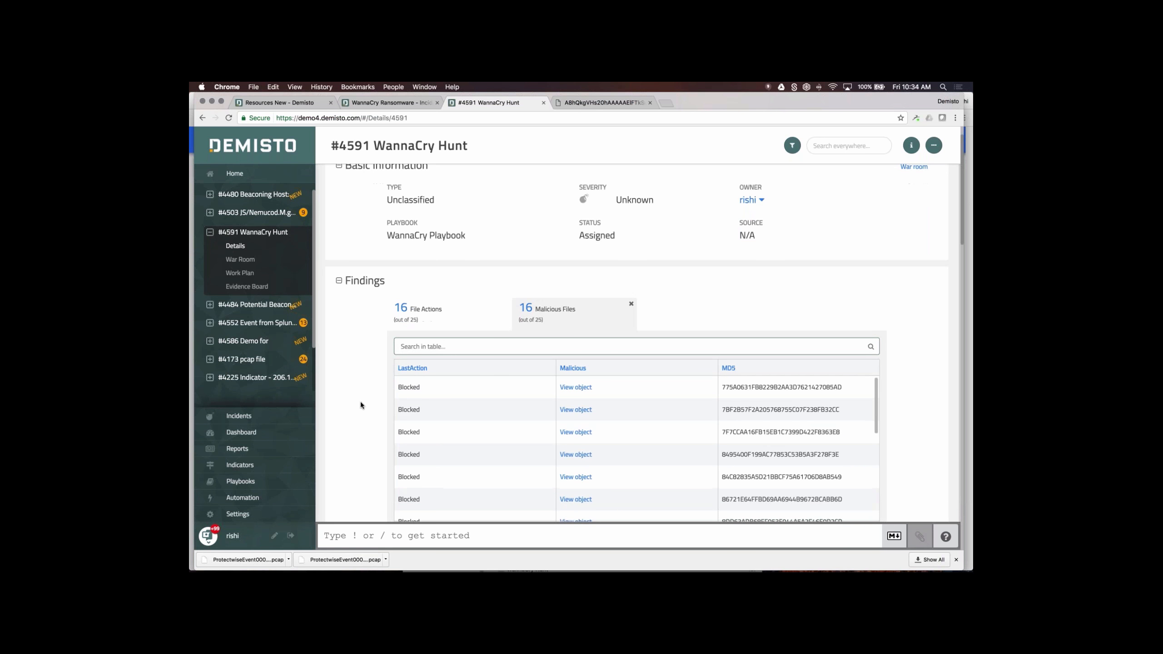
{"action": "scroll", "coordinate": [614, 339], "scroll_direction": "up", "scroll_amount": 1}
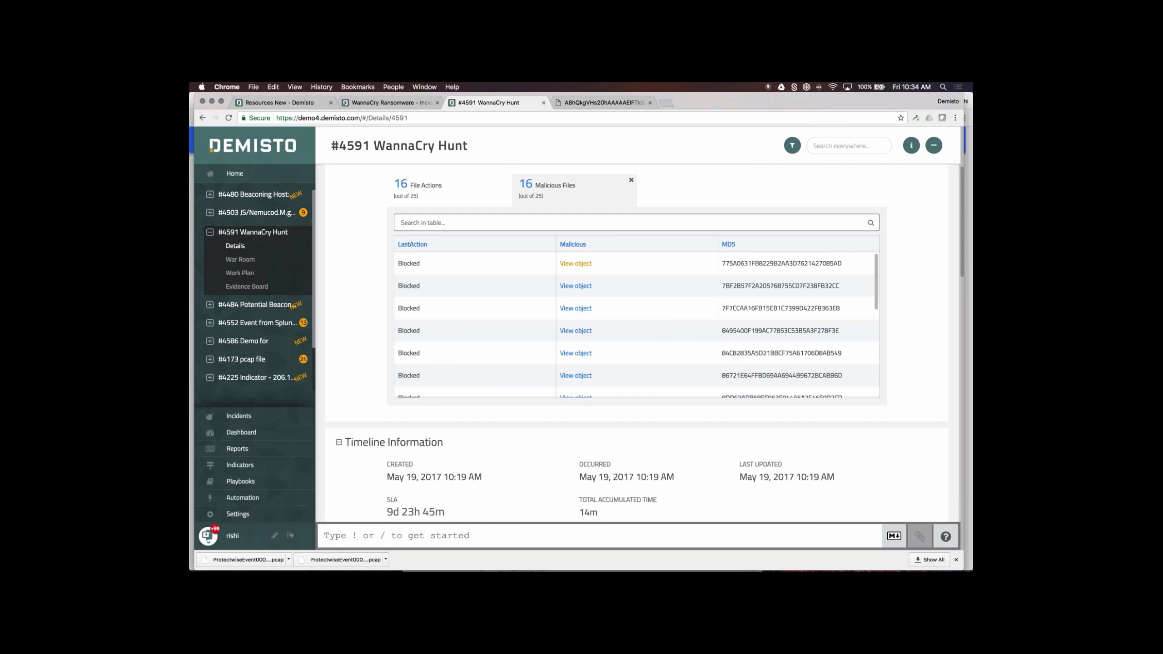
{"action": "left_click", "coordinate": [575, 263]}
{"action": "left_click", "coordinate": [671, 402]}
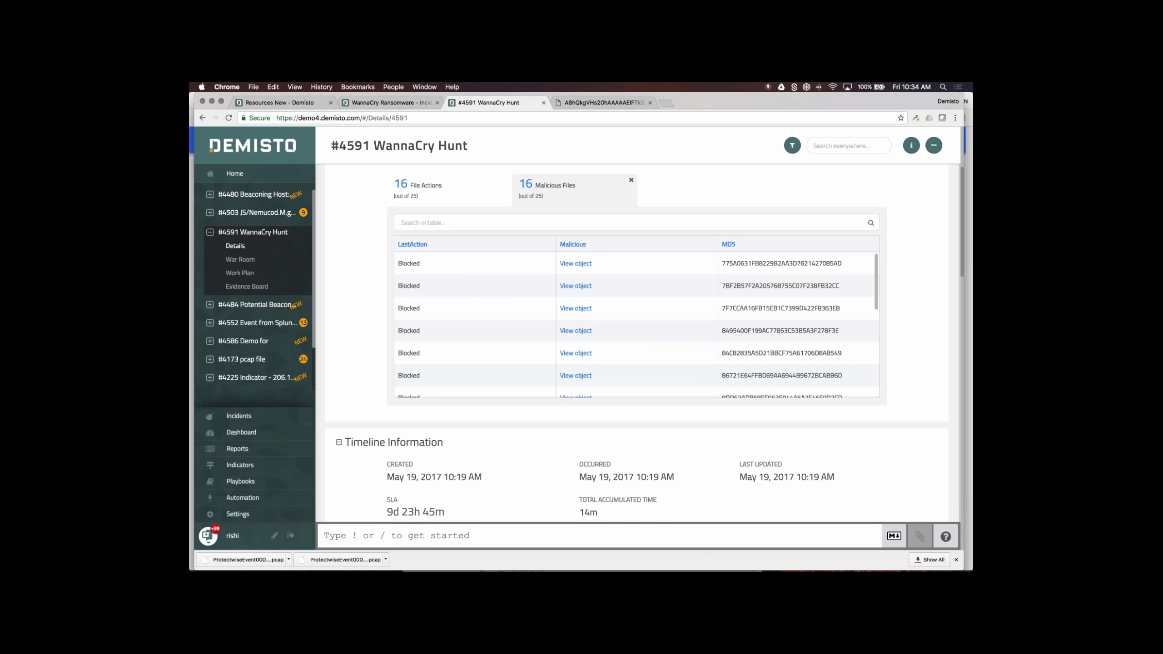
{"action": "left_click", "coordinate": [409, 205]}
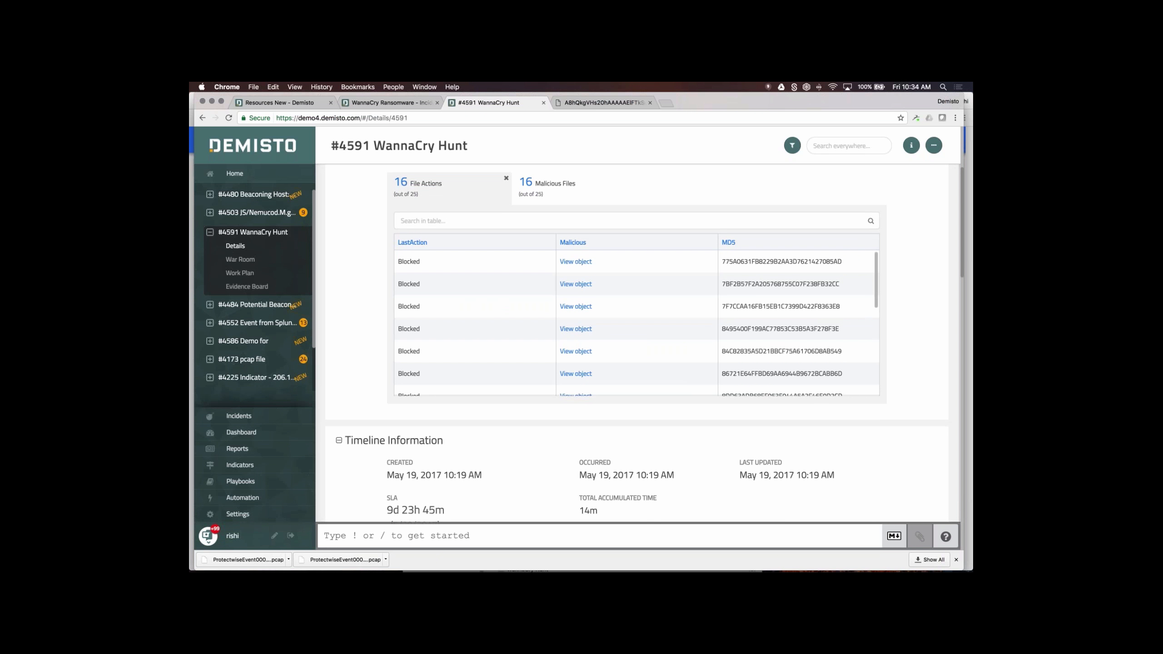
- Scroll the Details page past indicators to Evidence, Notes, 45 Timeline entries, Team and Child Investigation
{"action": "scroll", "coordinate": [586, 395], "scroll_direction": "down", "scroll_amount": 5}
{"action": "scroll", "coordinate": [586, 395], "scroll_direction": "down", "scroll_amount": 1}
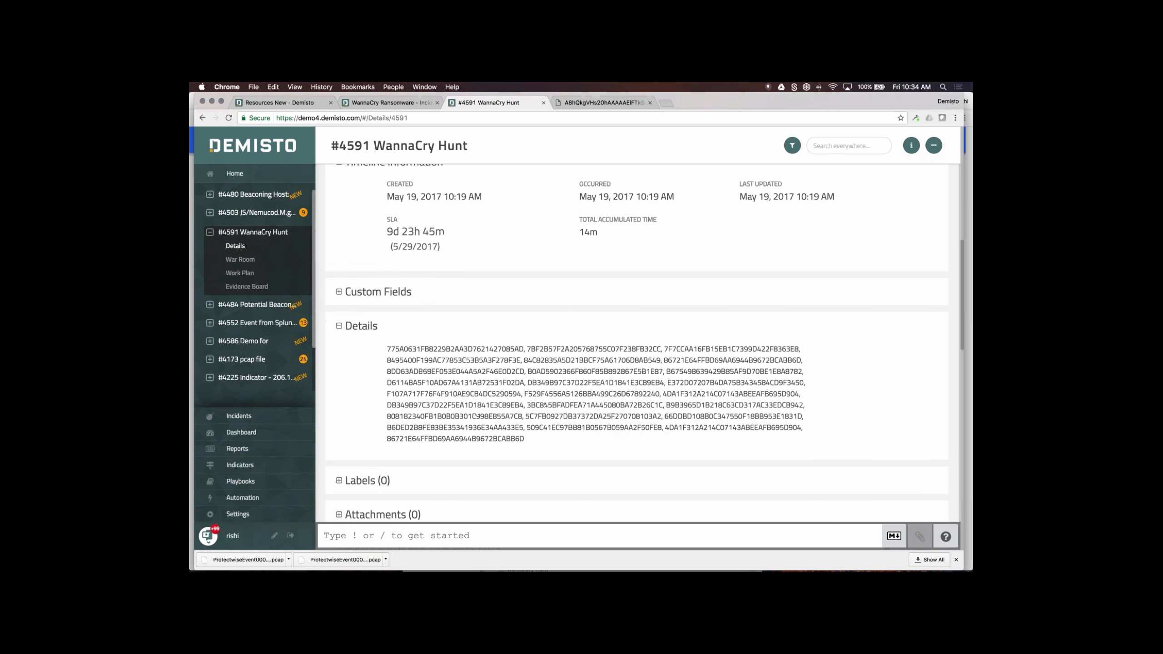
{"action": "scroll", "coordinate": [327, 432], "scroll_direction": "down", "scroll_amount": 5}
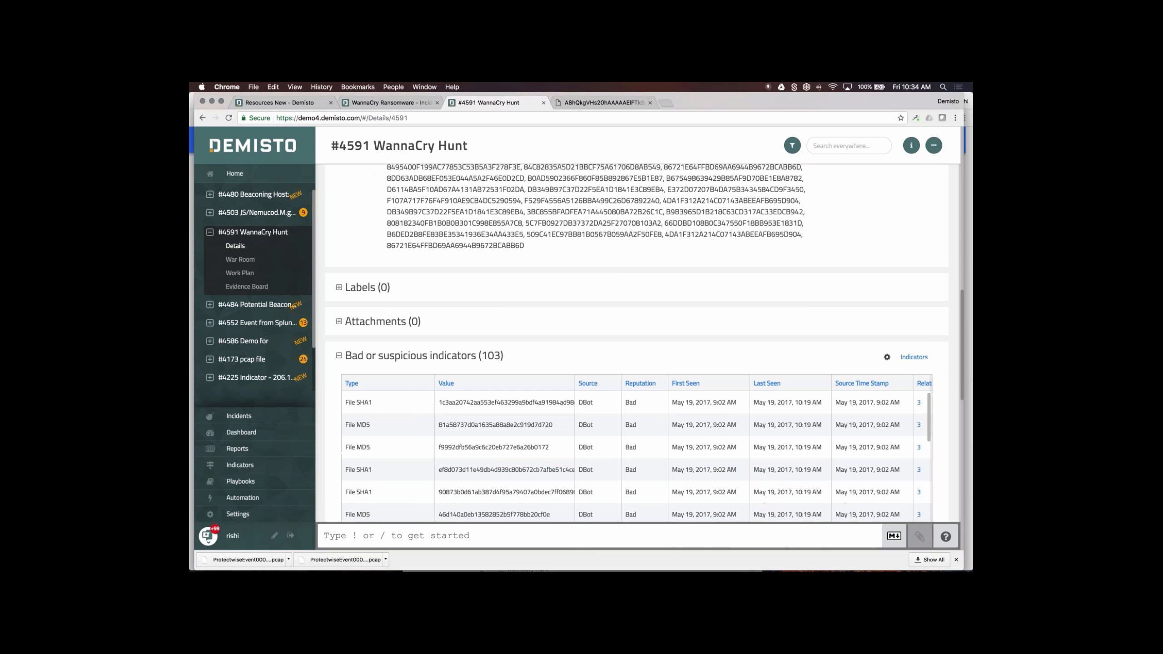
{"action": "scroll", "coordinate": [327, 435], "scroll_direction": "down", "scroll_amount": 2}
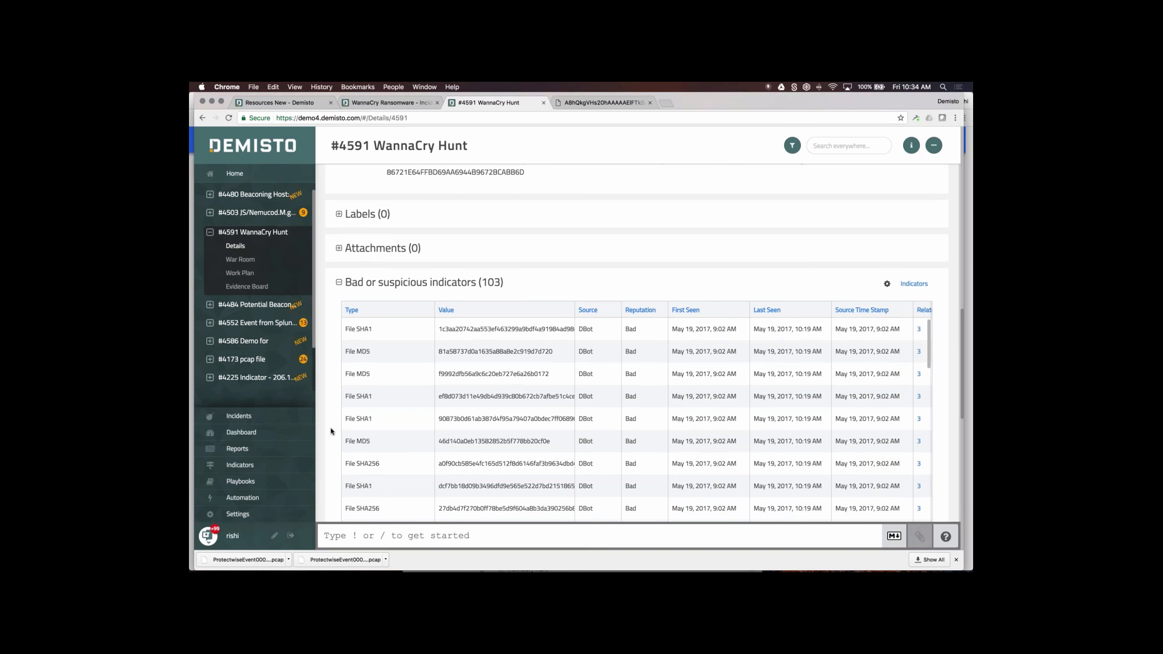
{"action": "scroll", "coordinate": [330, 430], "scroll_direction": "down", "scroll_amount": 1}
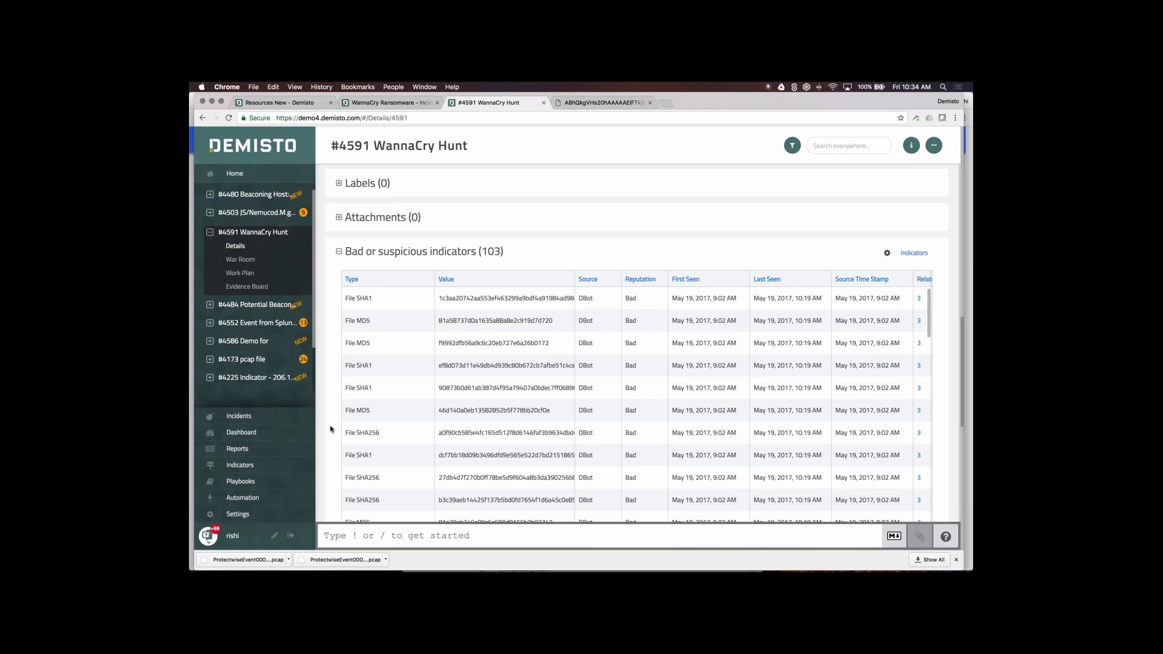
{"action": "scroll", "coordinate": [331, 430], "scroll_direction": "down", "scroll_amount": 1}
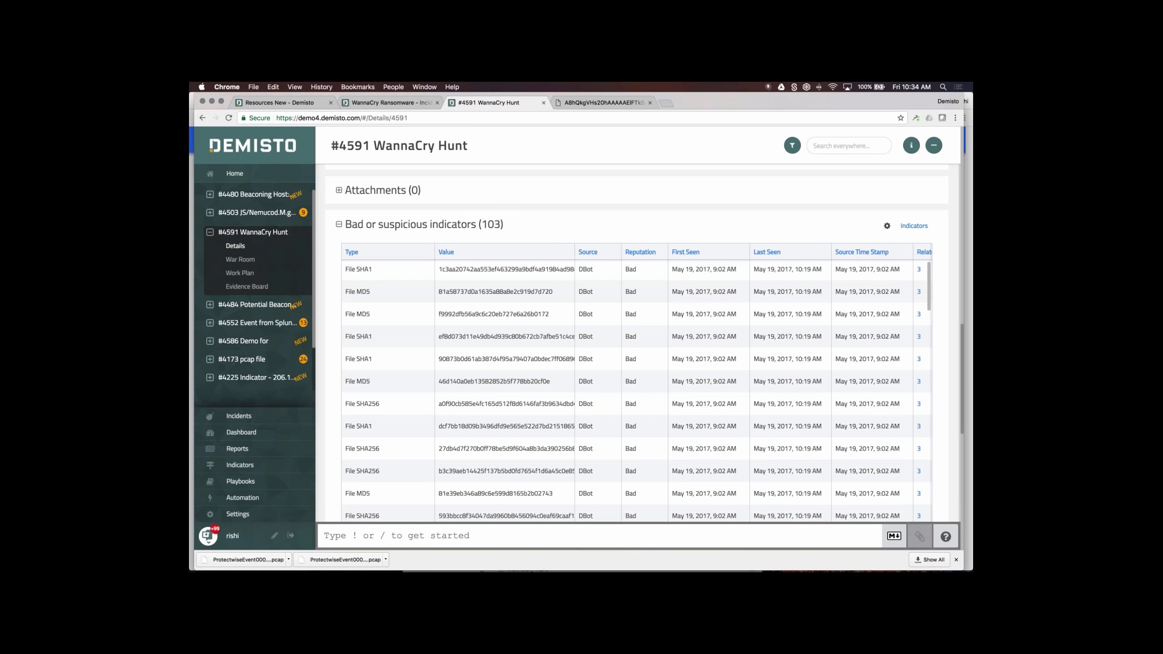
{"action": "scroll", "coordinate": [641, 364], "scroll_direction": "down", "scroll_amount": 1}
{"action": "scroll", "coordinate": [642, 366], "scroll_direction": "down", "scroll_amount": 12}
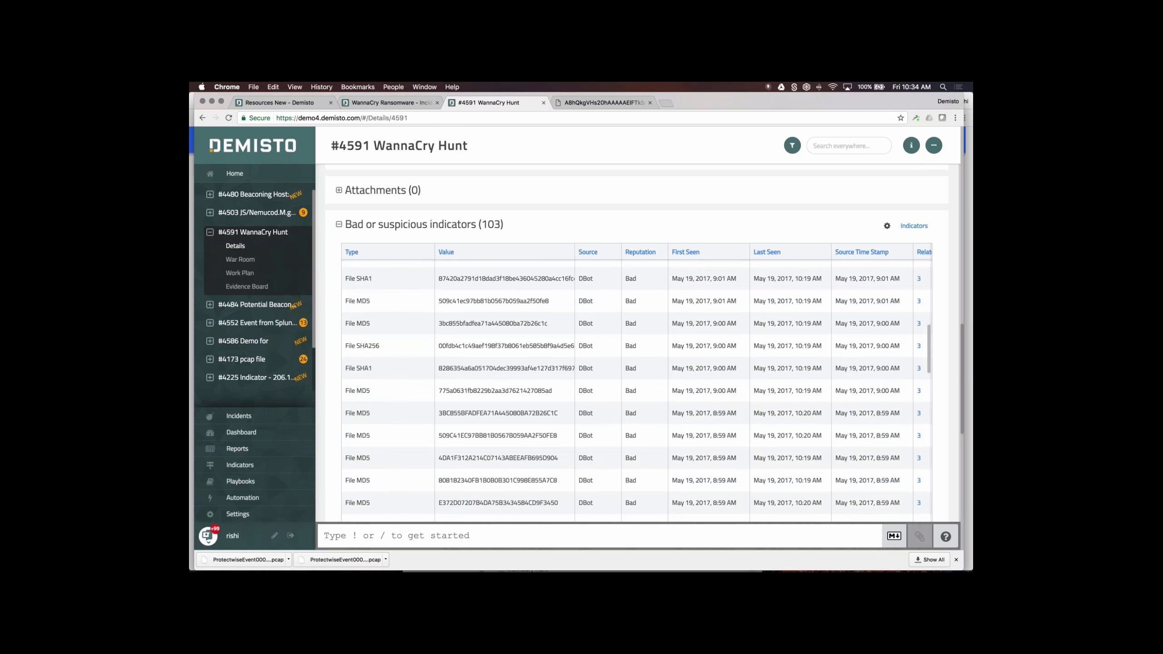
{"action": "scroll", "coordinate": [329, 444], "scroll_direction": "down", "scroll_amount": 3}
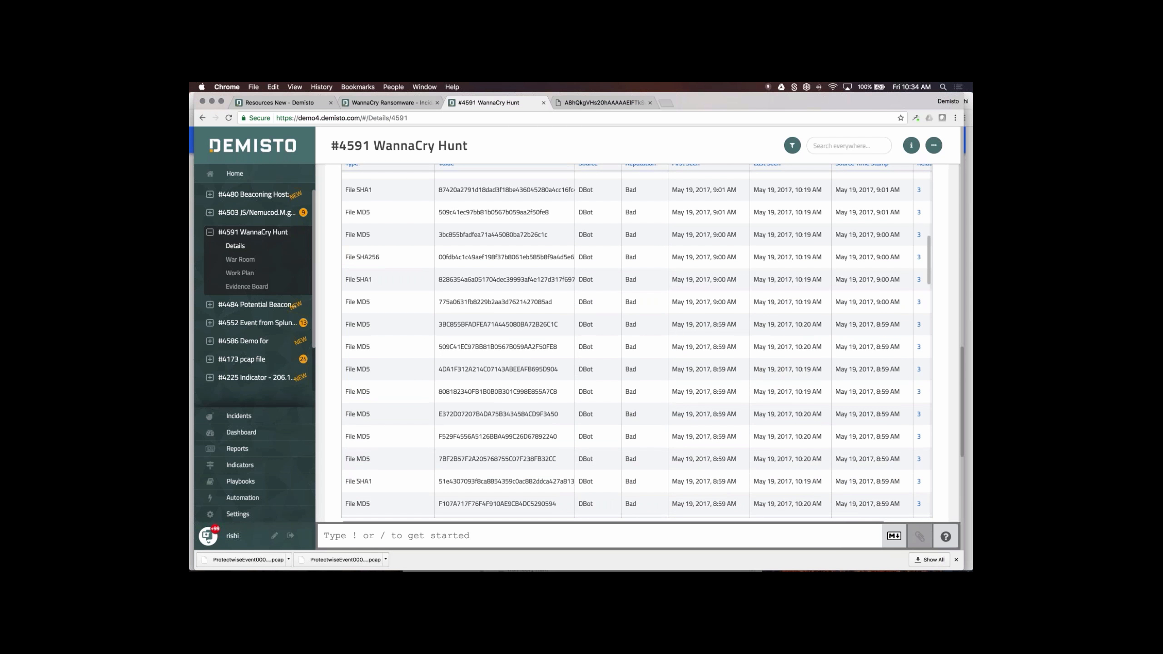
{"action": "scroll", "coordinate": [341, 476], "scroll_direction": "down", "scroll_amount": 1}
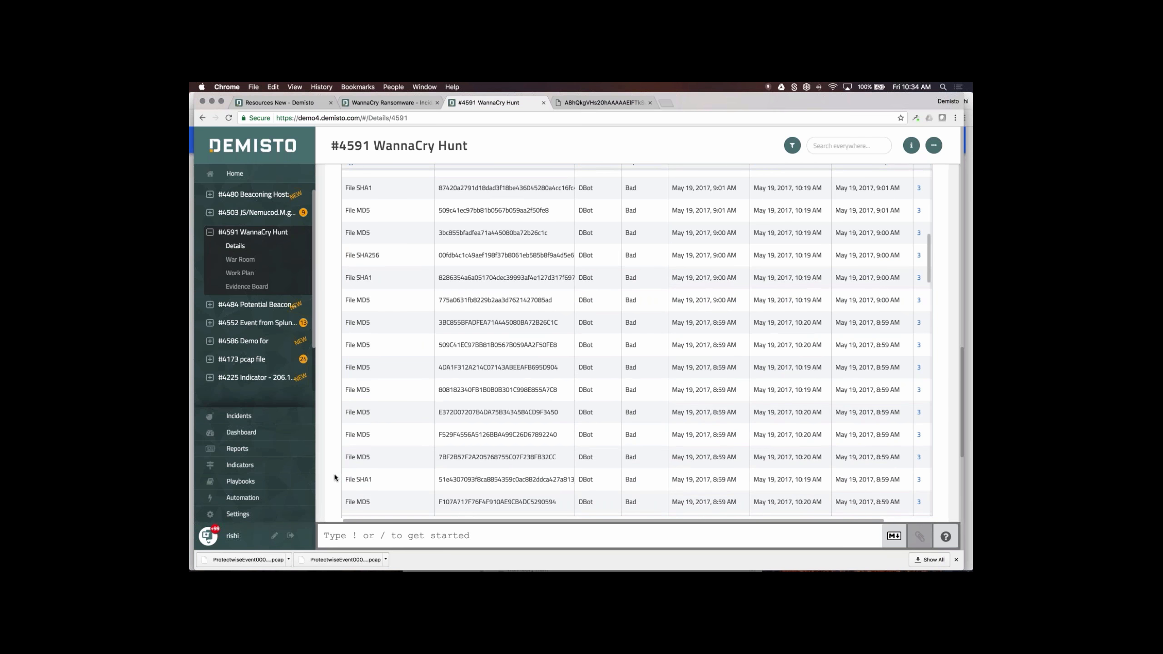
{"action": "scroll", "coordinate": [335, 477], "scroll_direction": "down", "scroll_amount": 5}
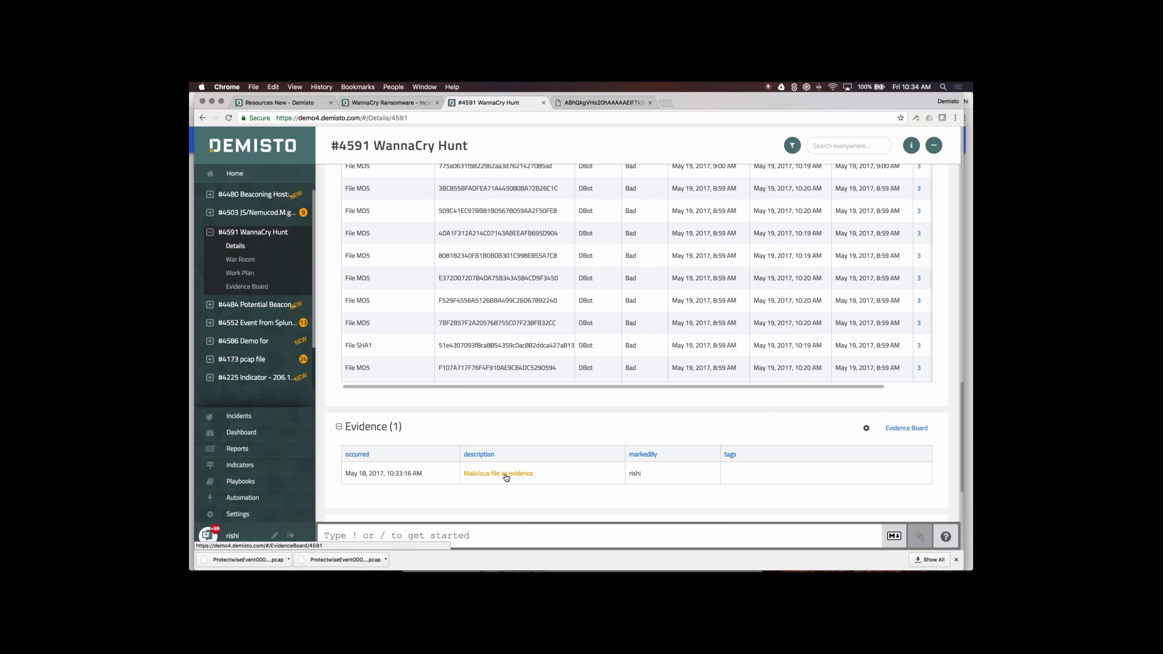
{"action": "scroll", "coordinate": [506, 478], "scroll_direction": "down", "scroll_amount": 1}
{"action": "scroll", "coordinate": [353, 454], "scroll_direction": "down", "scroll_amount": 6}
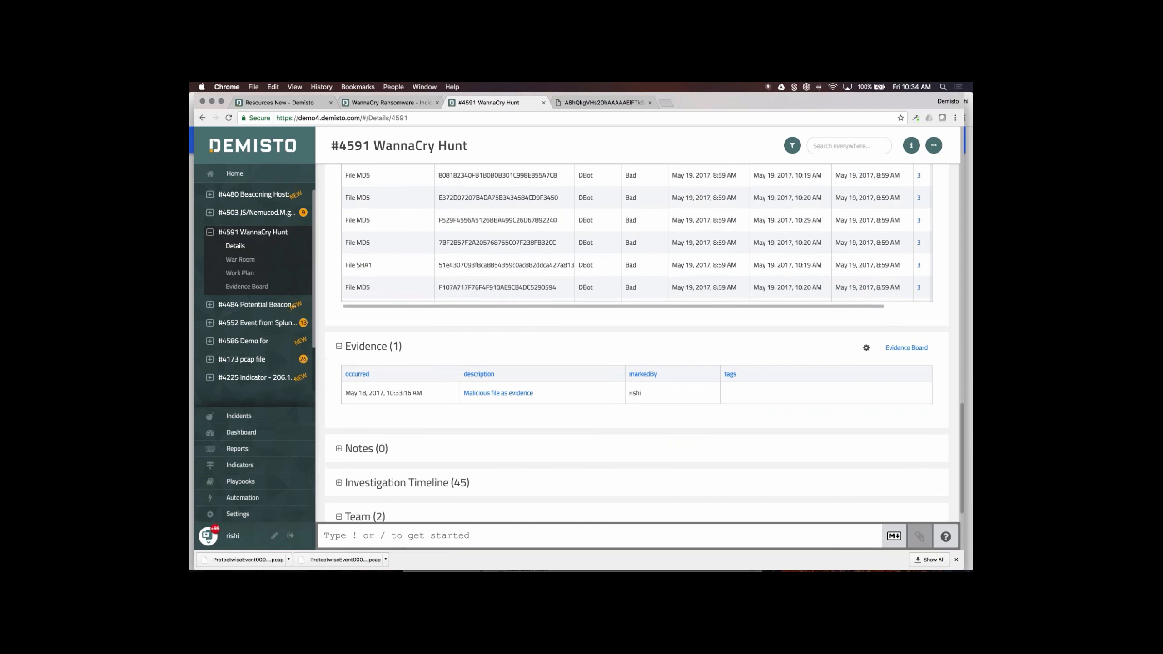
{"action": "scroll", "coordinate": [353, 454], "scroll_direction": "down", "scroll_amount": 3}
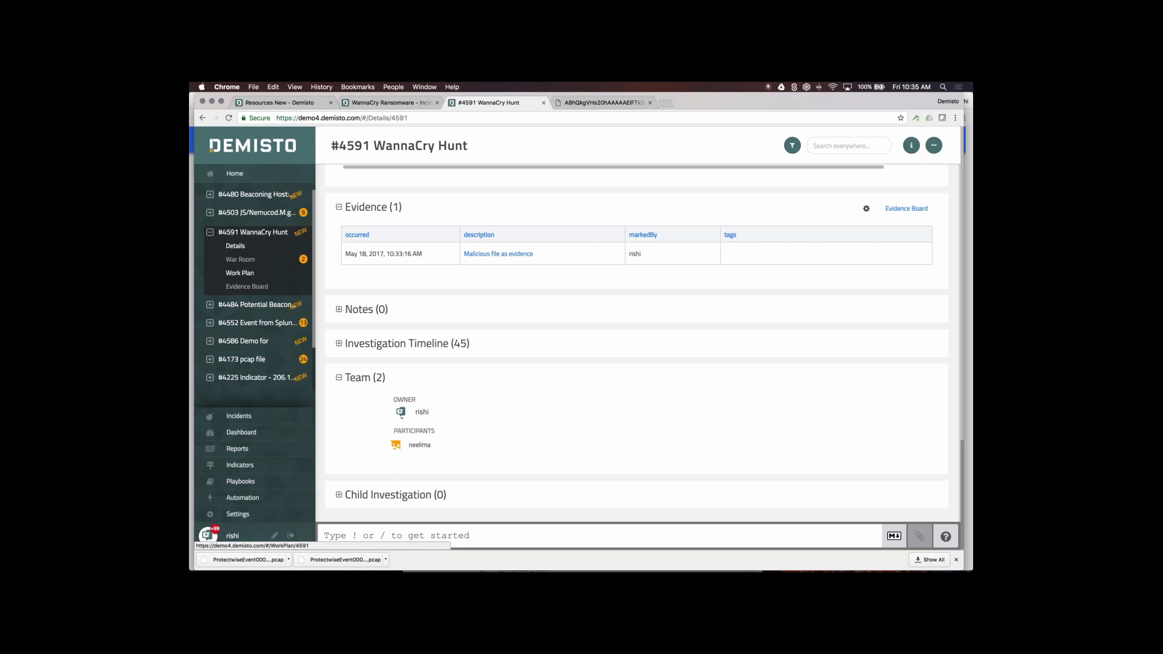
- Go through the War Room to incident #4591's Work Plan showing the WannaCry Playbook graph
{"action": "left_click", "coordinate": [240, 259]}
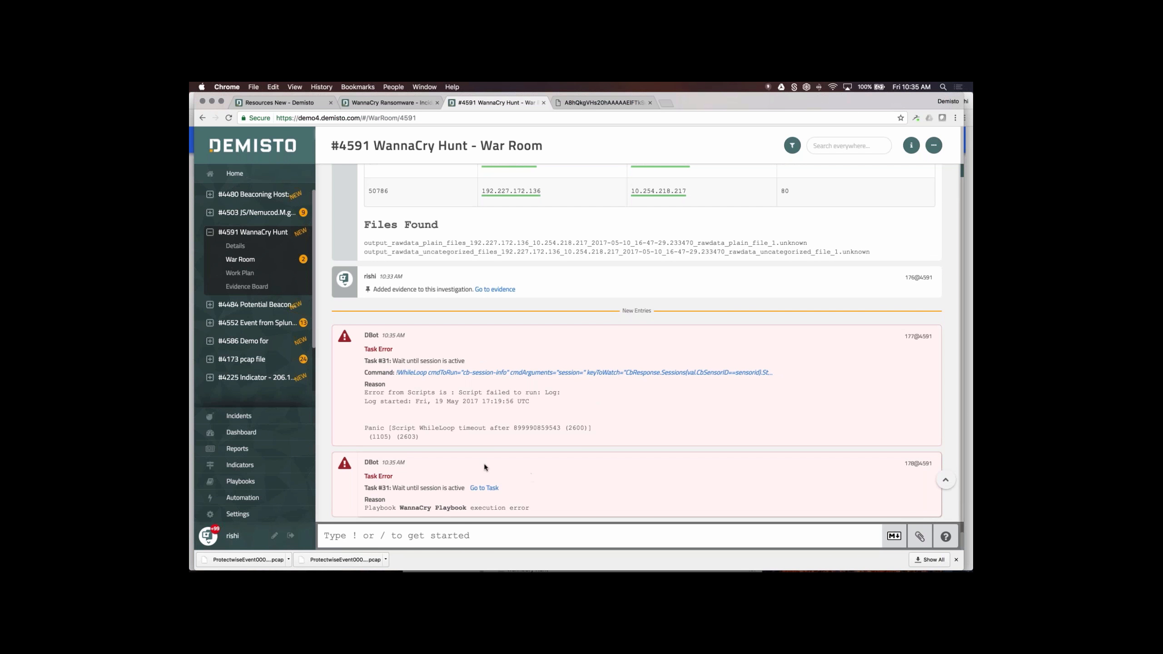
{"action": "left_click", "coordinate": [237, 274]}
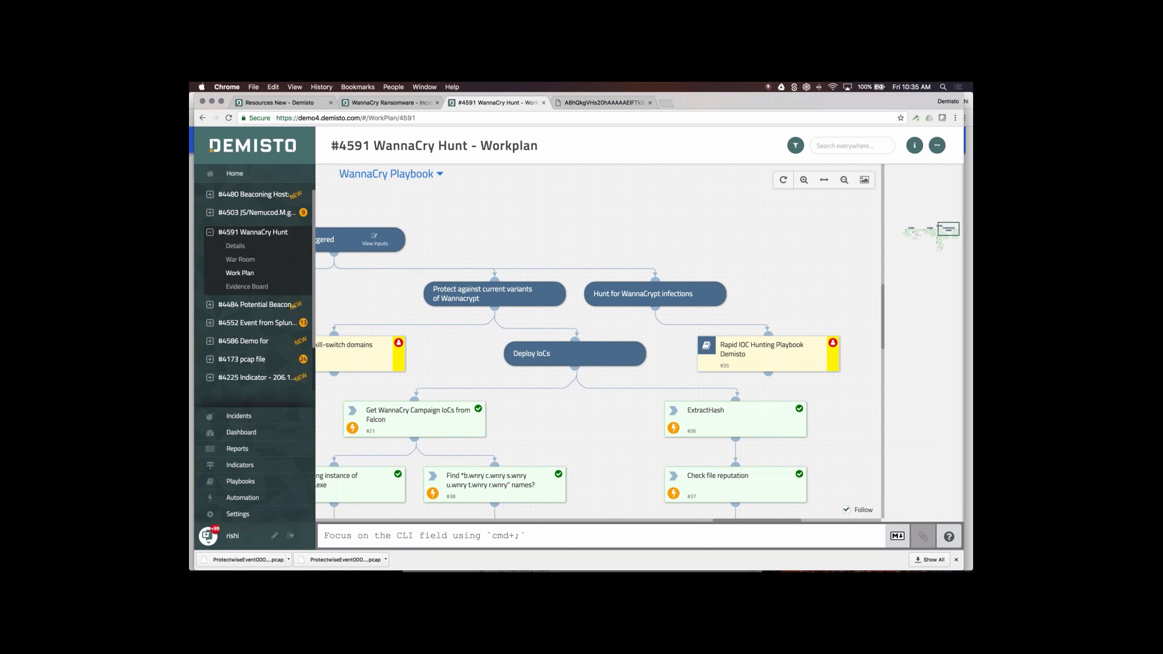
{"action": "scroll", "coordinate": [563, 403], "scroll_direction": "down", "scroll_amount": 7}
{"action": "scroll", "coordinate": [640, 373], "scroll_direction": "left", "scroll_amount": 1}
{"action": "scroll", "coordinate": [640, 373], "scroll_direction": "down", "scroll_amount": 1}
{"action": "scroll", "coordinate": [640, 372], "scroll_direction": "left", "scroll_amount": 1}
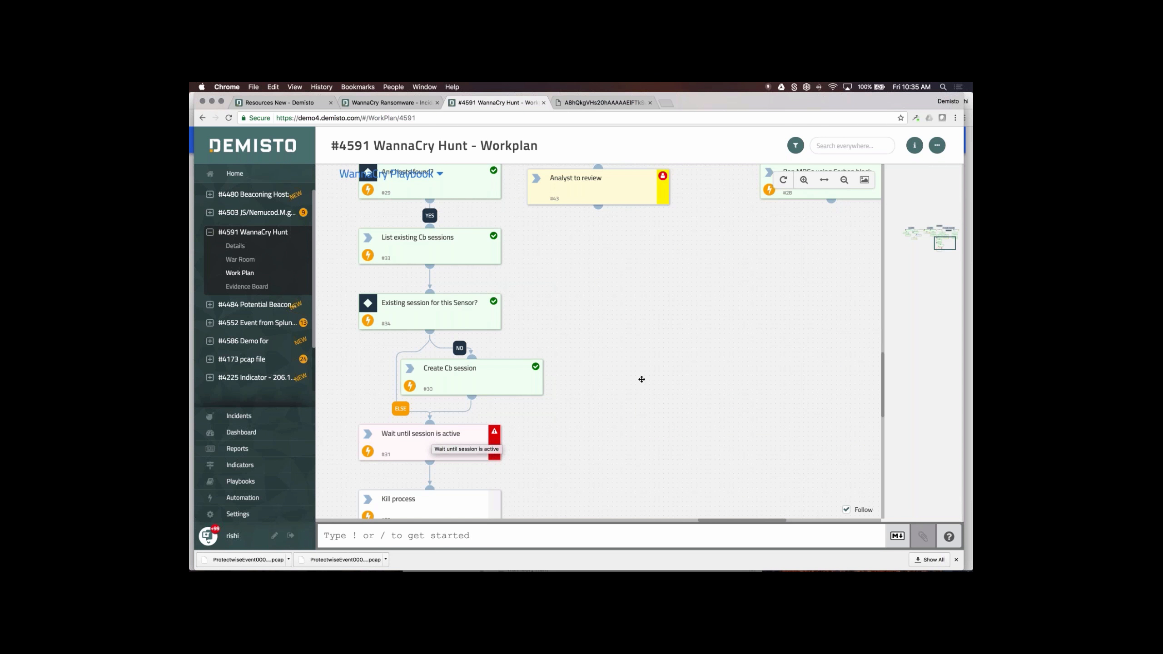
{"action": "scroll", "coordinate": [737, 408], "scroll_direction": "up", "scroll_amount": 3}
{"action": "scroll", "coordinate": [737, 407], "scroll_direction": "left", "scroll_amount": 2}
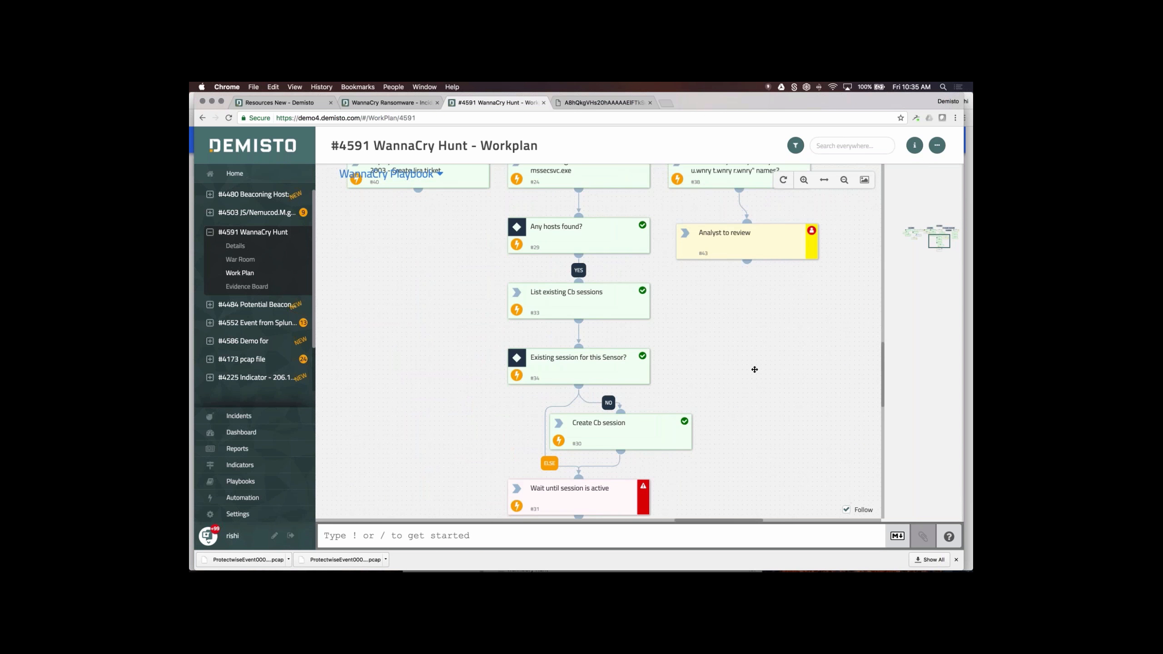
{"action": "scroll", "coordinate": [715, 466], "scroll_direction": "up", "scroll_amount": 1}
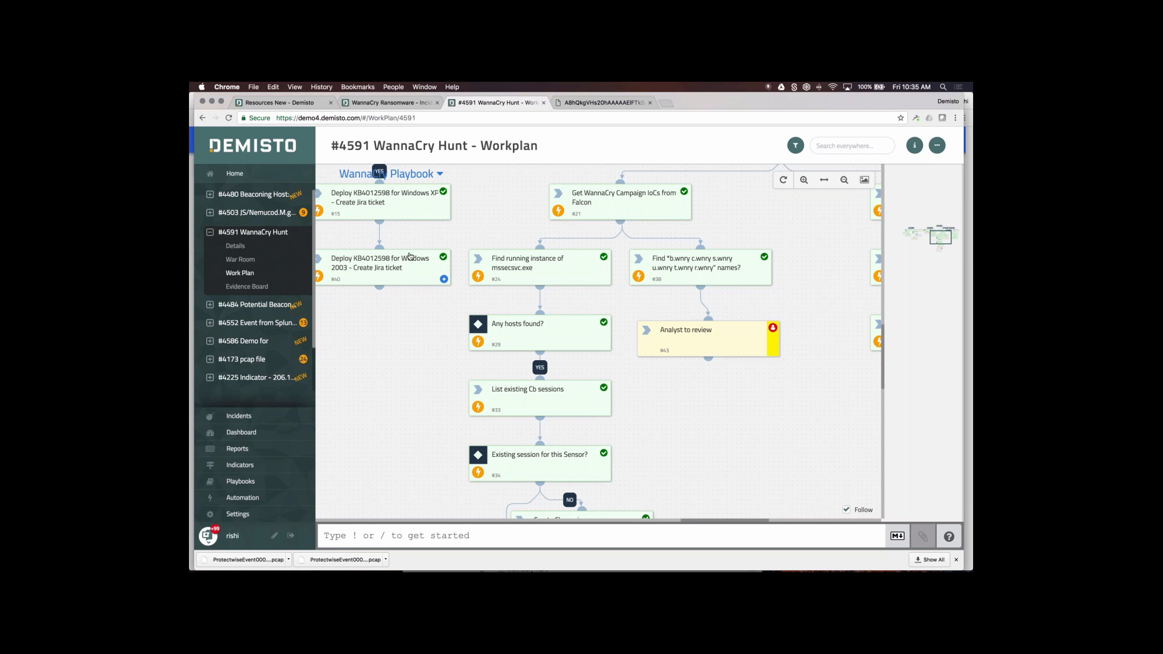
- Scroll through the WannaCry Hunt incident details, then view the Dashboard's 61 new, 52 pending, 2 late
{"action": "left_click", "coordinate": [235, 246]}
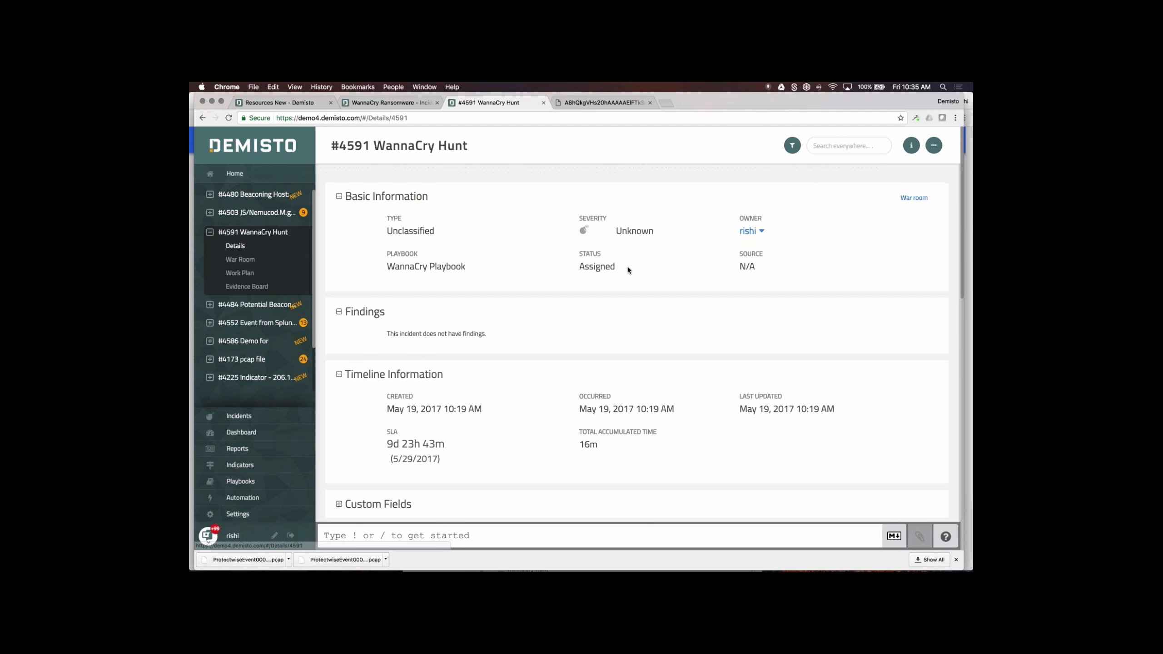
{"action": "scroll", "coordinate": [555, 416], "scroll_direction": "down", "scroll_amount": 6}
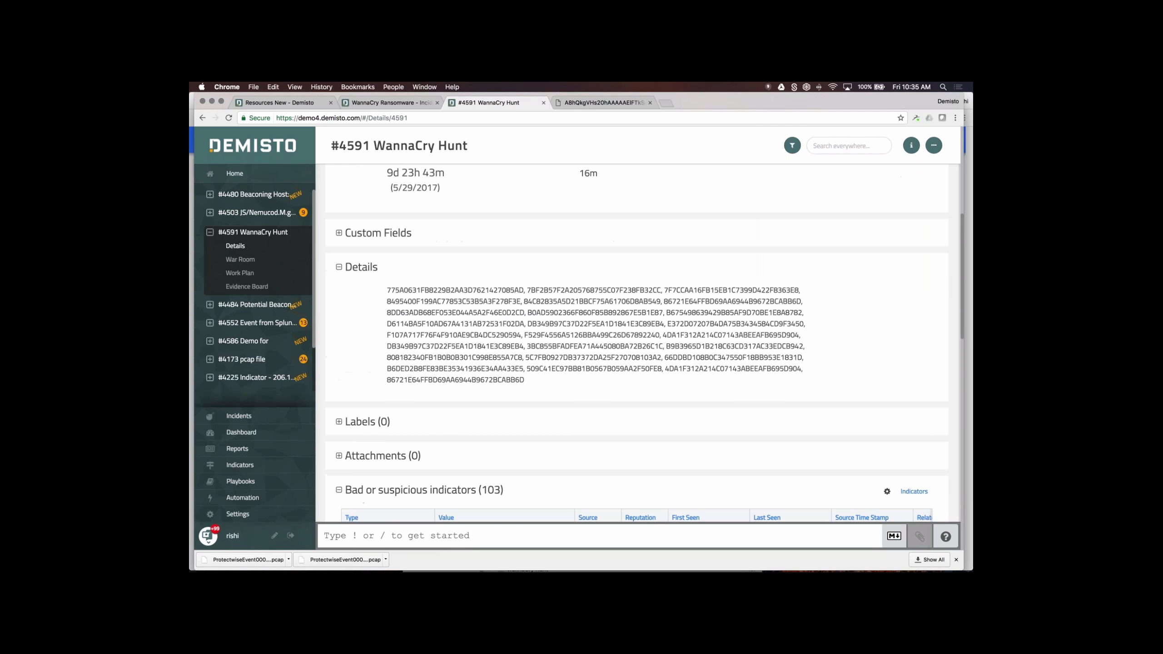
{"action": "scroll", "coordinate": [555, 415], "scroll_direction": "down", "scroll_amount": 5}
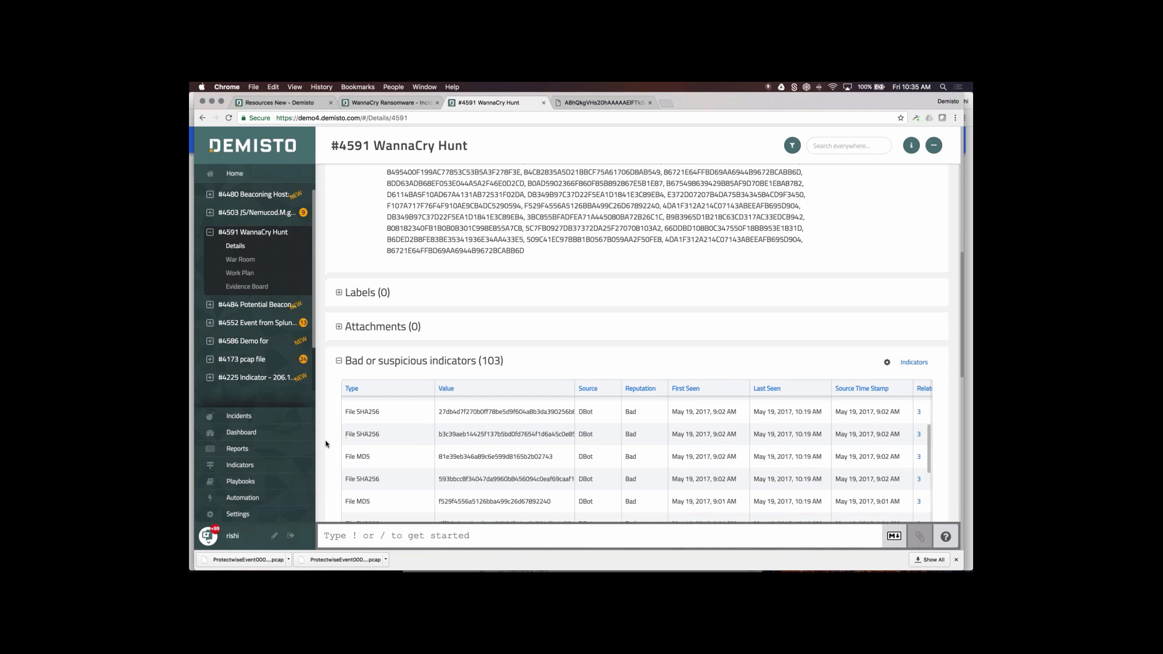
{"action": "scroll", "coordinate": [325, 440], "scroll_direction": "down", "scroll_amount": 5}
{"action": "scroll", "coordinate": [326, 443], "scroll_direction": "down", "scroll_amount": 2}
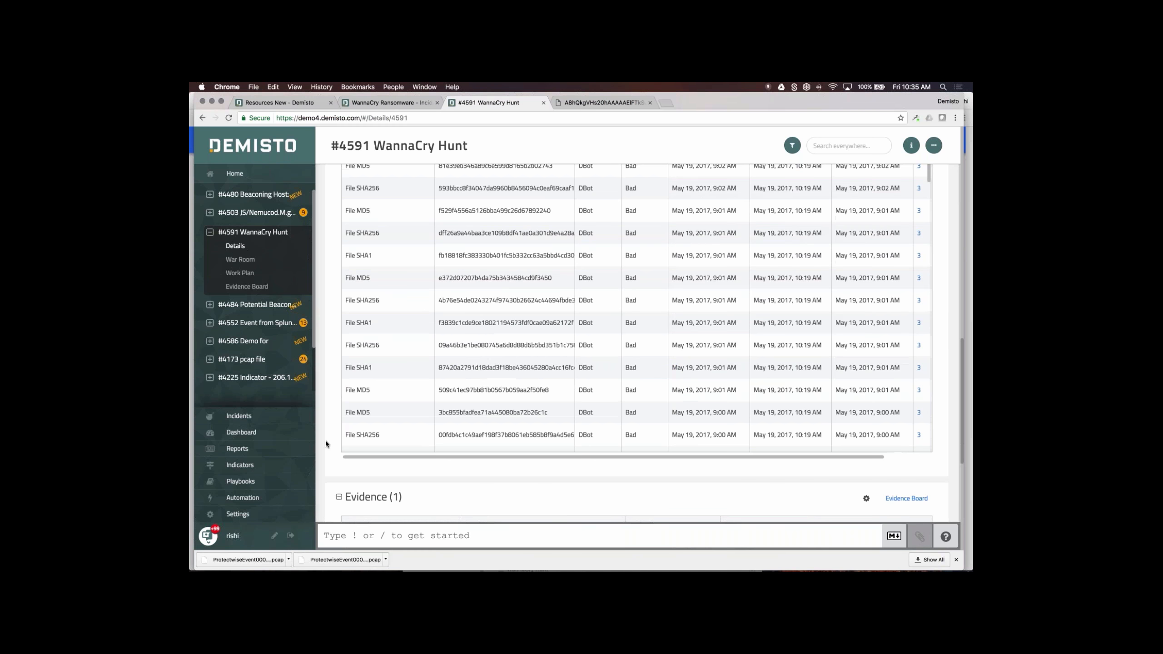
{"action": "left_click", "coordinate": [247, 433]}
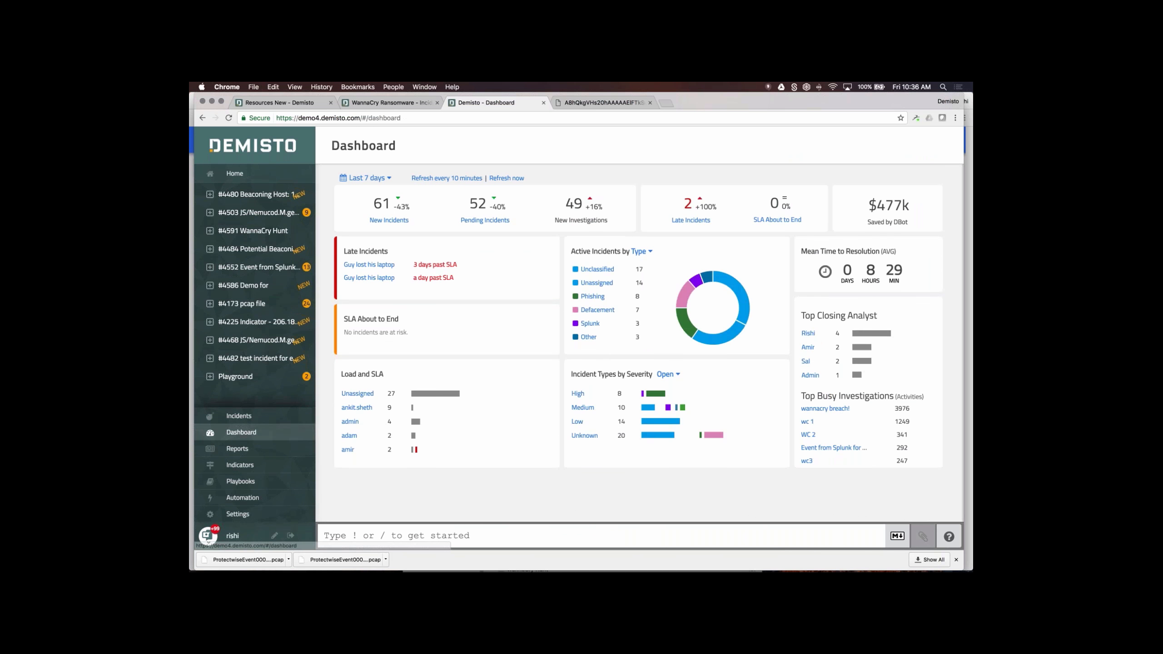
- Switch the dashboard's date range to Last 30 days, then go to the Reports page
{"action": "left_click", "coordinate": [365, 177]}
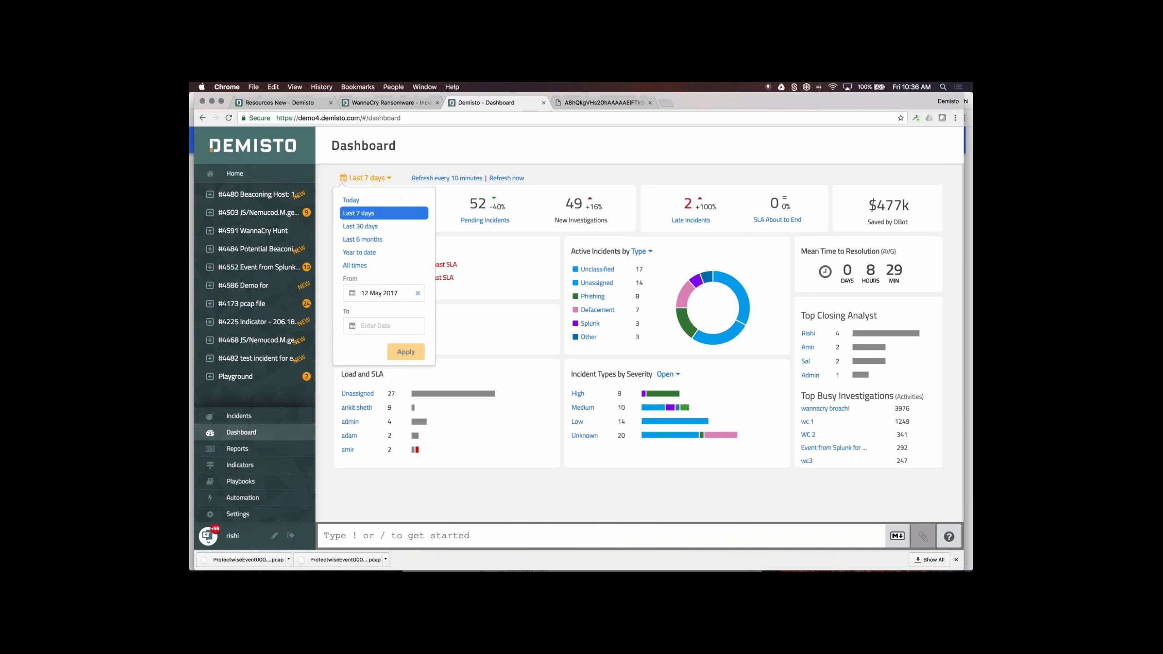
{"action": "left_click", "coordinate": [371, 226]}
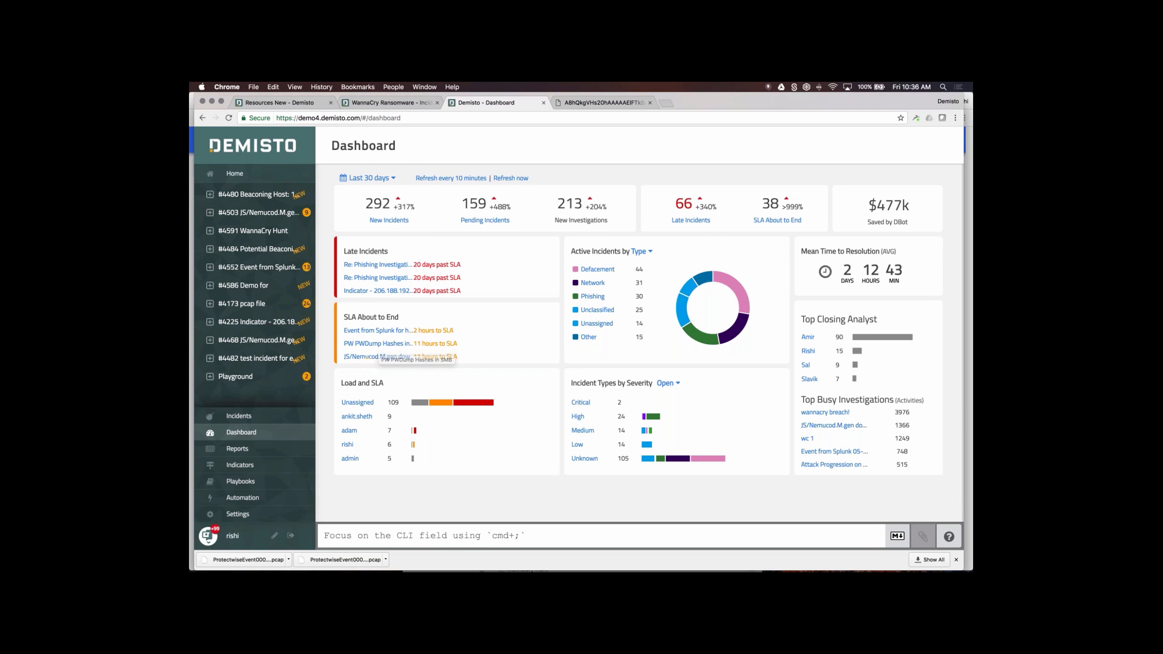
{"action": "left_click", "coordinate": [250, 449]}
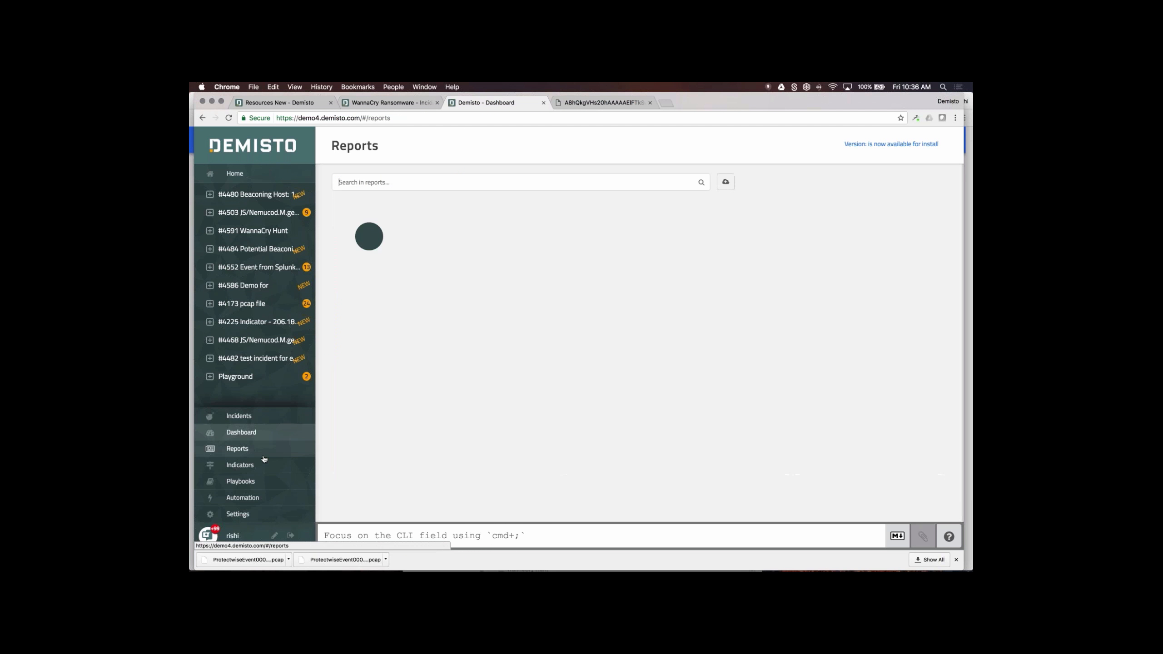
- Browse the Reports list, then switch to the Webinar-May19th PowerPoint presentation
{"action": "scroll", "coordinate": [755, 330], "scroll_direction": "down", "scroll_amount": 5}
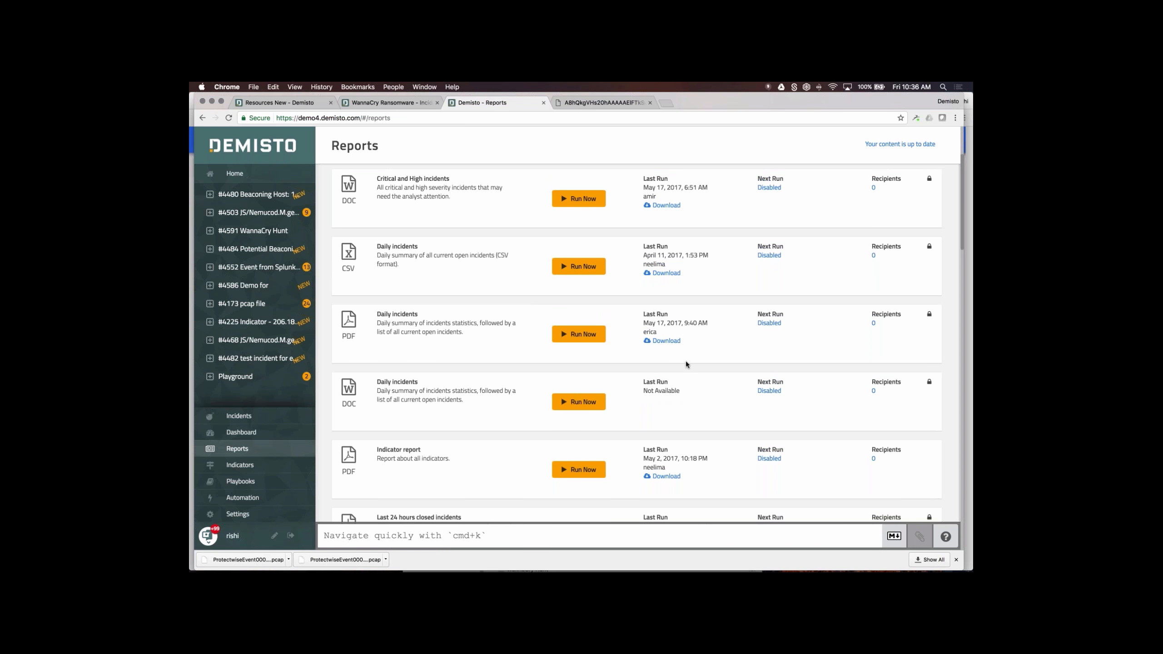
{"action": "key", "text": "super+Tab"}
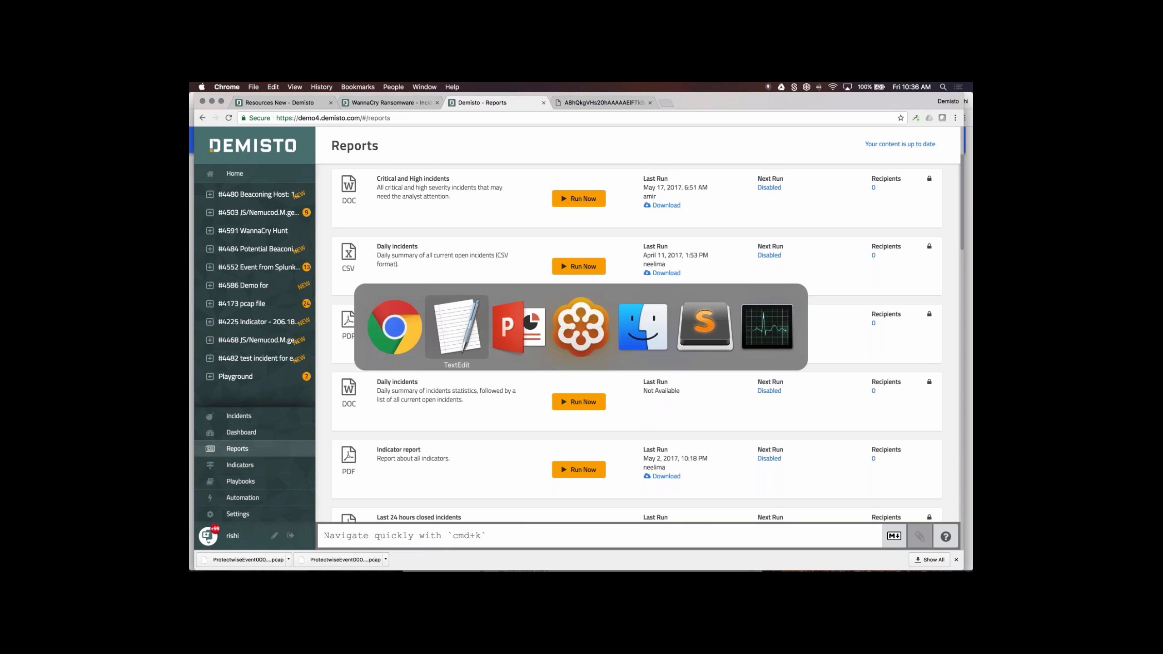
{"action": "key", "text": "super+Tab"}
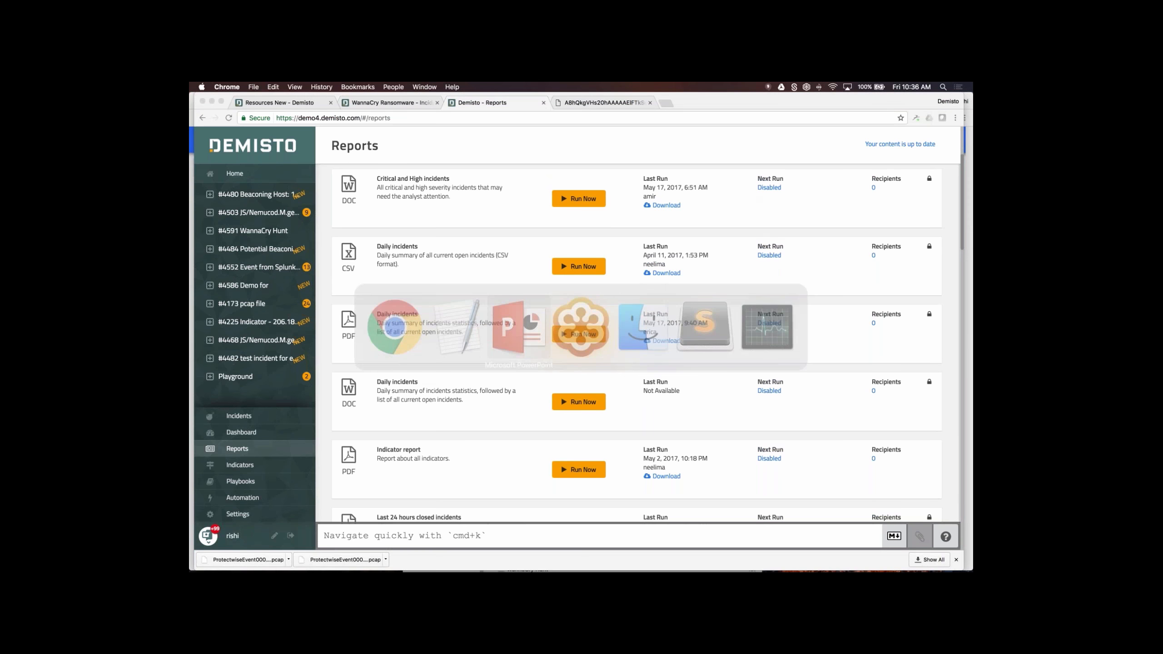